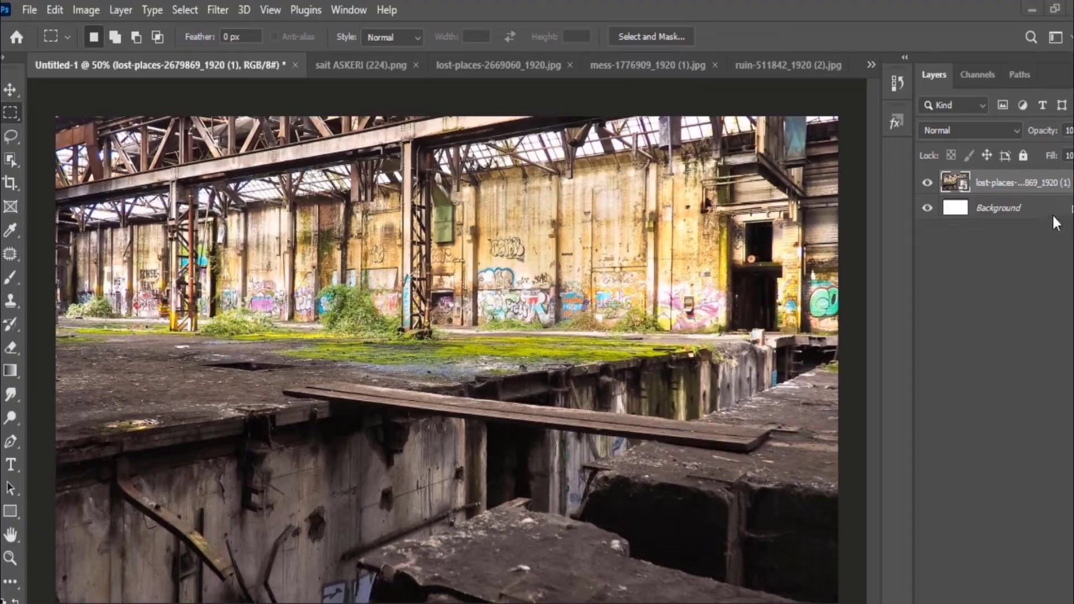
- Add a Solid Color fill layer using grey 787878 sampled from the photo
click(1004, 328)
click(546, 415)
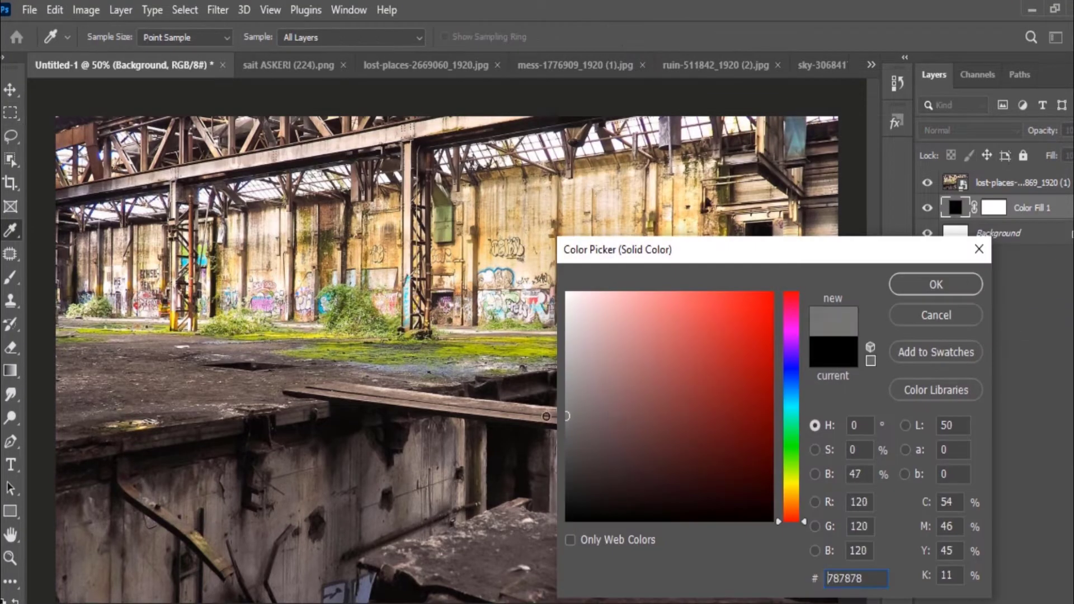
click(931, 284)
- Select the hall photo layer, trace the floor outline and add a layer mask from it
click(1018, 182)
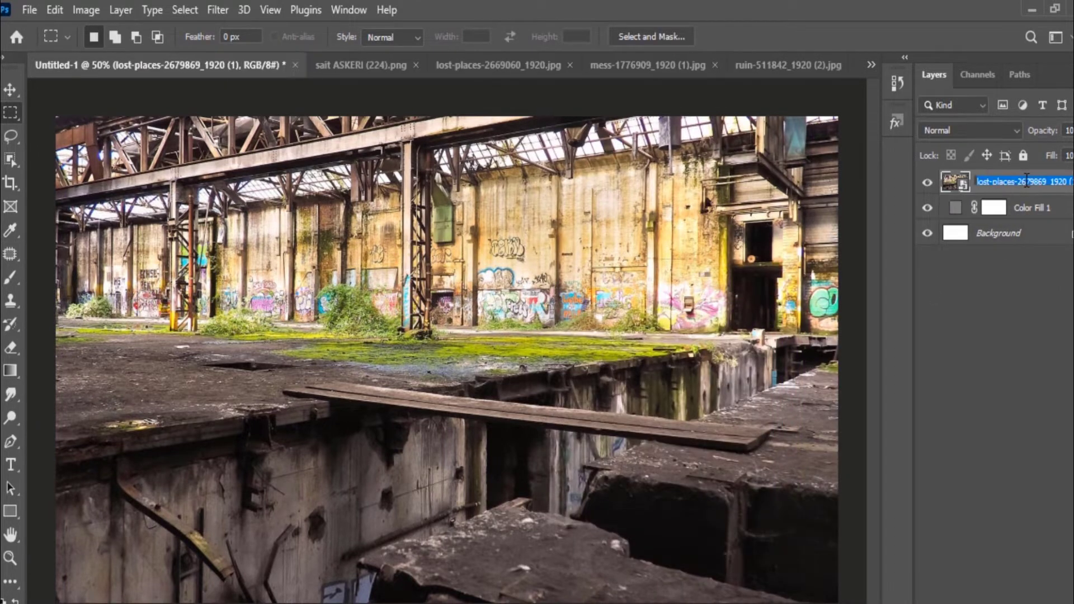
click(1023, 594)
click(12, 114)
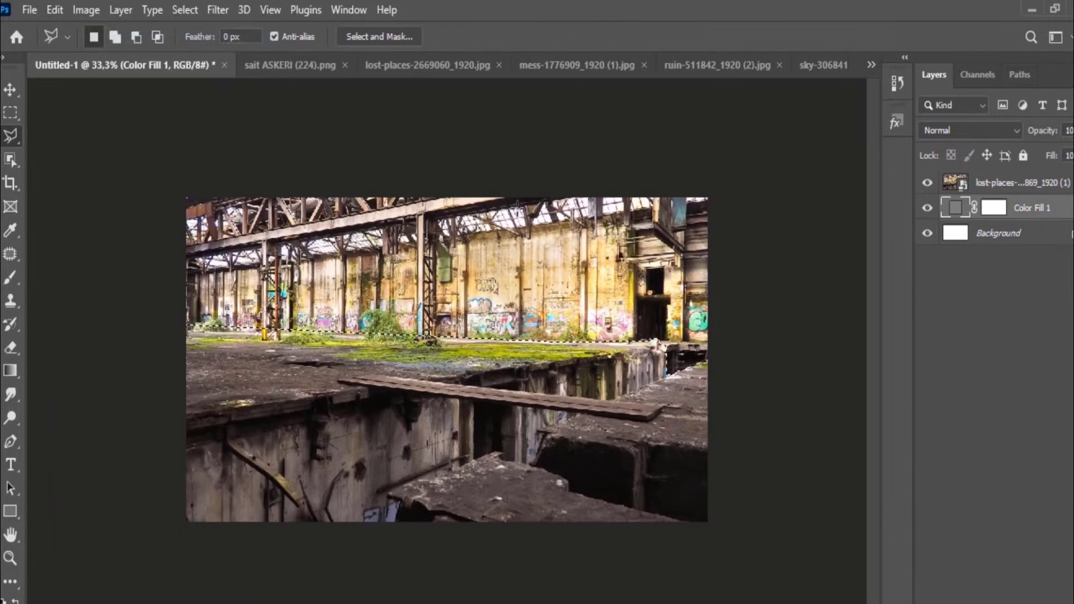
click(1018, 182)
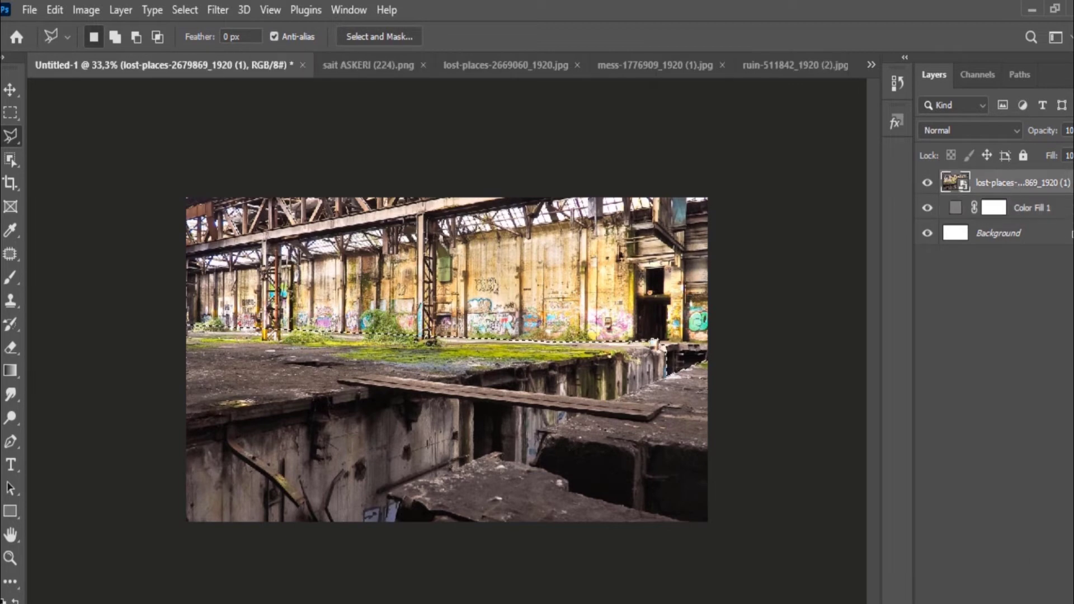
alt+click(1004, 594)
- Refine the floor mask in Select and Mask, inverting it so only the ruined floor remains
double_click(1000, 184)
scroll(1037, 514, down, 3)
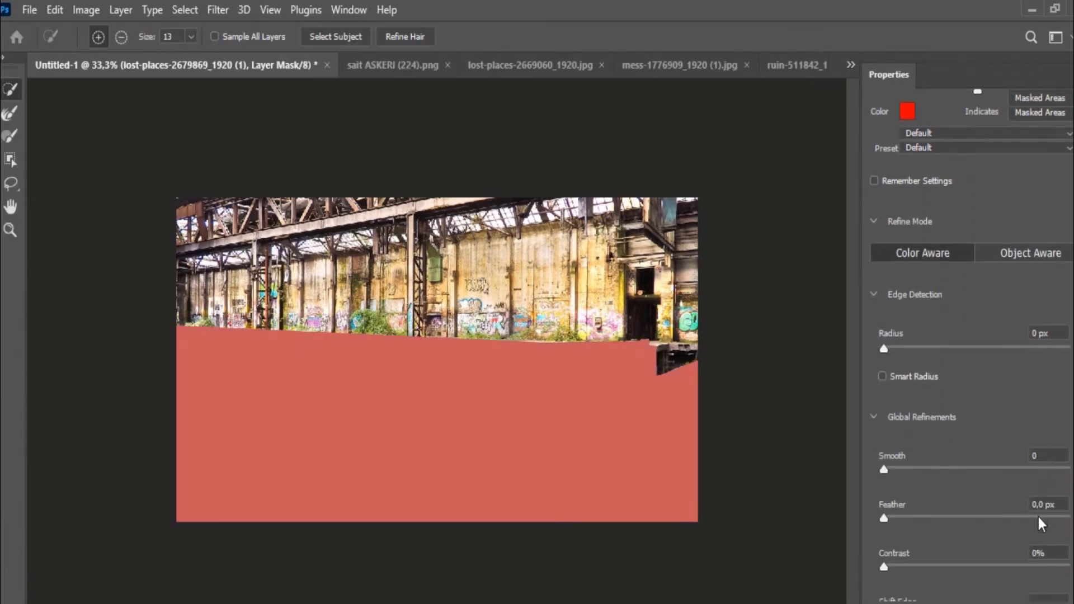
scroll(1037, 514, down, 2)
click(1037, 515)
key(Return)
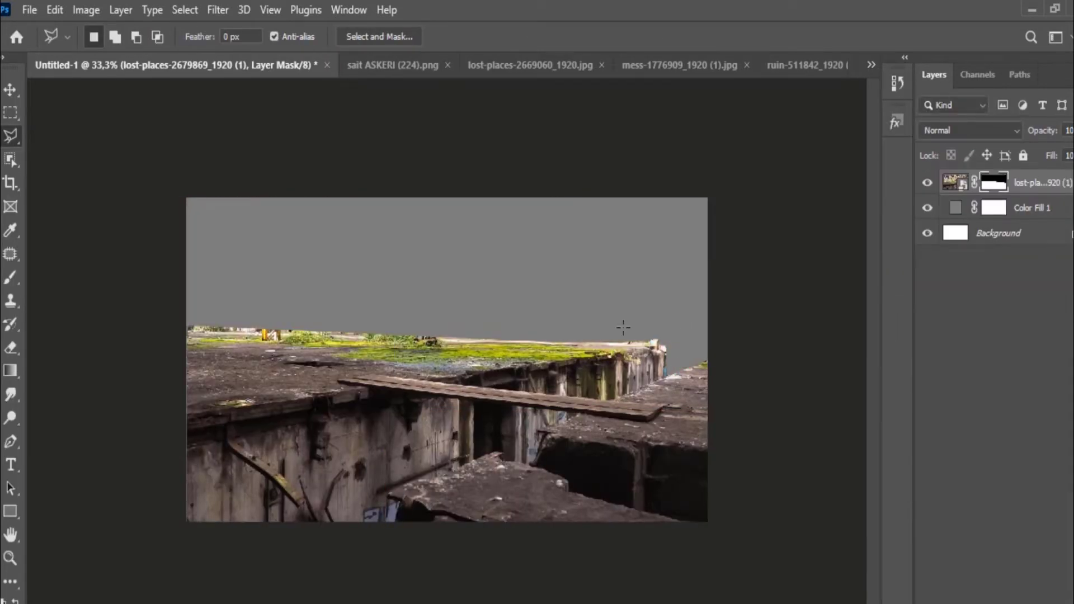
ctrl+click(531, 359)
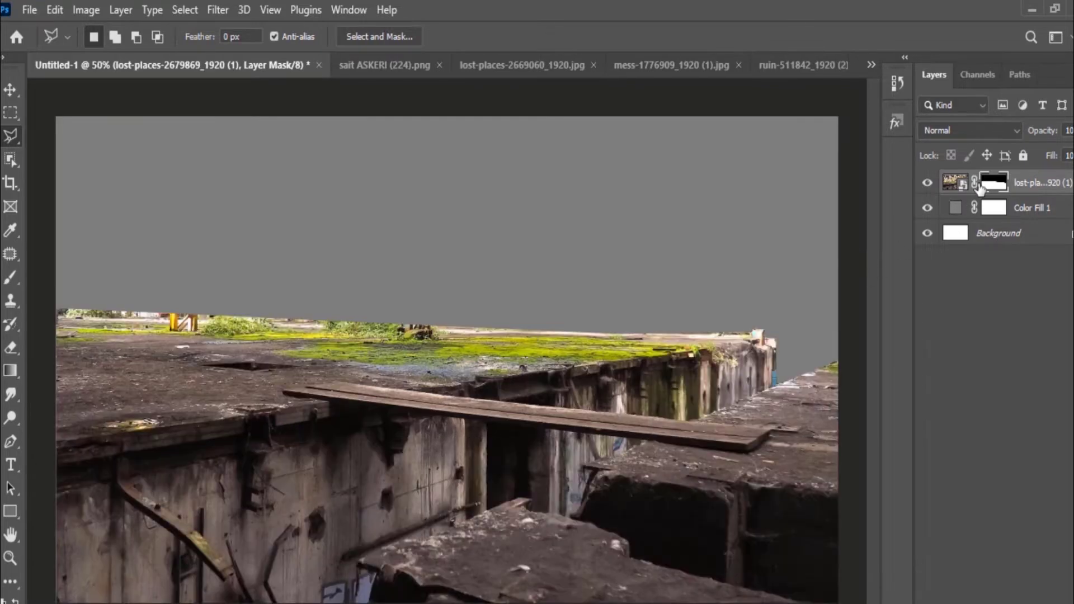
- Duplicate the floor layer, shift the copy right and down, and paint its seam away
key(ctrl+j)
key(v)
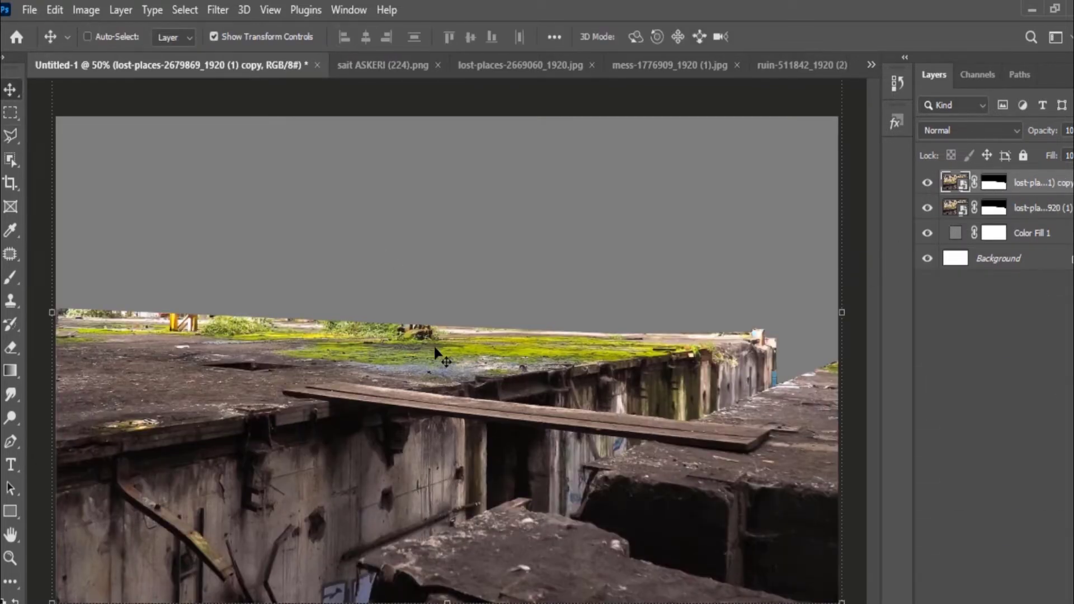
mouse_move(439, 355)
mouse_down()
mouse_move(744, 407)
mouse_move(889, 383)
mouse_up()
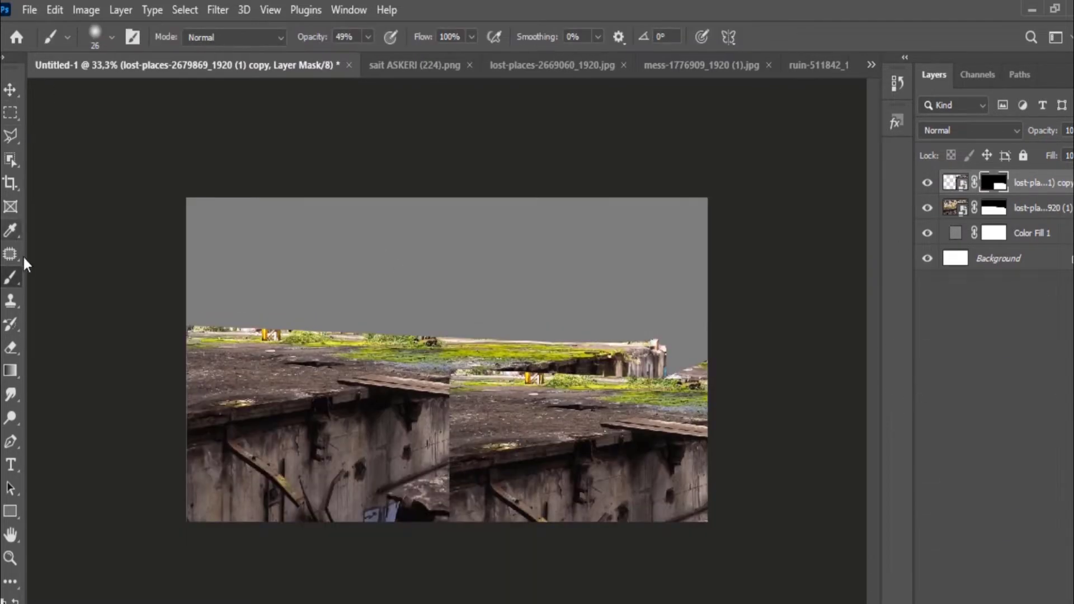
key(0)
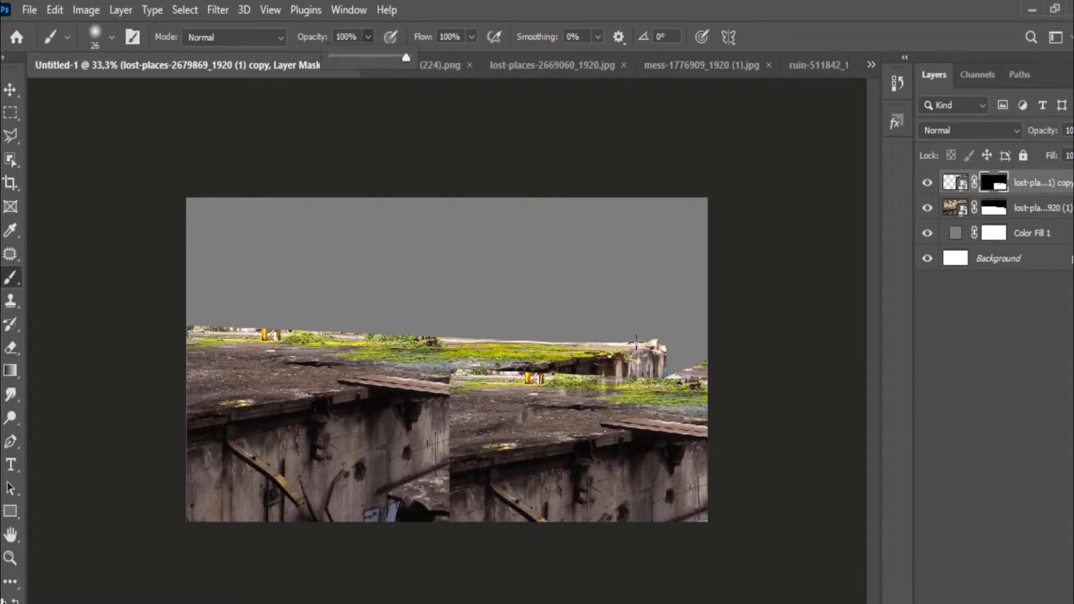
right_click(644, 330)
drag(744, 374, 777, 374)
mouse_move(560, 391)
mouse_down()
mouse_move(460, 397)
mouse_move(627, 380)
mouse_move(504, 442)
mouse_move(734, 448)
mouse_move(618, 419)
mouse_move(731, 472)
mouse_move(320, 512)
mouse_up()
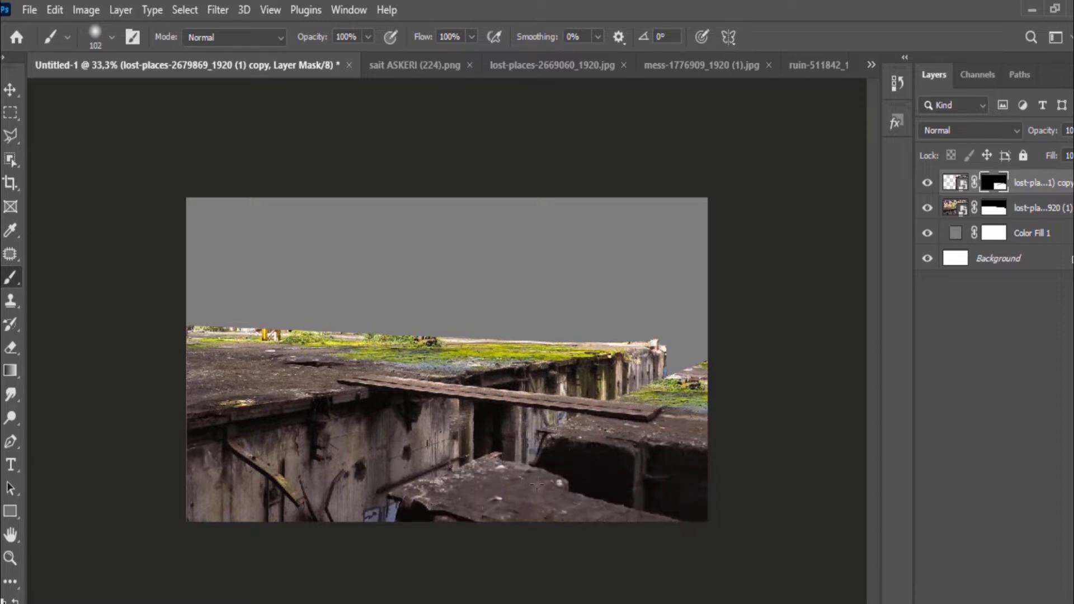
- Keep blending the copy's mask at lower brush opacity, then bring up the soldier image
key(ctrl+plus)
right_click(660, 391)
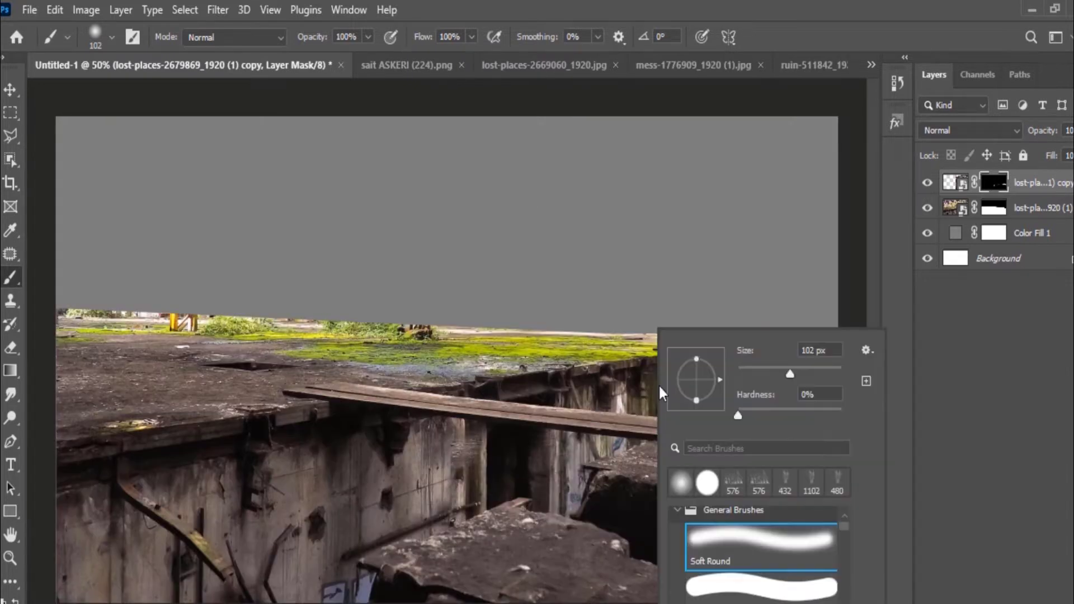
drag(368, 37, 343, 57)
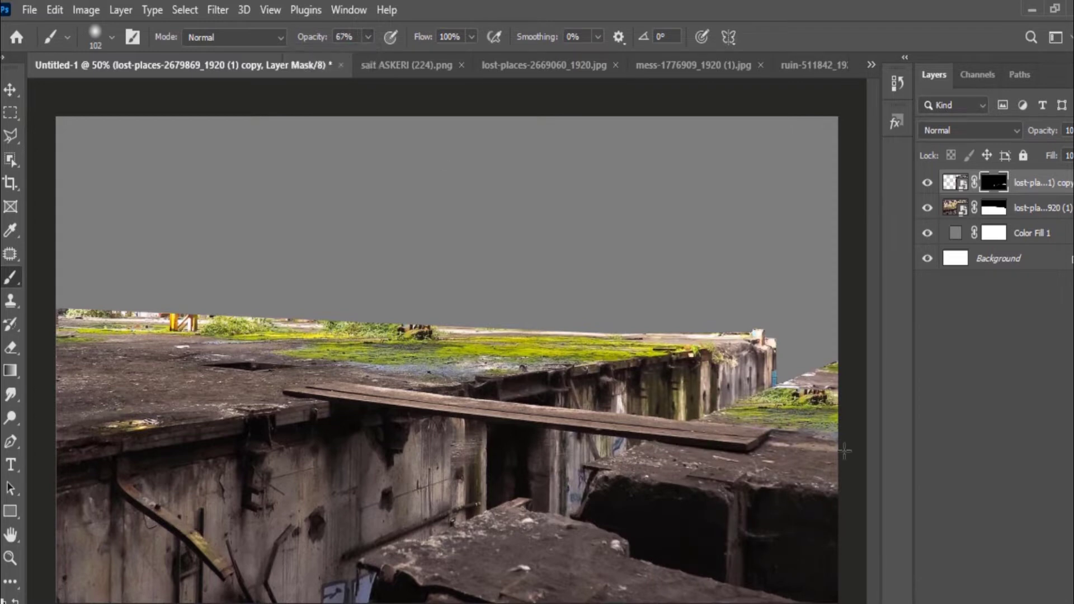
ctrl+alt+click(397, 335)
click(418, 70)
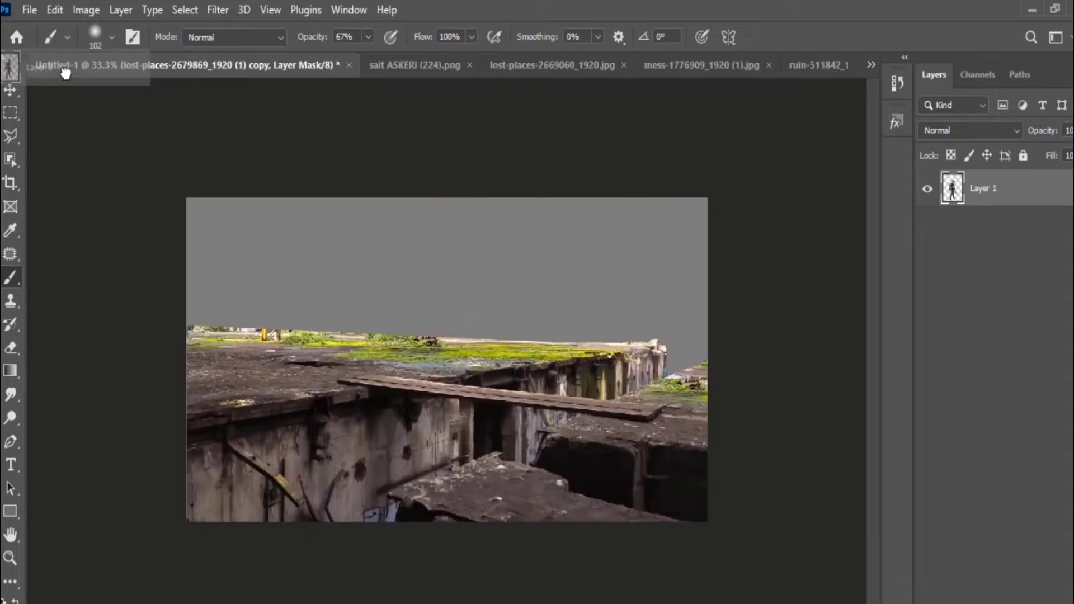
- Bring the soldier into Untitled-1, scaled down and standing on the floor
drag(1001, 193, 199, 119)
click(11, 91)
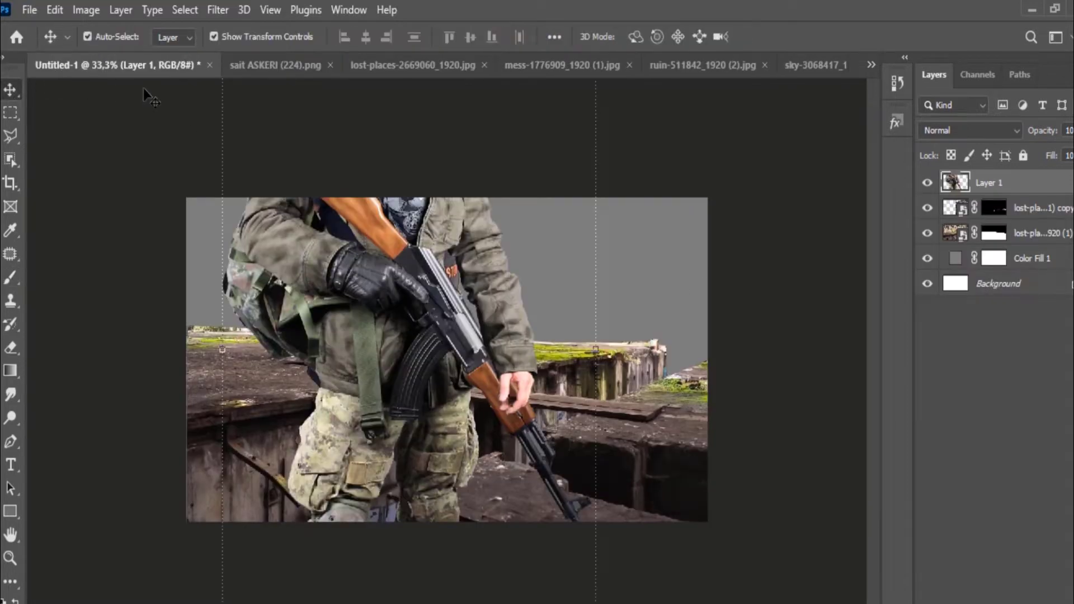
key(ctrl+t)
mouse_move(222, 350)
mouse_down()
mouse_move(354, 340)
mouse_move(395, 306)
mouse_move(503, 301)
mouse_move(506, 336)
mouse_move(335, 300)
mouse_up()
key(Return)
- Nudge the floor copy down and add the cloudy sky-and-sea image to the composite
click(1034, 208)
key(Return)
click(1015, 188)
key(ctrl+plus)
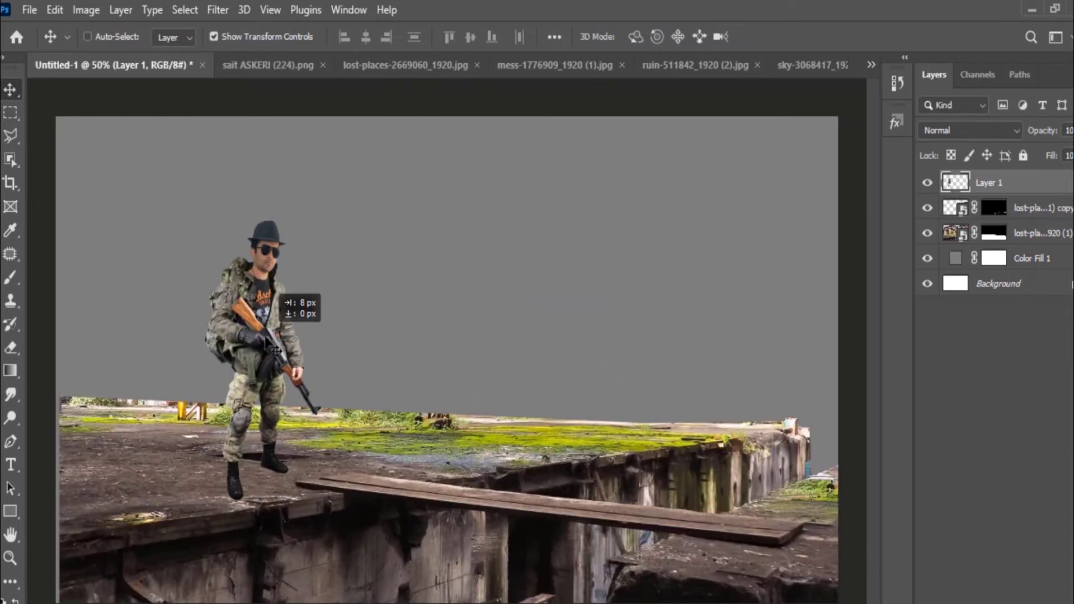
mouse_move(271, 346)
mouse_down()
mouse_move(71, 65)
mouse_move(512, 466)
mouse_up()
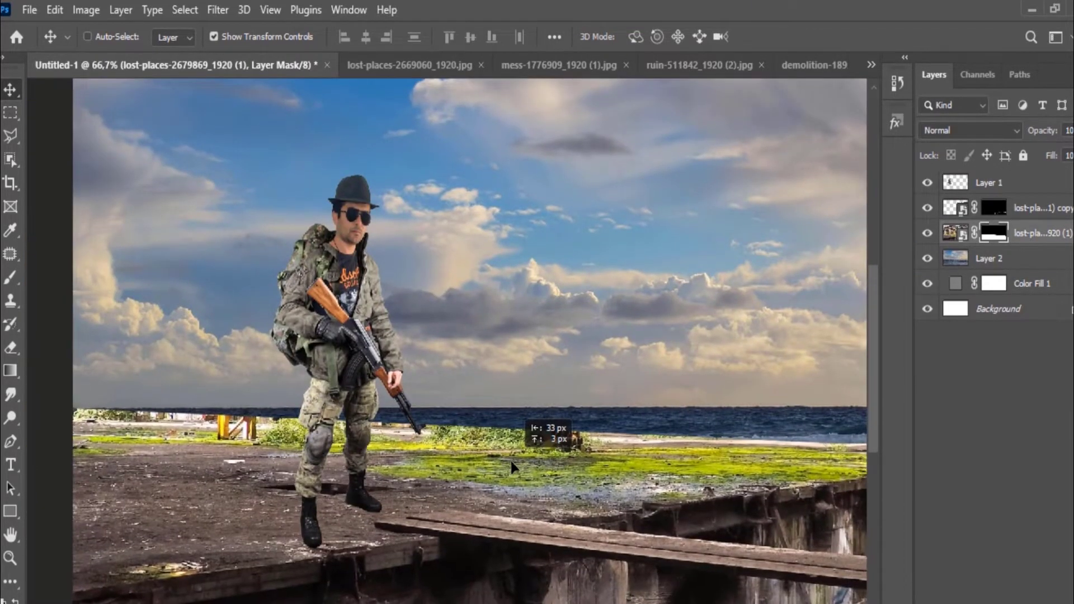
- Paste the overturned car, enlarged and tilted, at the scene's left edge
click(10, 276)
right_click(215, 327)
key(ctrl+minus)
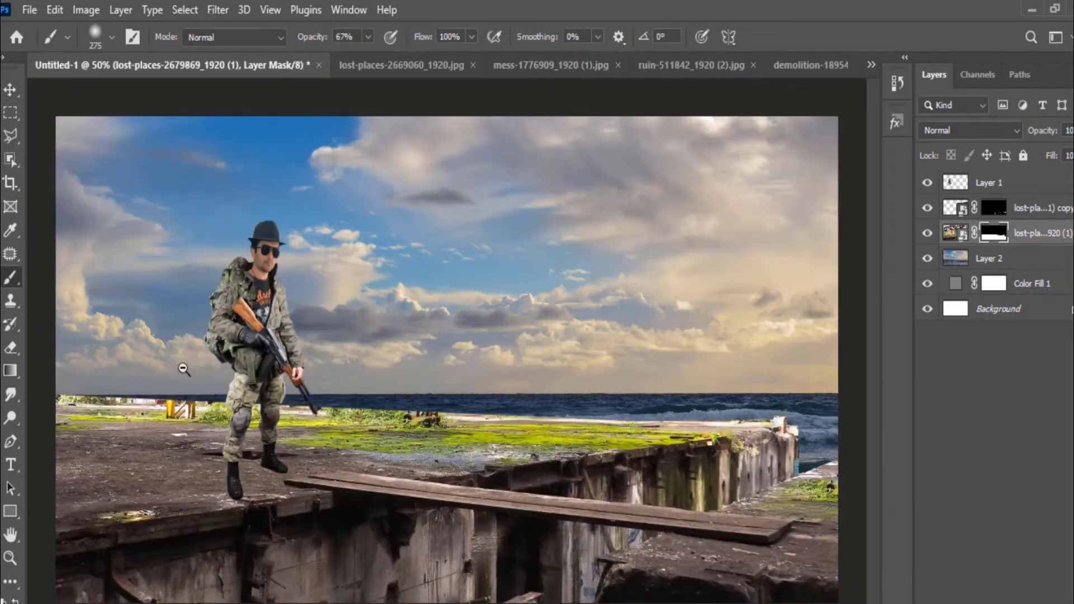
key(ctrl+v)
key(ctrl+t)
drag(299, 413, 472, 283)
drag(392, 313, 126, 319)
drag(238, 219, 219, 240)
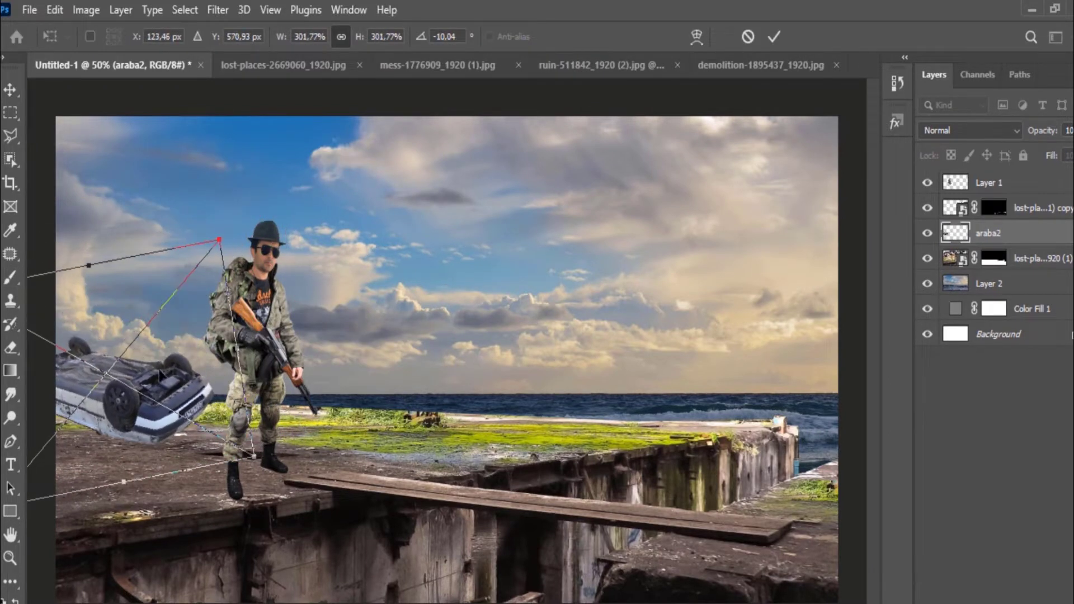
key(Return)
- Scale the metal barrels beside the soldier and the rubble slab onto the floor
mouse_move(448, 358)
mouse_down()
mouse_move(325, 439)
mouse_move(415, 383)
mouse_up()
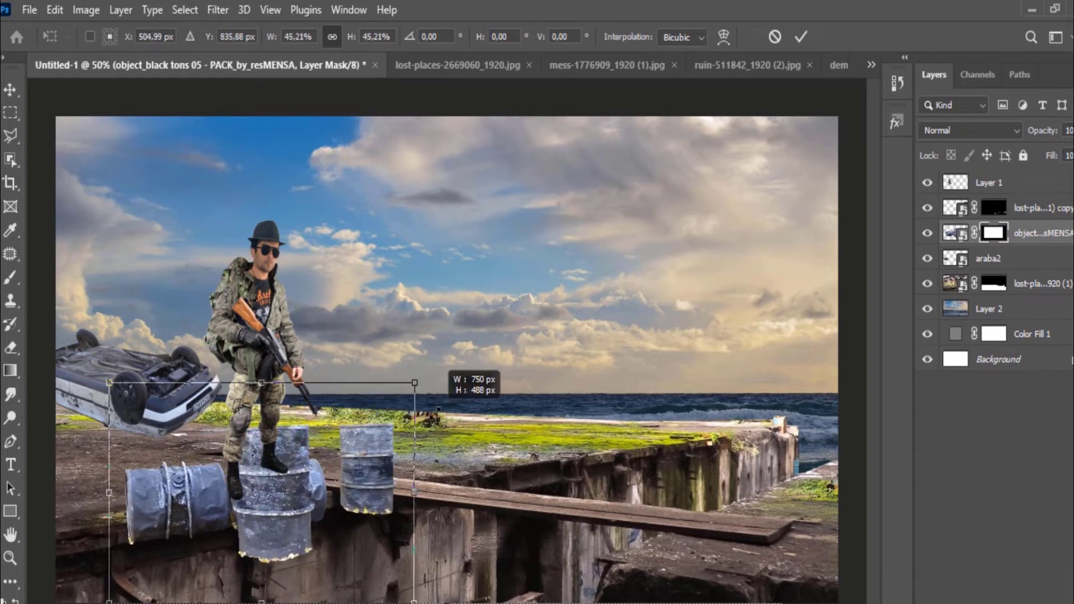
mouse_move(283, 512)
mouse_down()
mouse_move(175, 418)
mouse_move(191, 416)
mouse_up()
key(Return)
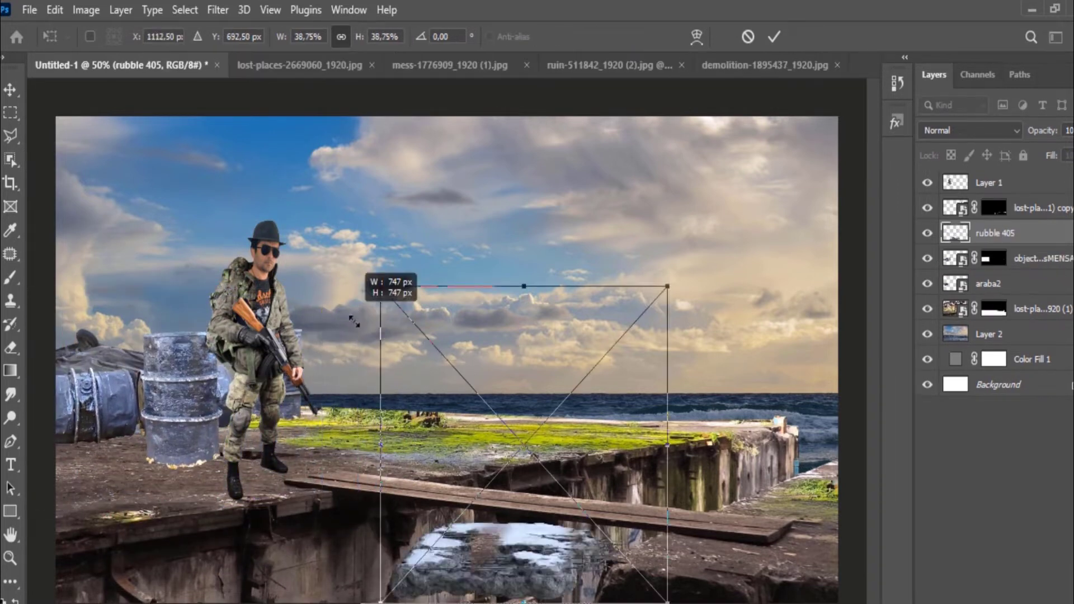
drag(371, 283, 442, 354)
drag(392, 419, 391, 423)
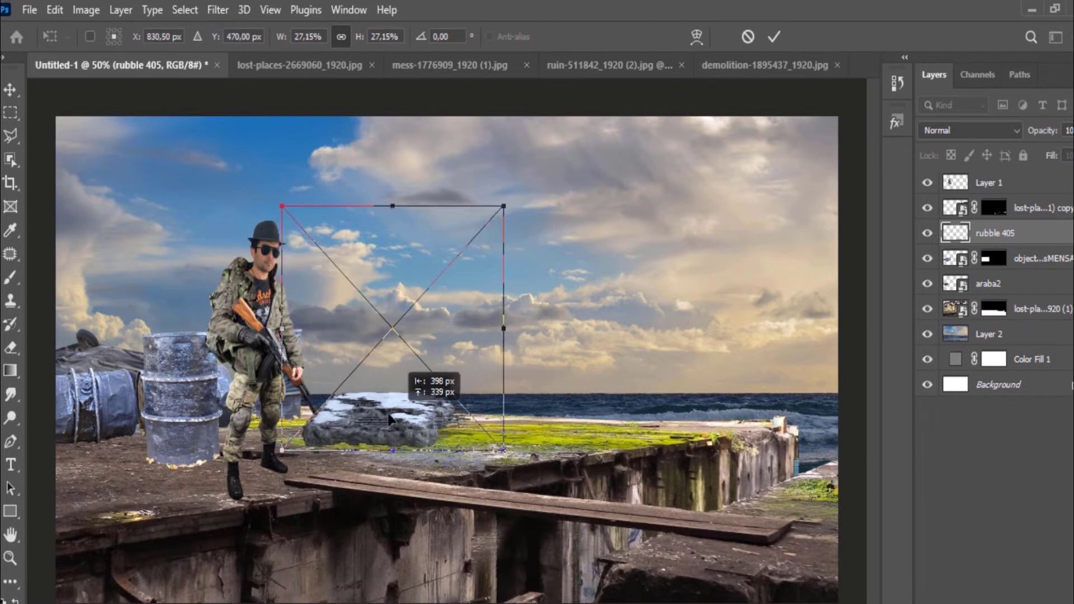
click(773, 36)
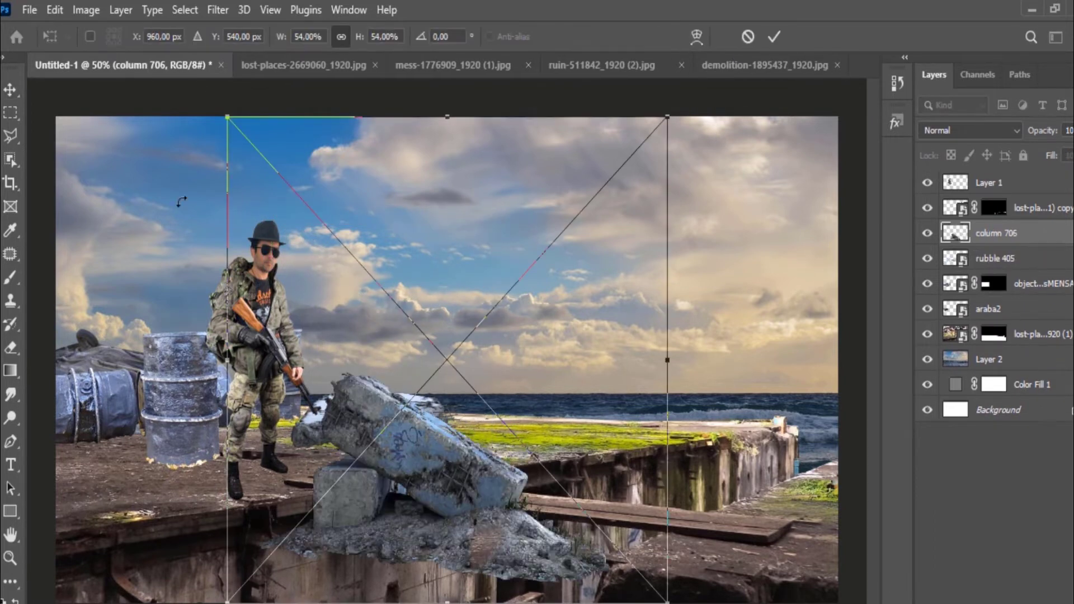
- Shrink the toppled concrete column onto the pier and toggle the rubble slab's visibility
drag(228, 84, 439, 348)
drag(581, 564, 560, 419)
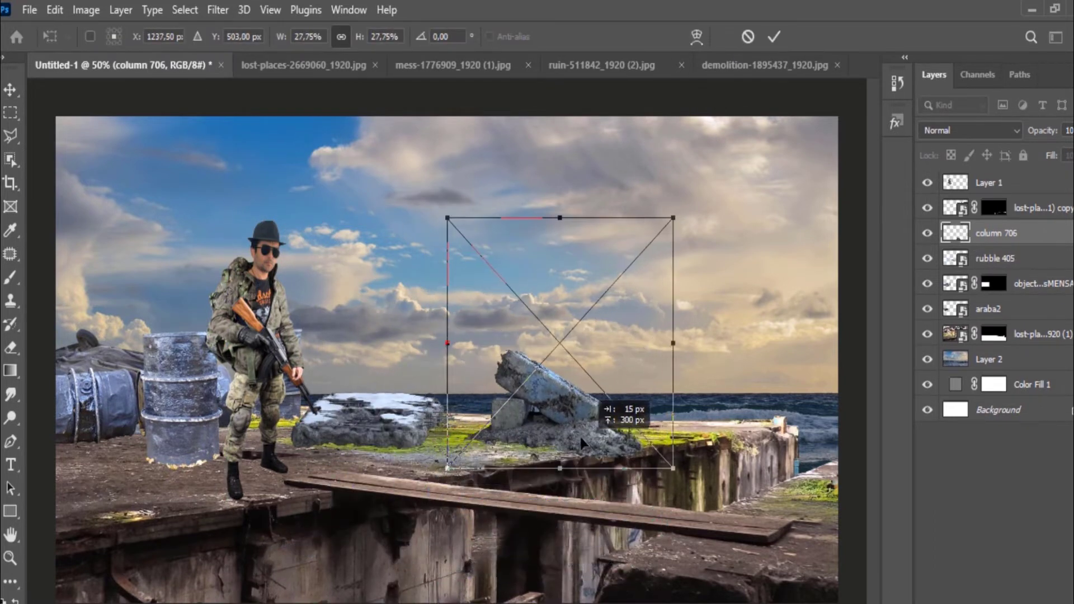
click(773, 36)
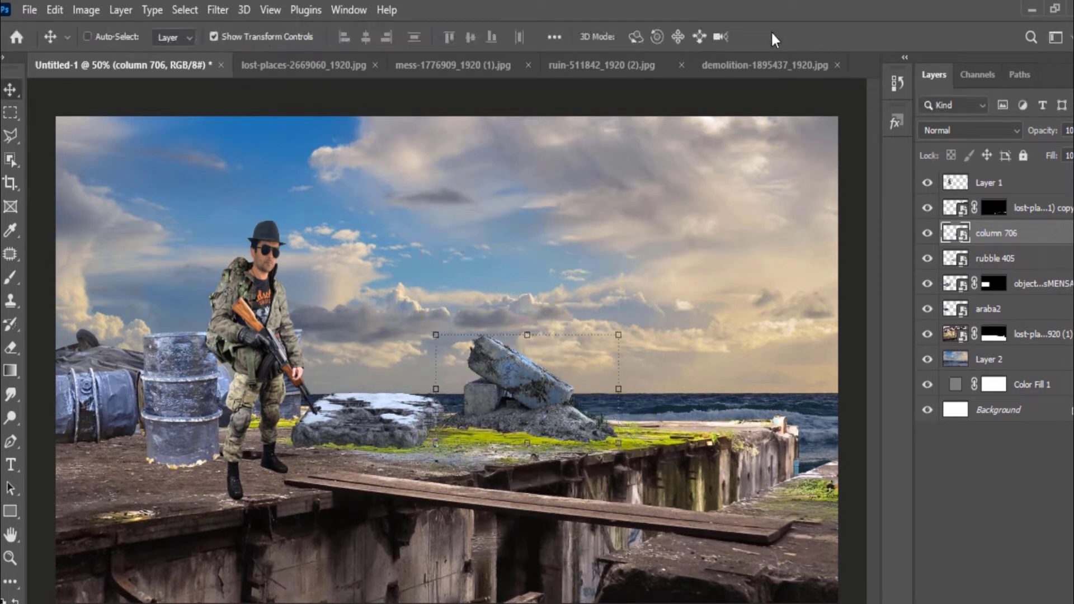
double_click(927, 259)
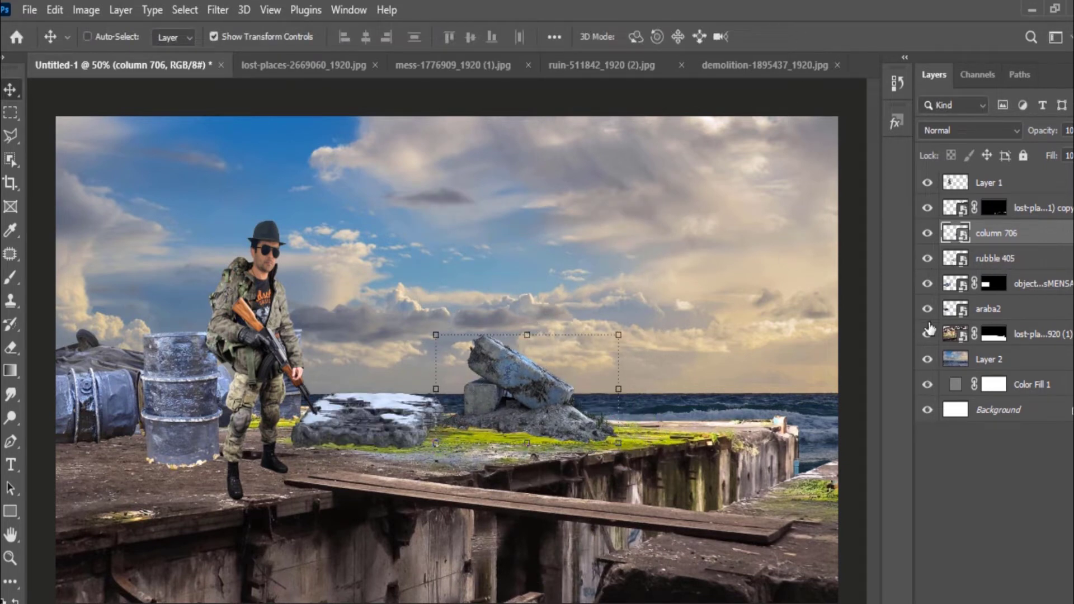
- Show the barrels' adjusted layer and target the floor copy's mask for painting
click(926, 285)
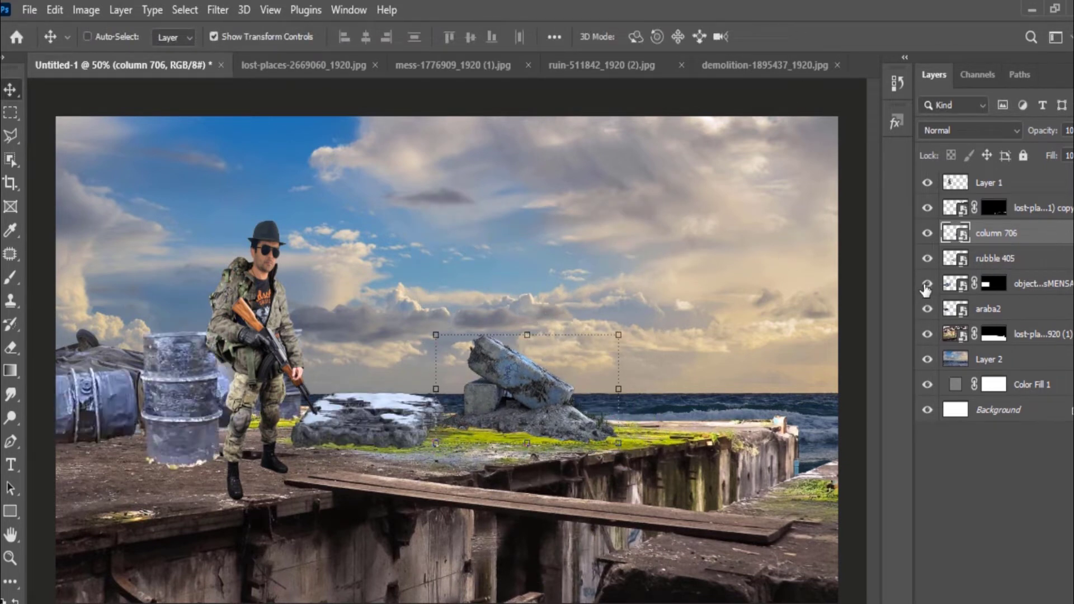
click(993, 208)
key(b)
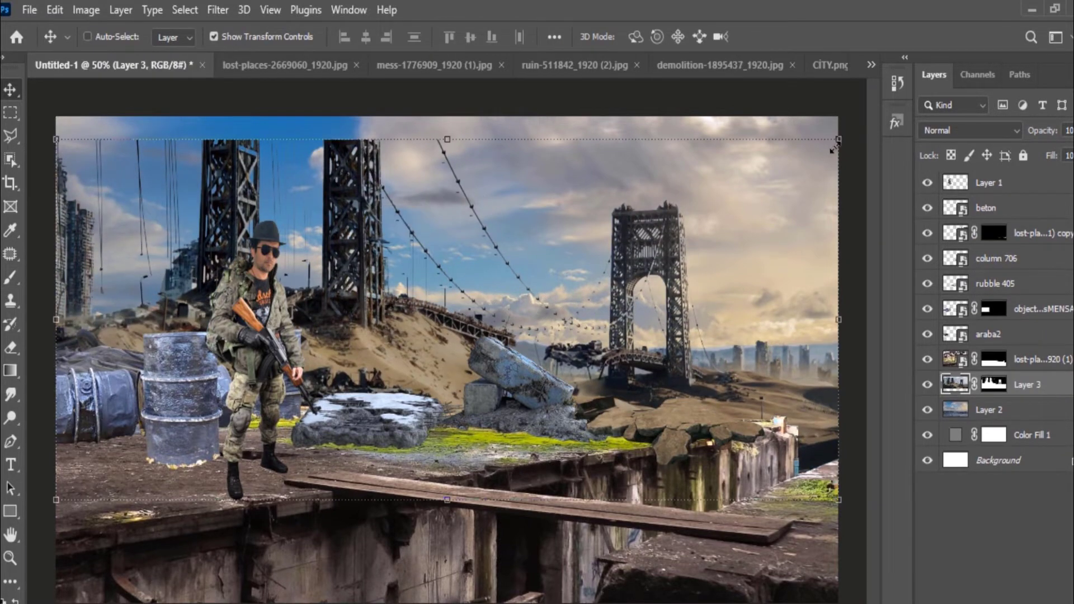
- Enlarge the bridge-and-city background to about 109%, shift it left, and slide the ruined building left
key(ctrl+t)
drag(800, 138, 867, 107)
drag(557, 238, 545, 241)
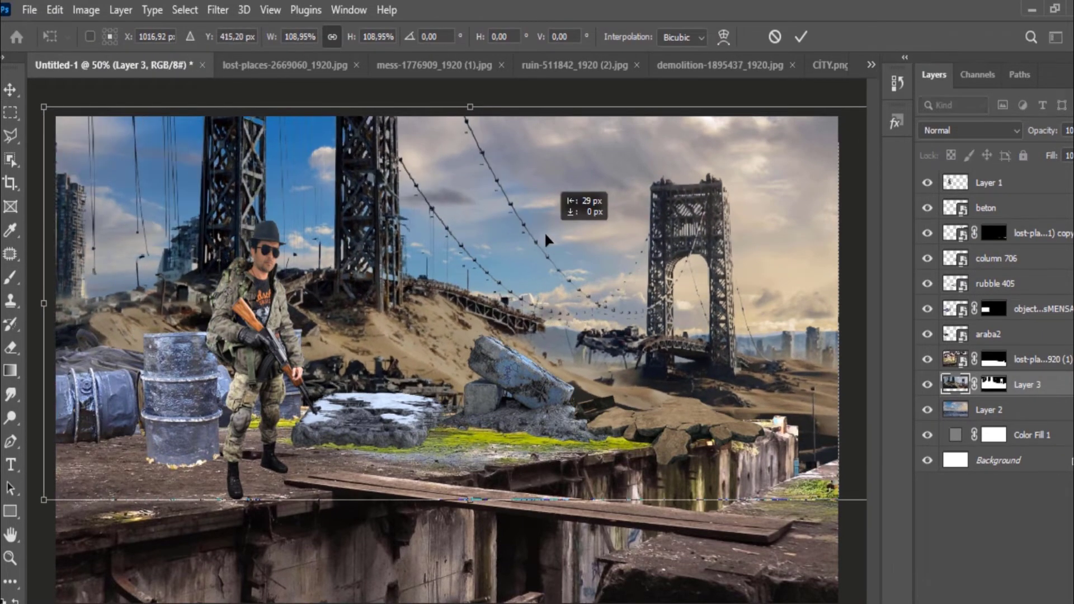
click(801, 37)
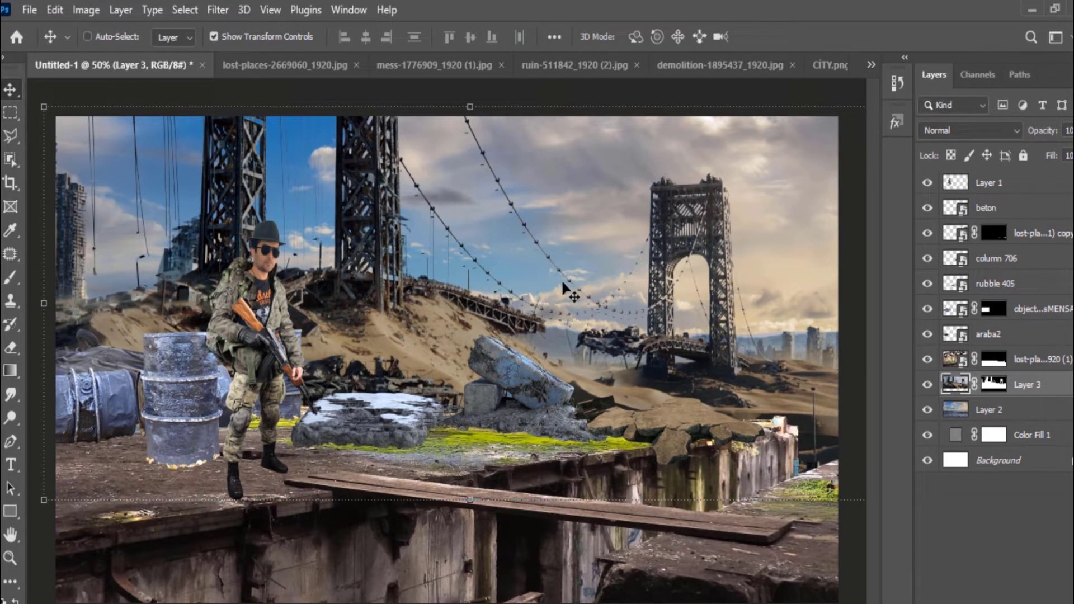
ctrl+click(332, 457)
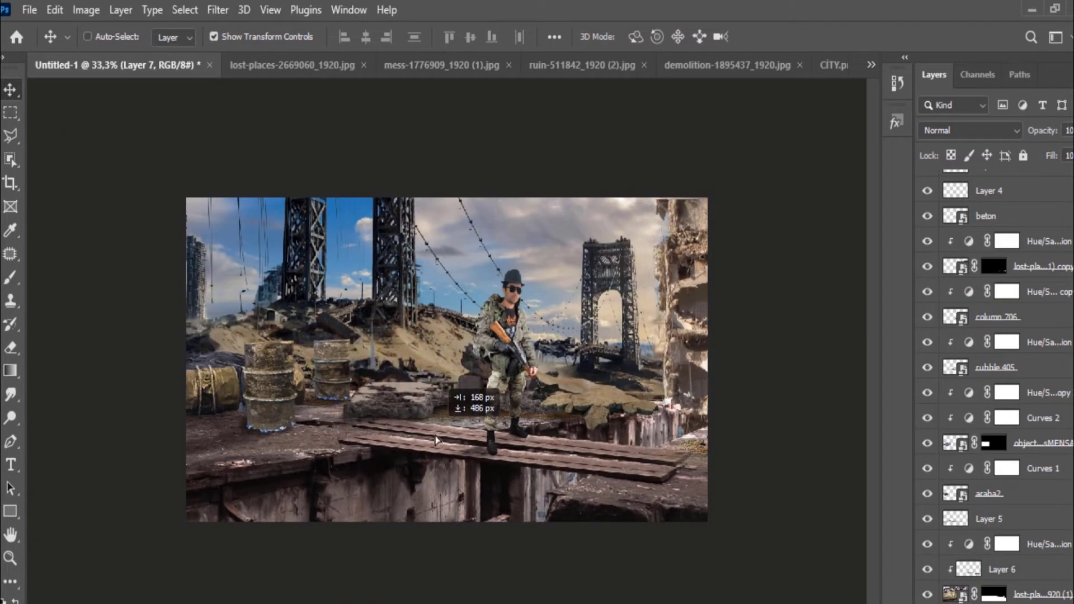
mouse_move(436, 440)
mouse_down()
mouse_move(422, 390)
mouse_move(398, 419)
mouse_up()
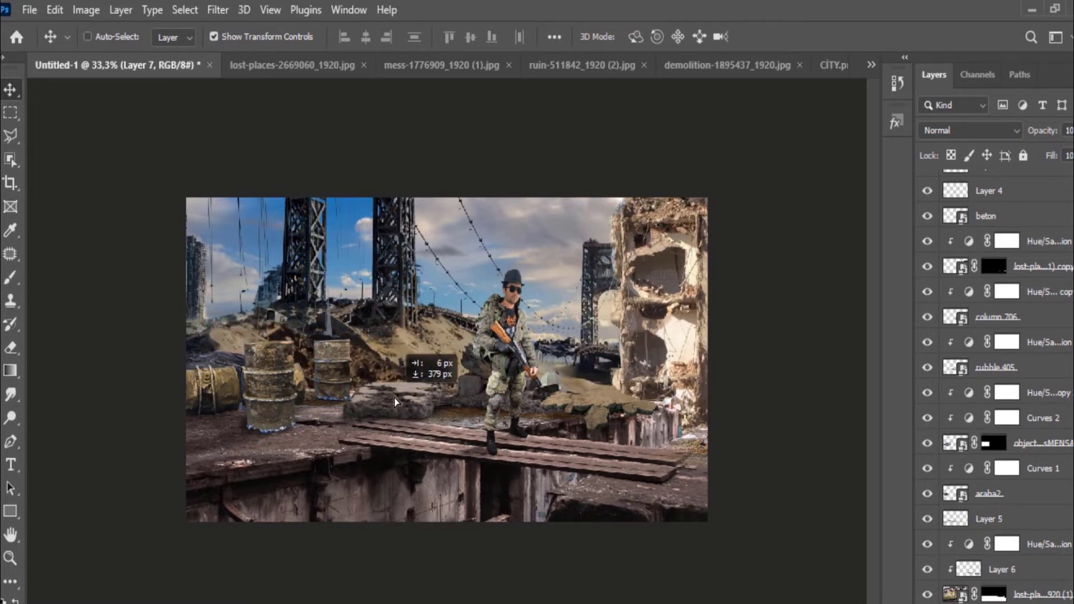
- Place the ruined building and subtract the blue fringe along its edge near the tower
drag(398, 418, 397, 394)
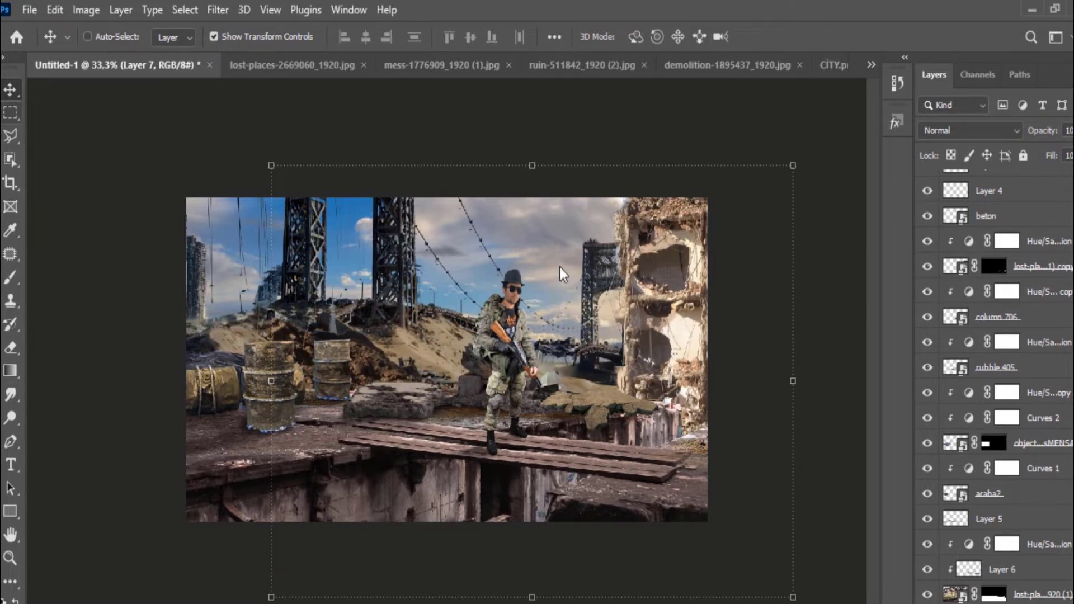
key(m)
scroll(631, 251, up, 2)
scroll(631, 251, up, 4)
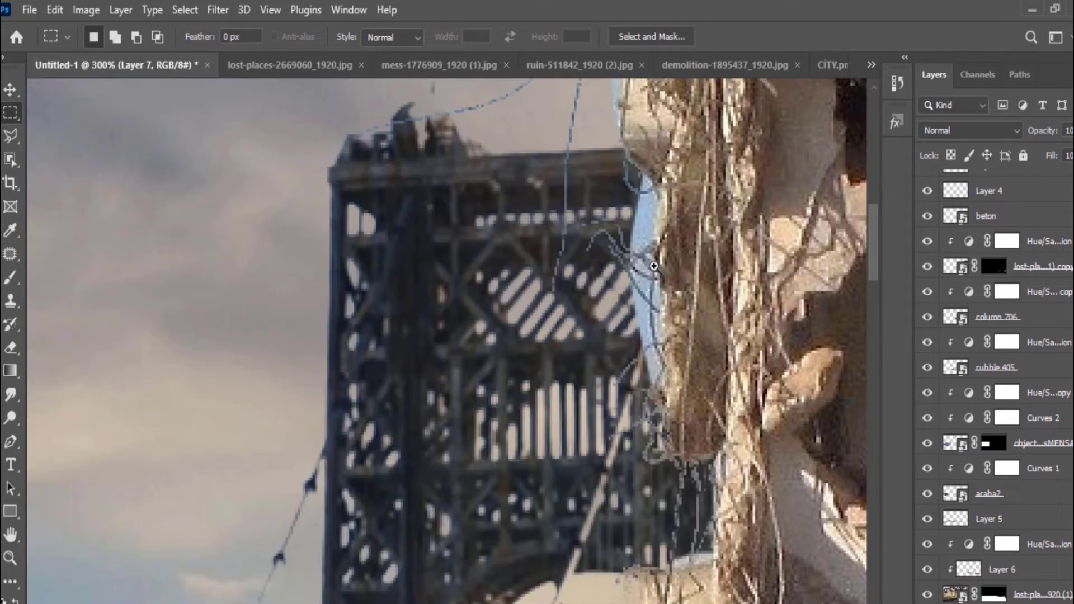
scroll(631, 252, up, 1)
key(ctrl+alt+r)
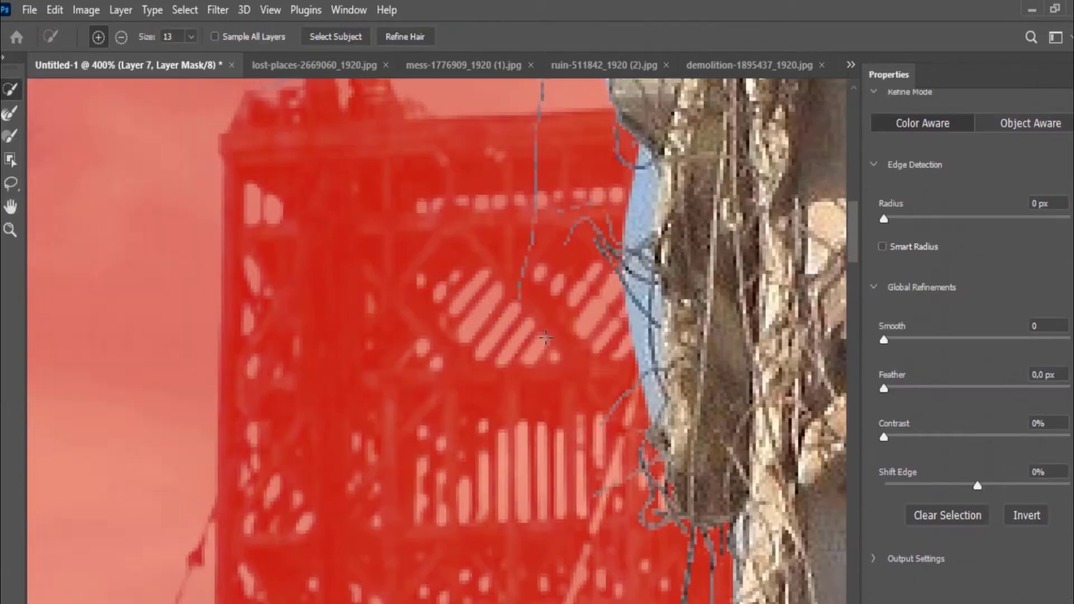
click(121, 37)
drag(638, 146, 665, 425)
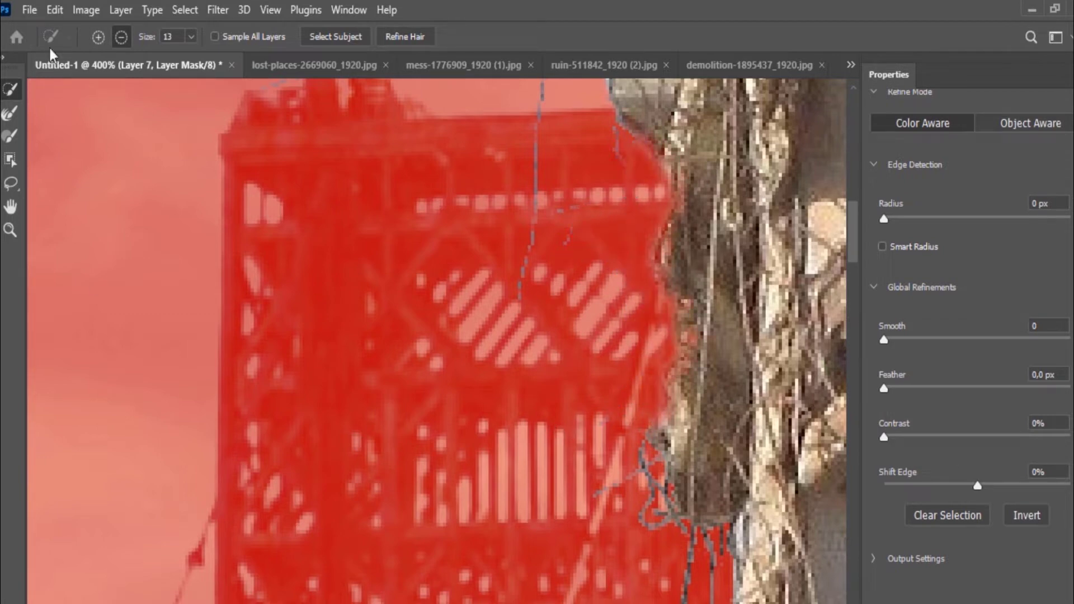
drag(706, 404, 694, 339)
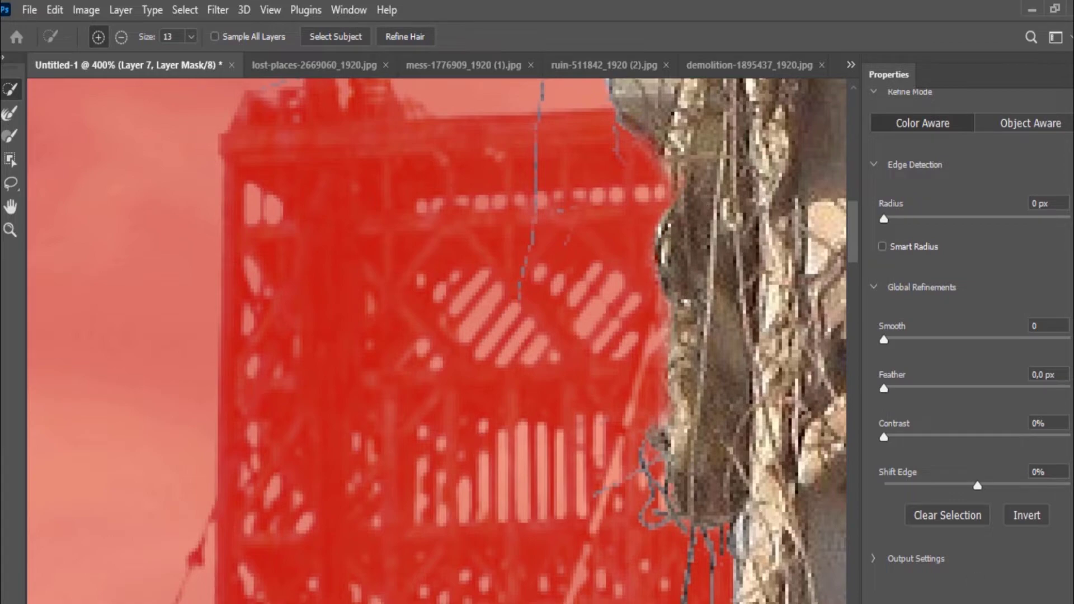
key(Return)
- Refine the rubble edge again in Subtract mode, removing the blue sky patch at its top
scroll(538, 420, down, 5)
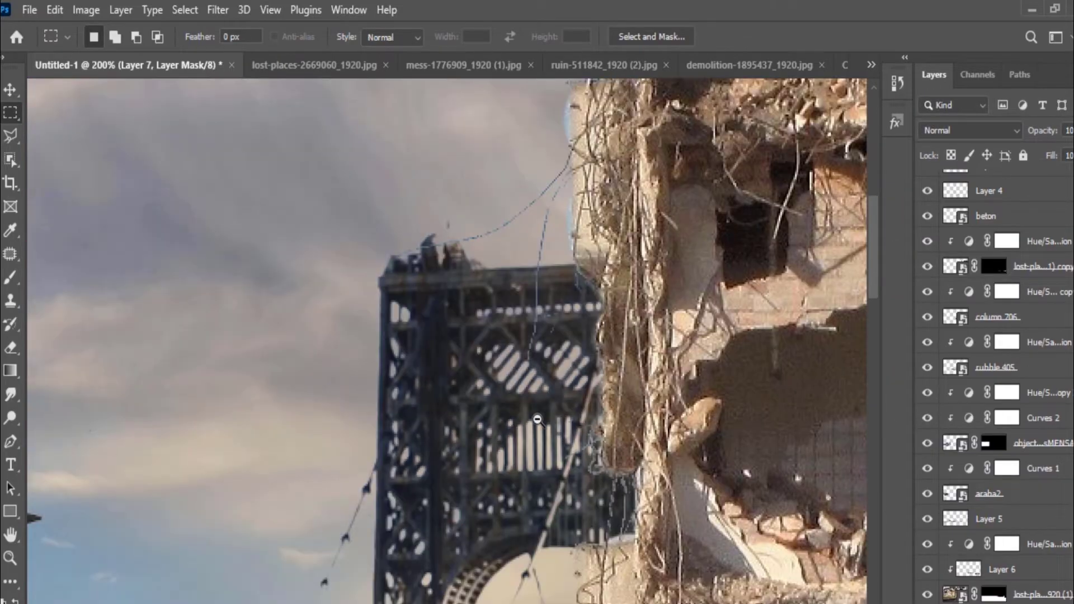
scroll(584, 376, up, 2)
scroll(585, 376, up, 2)
scroll(584, 376, up, 2)
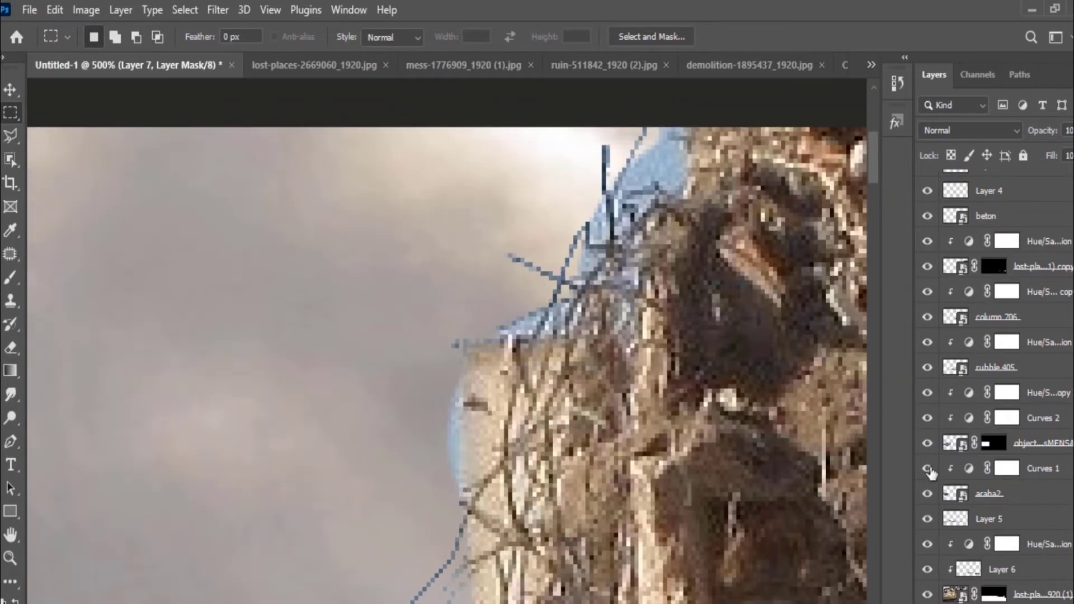
key(alt+ctrl+r)
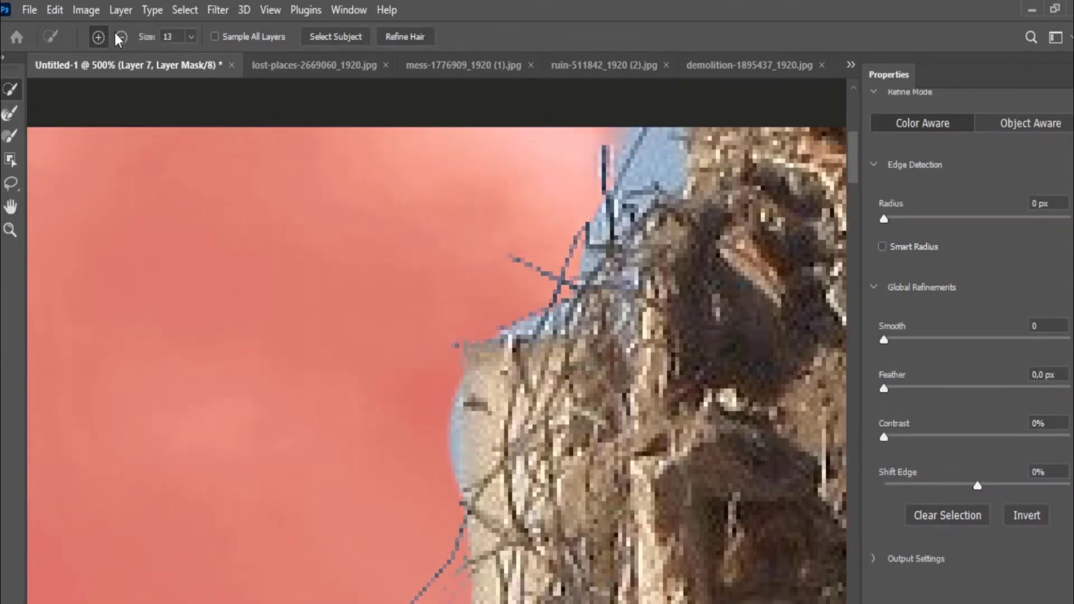
click(120, 37)
drag(637, 149, 552, 254)
key(ctrl+z)
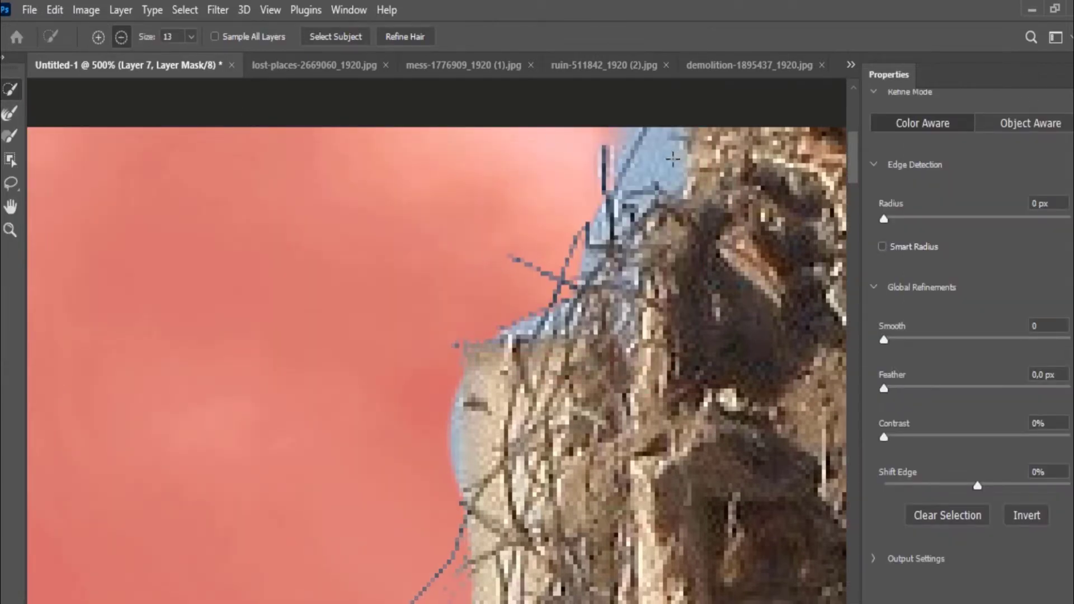
click(672, 160)
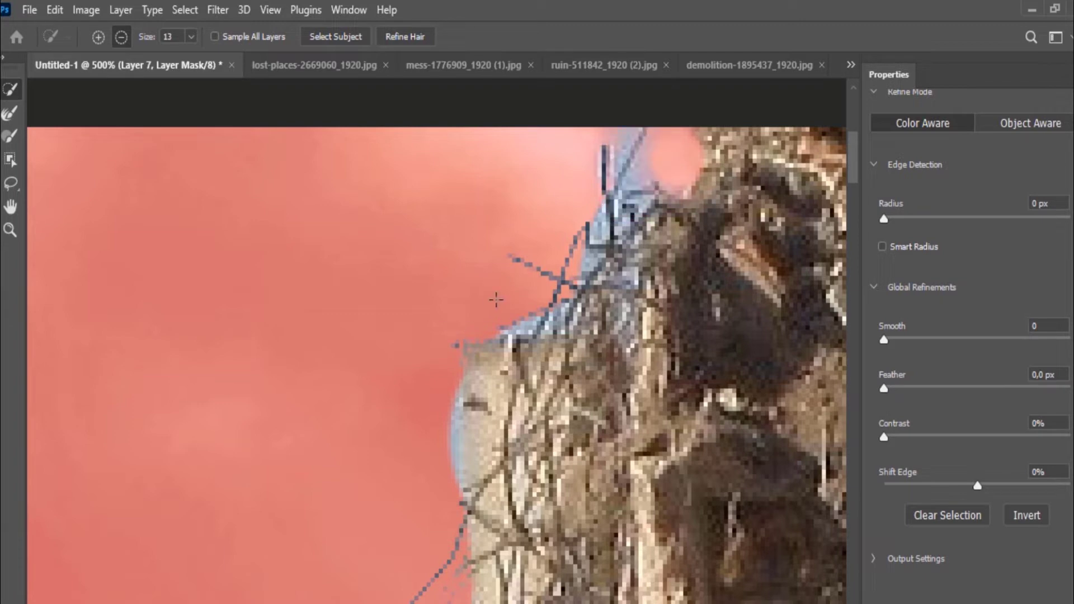
key(Return)
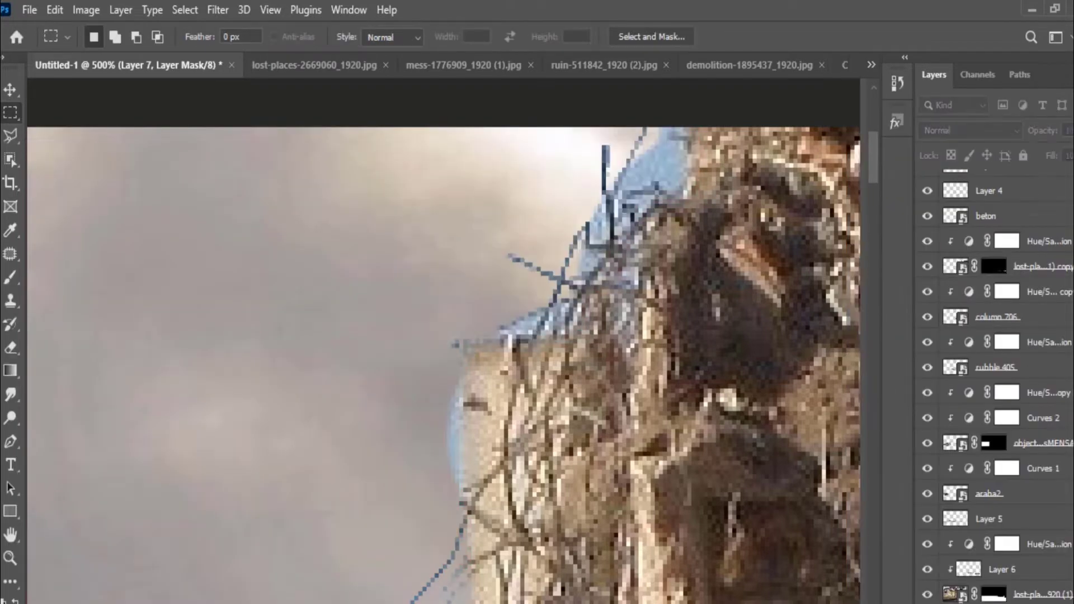
scroll(498, 389, down, 3)
scroll(498, 390, down, 2)
scroll(498, 390, down, 2)
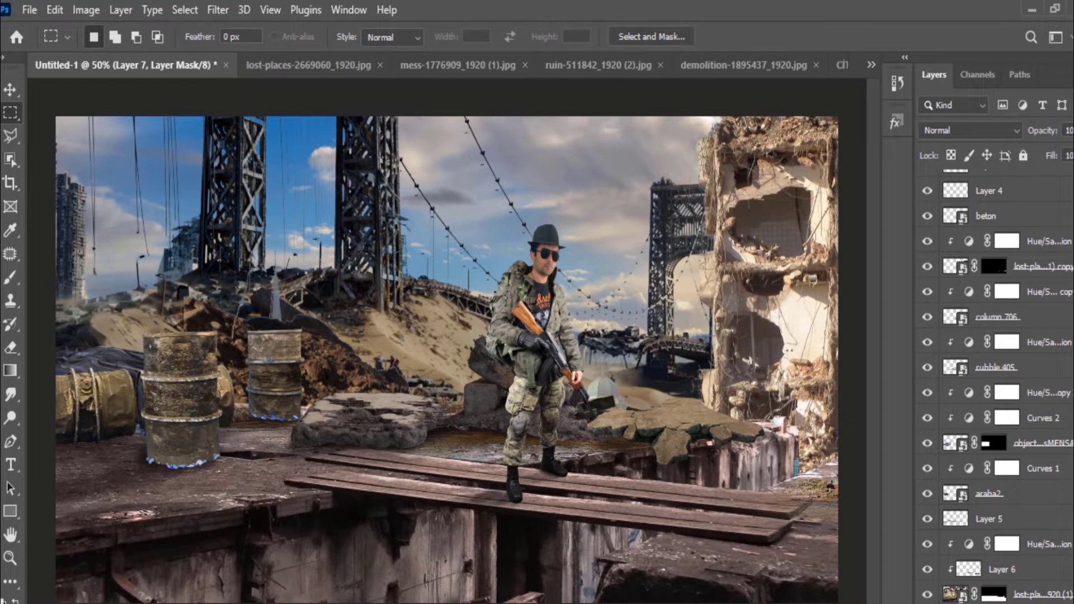
- Drag Layer 3's bridge background right in two moves, placing a tower beside the soldier
scroll(1019, 594, down, 3)
click(1029, 569)
key(v)
mouse_move(157, 160)
mouse_down()
mouse_move(259, 180)
mouse_move(301, 166)
mouse_up()
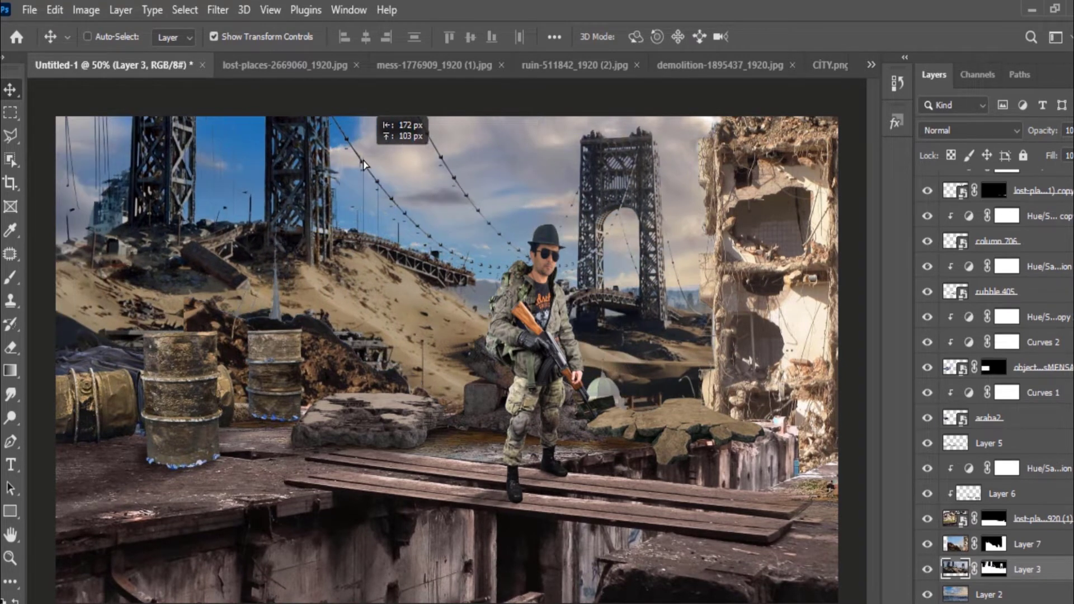
drag(300, 166, 363, 160)
click(1007, 520)
- Add a Hue/Saturation layer clipped to Layer 7, with Lightness lowered to −57
click(928, 519)
click(927, 519)
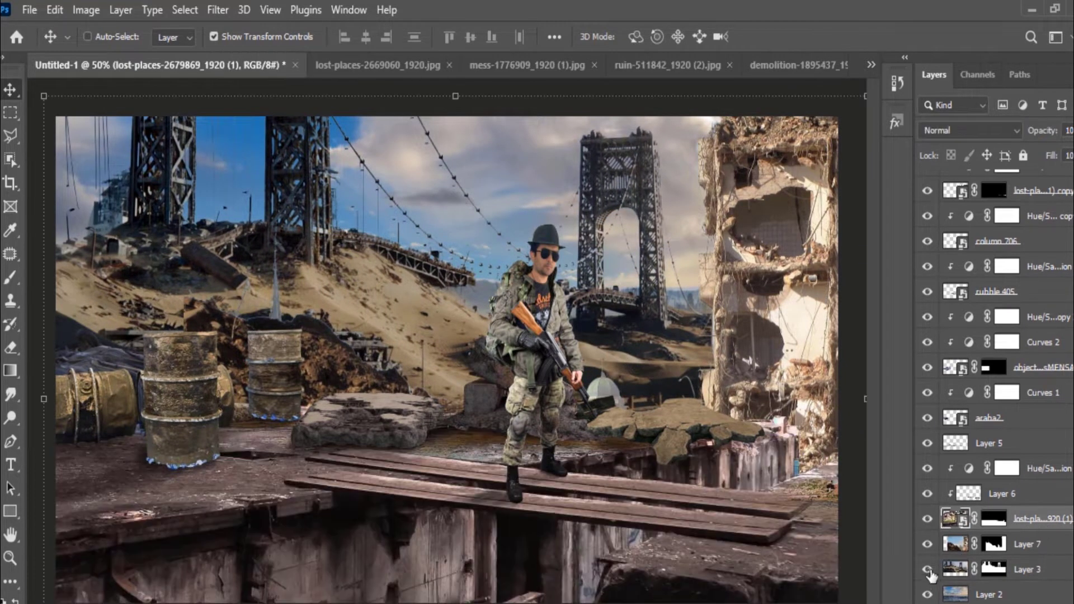
click(1024, 544)
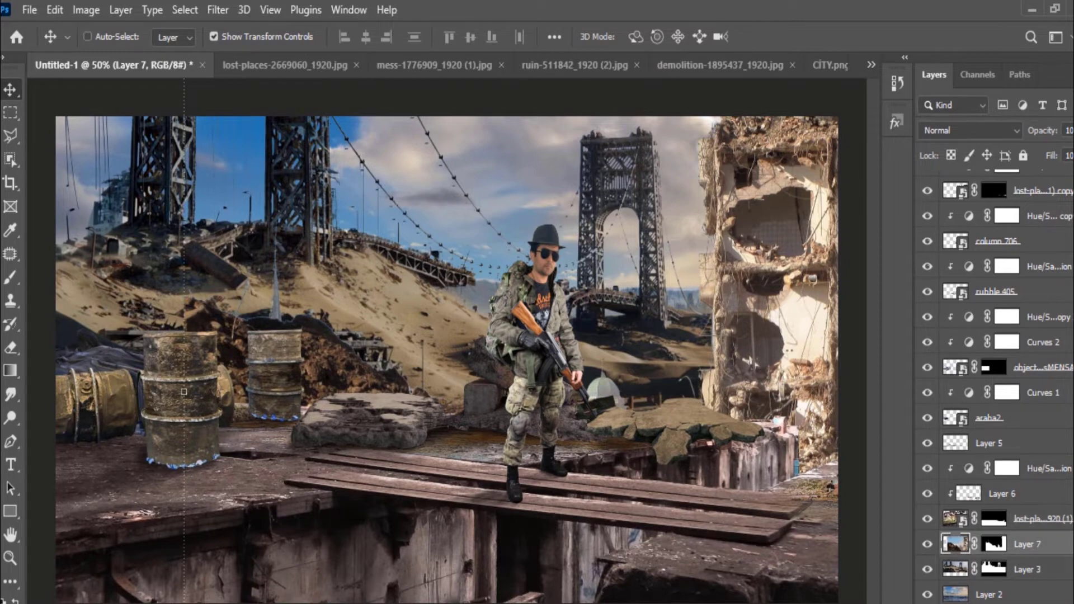
click(1015, 600)
click(1013, 470)
right_click(1025, 537)
click(878, 340)
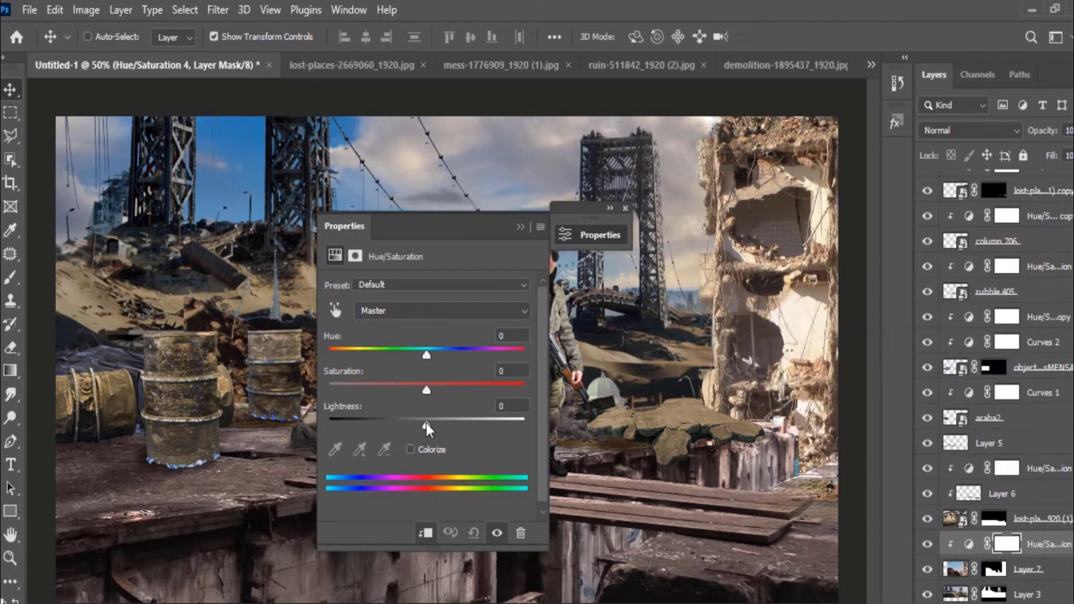
drag(427, 425, 370, 430)
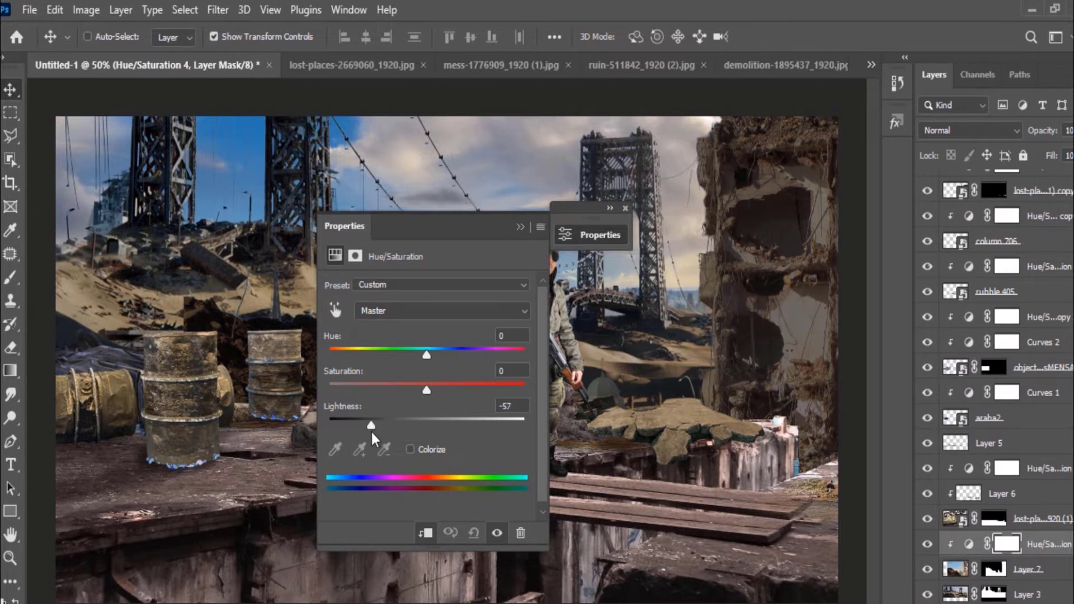
click(520, 226)
- Choose an enlarged Soft Round brush
key(b)
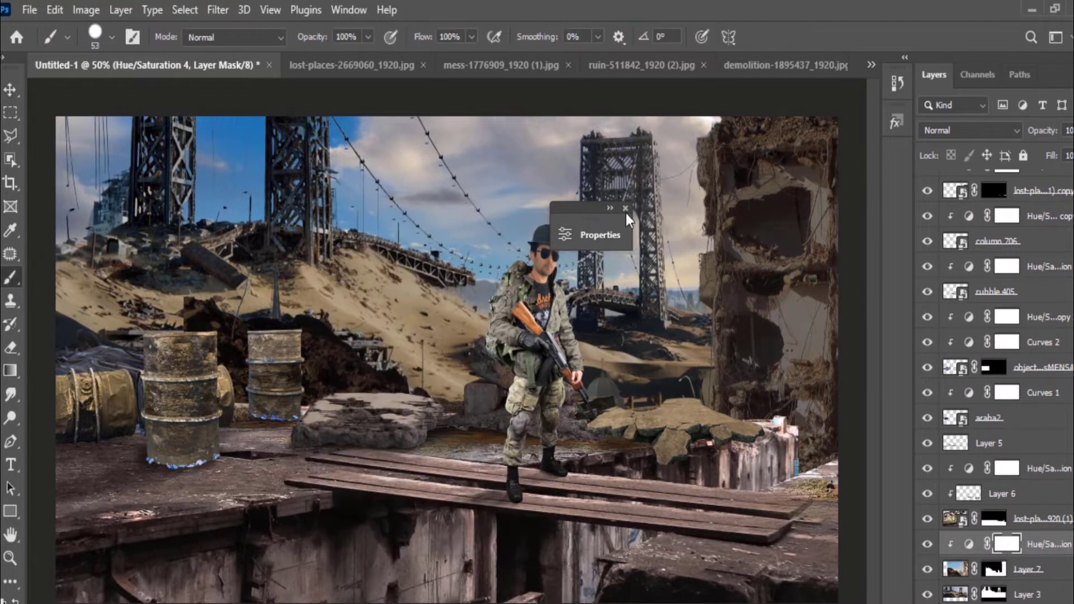
right_click(686, 207)
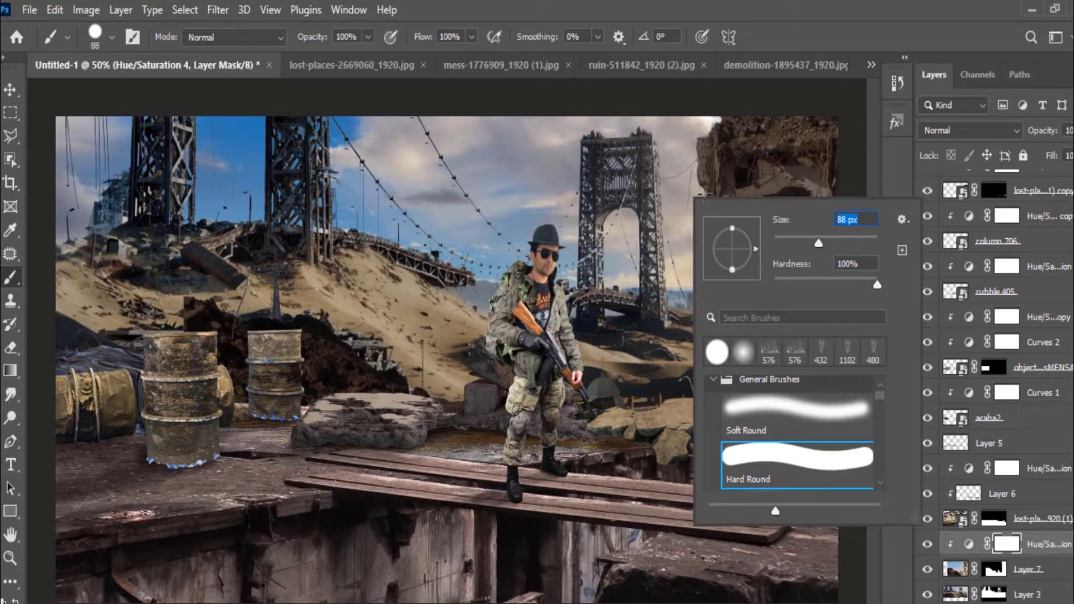
key(Return)
right_click(693, 188)
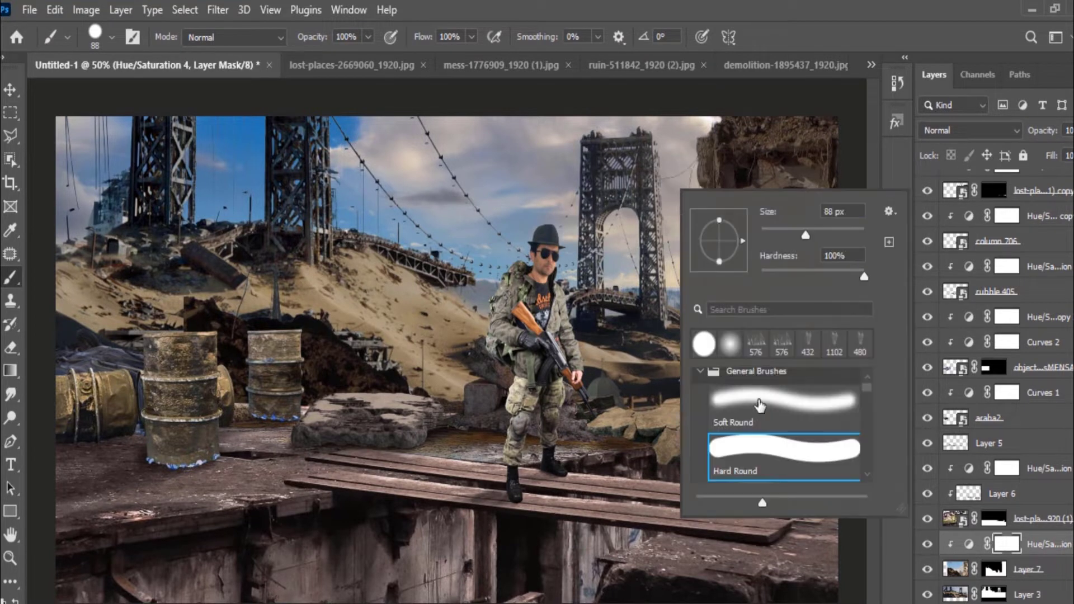
click(839, 366)
key(Return)
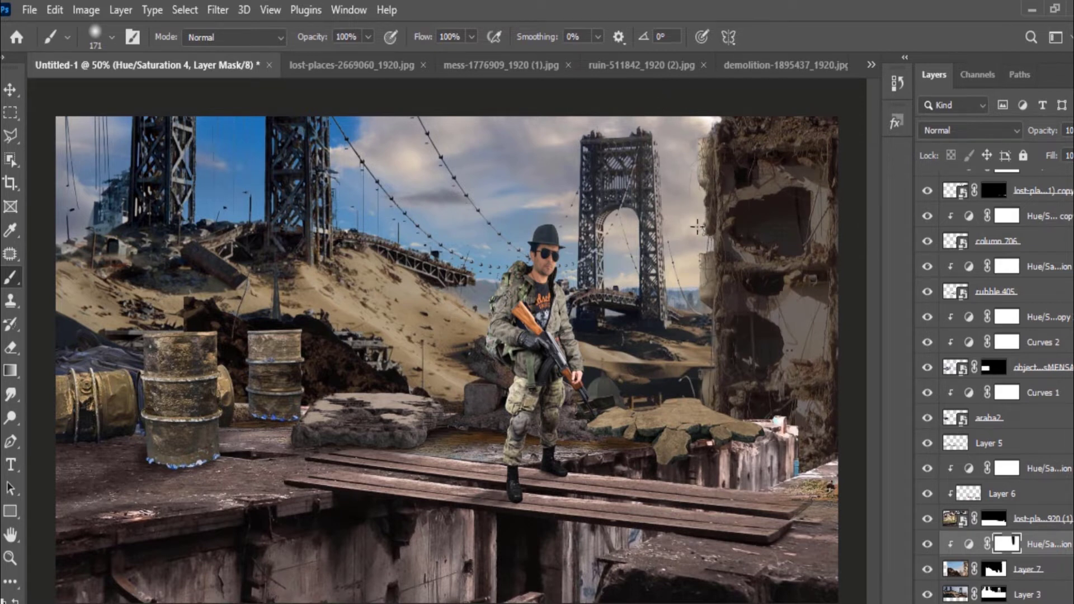
- Move the ruined building layer 154 px to the right
key(v)
click(1059, 577)
drag(804, 319, 856, 322)
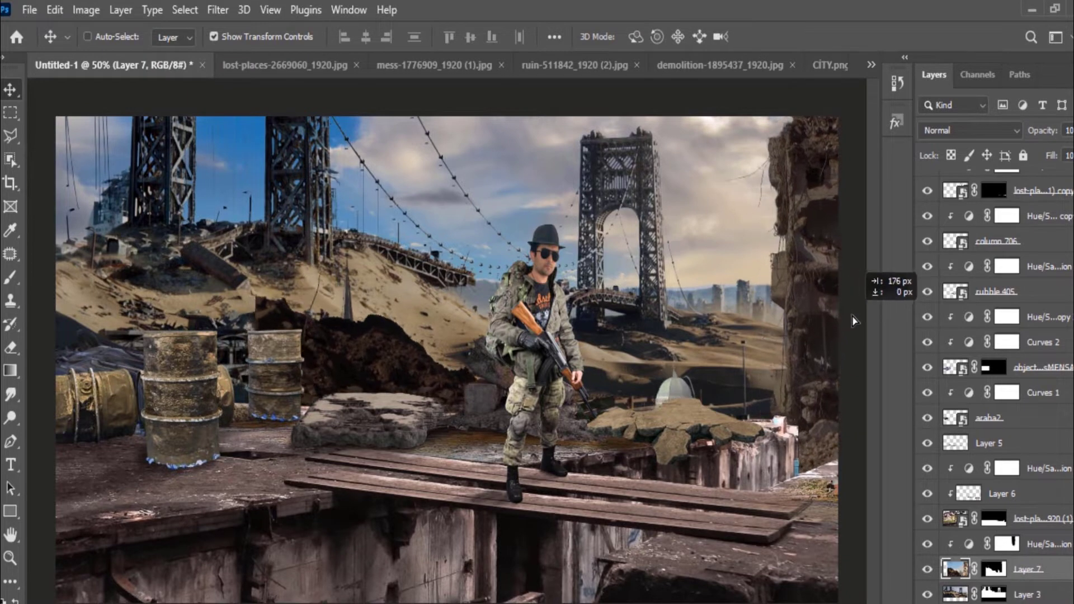
- Paint Layer 7's mask to reveal ruined machinery over the dirt mound left of the soldier
key(b)
click(927, 569)
click(994, 568)
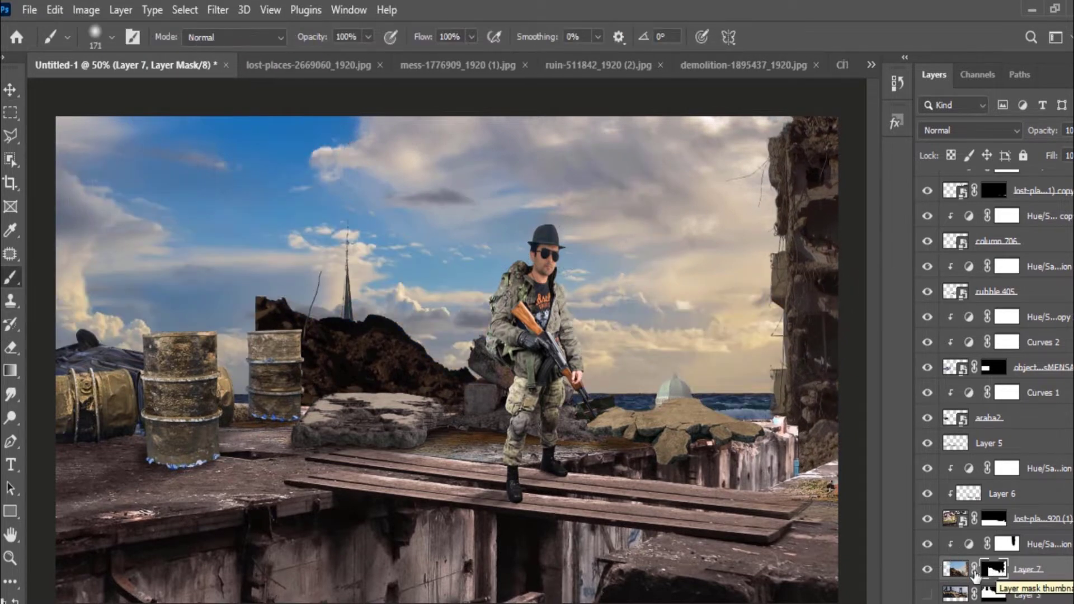
click(927, 569)
mouse_move(381, 305)
mouse_down()
mouse_move(313, 347)
mouse_move(279, 314)
mouse_move(402, 363)
mouse_move(442, 403)
mouse_up()
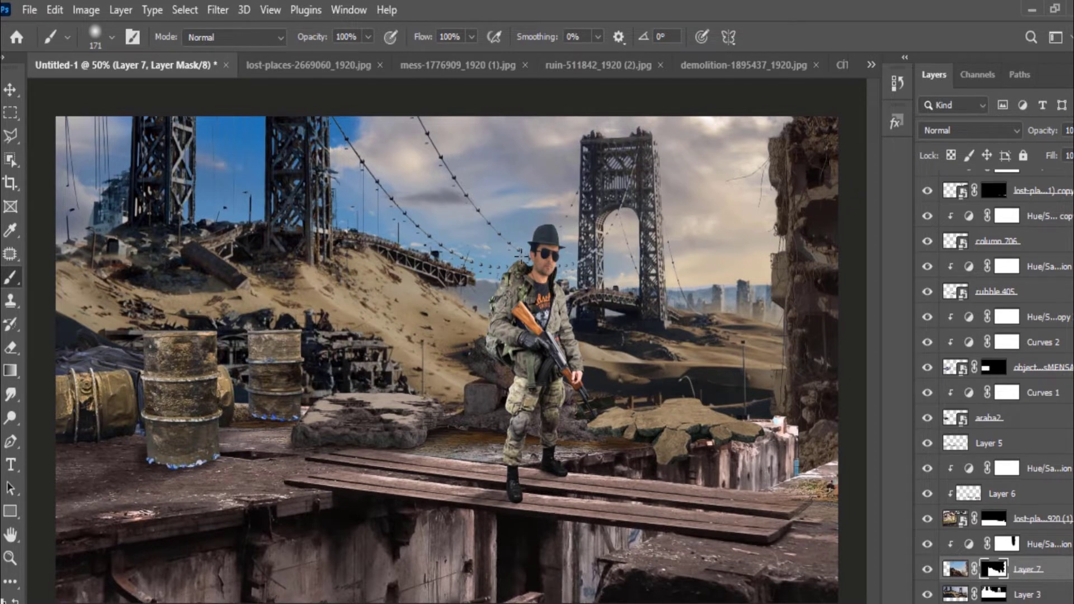
scroll(1019, 323, up, 3)
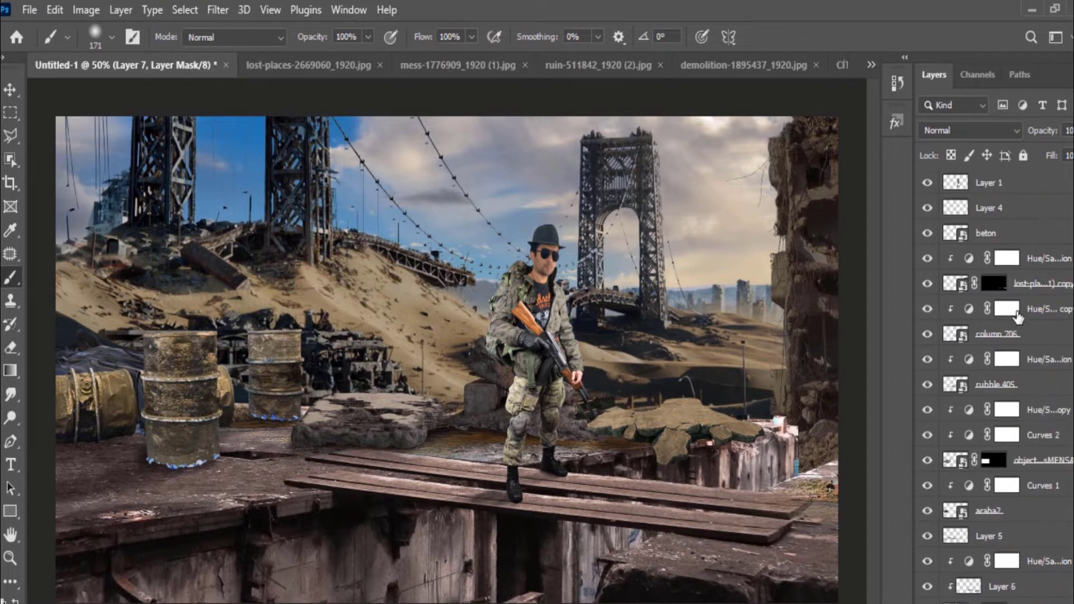
- Select the Curves 1 mask, then the Hue/Saturation layer, then Layer 3
click(1007, 485)
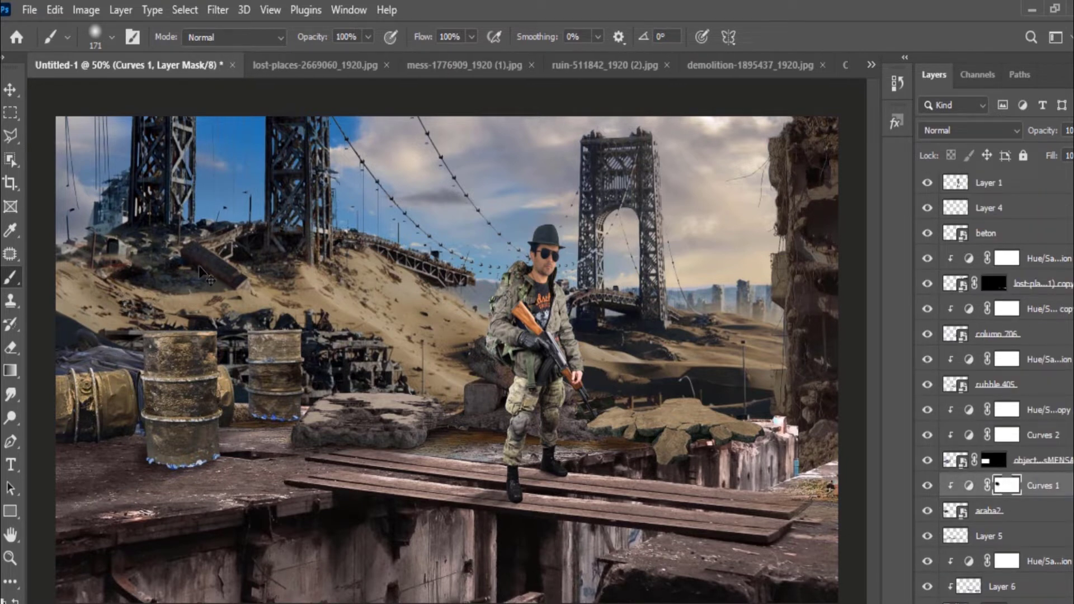
scroll(1012, 598, down, 2)
click(1054, 587)
scroll(1052, 587, down, 2)
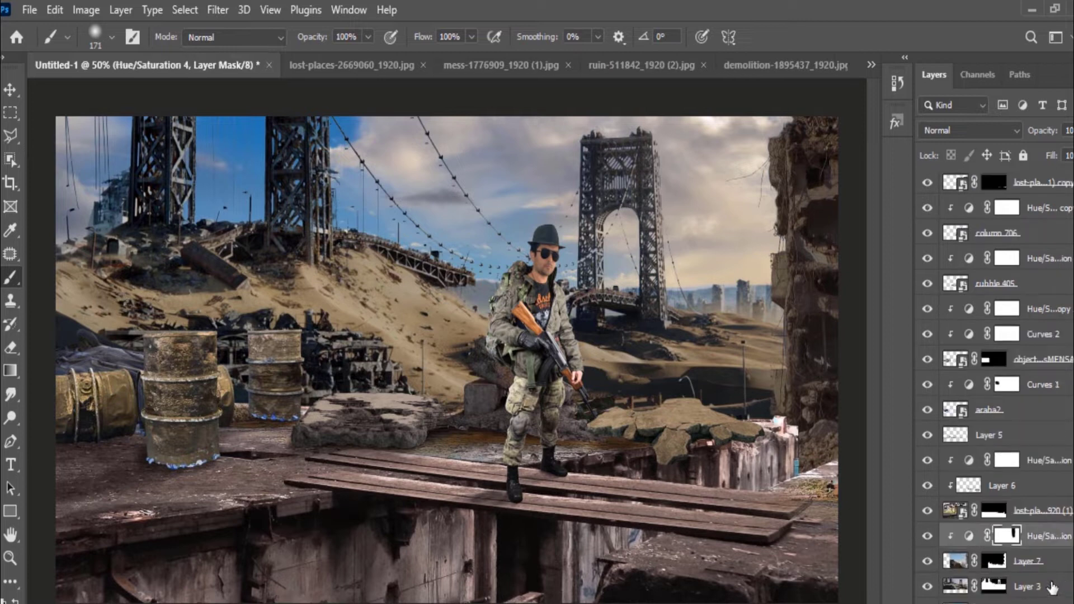
click(1051, 586)
- Add a new layer above Layer 3 and set a 322 px soft brush to 38% opacity
key(ctrl+shift+alt+n)
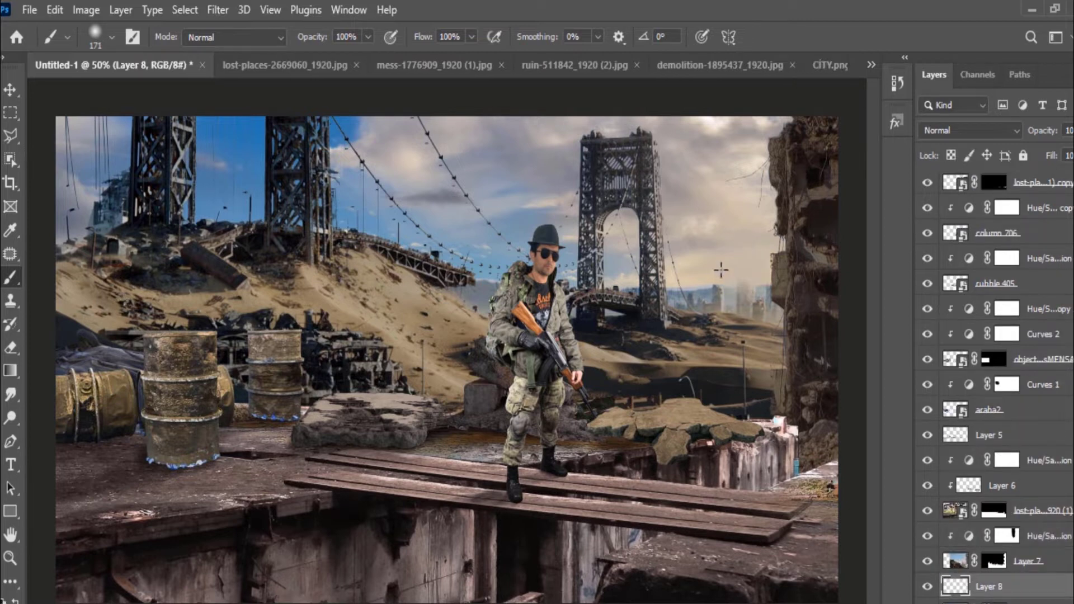
right_click(722, 254)
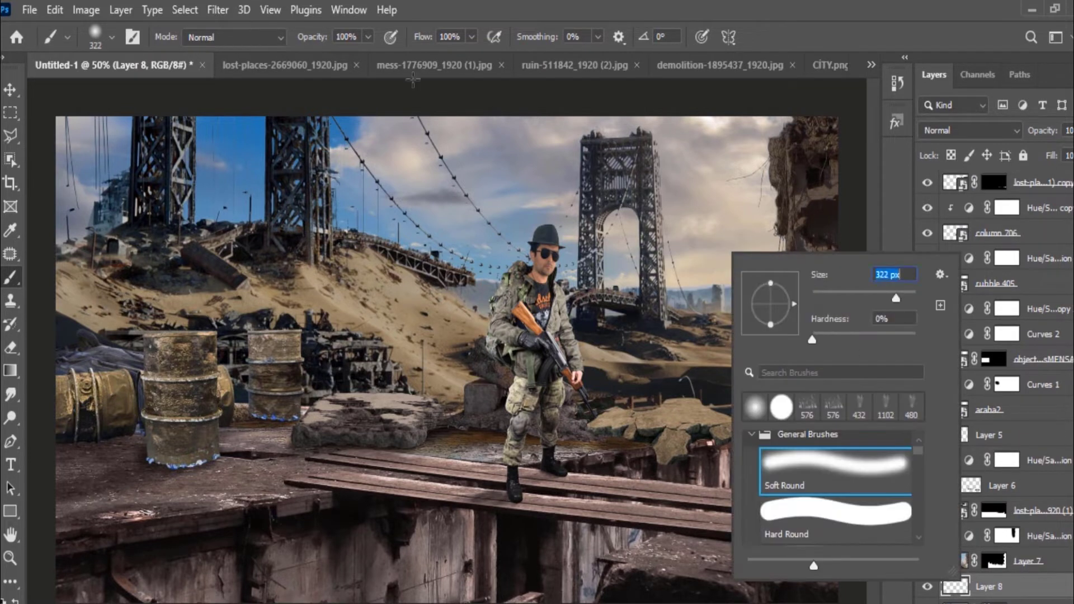
click(368, 37)
drag(371, 56, 350, 60)
click(718, 229)
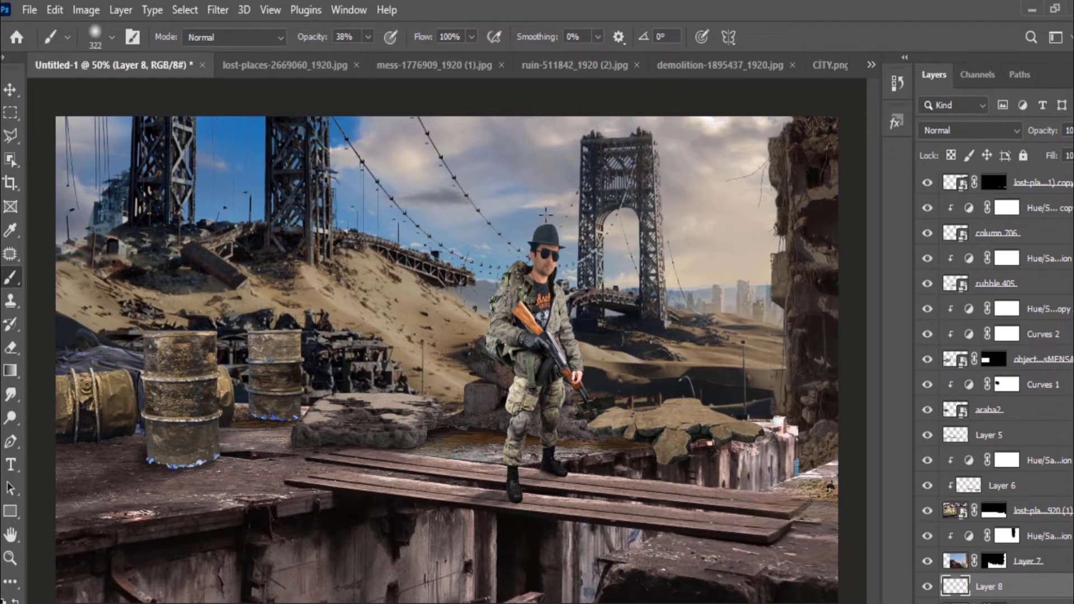
- Paint soft haze right of the bridge tower, then select the Hue/Saturation layer
drag(706, 238, 700, 278)
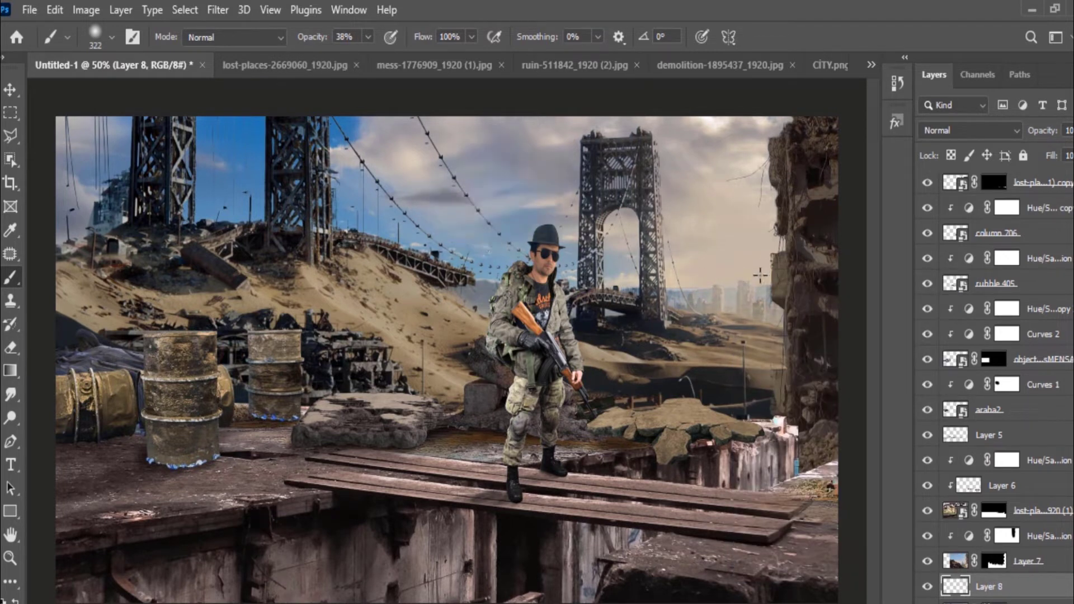
click(682, 309)
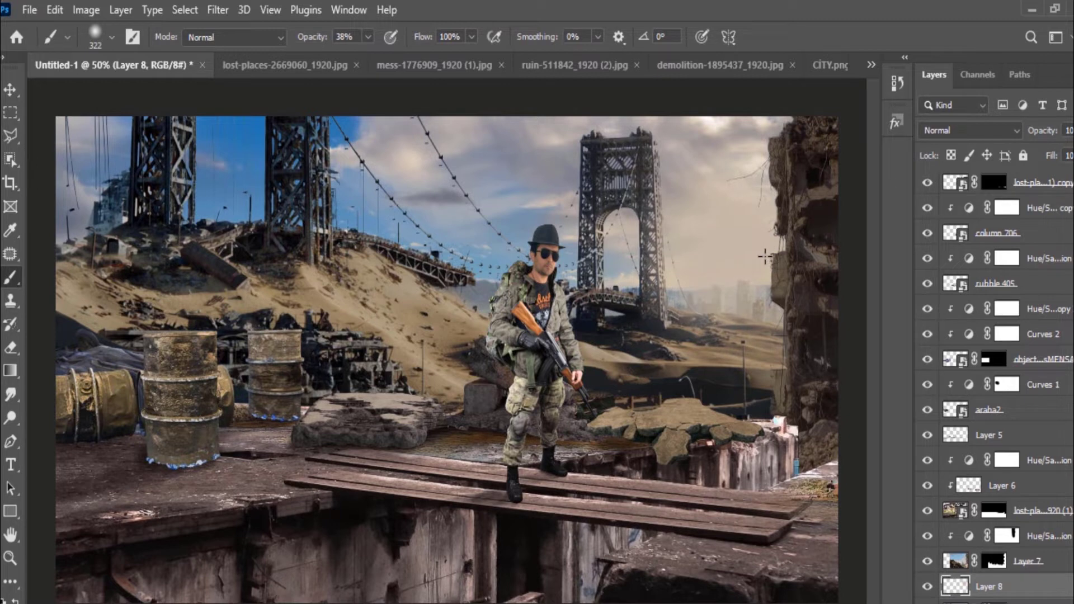
scroll(1024, 520, down, 3)
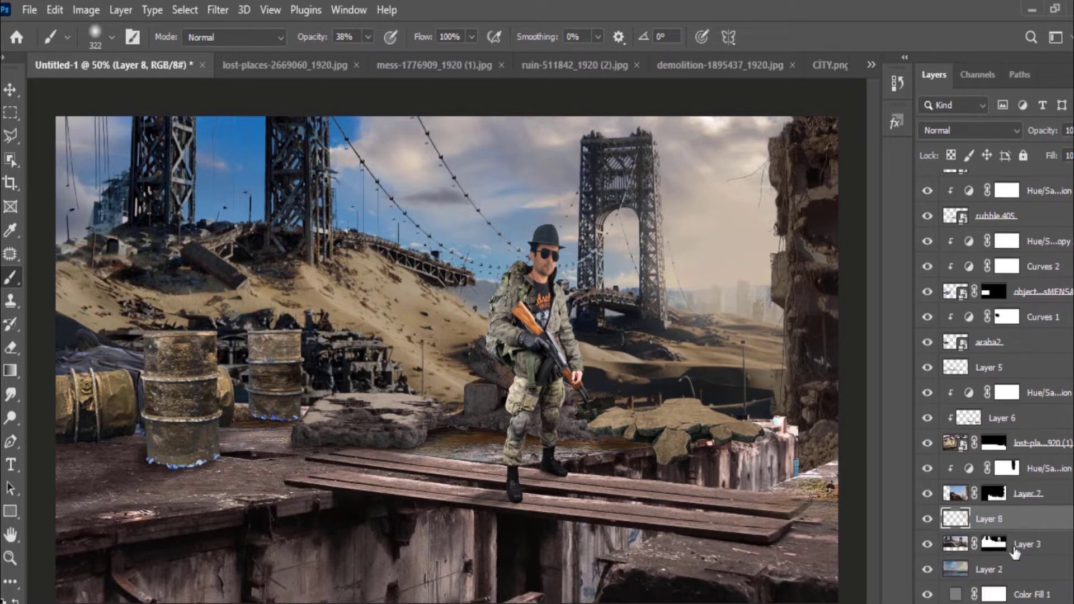
click(1034, 396)
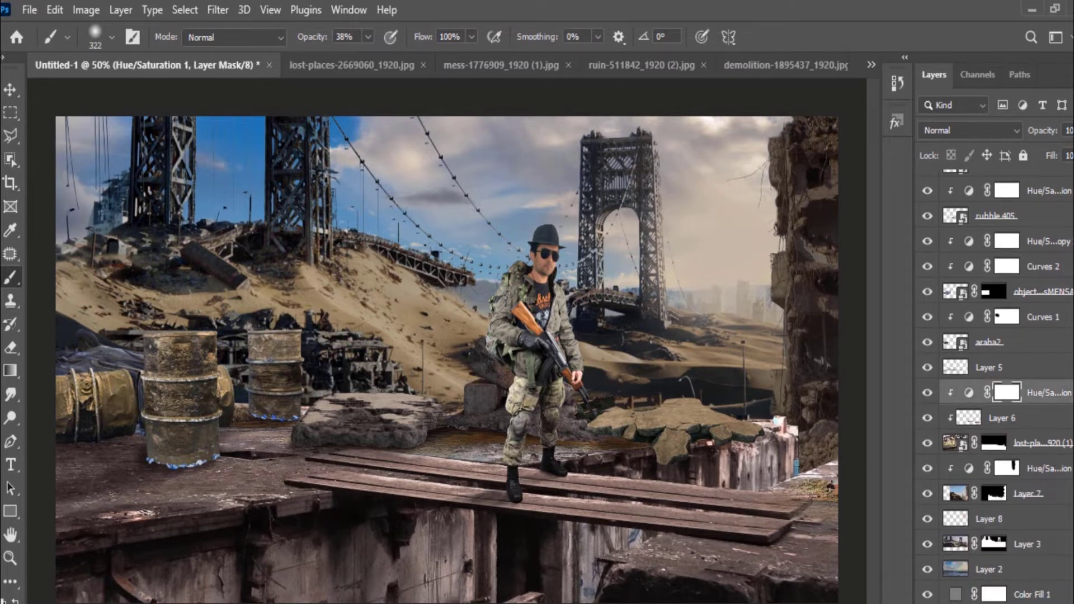
- Add a darkening Hue/Saturation adjustment layer clipped to the layer below
click(1007, 602)
click(1020, 479)
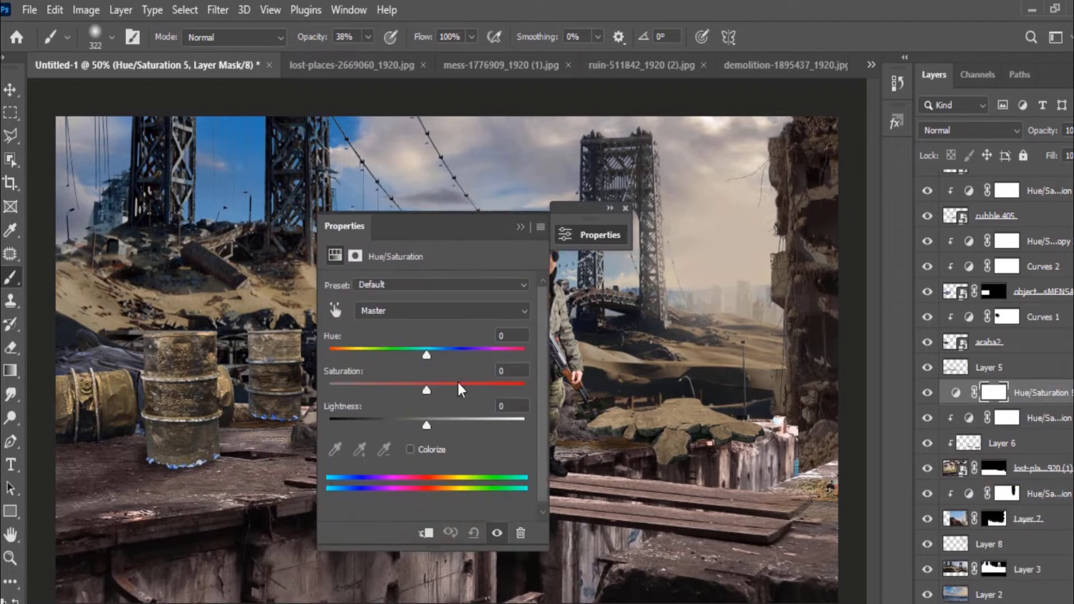
drag(426, 419, 377, 426)
right_click(1029, 392)
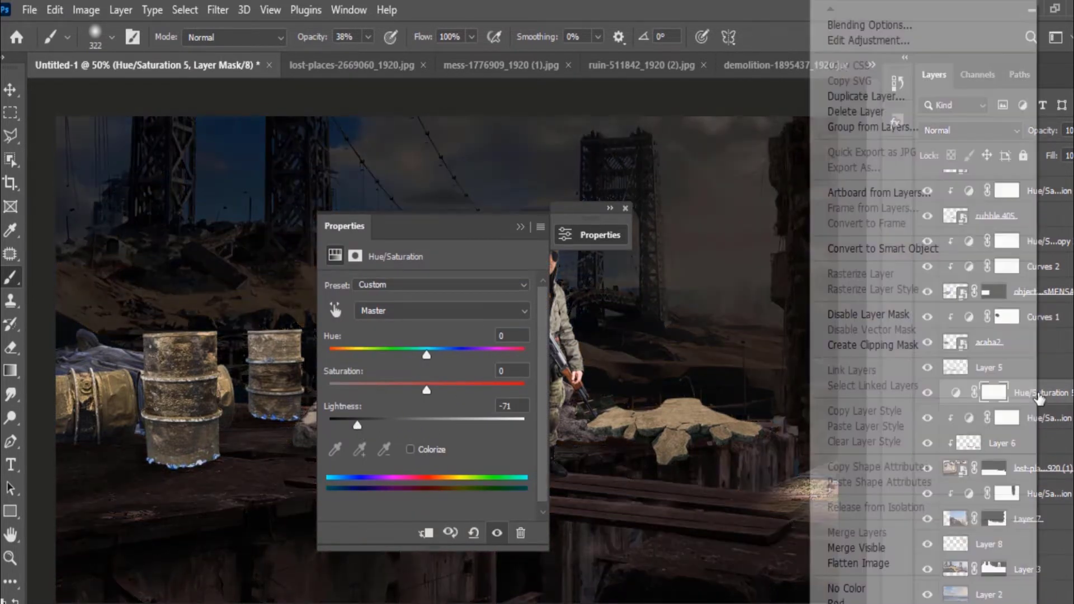
click(873, 343)
click(625, 208)
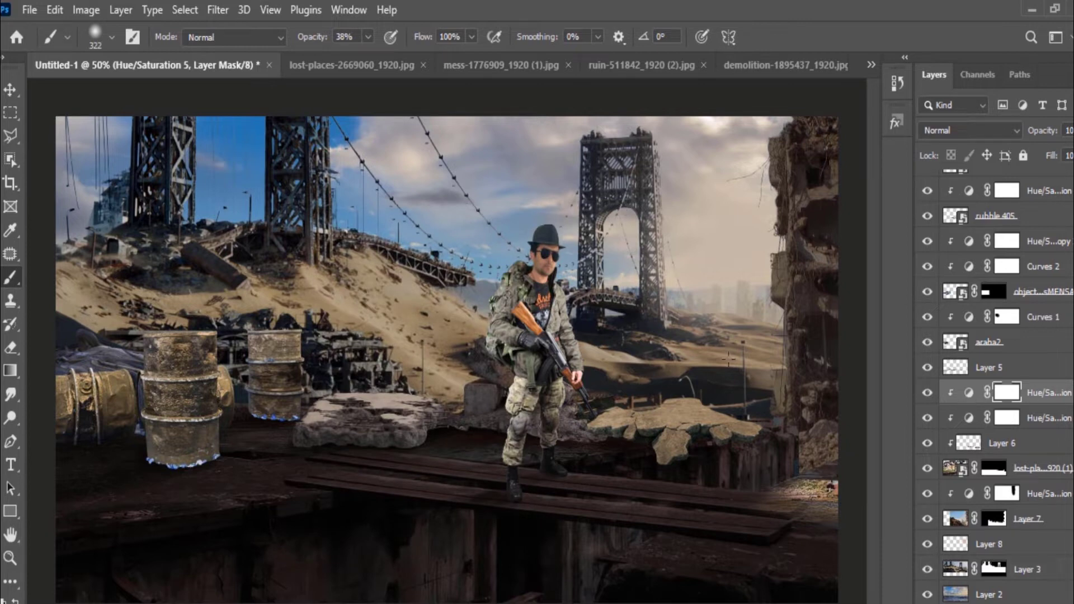
- Ease the adjustment's Lightness to -20, toggle it to compare, and begin renaming Layer 5
double_click(973, 395)
drag(417, 215, 273, 179)
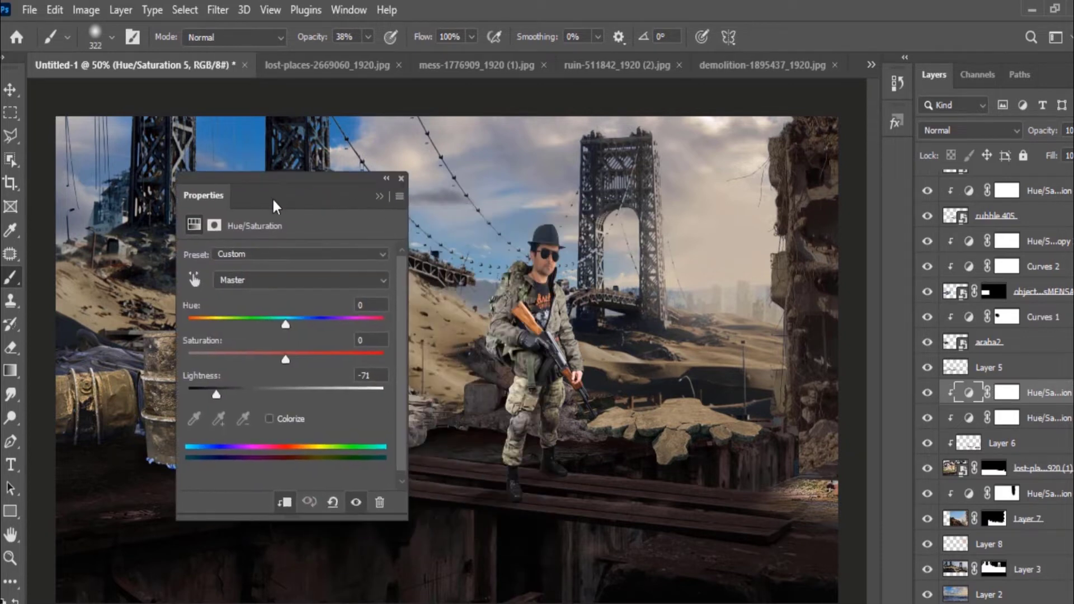
drag(218, 395, 251, 395)
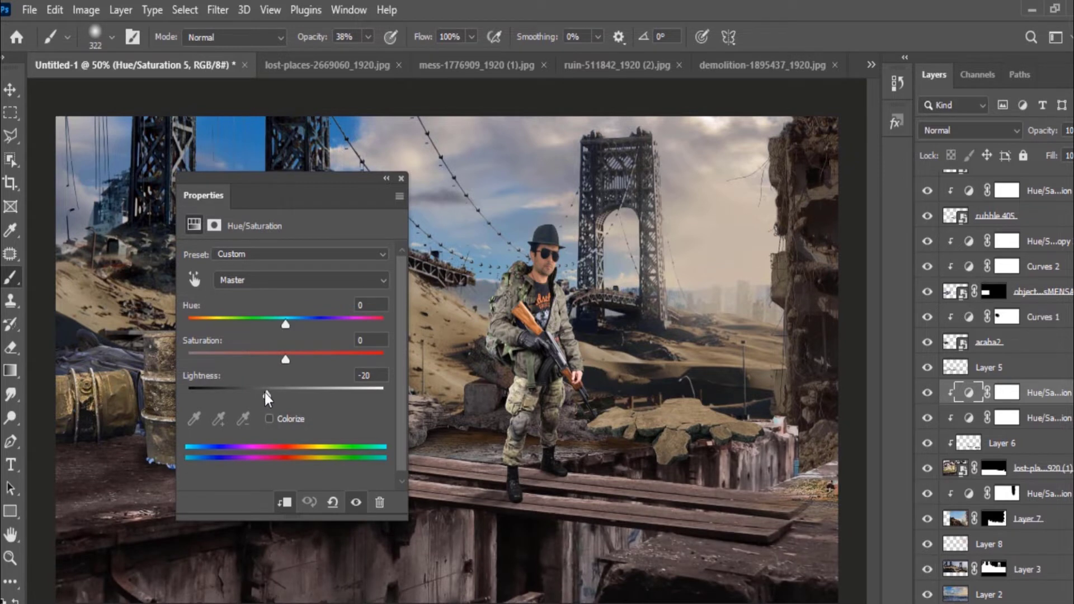
click(385, 178)
click(927, 342)
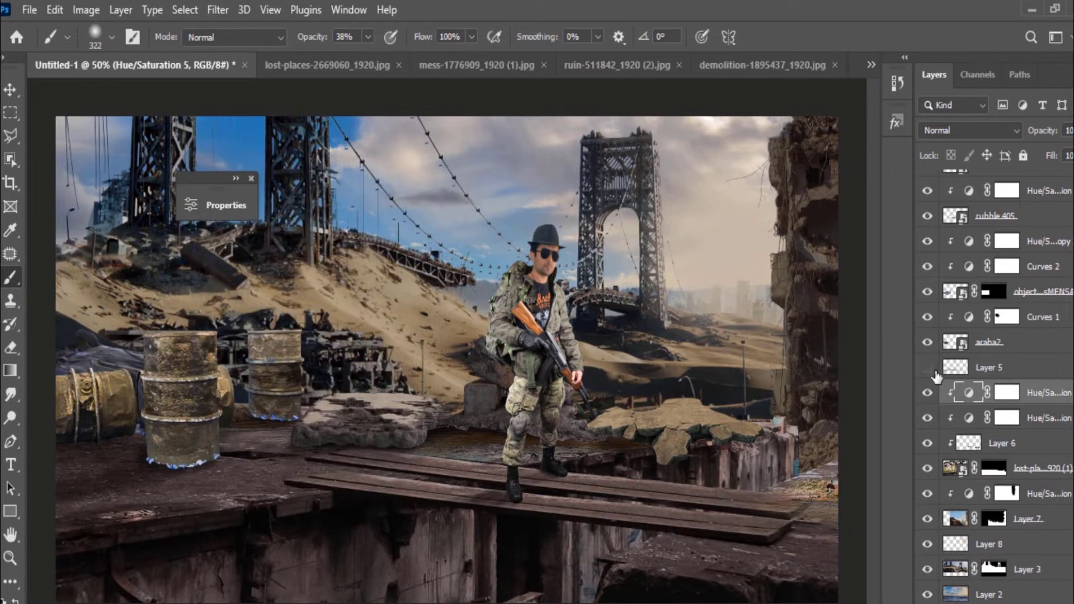
click(928, 369)
click(929, 369)
double_click(990, 367)
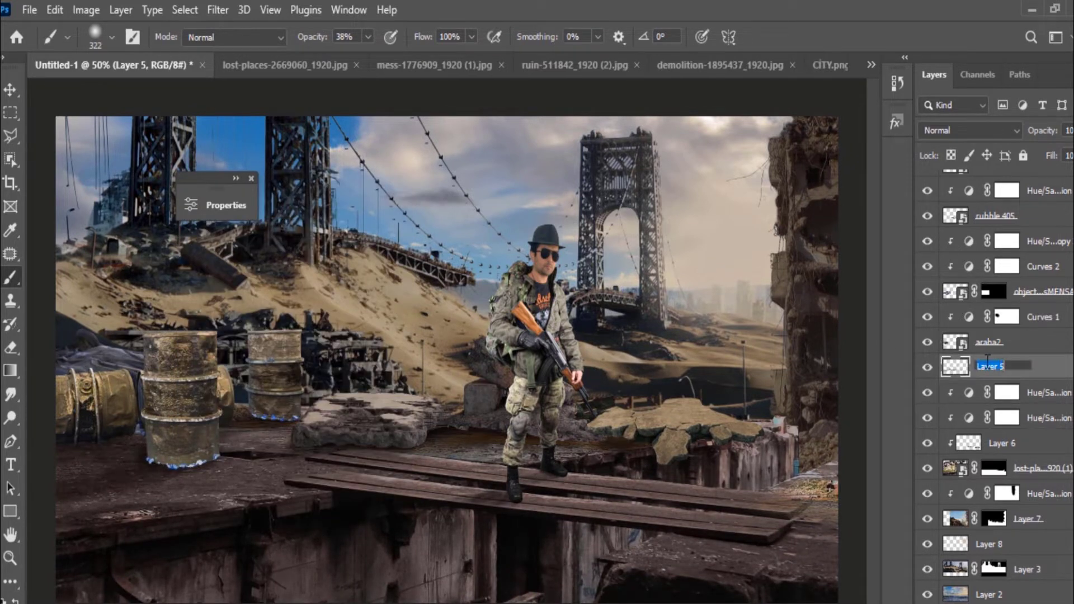
text(GOLGE)
- Name Layer 5 GOLGE, close the Properties panel and select Layer 8
click(1035, 347)
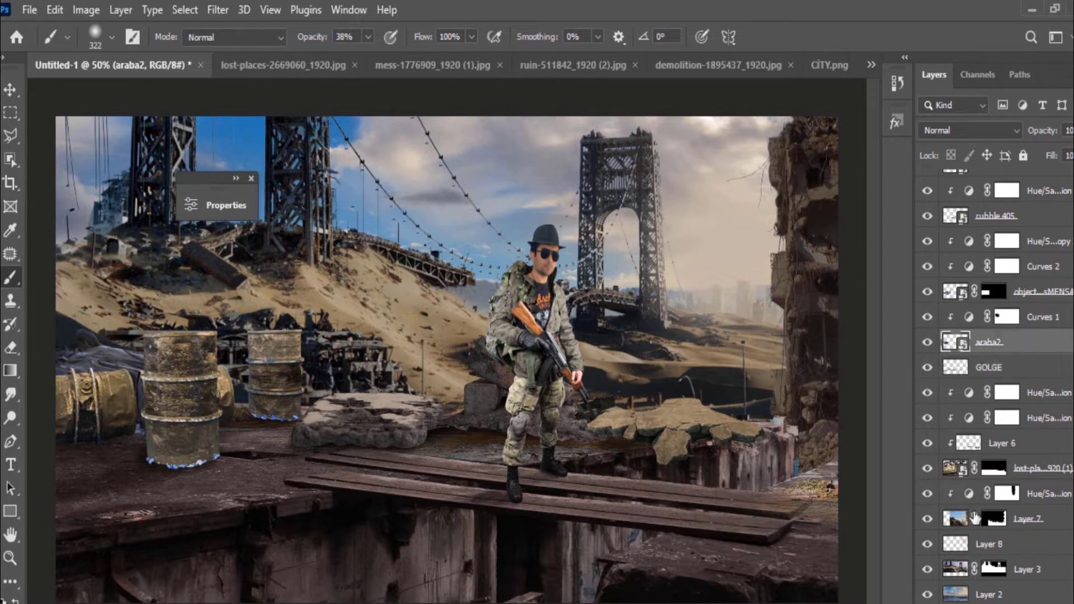
click(252, 178)
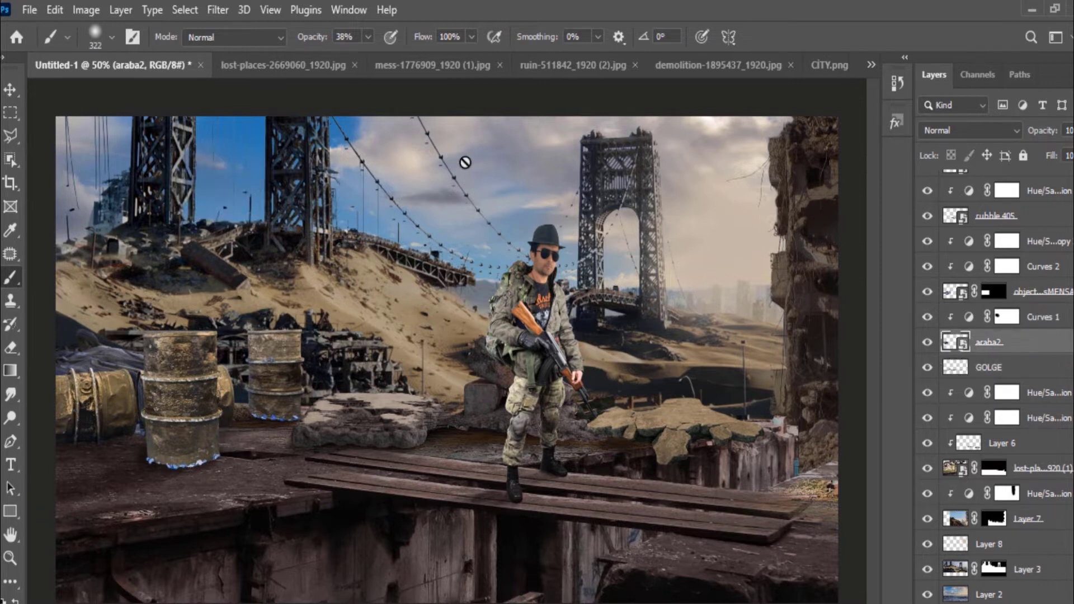
scroll(1021, 567, down, 1)
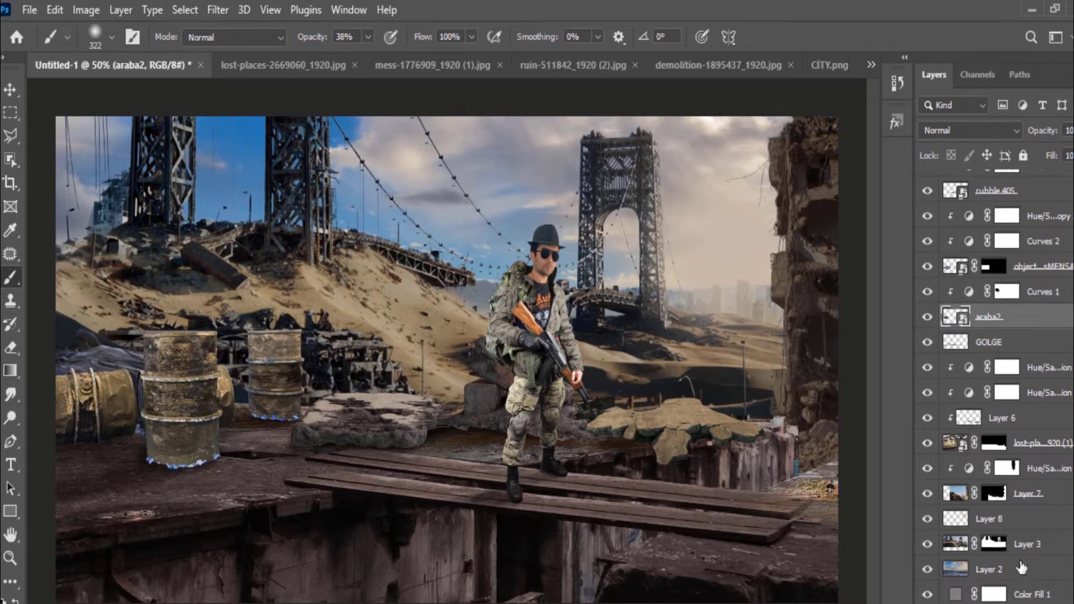
click(956, 524)
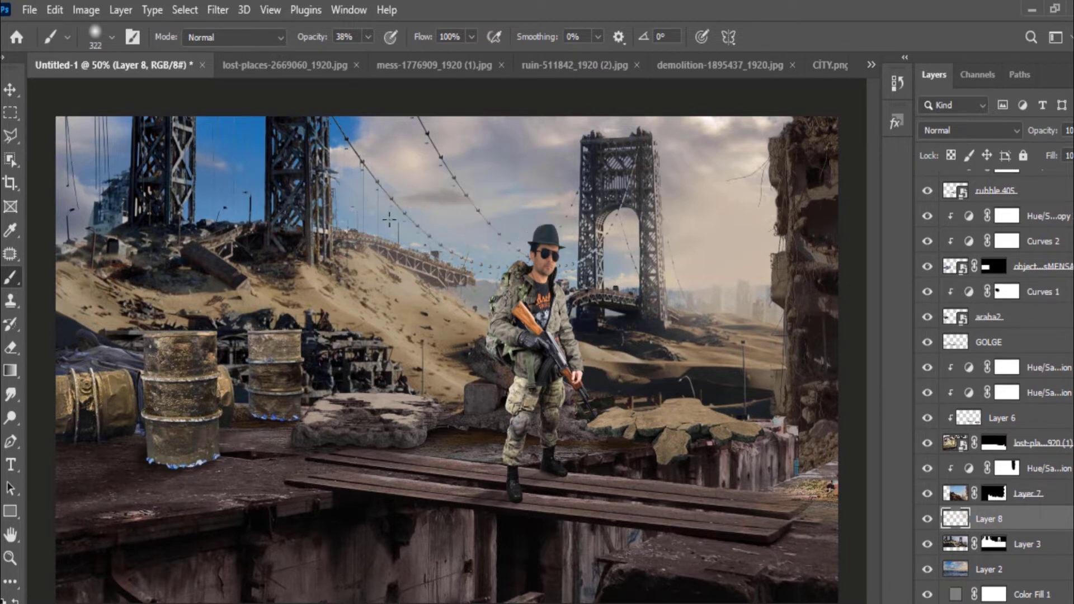
- Brush soft haze over the upper-left sky on Layer 8, undoing the mid-scene stroke
mouse_move(389, 220)
mouse_down()
mouse_move(112, 257)
mouse_move(252, 268)
mouse_move(84, 263)
mouse_move(99, 151)
mouse_move(523, 193)
mouse_up()
mouse_move(706, 323)
mouse_down()
mouse_move(559, 279)
mouse_move(140, 268)
mouse_move(56, 298)
mouse_up()
key(ctrl+z)
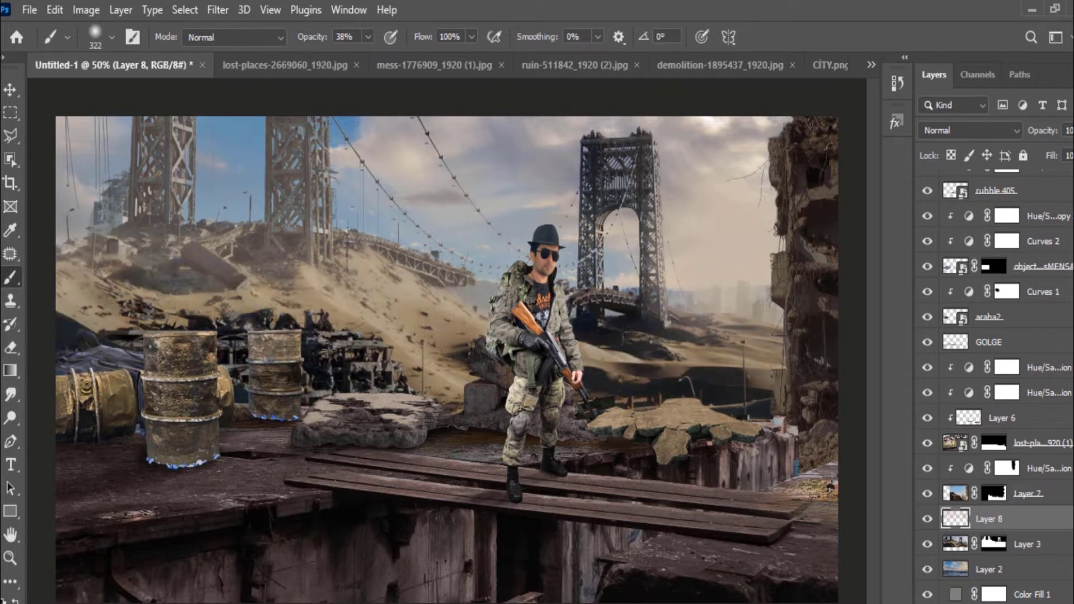
key(ctrl+minus)
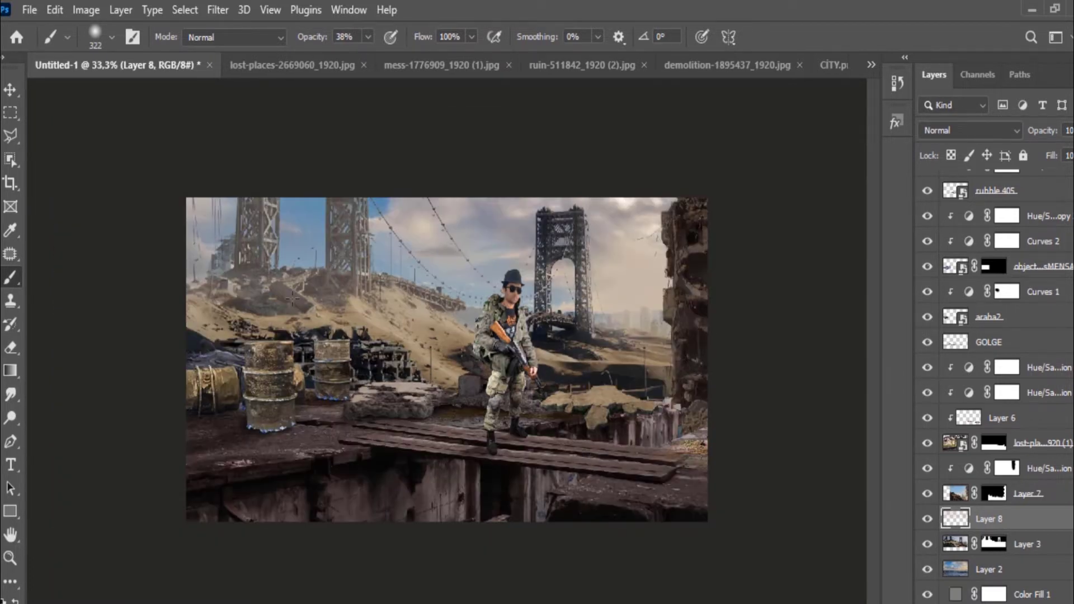
key(ctrl+plus)
key(ctrl+plus)
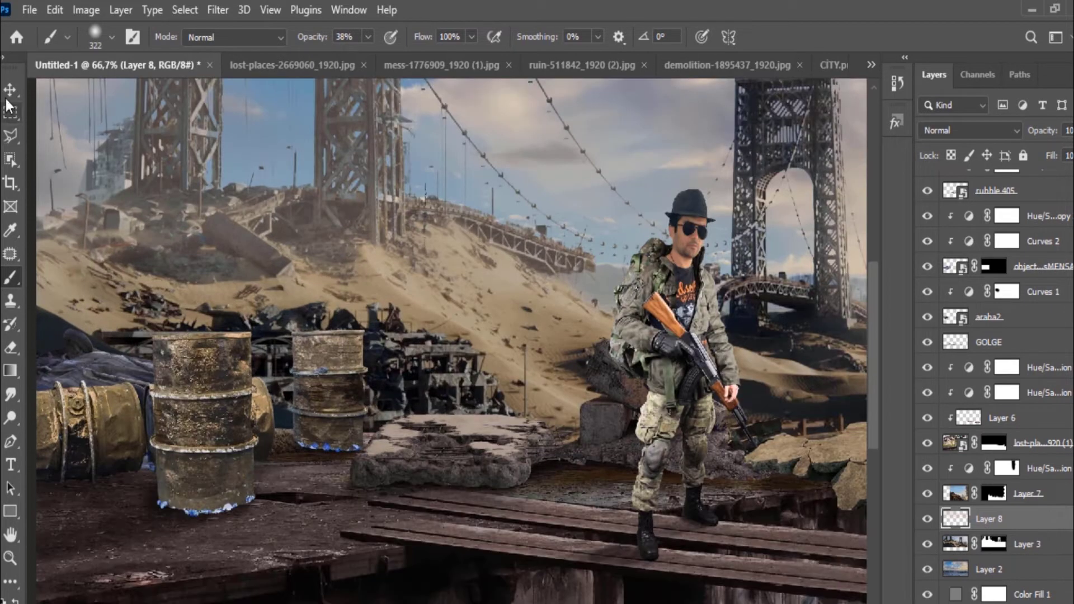
- Shift the Layer 3 bridge backdrop 12 px right and 69 px lower
key(v)
key(alt+bracketleft)
drag(266, 276, 261, 340)
alt+click(274, 318)
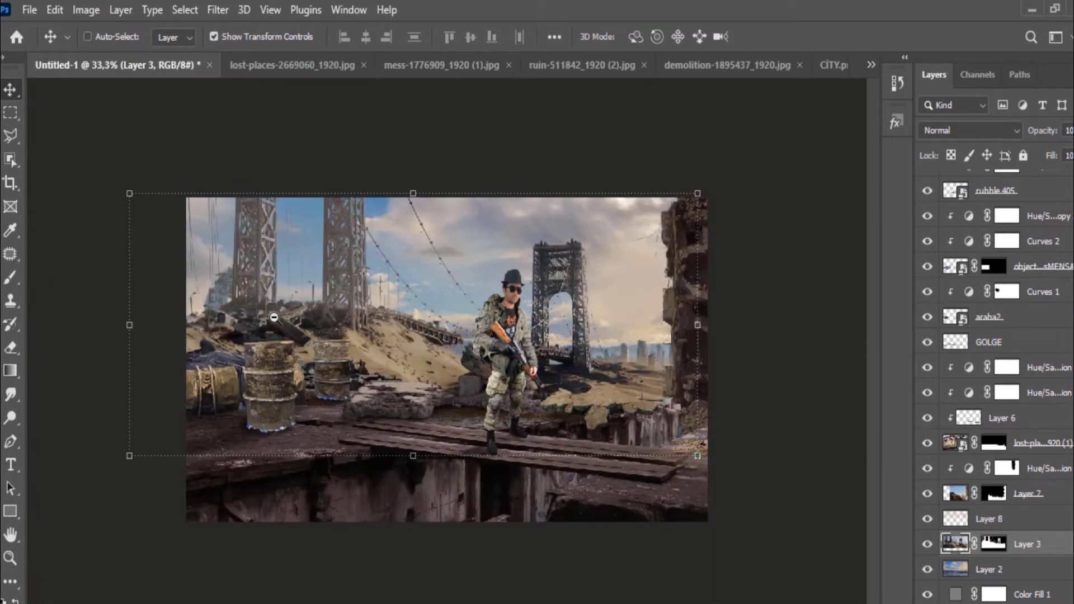
click(10, 112)
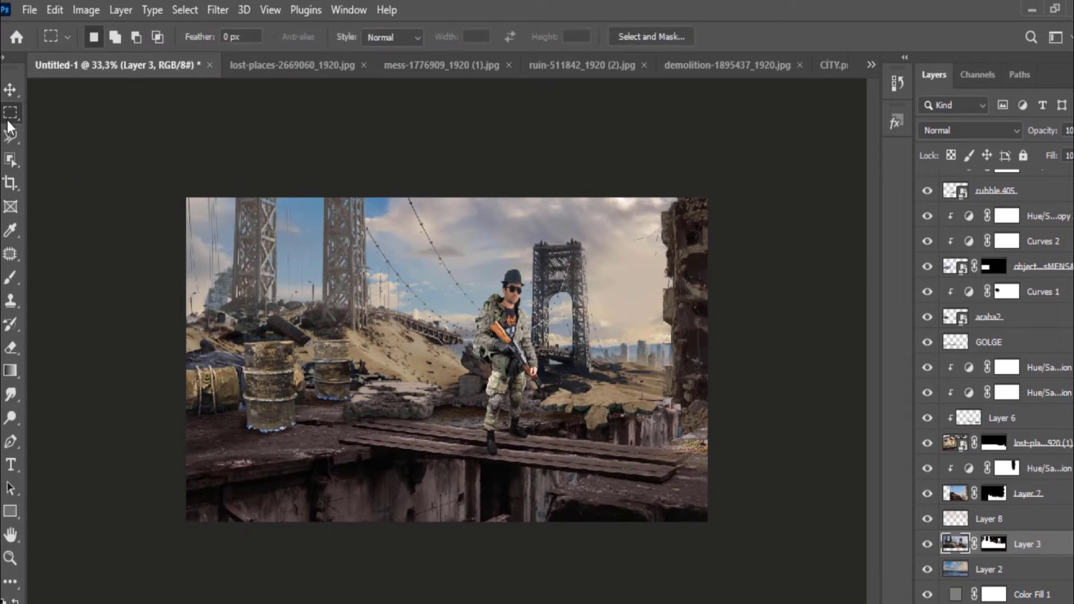
key(ctrl+plus)
key(ctrl+plus)
scroll(993, 386, up, 3)
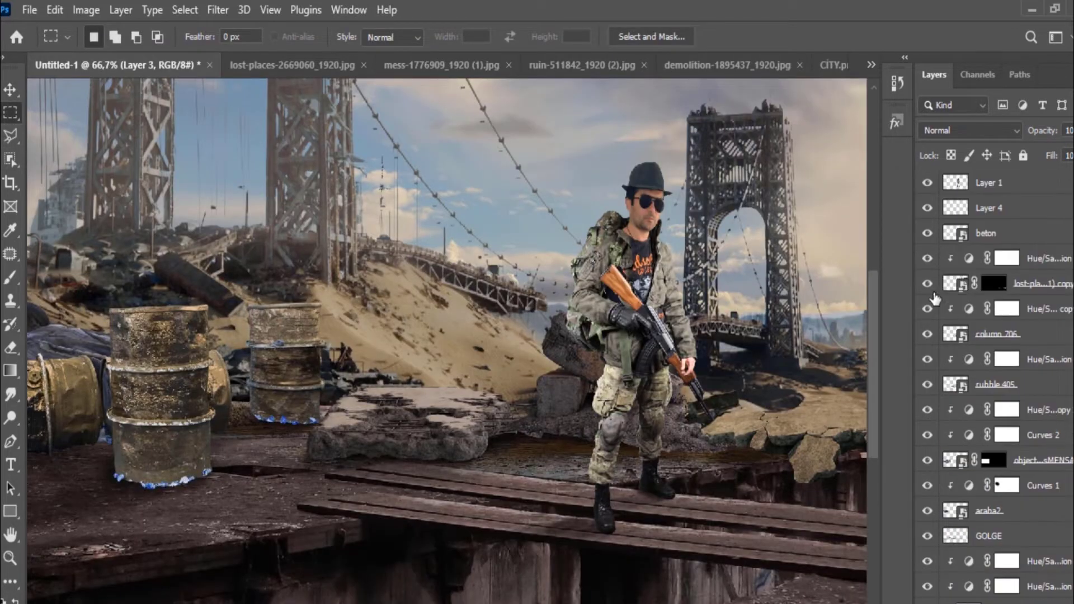
- Hide the barrels layer to reveal the overturned car and select the GOLGE layer
click(927, 461)
click(927, 461)
click(927, 461)
drag(434, 319, 541, 320)
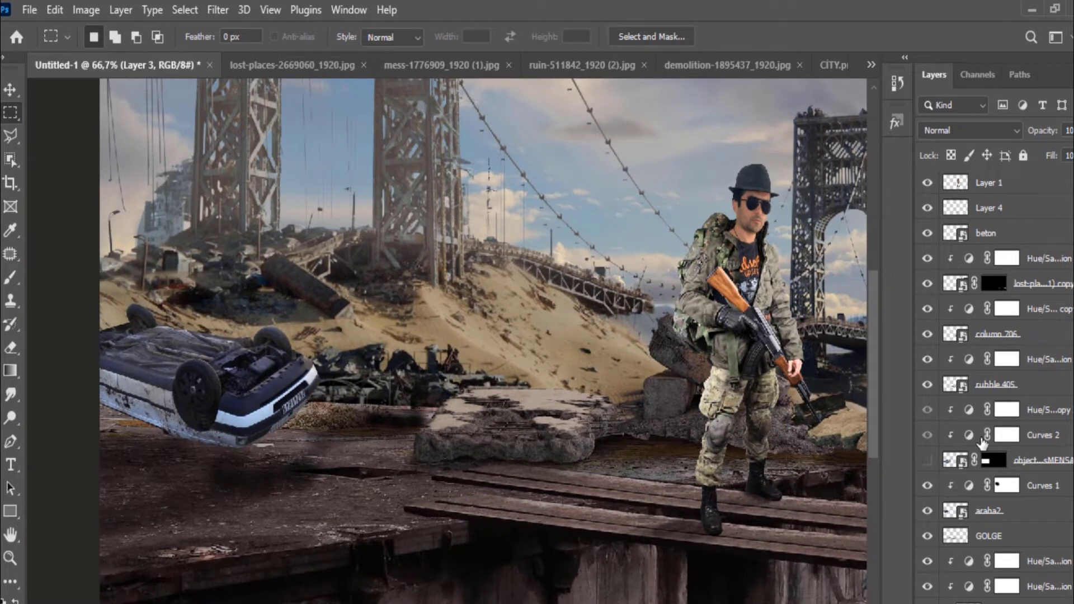
click(1005, 517)
click(1010, 543)
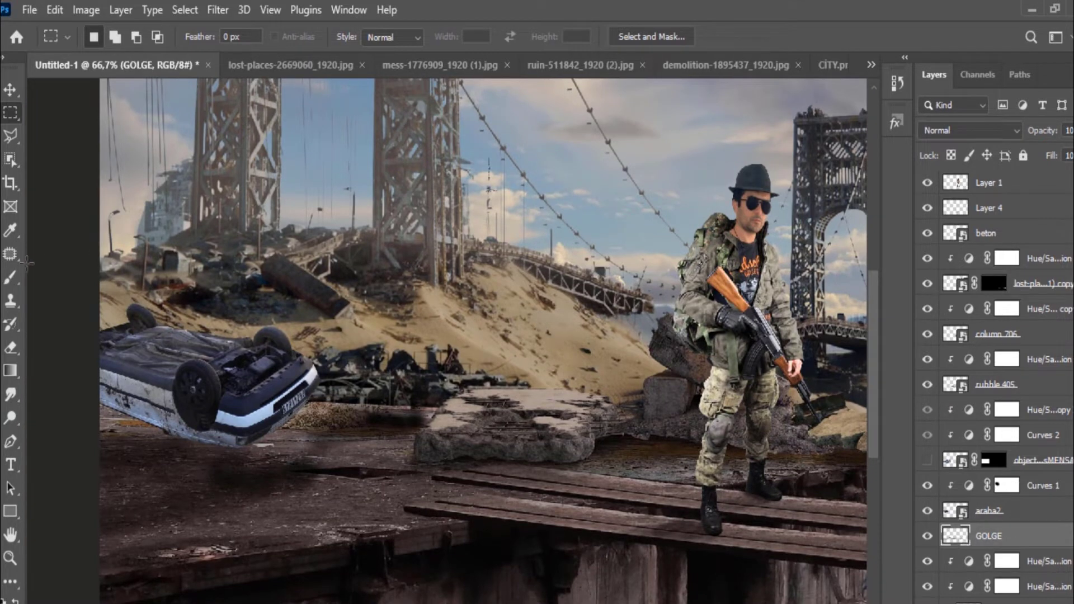
- Brush a soft shadow under the car at 24% opacity with brush size 37
key(b)
drag(263, 459, 210, 438)
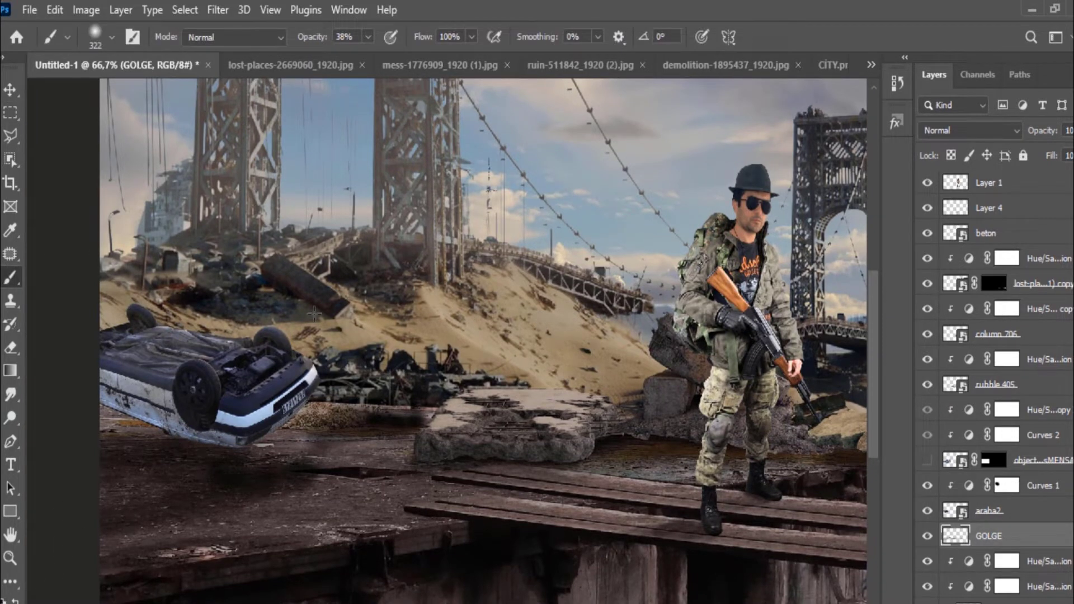
drag(369, 37, 358, 56)
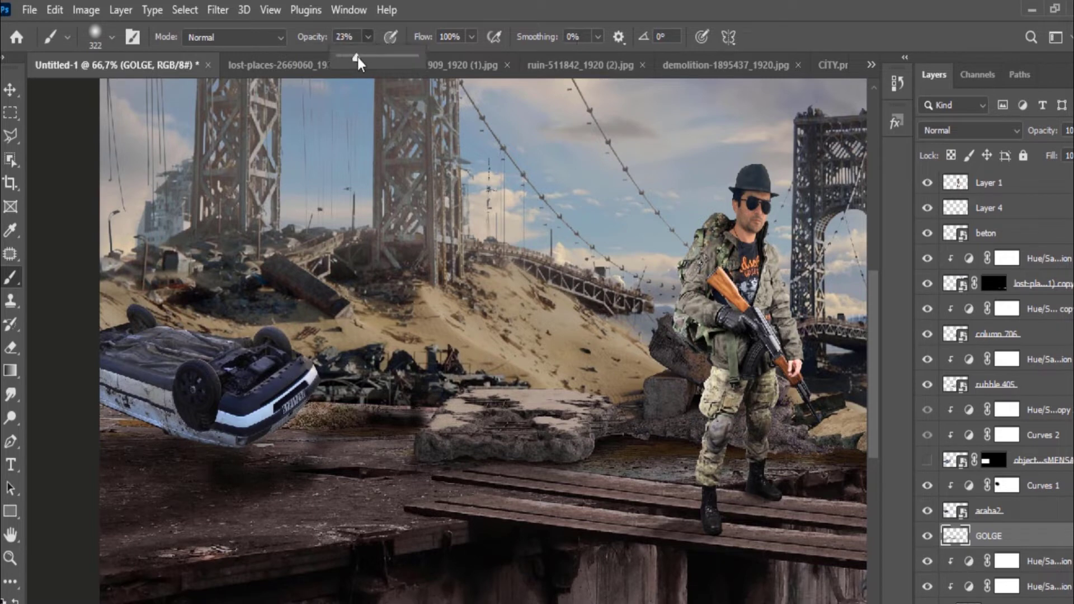
right_click(207, 436)
drag(358, 366, 327, 367)
key(Return)
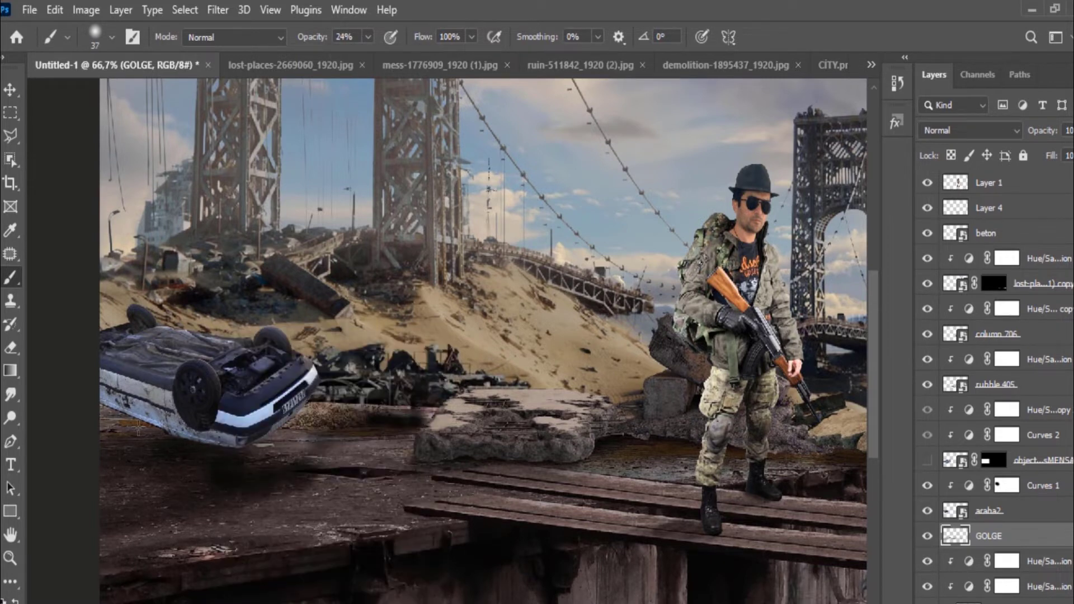
drag(143, 431, 95, 428)
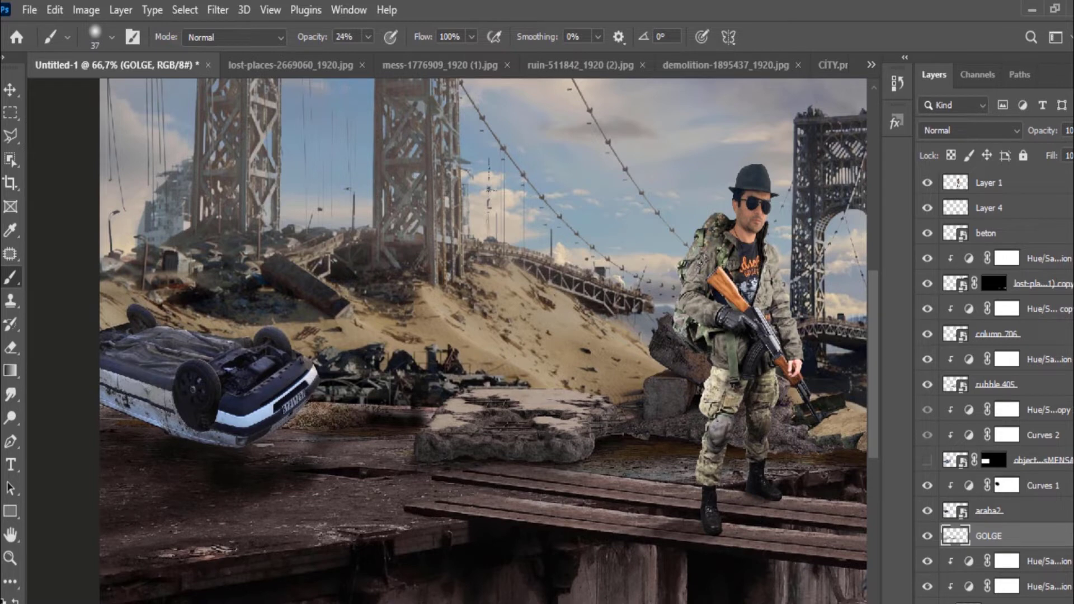
- Add a new Layer 9 clipped to araba2 and paint the car's rear darker
click(1000, 513)
key(ctrl+alt+shift+n)
key(ctrl+alt+g)
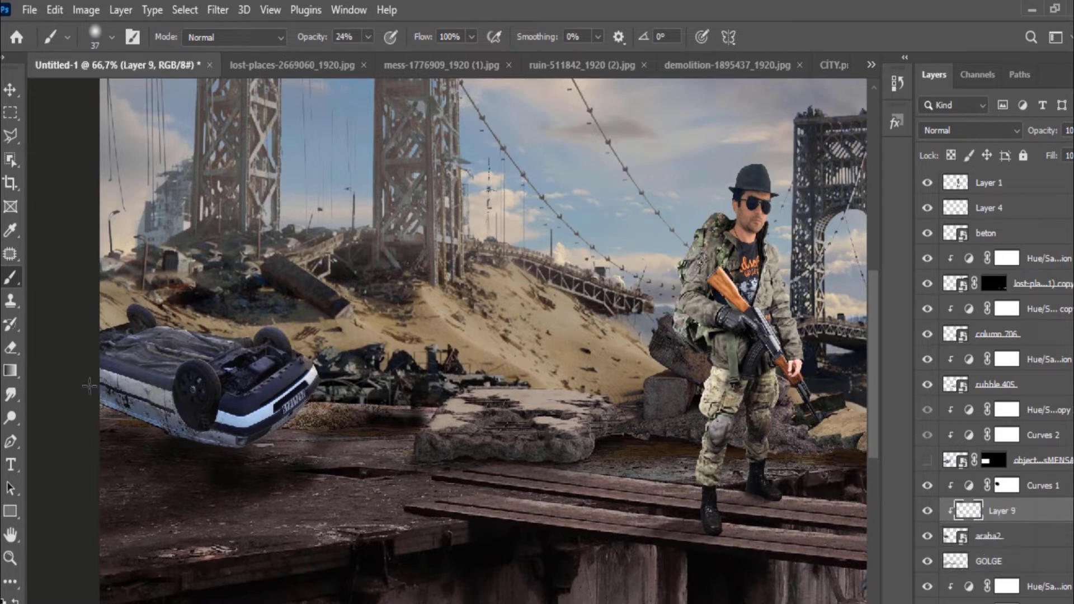
drag(202, 439, 278, 404)
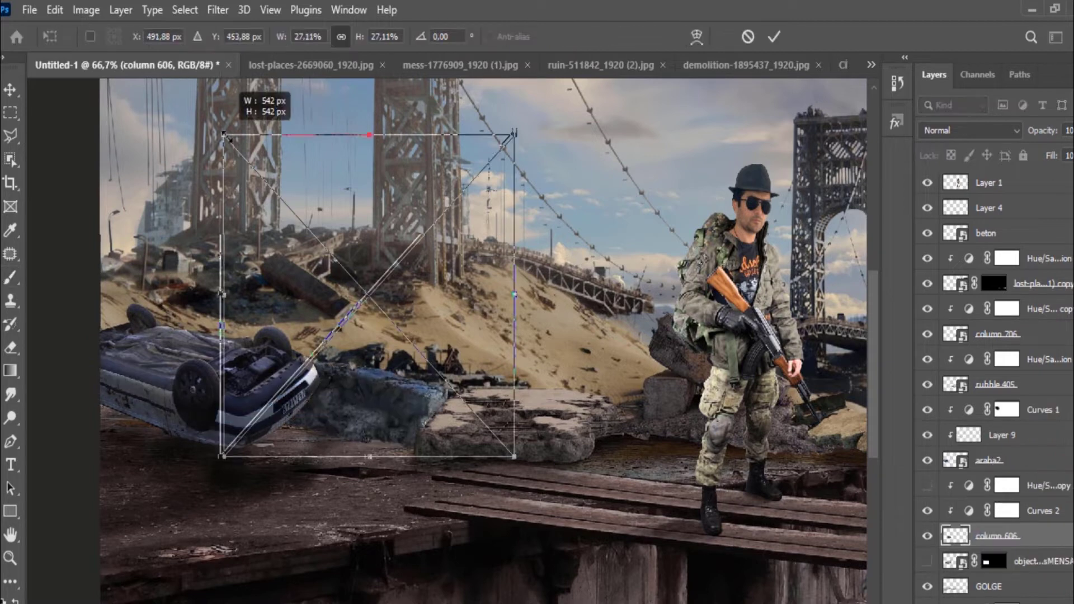
- Commit column 606, clip a duplicate of Hue/Saturation 2 copy above it, and hide Curves 2
click(773, 36)
click(1006, 309)
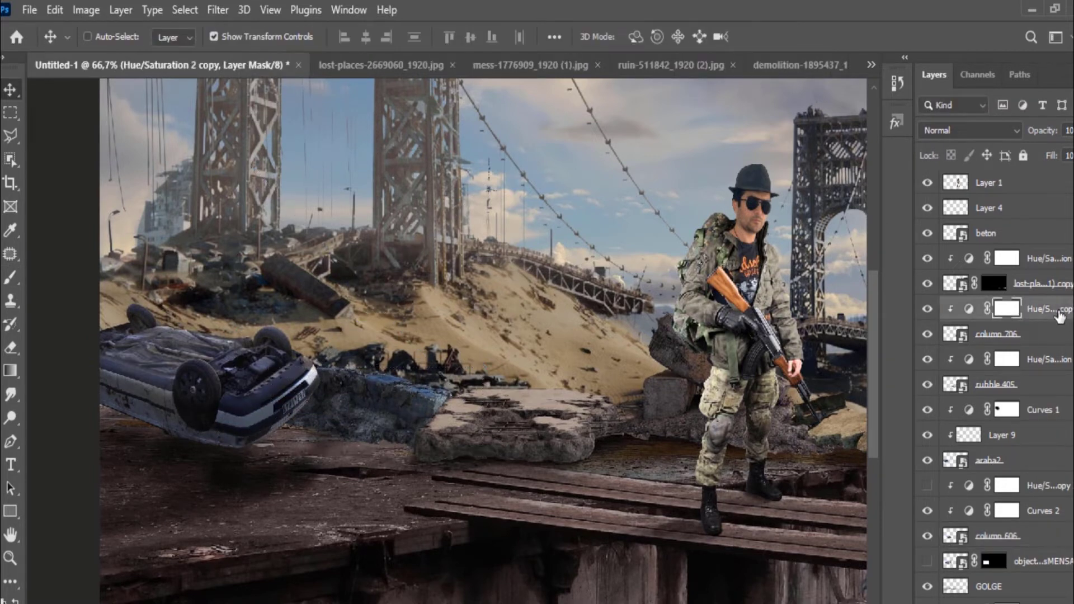
key(ctrl+j)
mouse_move(1029, 311)
mouse_down()
mouse_move(1072, 448)
mouse_move(1065, 550)
mouse_up()
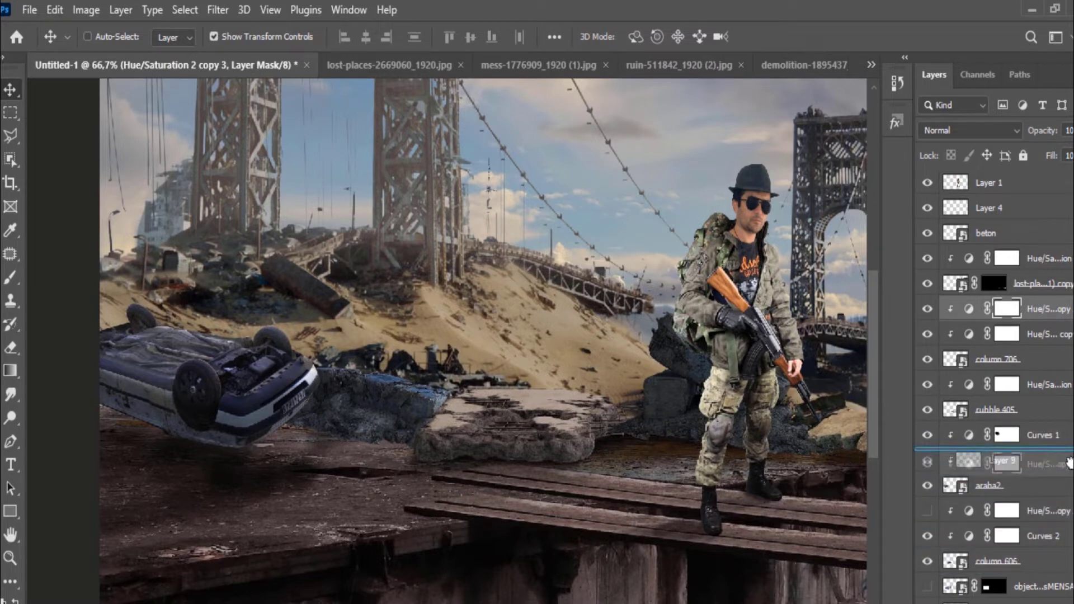
drag(1064, 550, 1065, 506)
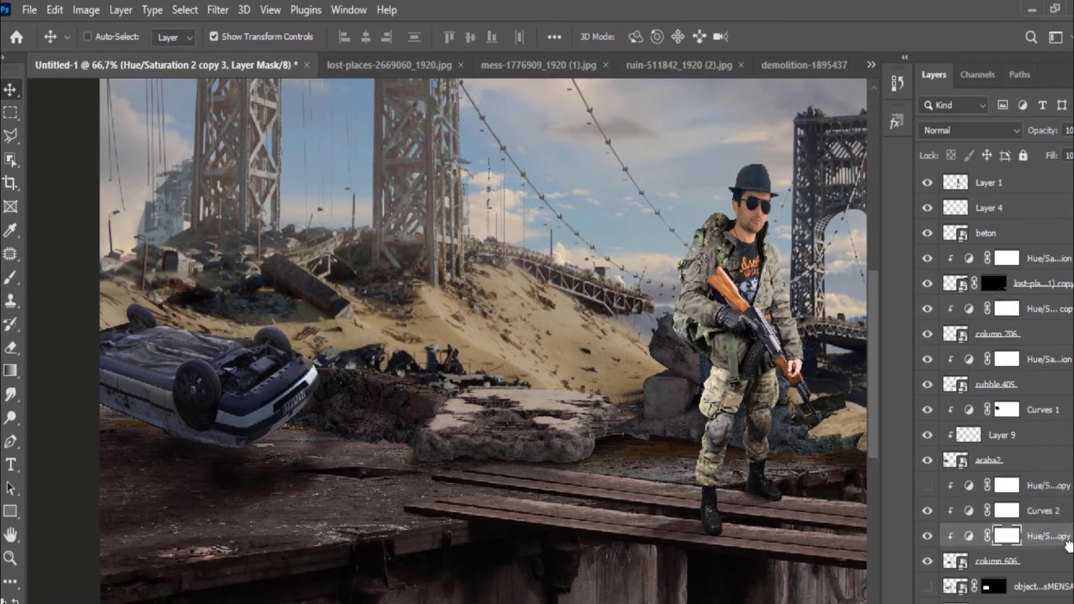
click(927, 510)
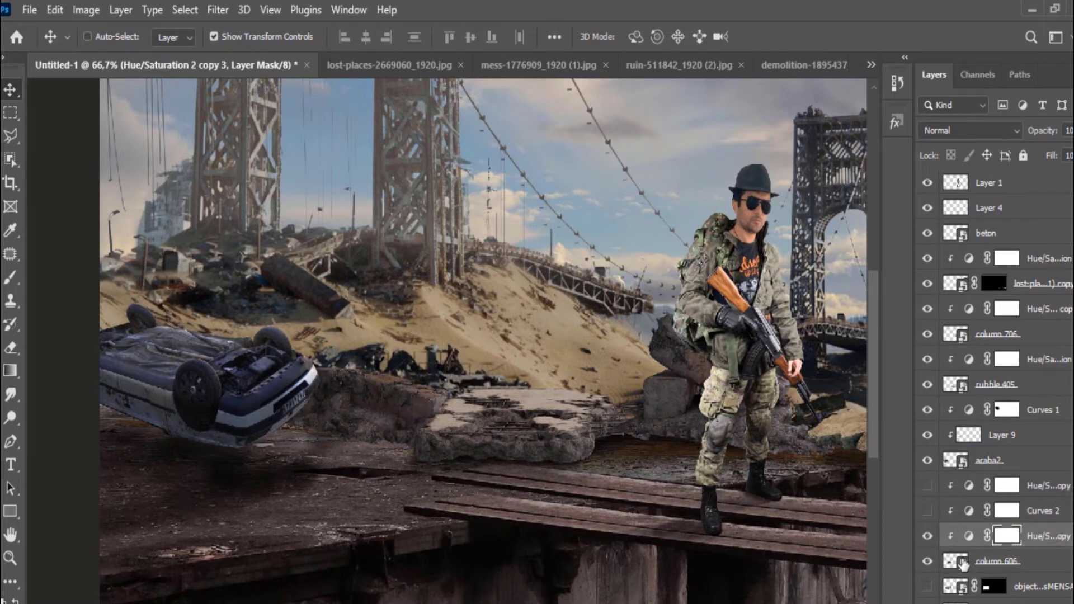
- Paint faint 24%-opacity shadow strokes on GOLGE along the ground edge near the car and soldier
click(10, 276)
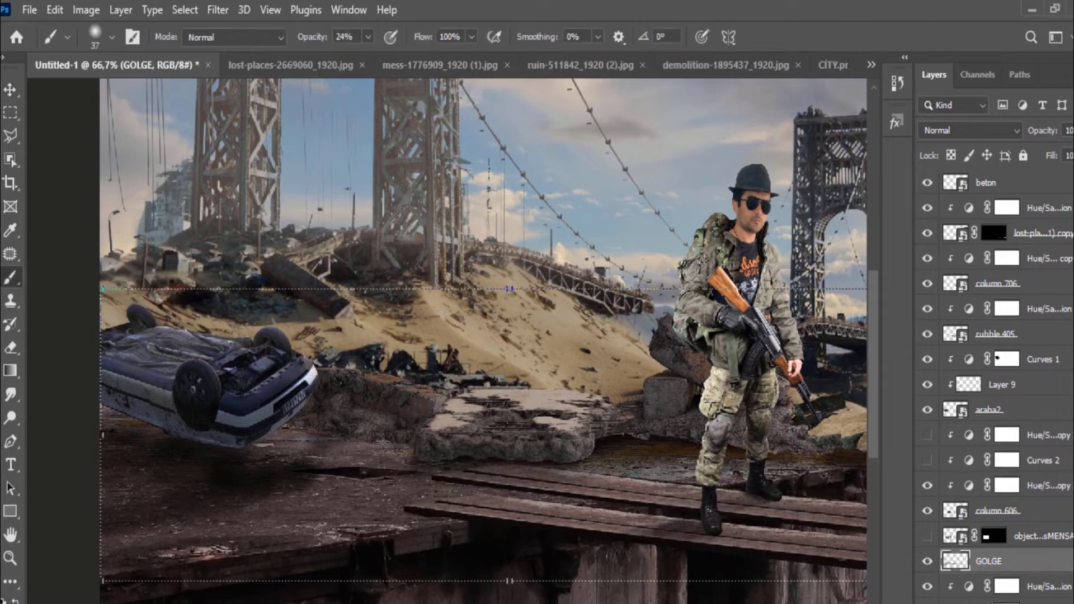
drag(383, 440, 361, 436)
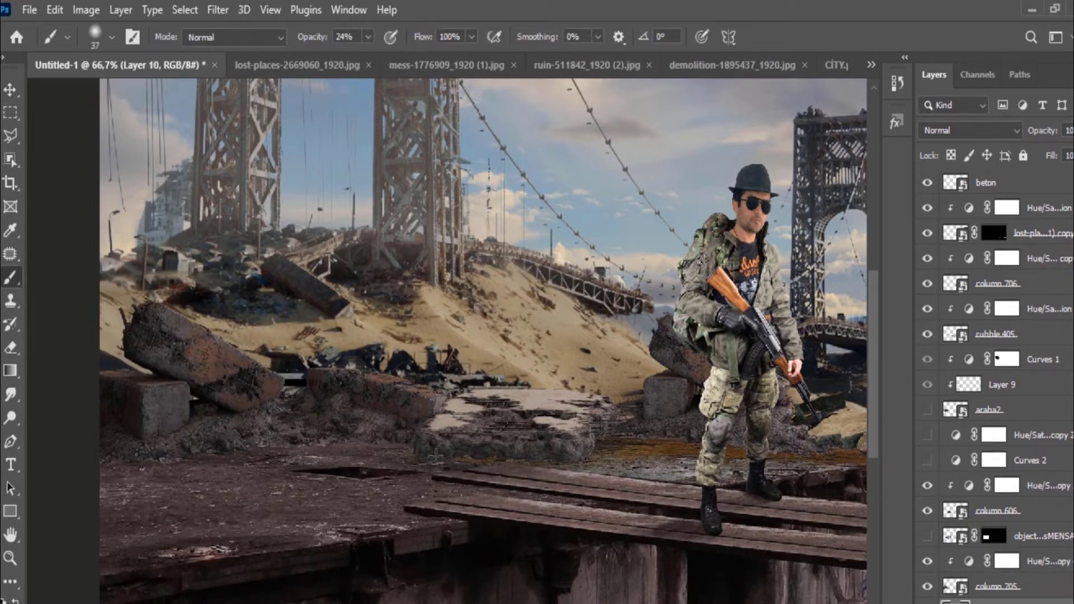
drag(99, 461, 699, 437)
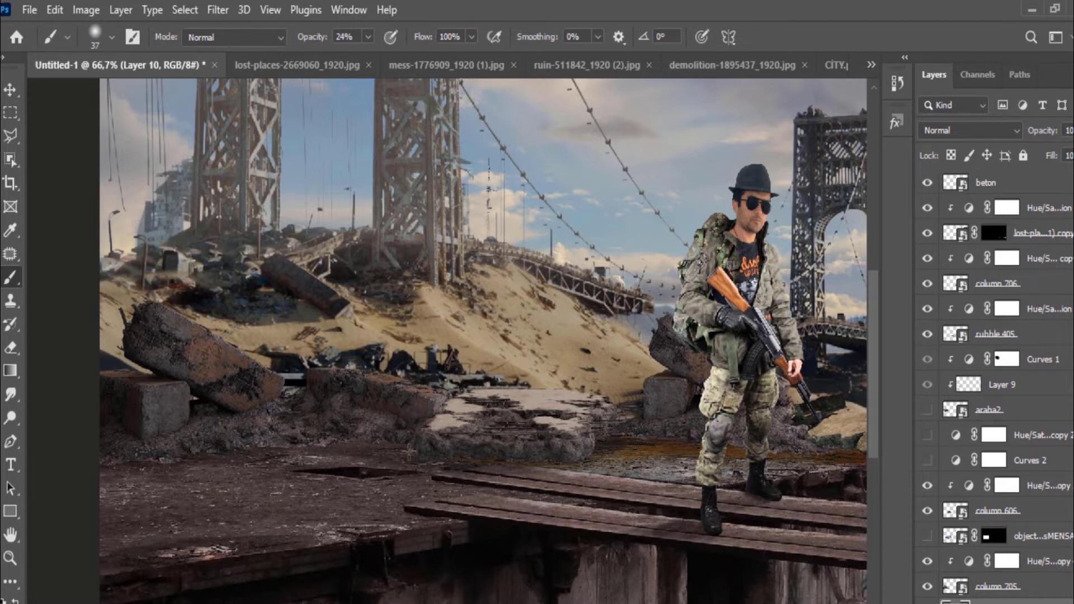
drag(109, 462, 859, 467)
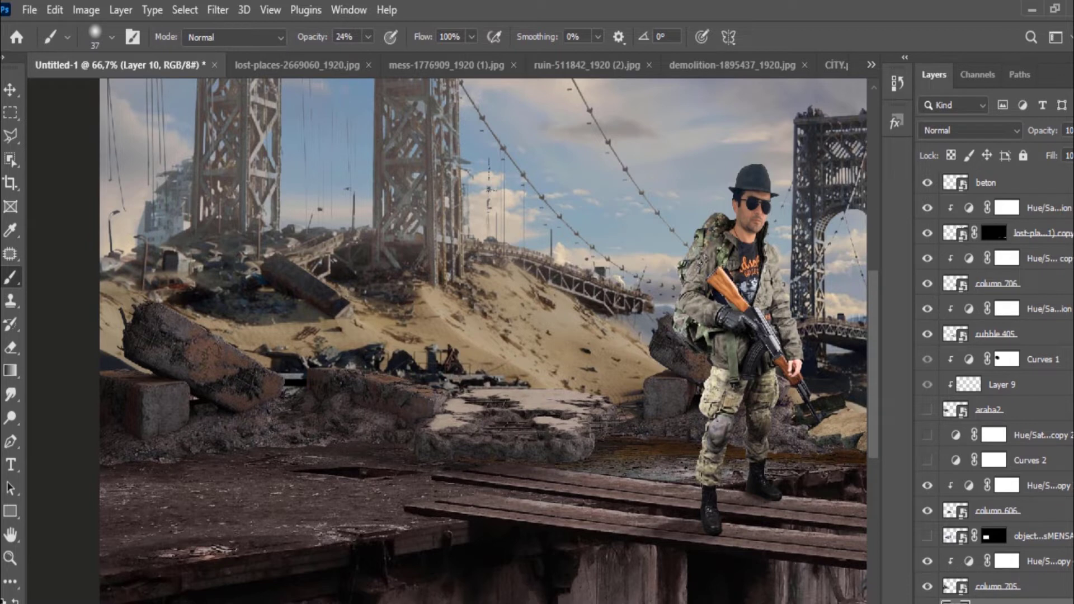
mouse_move(744, 478)
mouse_down()
mouse_move(98, 486)
mouse_move(359, 437)
mouse_up()
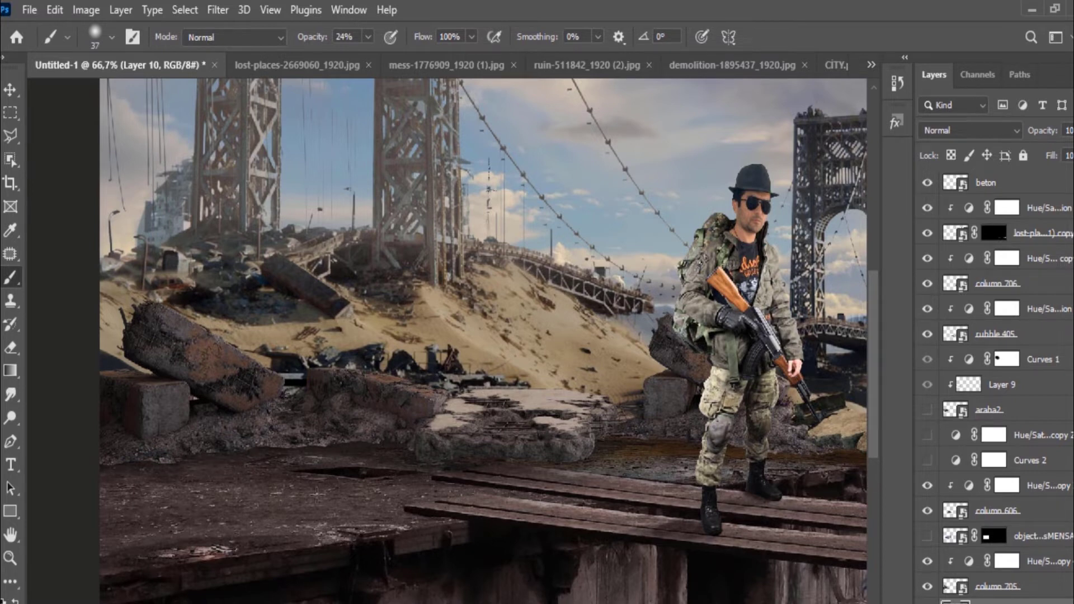
drag(84, 492, 735, 469)
drag(626, 476, 540, 491)
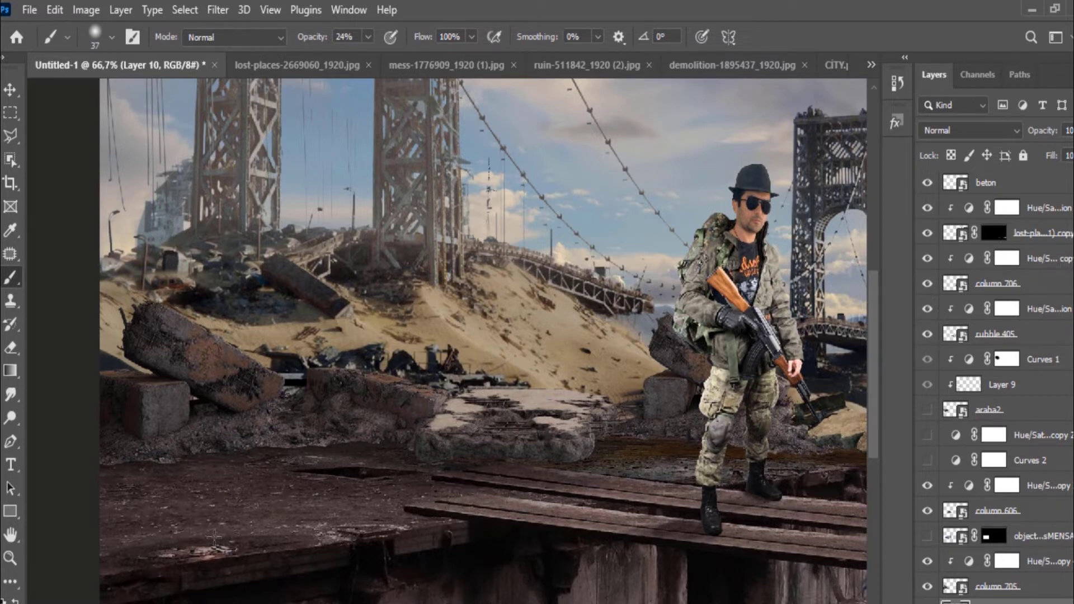
click(1006, 510)
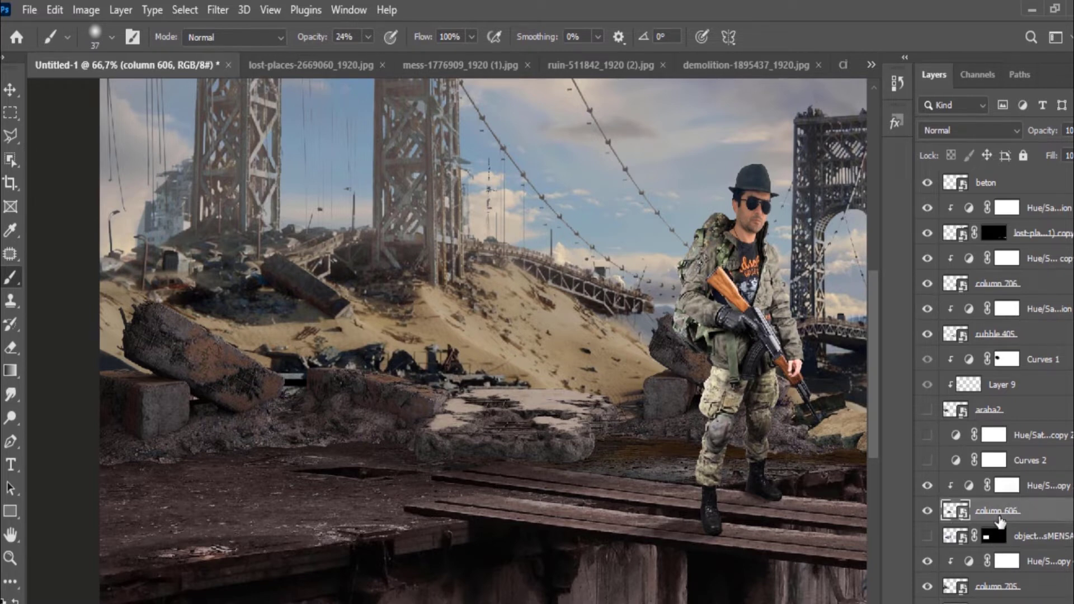
- On a new Layer 11, paint dark shading along the rubble base and rocks, then lower the car layer
click(926, 309)
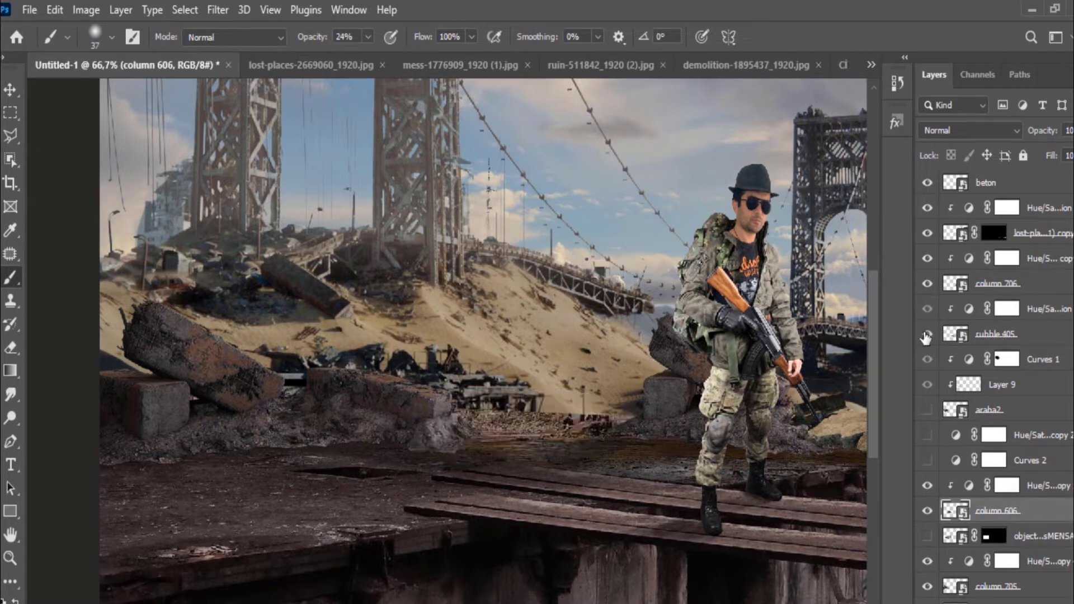
scroll(1026, 312, up, 2)
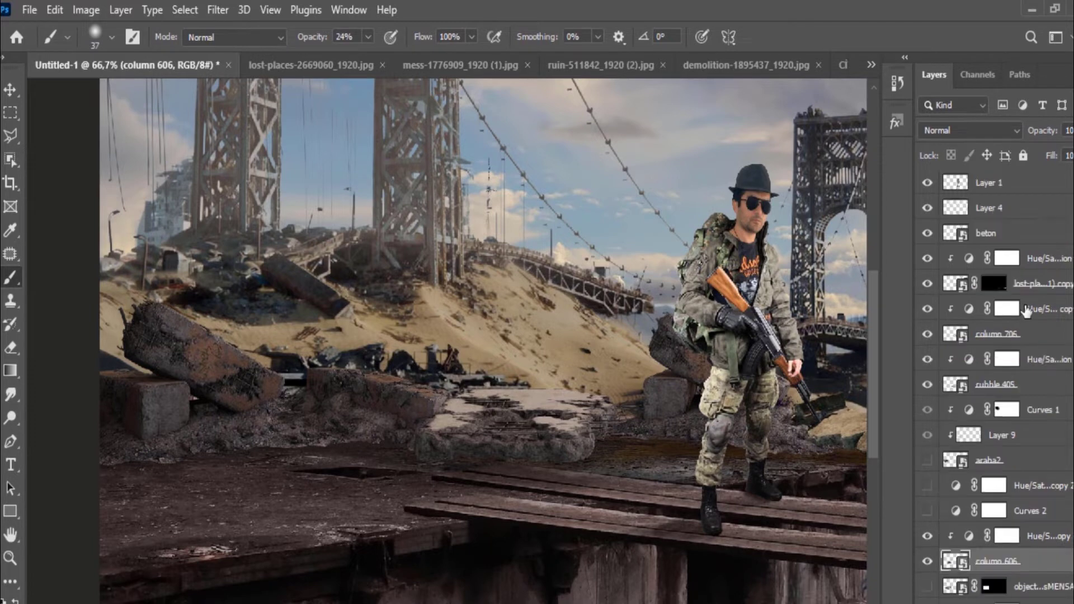
click(1049, 257)
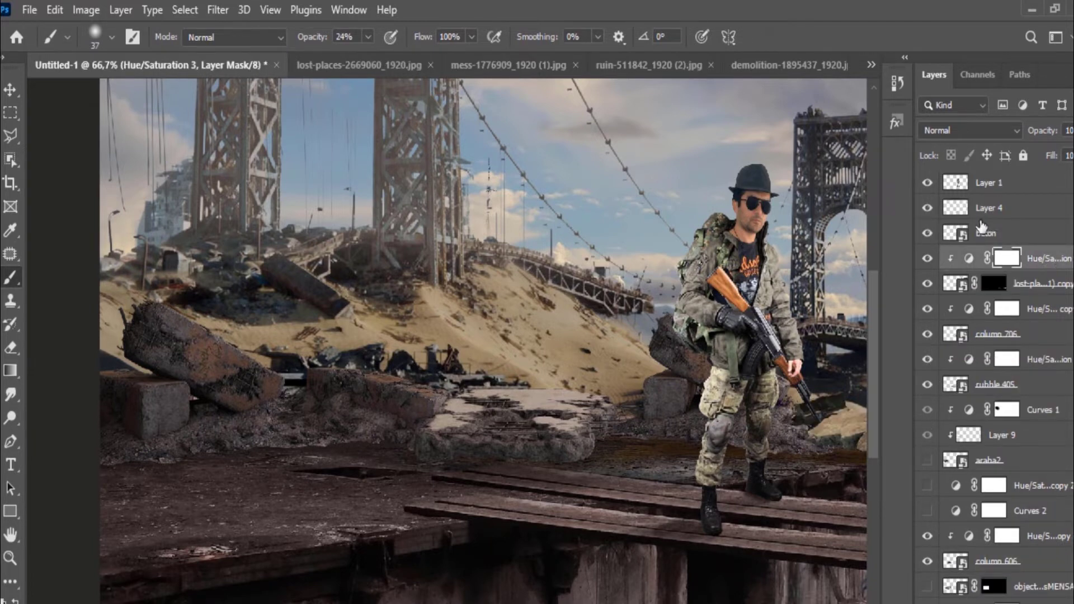
key(ctrl+shift+alt+n)
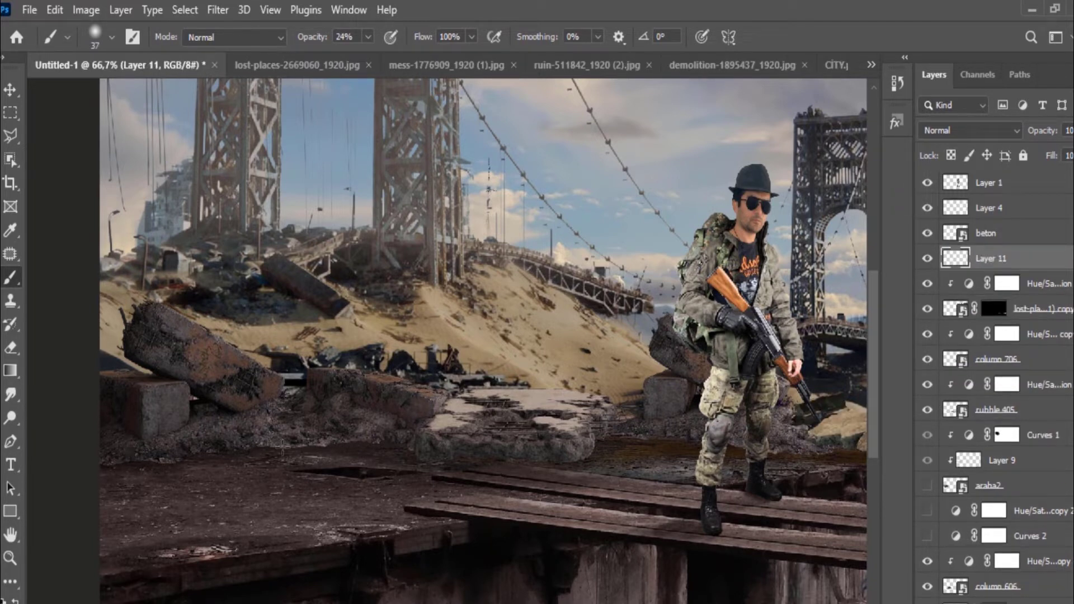
drag(417, 446, 98, 456)
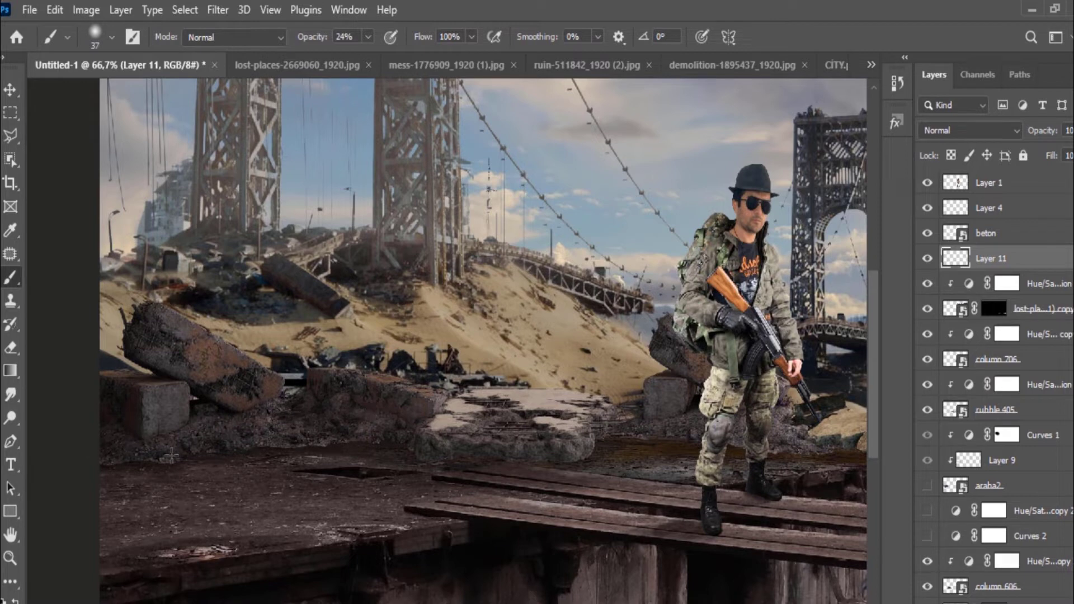
drag(170, 455, 761, 438)
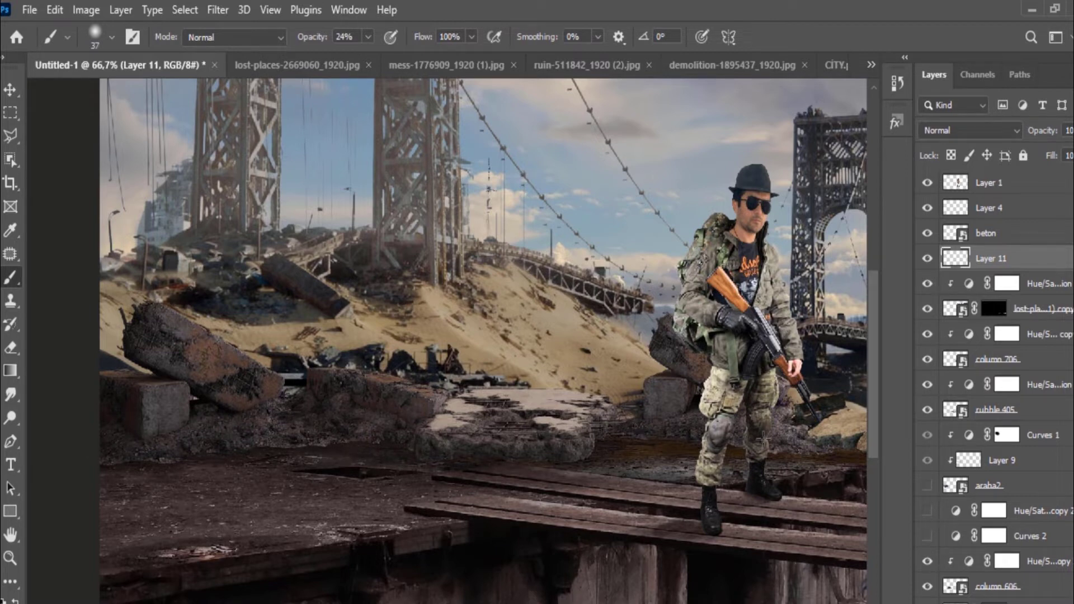
drag(643, 425, 679, 423)
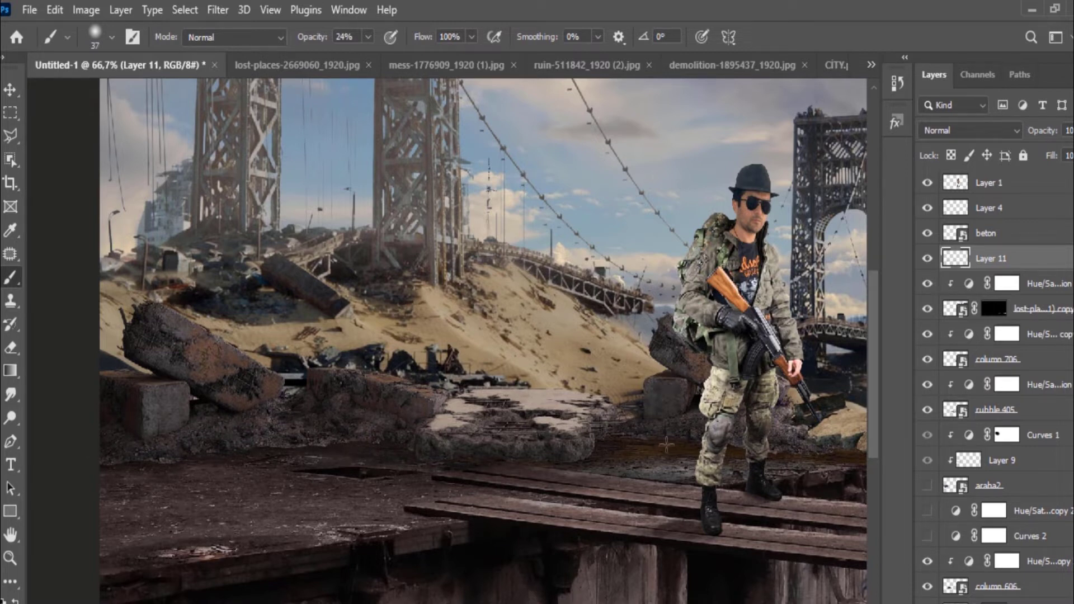
scroll(480, 469, down, 2)
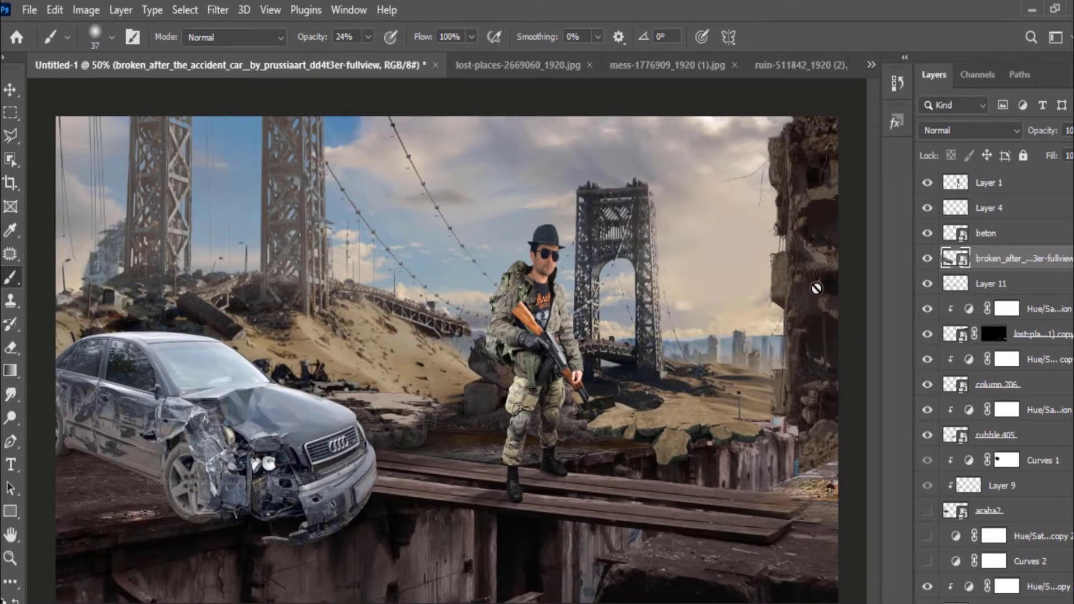
mouse_move(1009, 261)
mouse_down()
mouse_move(1018, 562)
mouse_move(1059, 569)
mouse_up()
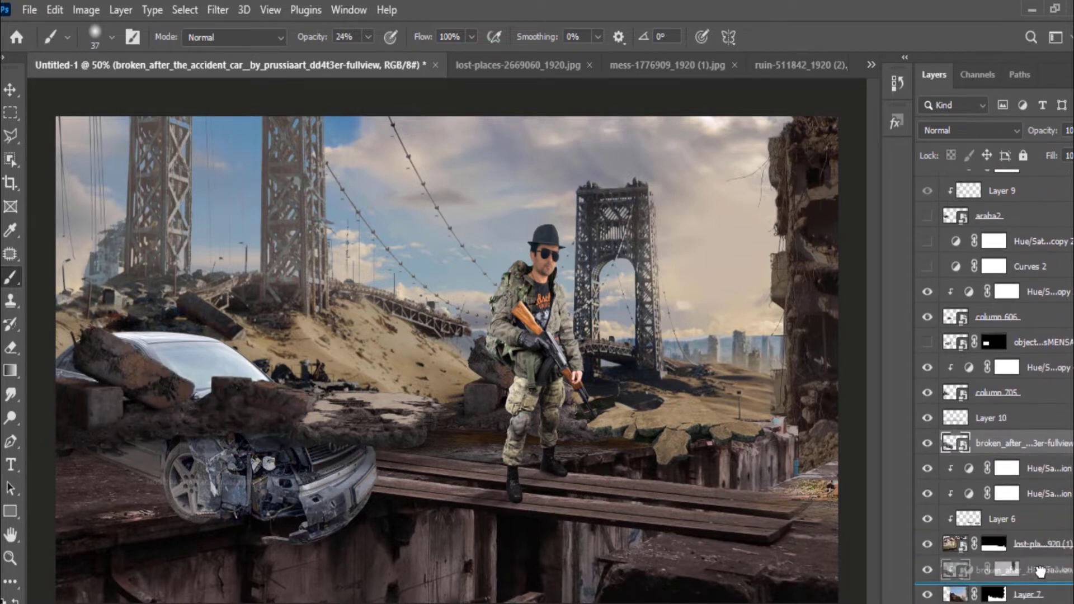
- Move the car layer below the rubble, then rotate, shrink and nudge it upside down into place
drag(1042, 574, 1041, 594)
click(10, 89)
drag(137, 313, 137, 246)
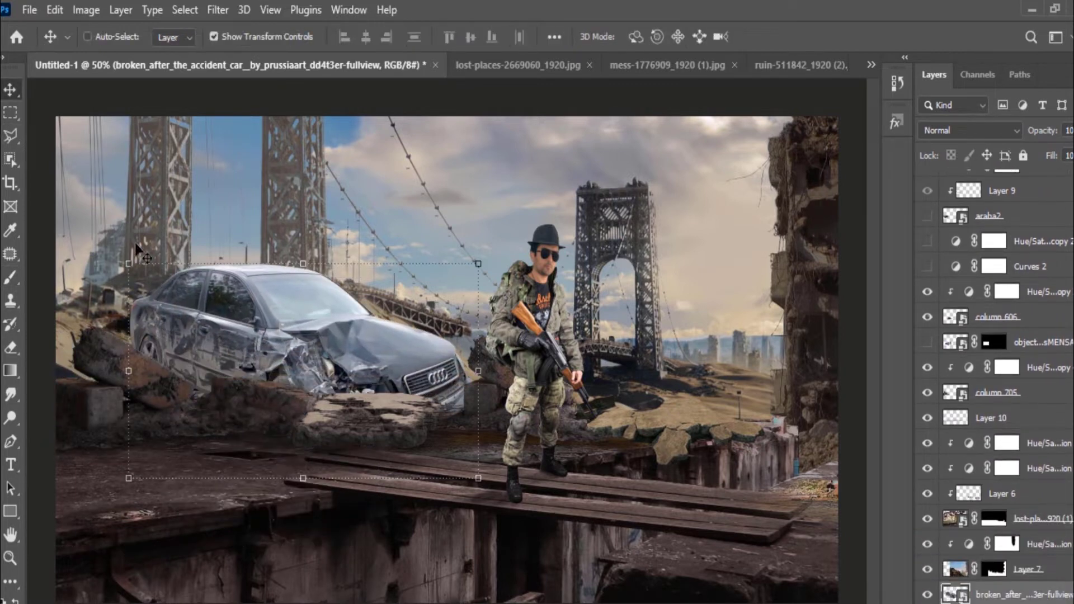
mouse_move(411, 255)
mouse_down()
mouse_move(86, 266)
mouse_move(89, 428)
mouse_up()
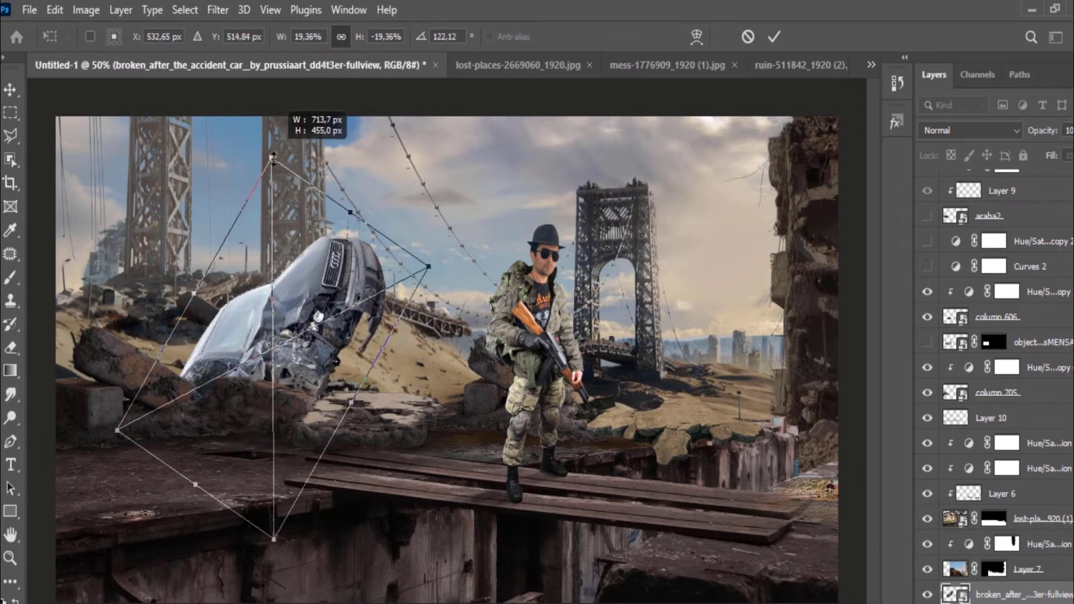
drag(268, 168, 251, 228)
click(773, 37)
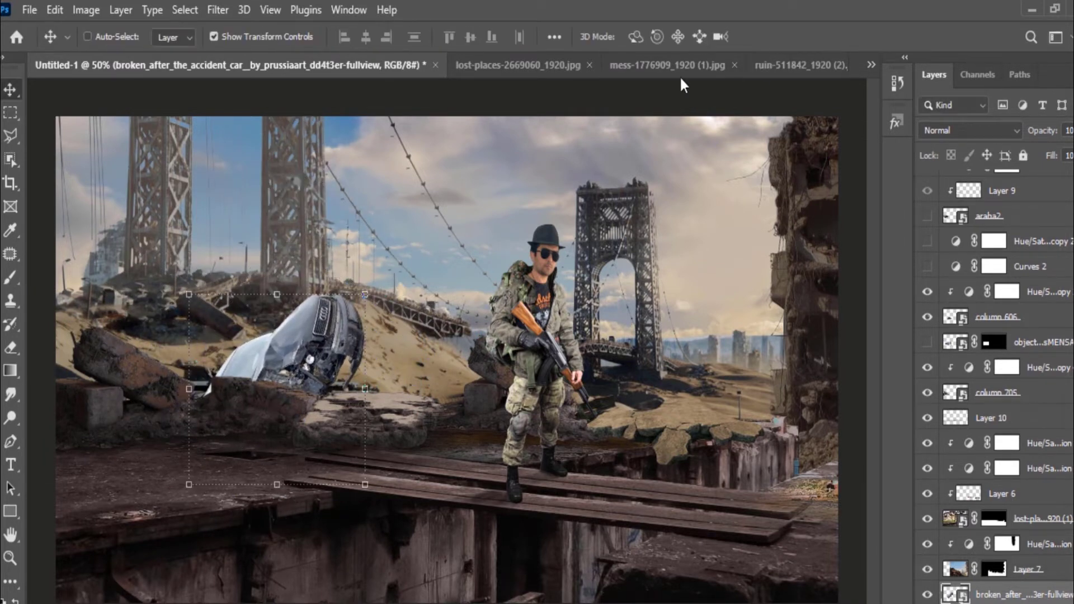
mouse_move(333, 335)
mouse_down()
mouse_move(186, 288)
mouse_move(316, 326)
mouse_up()
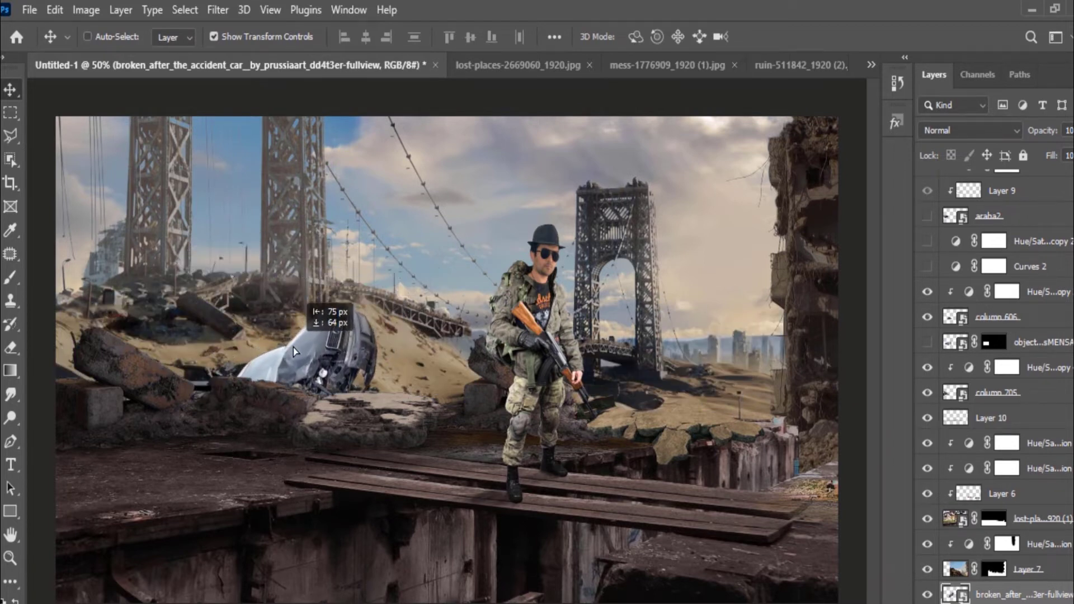
key(ctrl+t)
drag(279, 347, 206, 352)
click(774, 38)
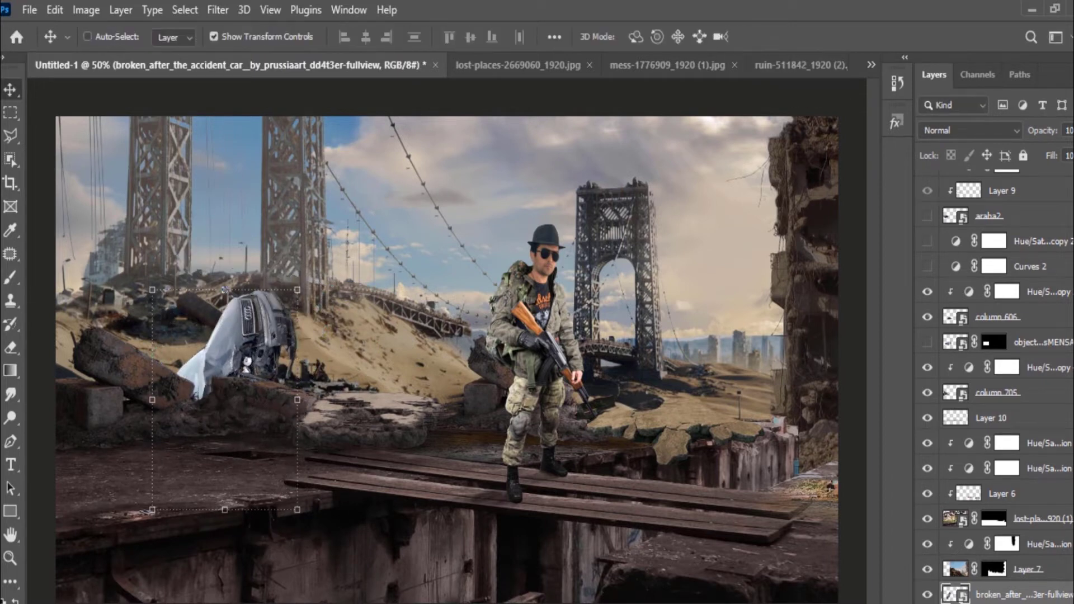
- Add a Curves adjustment clipped to the car and pull the curve down to darken it
click(971, 600)
click(998, 405)
right_click(1043, 594)
click(910, 345)
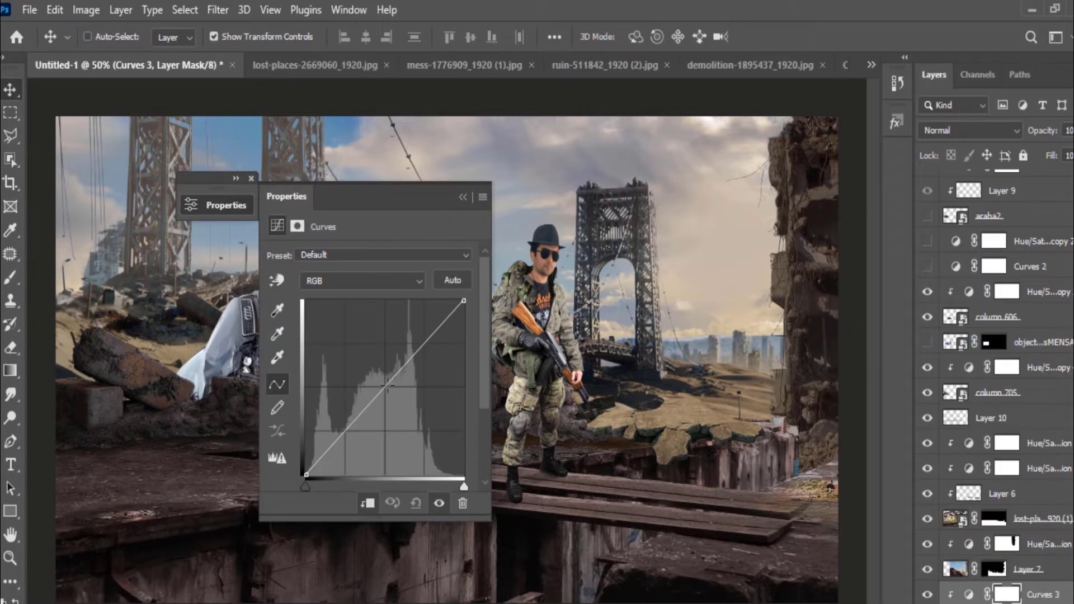
drag(391, 380, 398, 396)
click(463, 197)
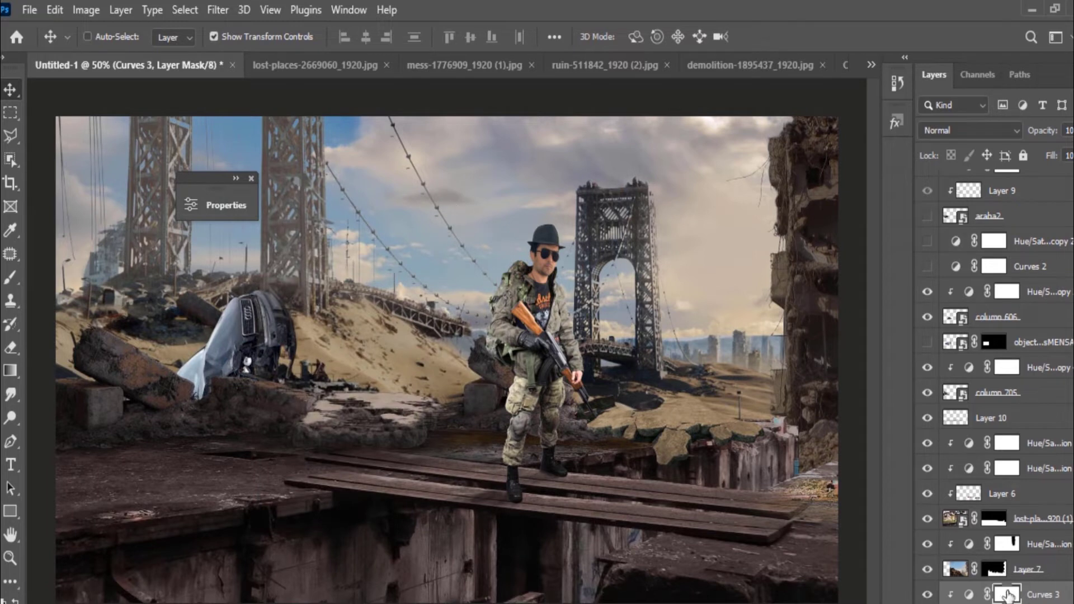
click(1001, 601)
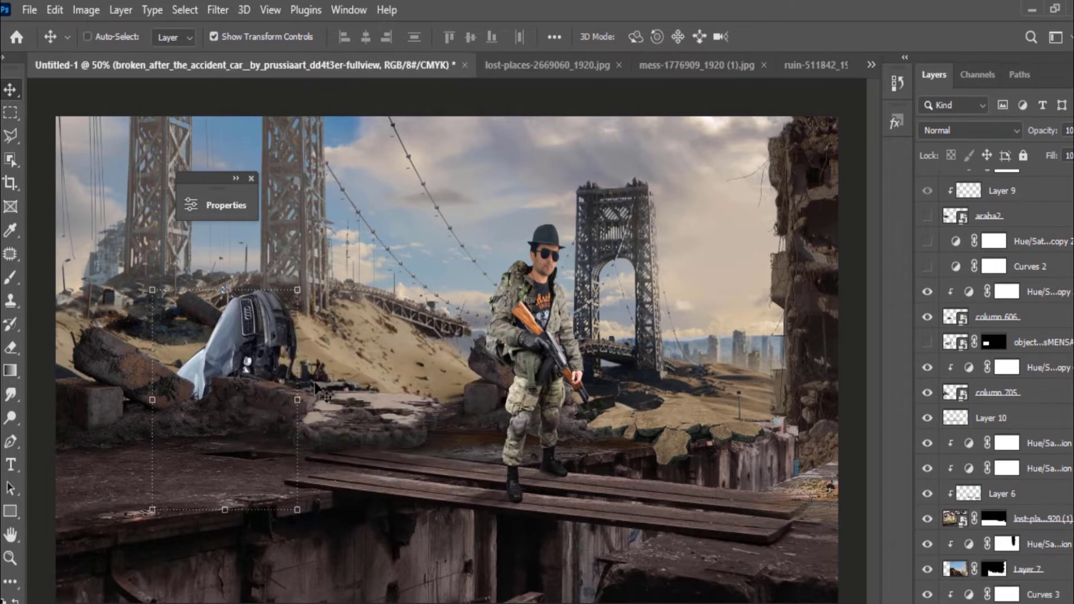
- Flip the car horizontally and rotate it about 177° so it tilts into the rubble
scroll(1004, 581, down, 2)
key(ctrl+t)
right_click(210, 322)
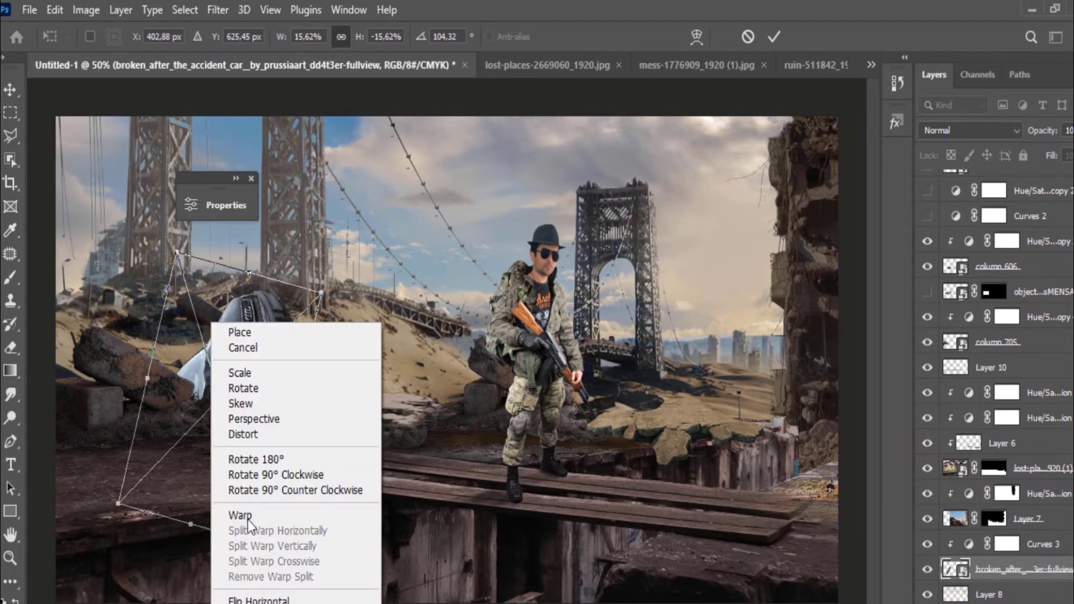
click(273, 601)
drag(360, 487, 320, 263)
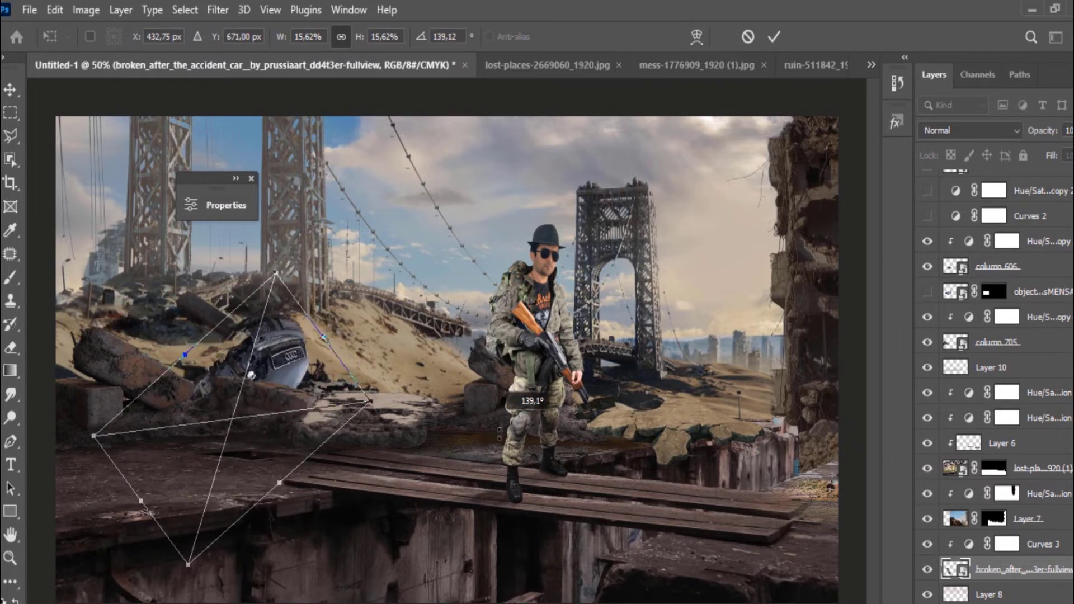
drag(320, 263, 537, 509)
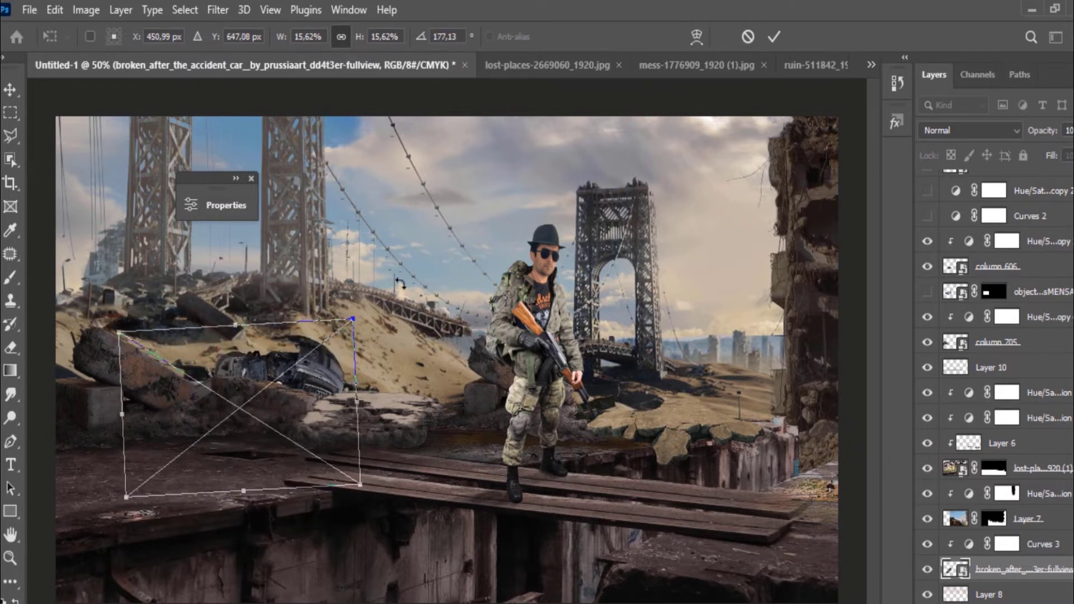
drag(282, 361, 299, 340)
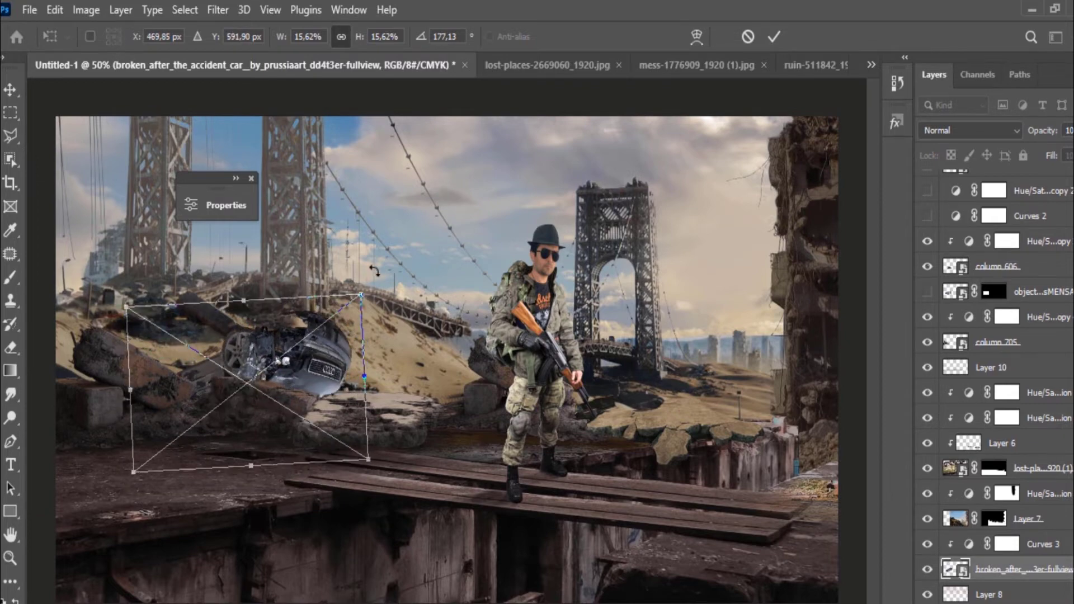
drag(377, 213, 431, 263)
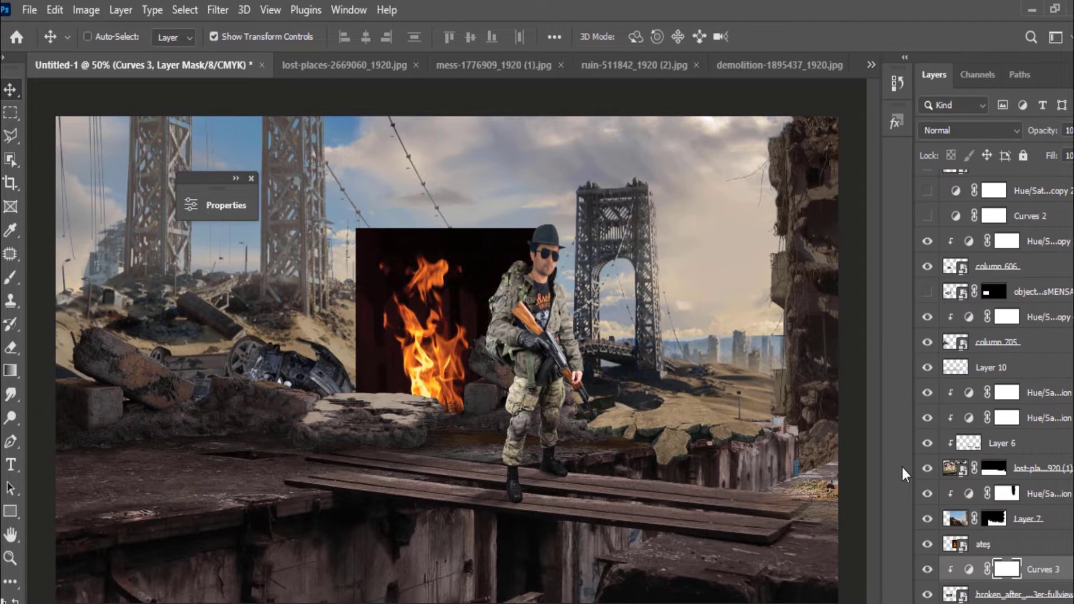
- Set the ates fire layer to Screen, then shrink and move it onto the overturned car
click(1000, 549)
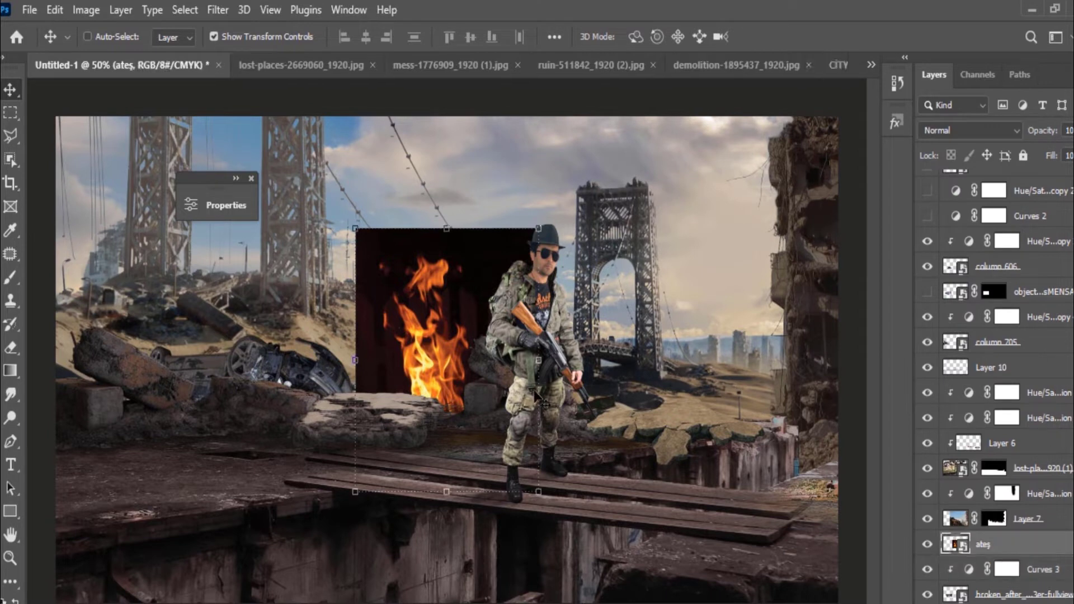
click(970, 130)
click(935, 278)
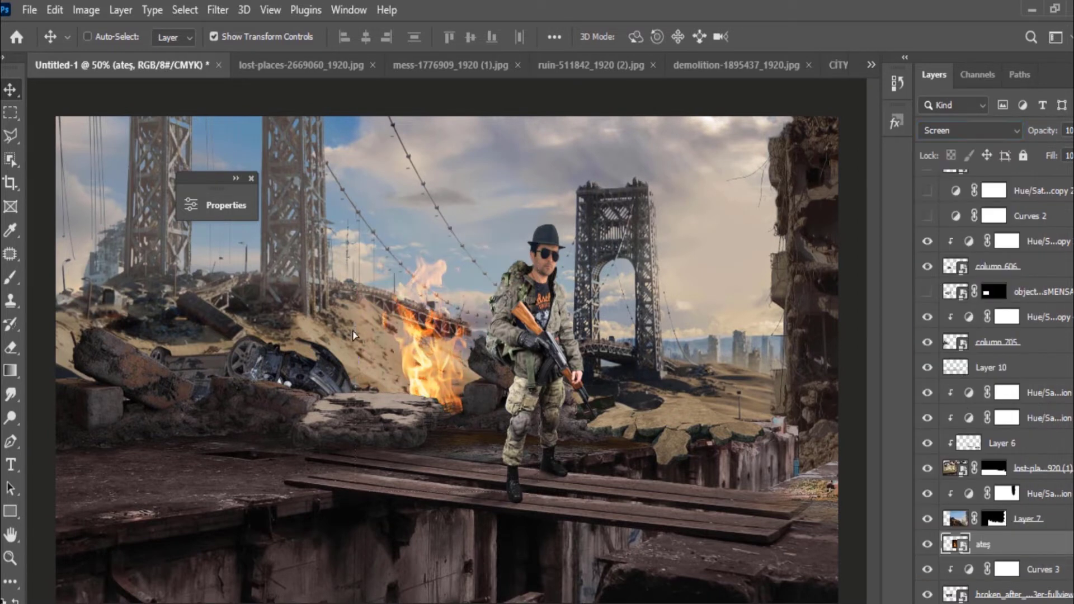
mouse_move(425, 319)
mouse_down()
mouse_move(209, 297)
mouse_move(215, 288)
mouse_up()
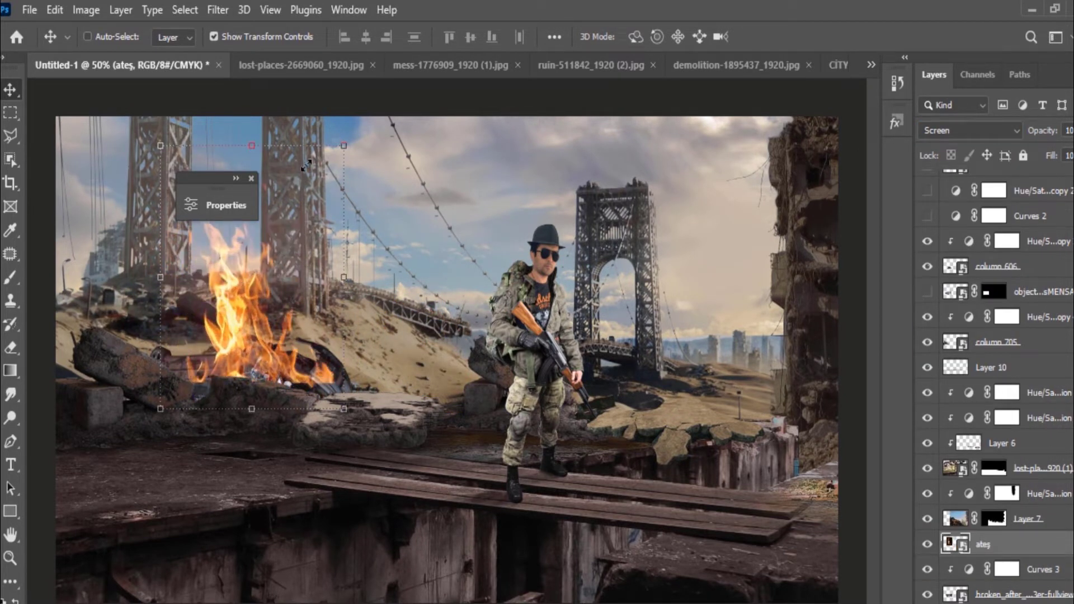
key(ctrl+t)
mouse_move(337, 180)
mouse_down()
mouse_move(253, 242)
mouse_move(240, 306)
mouse_up()
drag(192, 351, 284, 333)
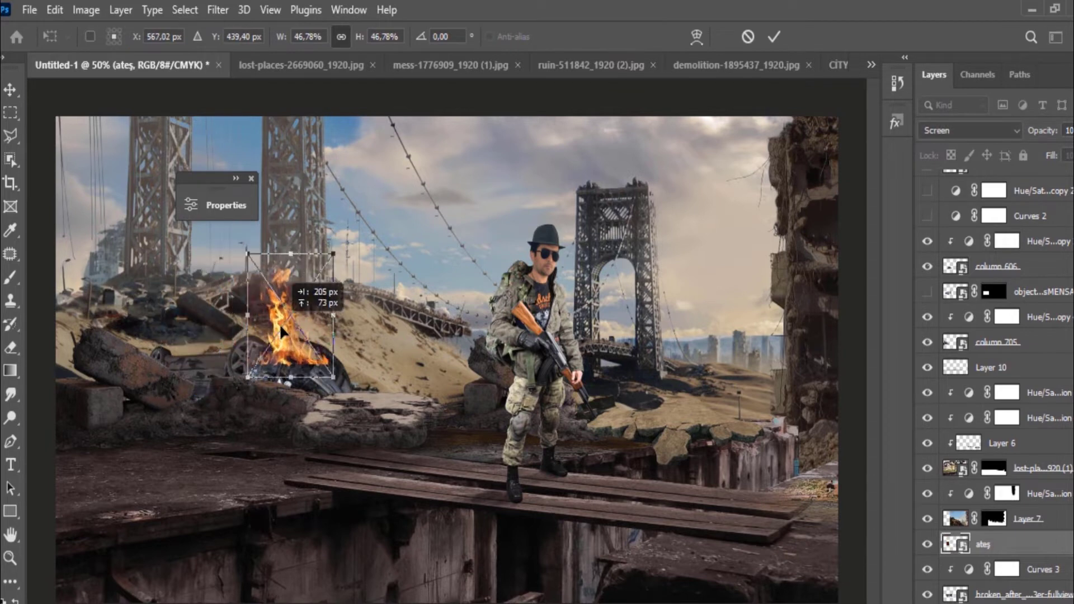
key(Return)
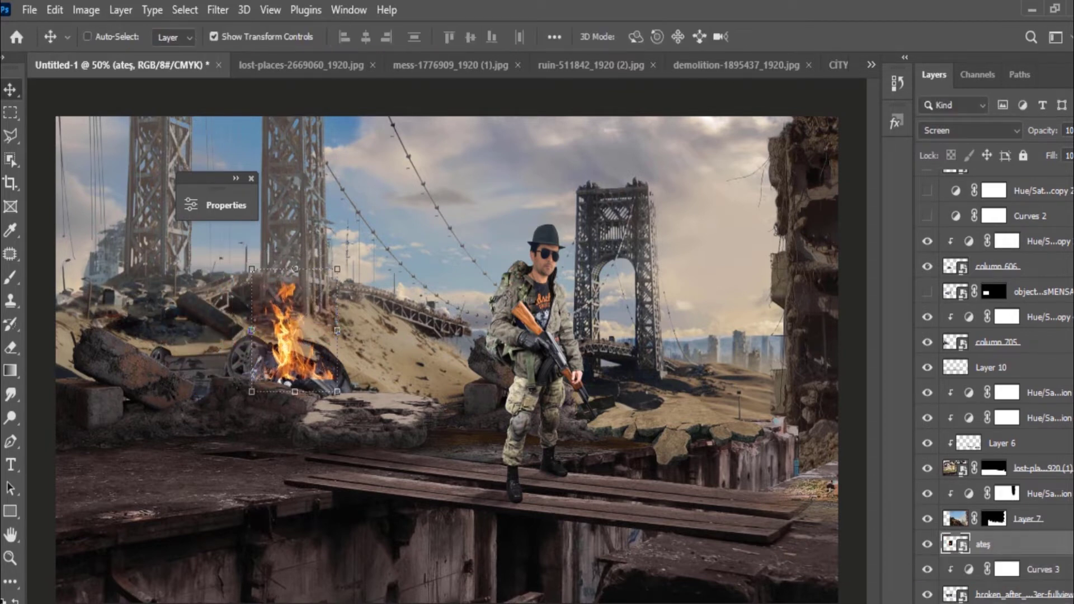
- Duplicate the fire as a Color Dodge copy and give it a layer mask
key(ctrl+j)
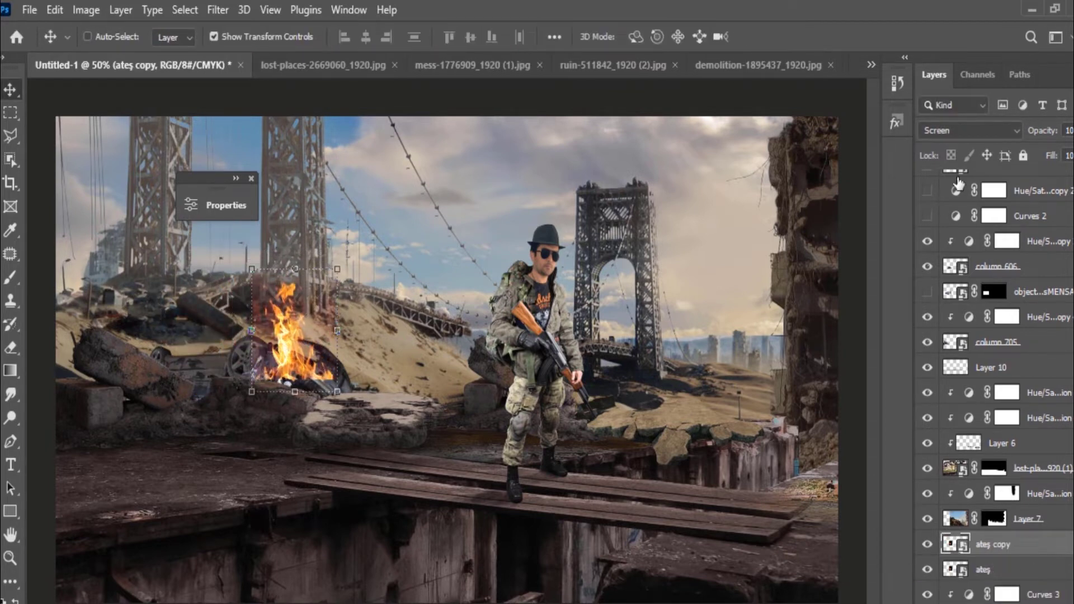
click(985, 130)
click(979, 291)
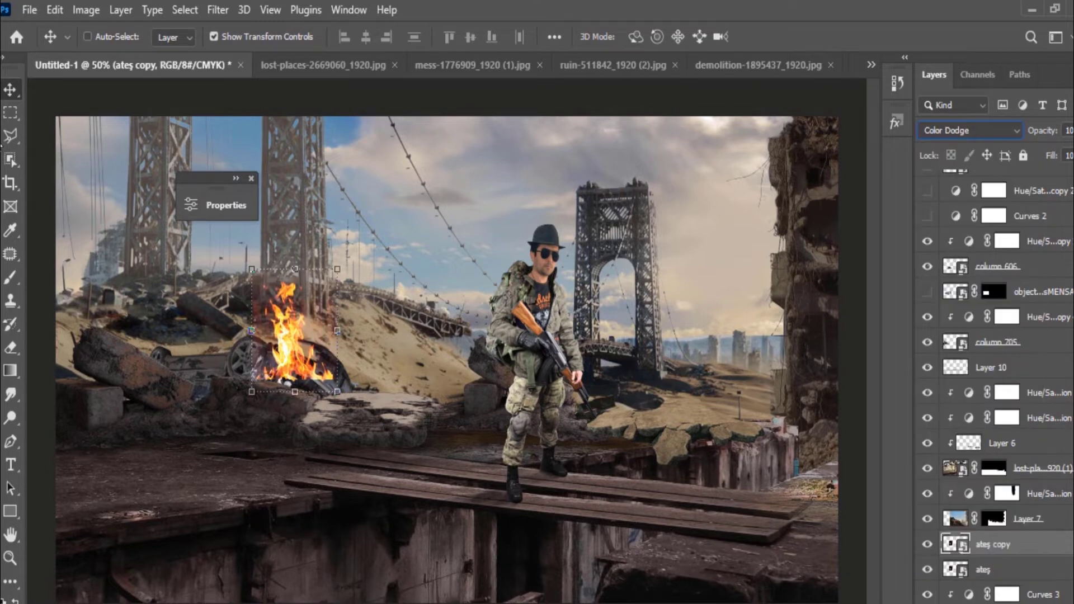
click(10, 112)
scroll(275, 307, up, 1)
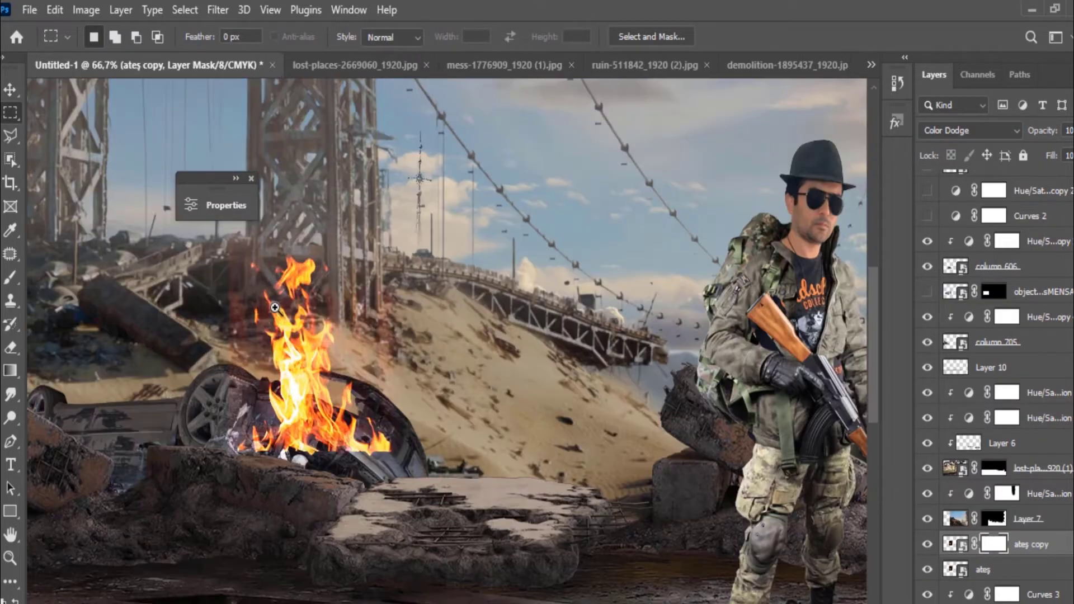
scroll(275, 307, up, 2)
- Set the brush to 100% opacity, mask the original ates layer, and group both fire layers
key(b)
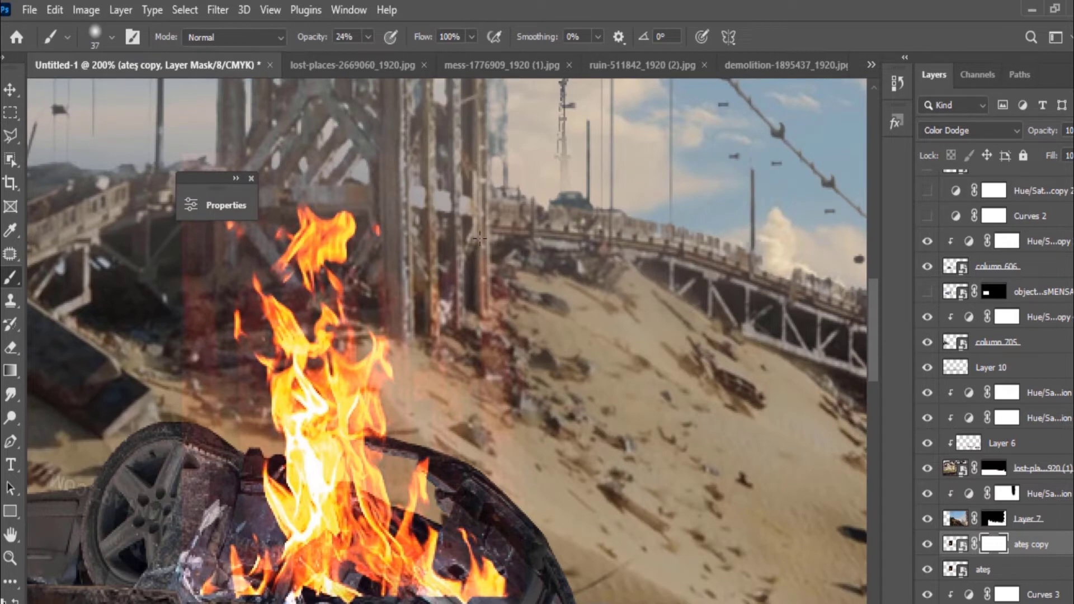
click(250, 178)
key(9)
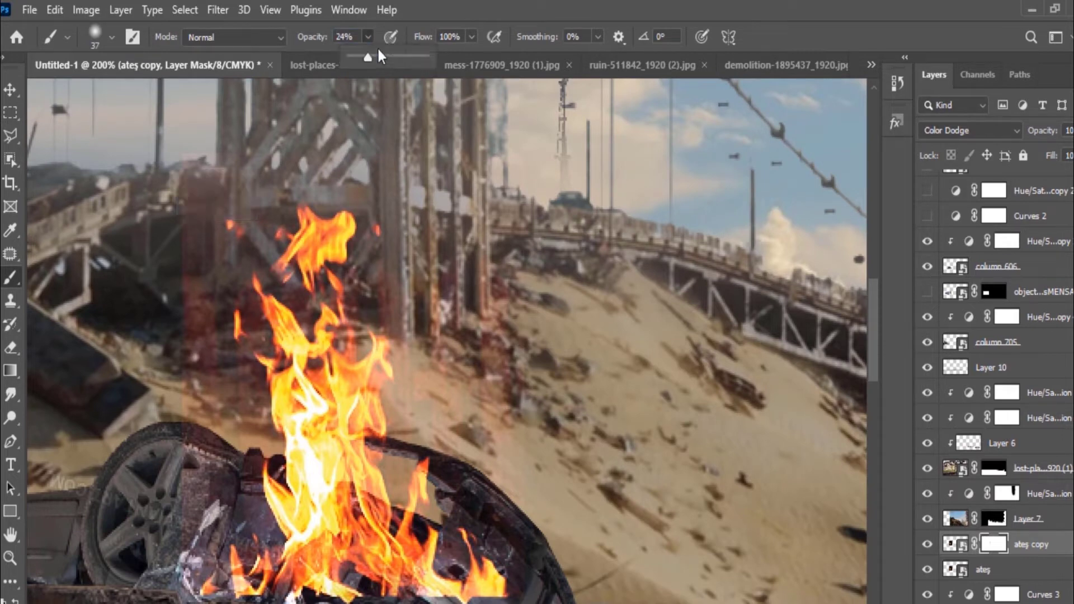
key(0)
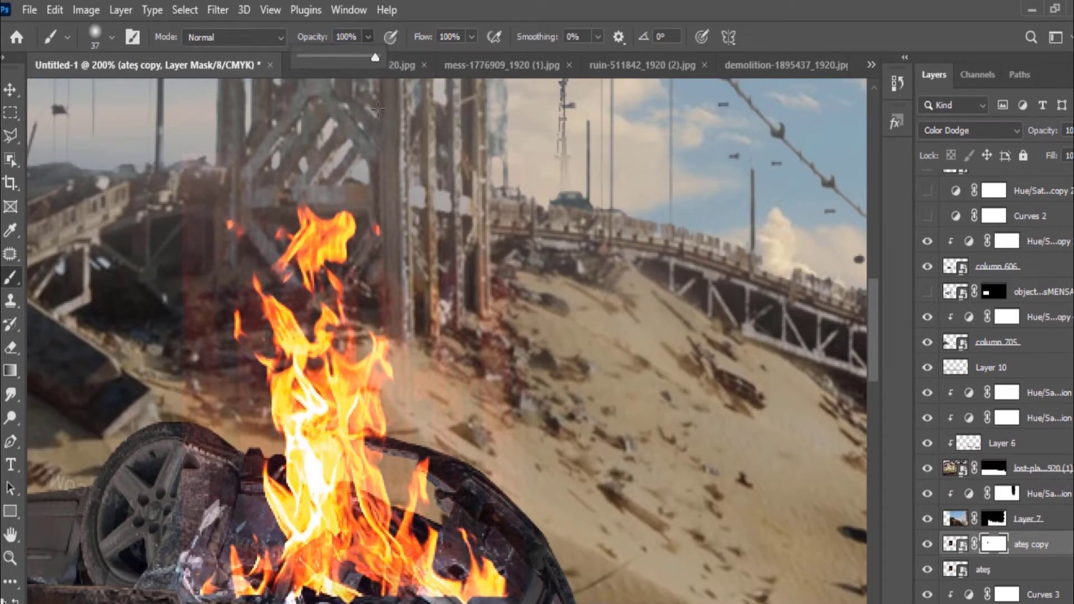
click(927, 569)
click(983, 569)
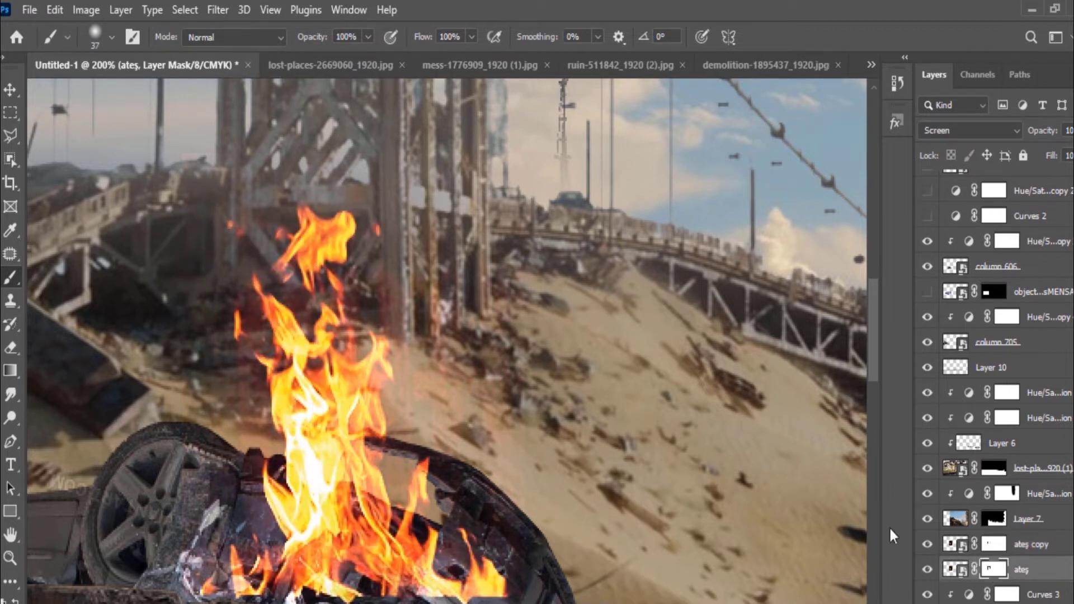
shift+click(1002, 544)
key(ctrl+g)
double_click(991, 542)
text(AT)
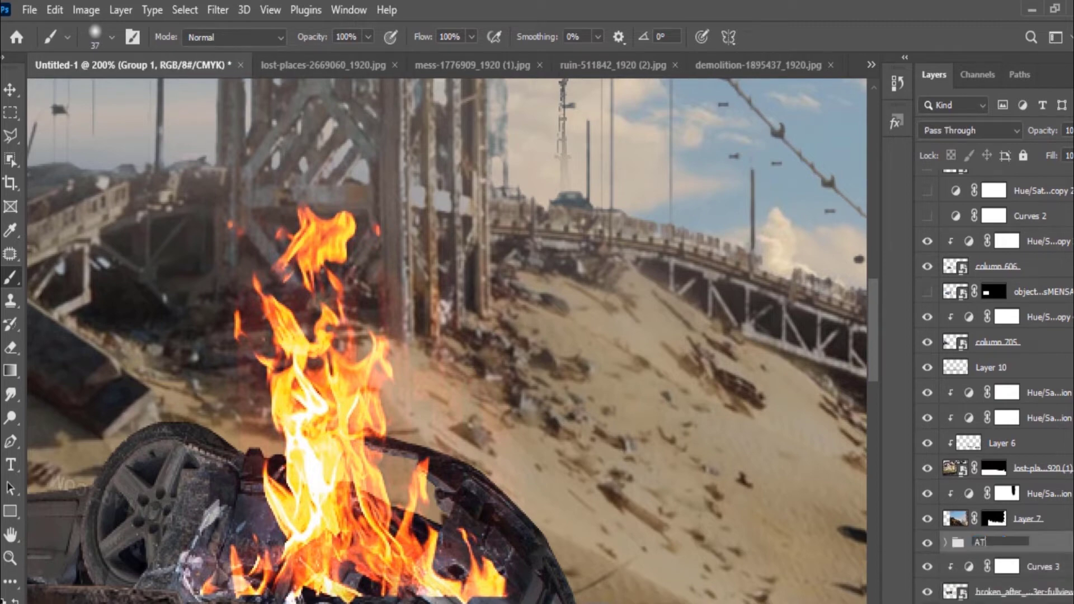
- Name the fire group ATES and move it over the wreck
text(ES)
key(Return)
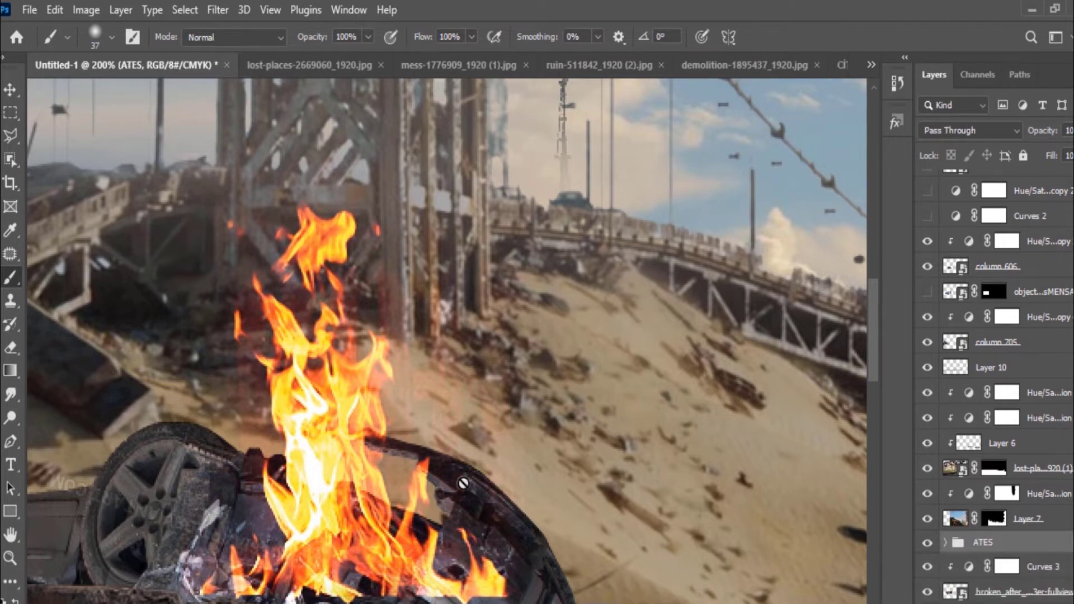
click(10, 89)
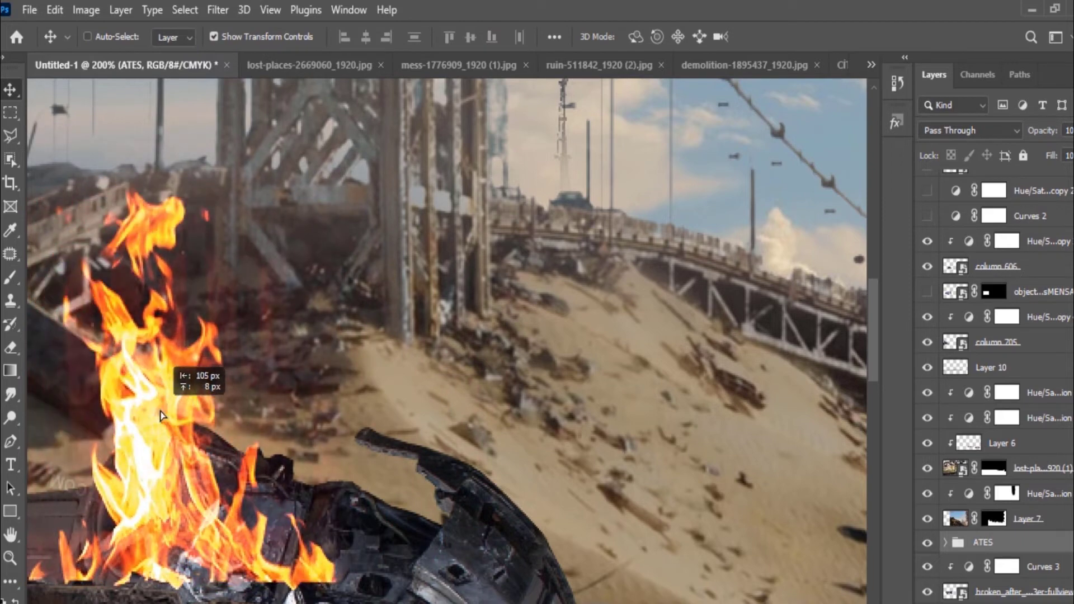
drag(114, 418, 159, 433)
- Show the broken_after car layer, add a mask, and pick a hard round brush
click(927, 592)
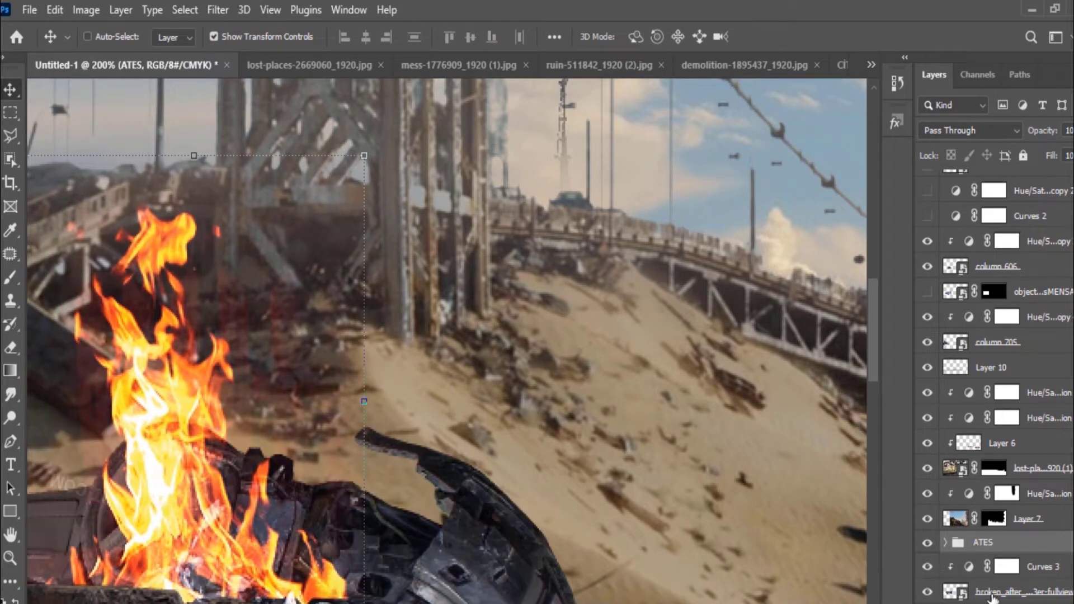
click(996, 592)
scroll(271, 424, up, 1)
scroll(272, 424, up, 1)
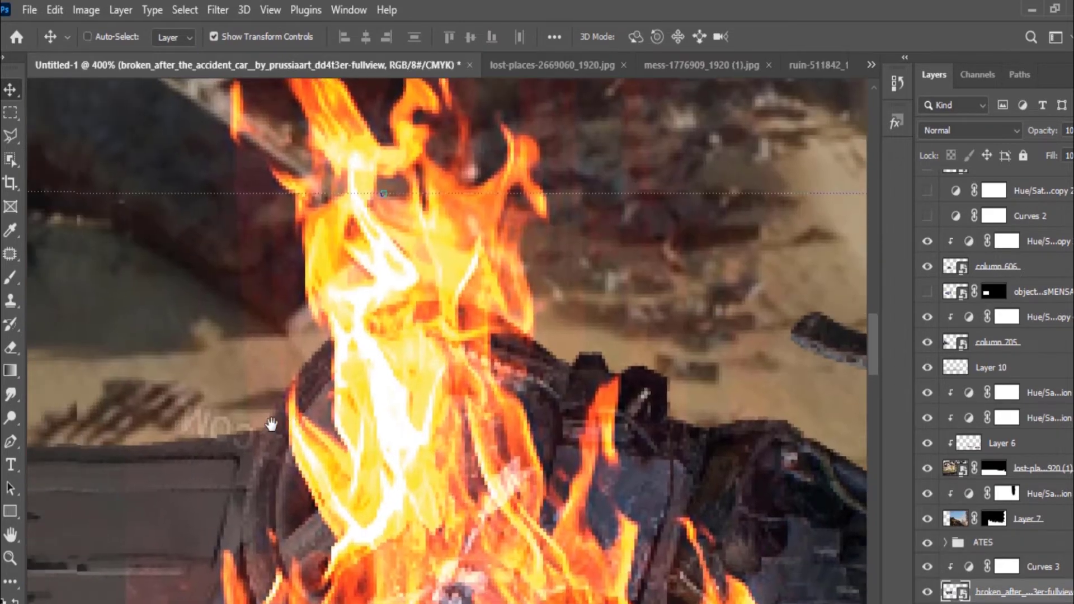
click(10, 276)
click(53, 278)
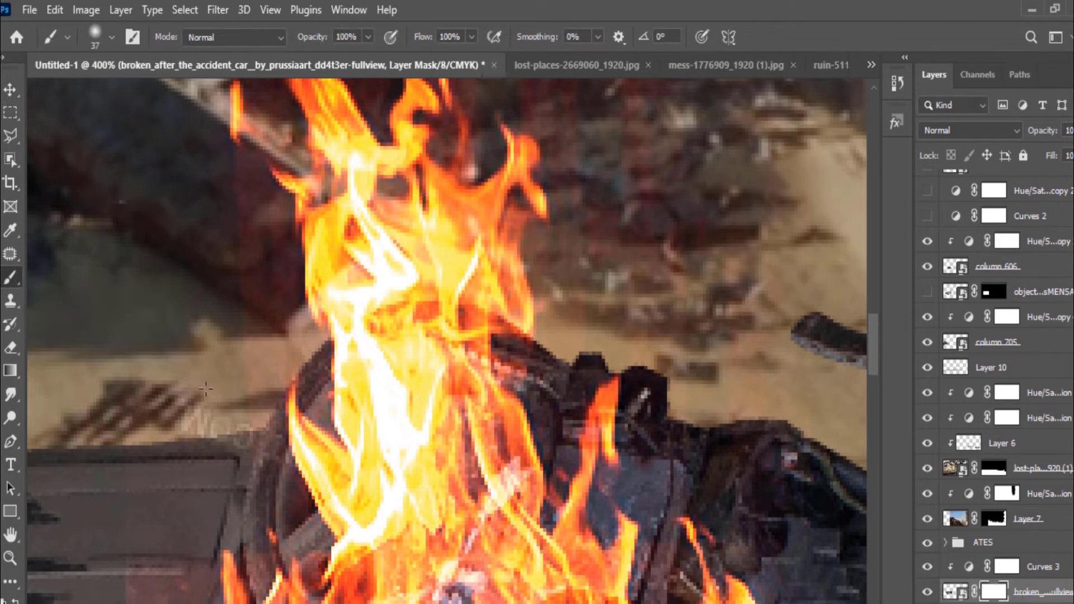
right_click(327, 397)
double_click(319, 582)
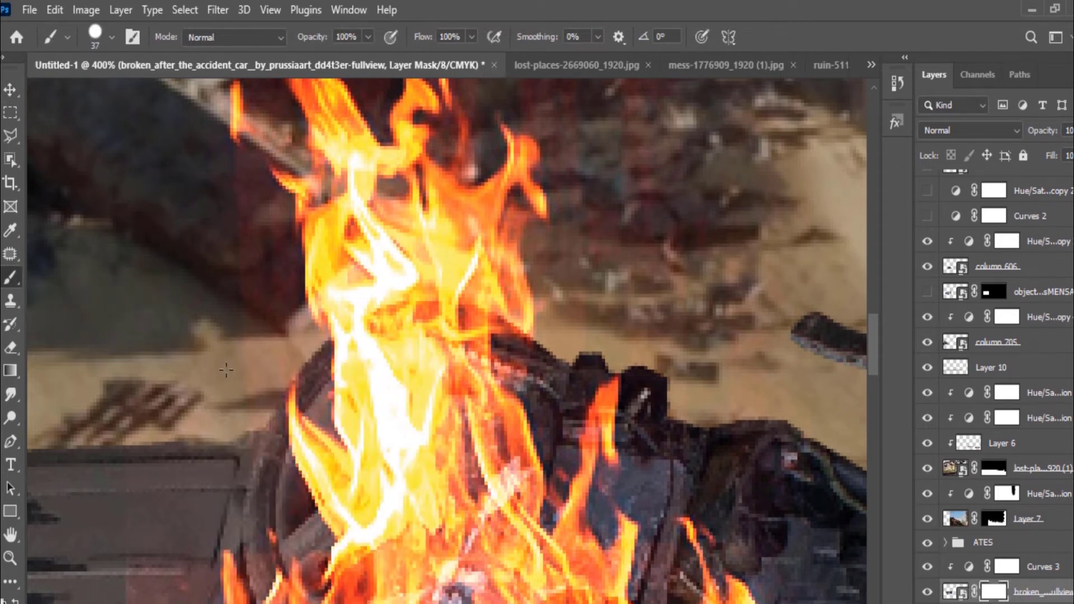
- Paint out the car's dark edge left of the flames, shrinking the brush to 1 px
drag(226, 369, 292, 426)
drag(189, 414, 188, 442)
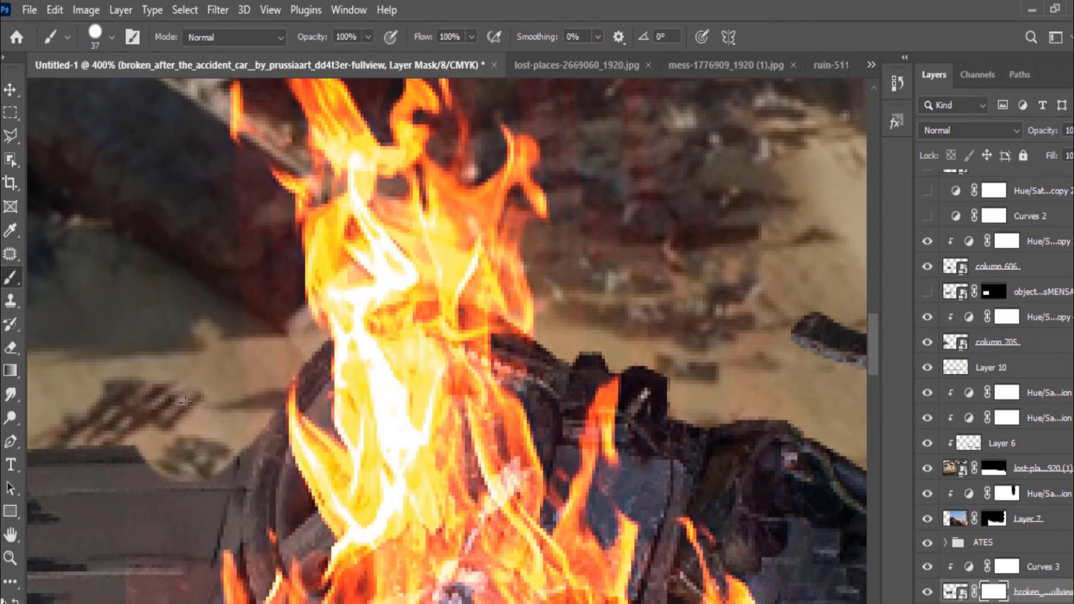
right_click(193, 335)
key(Return)
drag(240, 474, 227, 497)
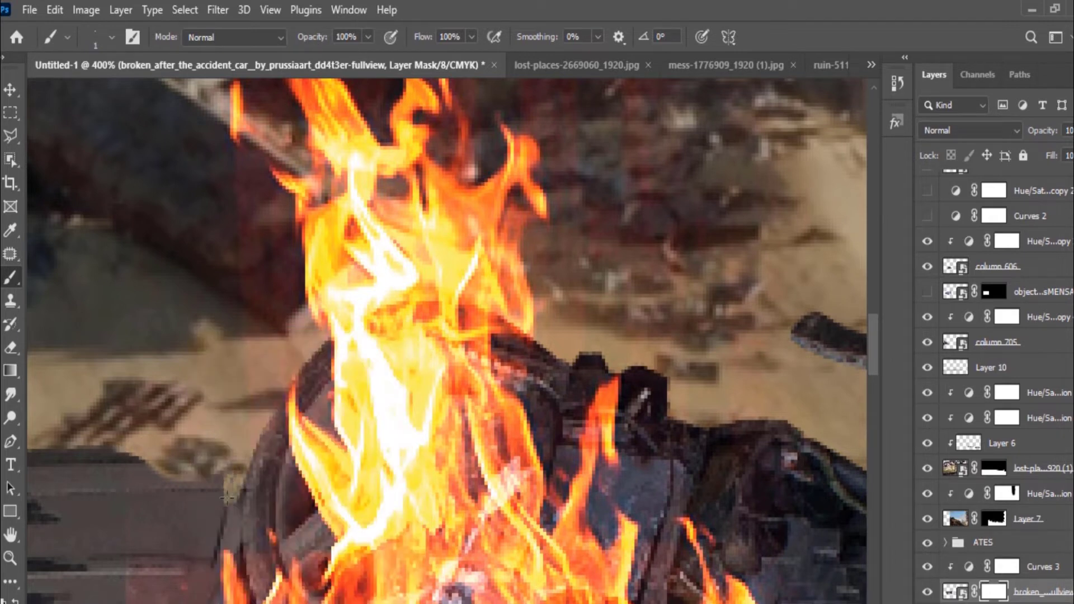
mouse_move(149, 460)
mouse_down()
mouse_move(136, 468)
mouse_move(135, 459)
mouse_up()
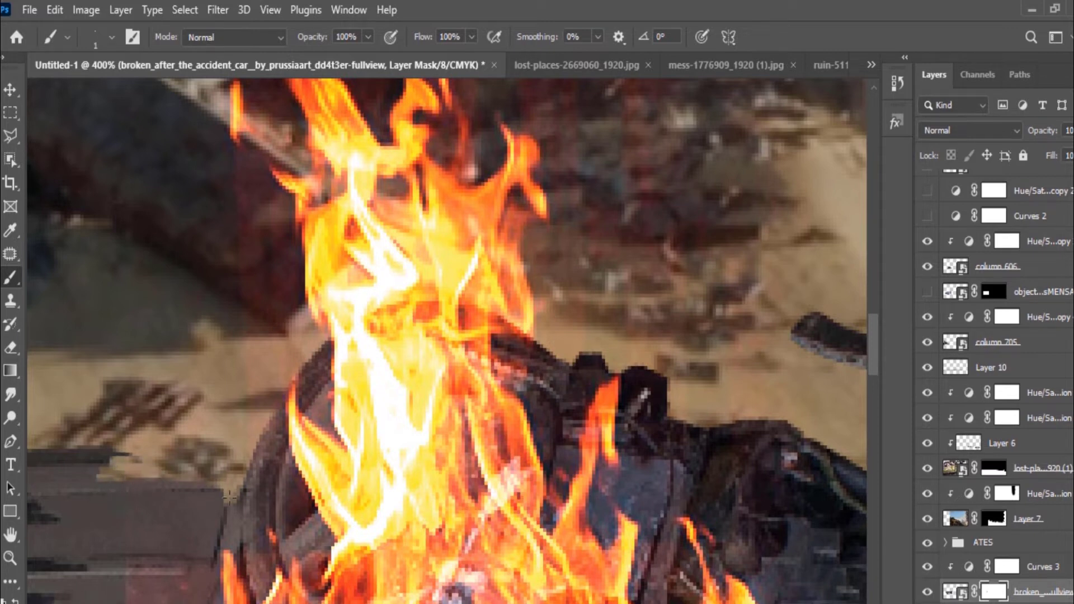
- Select the ATES layer mask and set the brush size to 12 px
key(ctrl+minus)
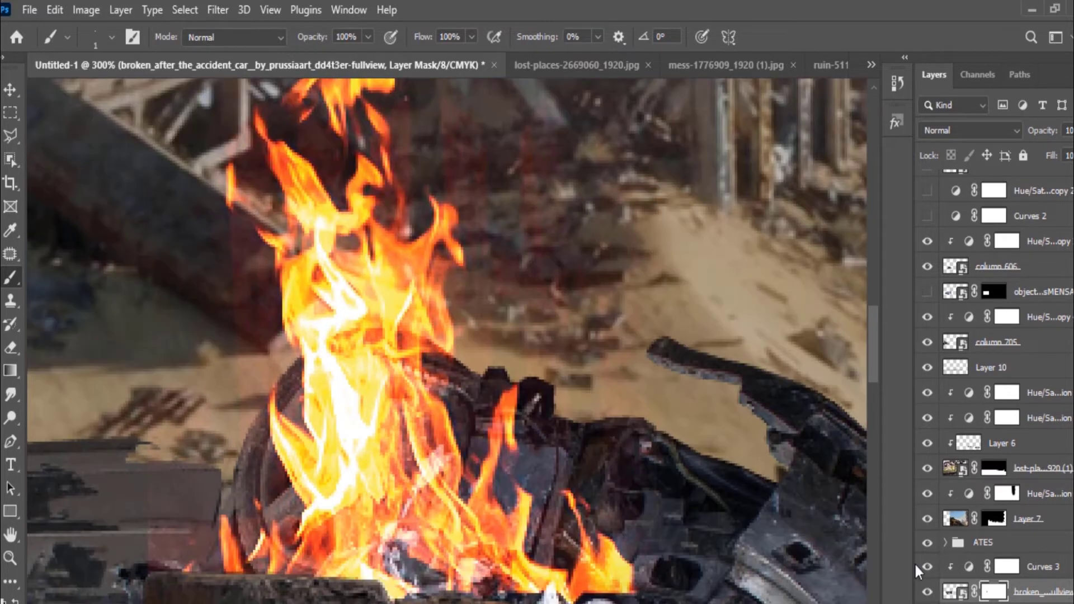
ctrl+click(333, 469)
right_click(177, 525)
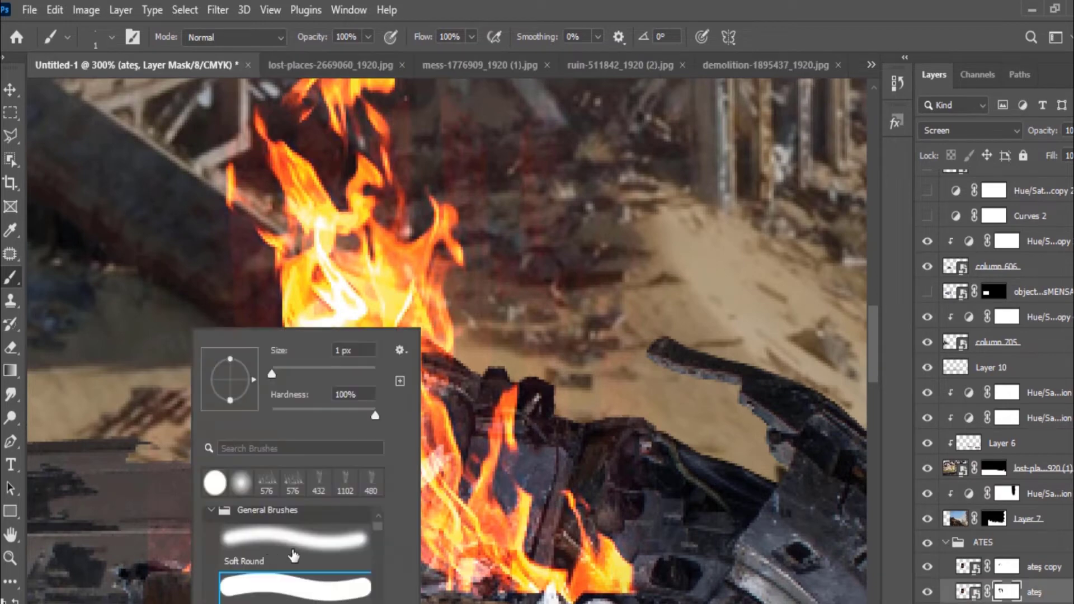
text(12)
key(Return)
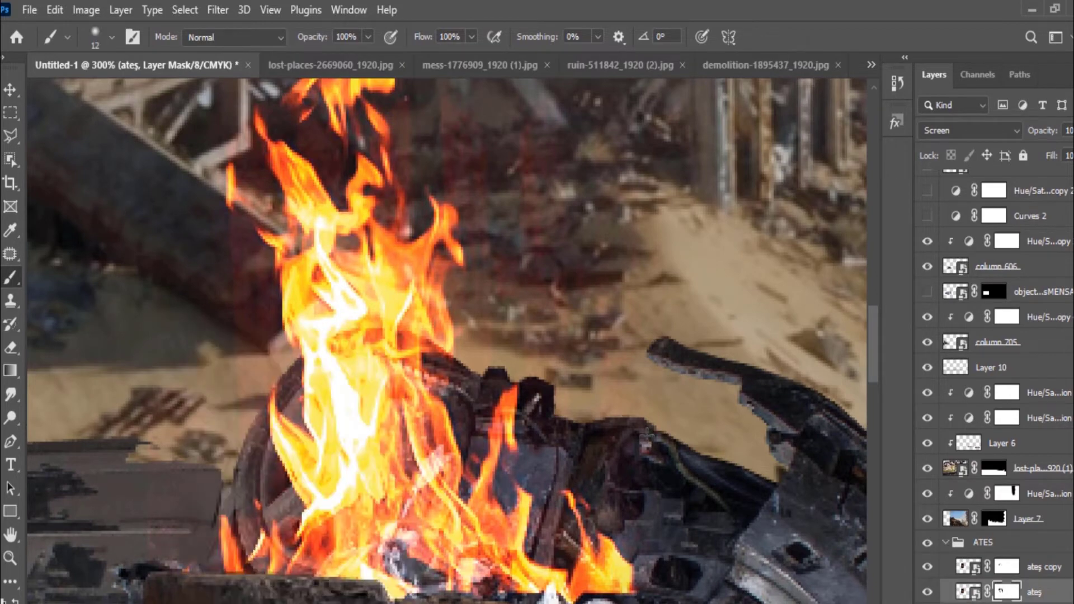
key(ctrl+minus)
key(ctrl+minus)
key(ctrl+minus)
key(ctrl+minus)
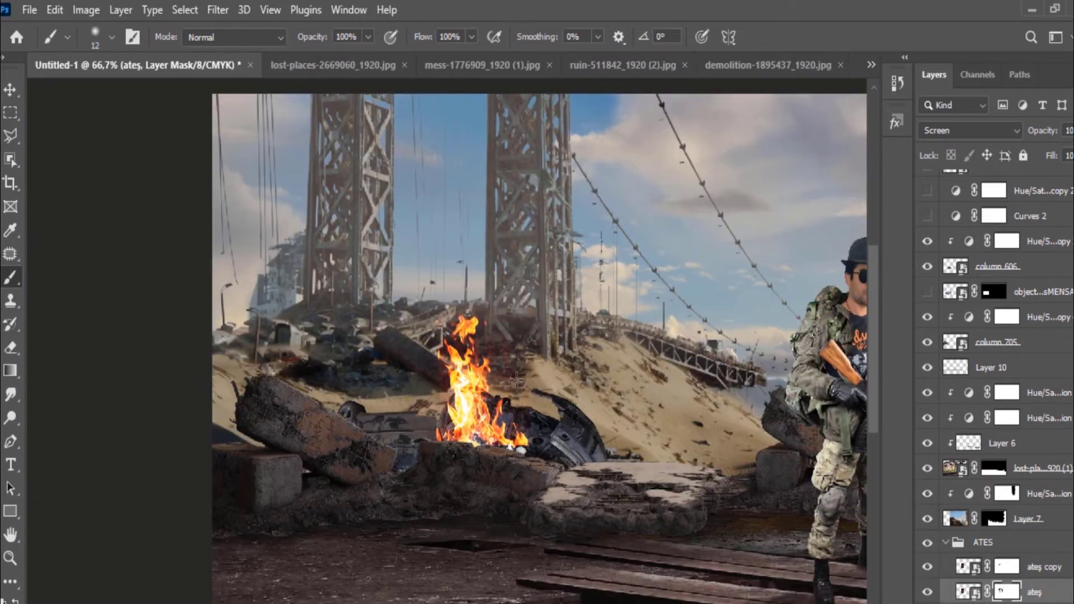
- Move the ATES fire group slightly right and down onto the car, and select Curves 3
key(v)
click(982, 542)
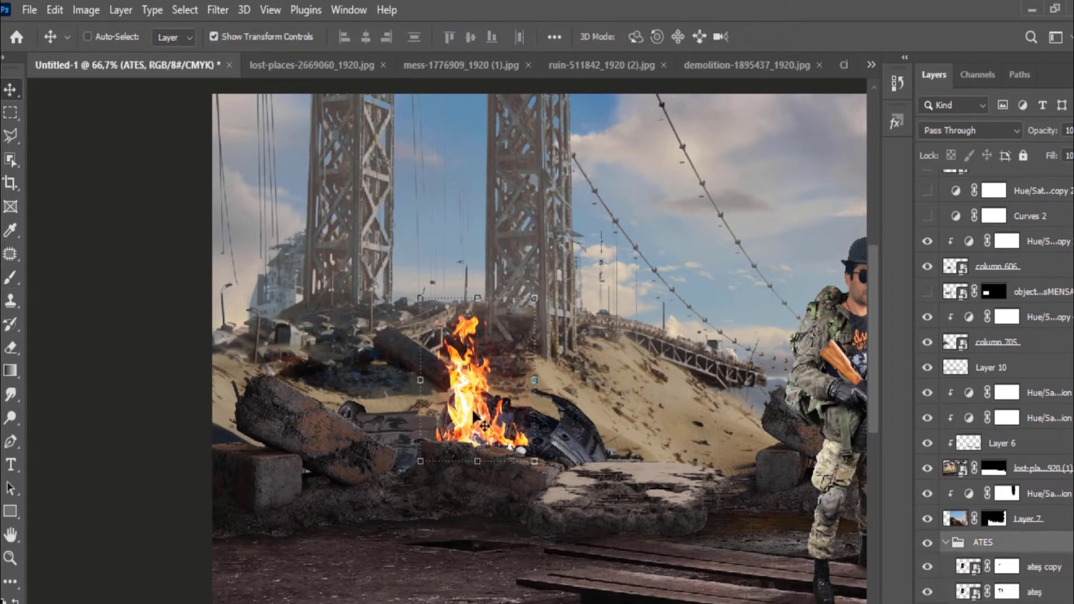
drag(465, 410, 494, 428)
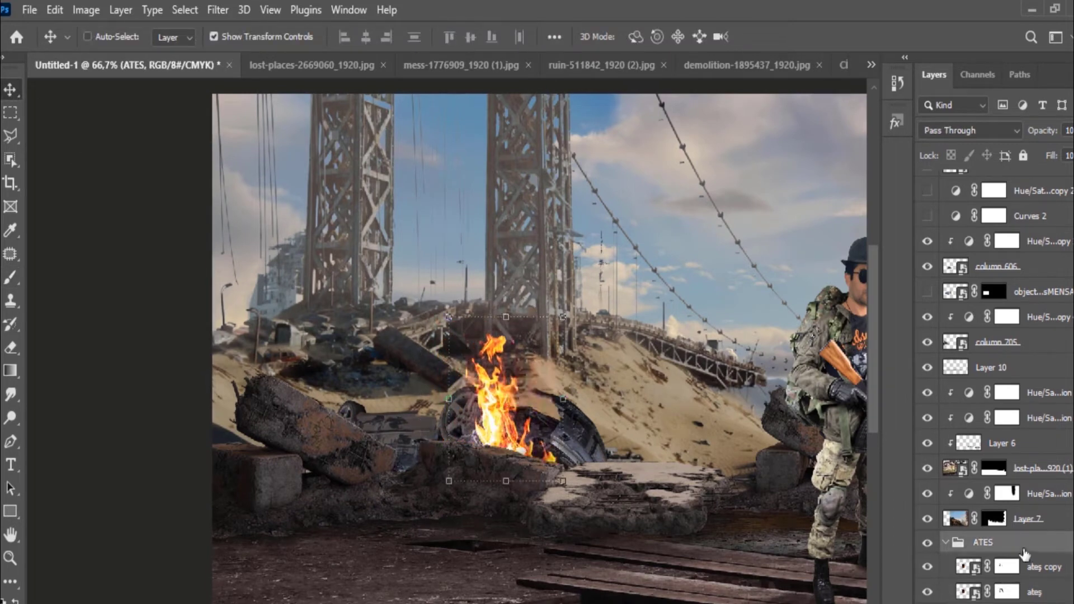
click(1037, 600)
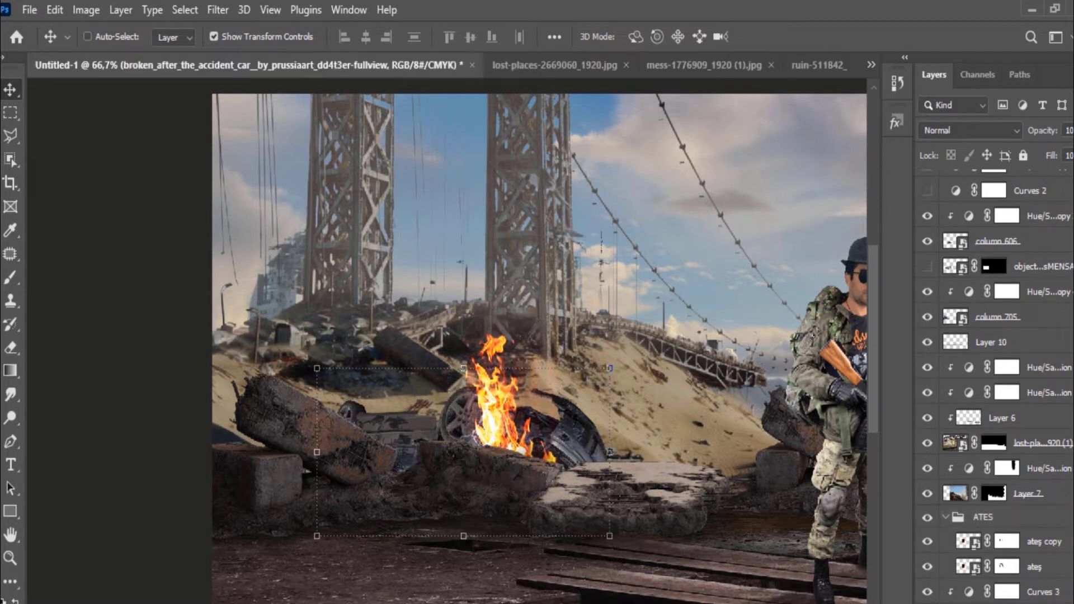
- Group the car with Curves 3 and name the group ARABA
key(ctrl+g)
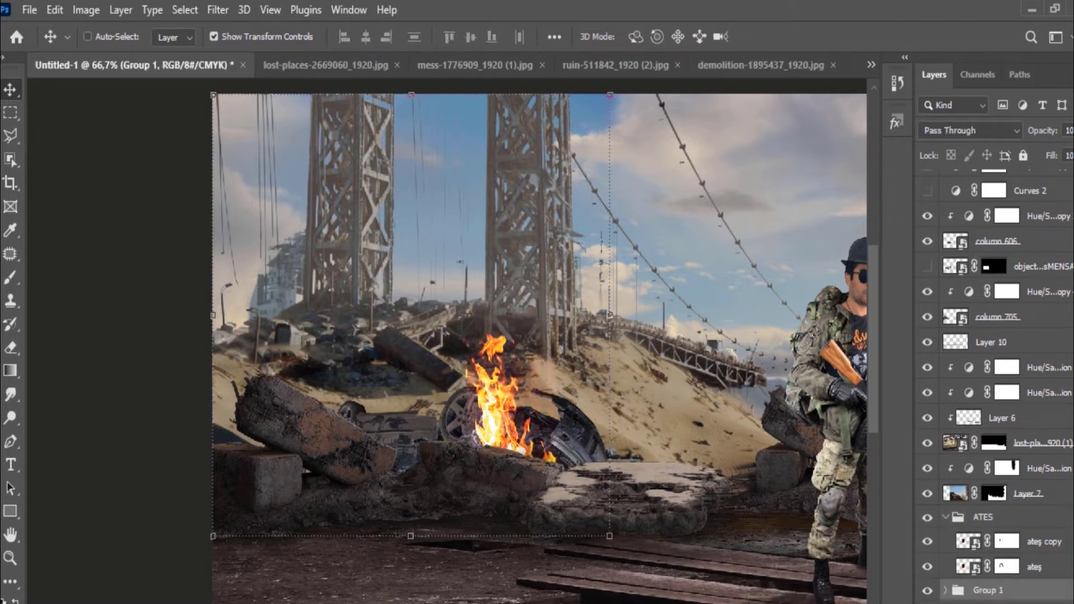
double_click(983, 590)
text(ARABA)
key(Return)
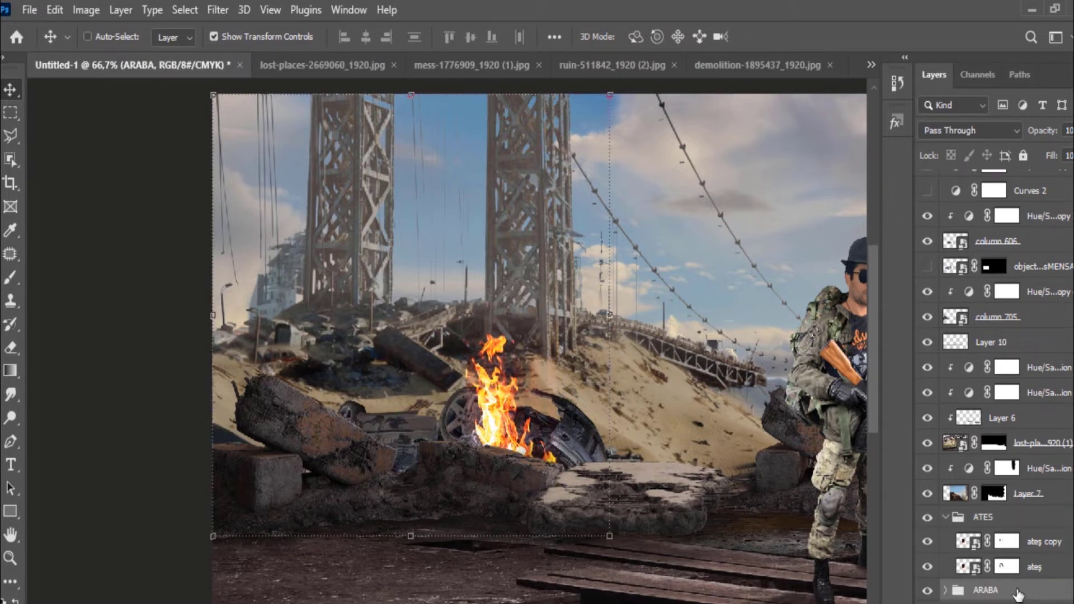
- Create Layer 12 and set a 94 px brush at 34% opacity
key(ctrl+shift+alt+n)
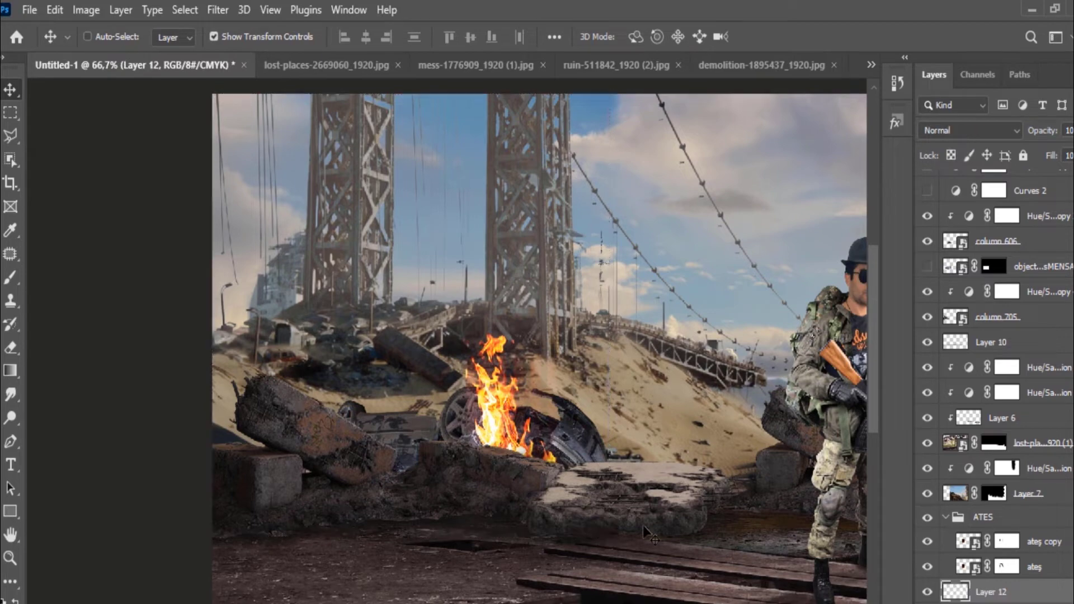
scroll(487, 430, up, 1)
scroll(487, 430, up, 2)
key(b)
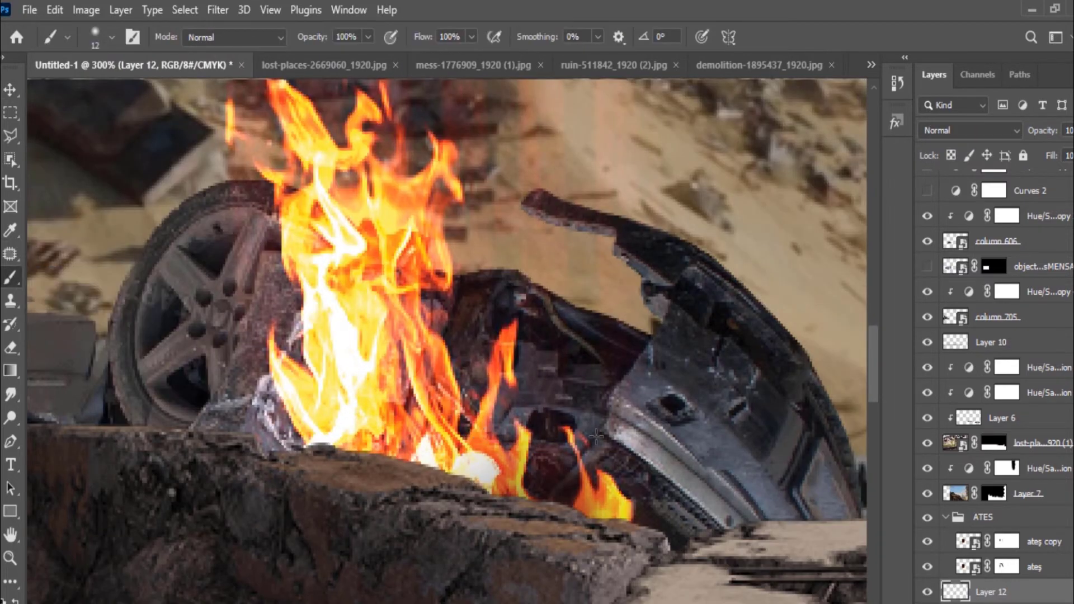
click(368, 37)
drag(345, 57, 316, 57)
right_click(612, 335)
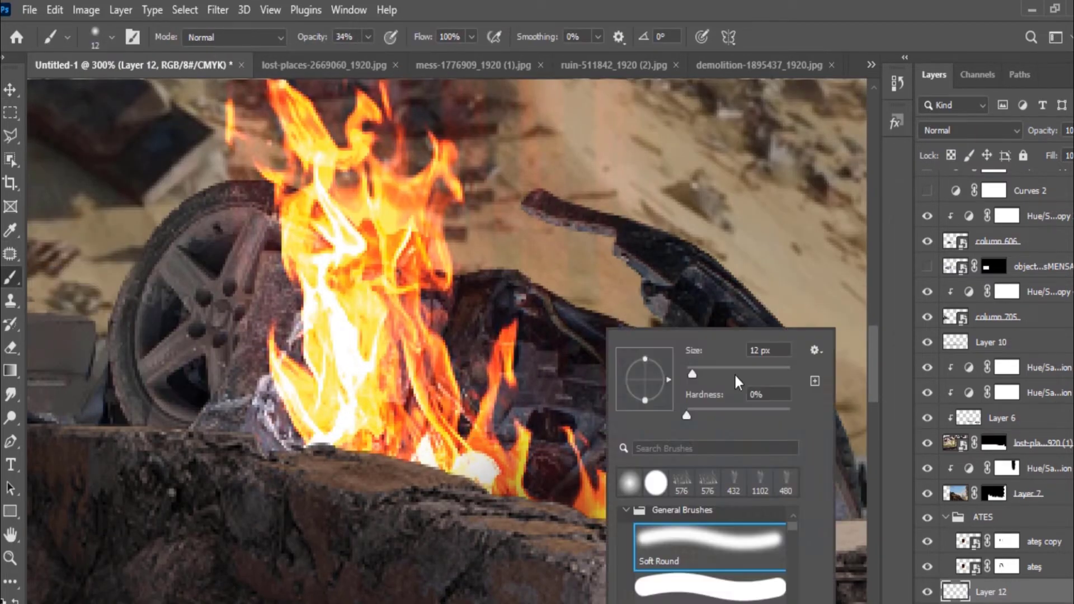
drag(632, 380, 738, 380)
key(Return)
- Set Layer 12 to Color Dodge and paint fiery glow onto the wrecked car
click(948, 130)
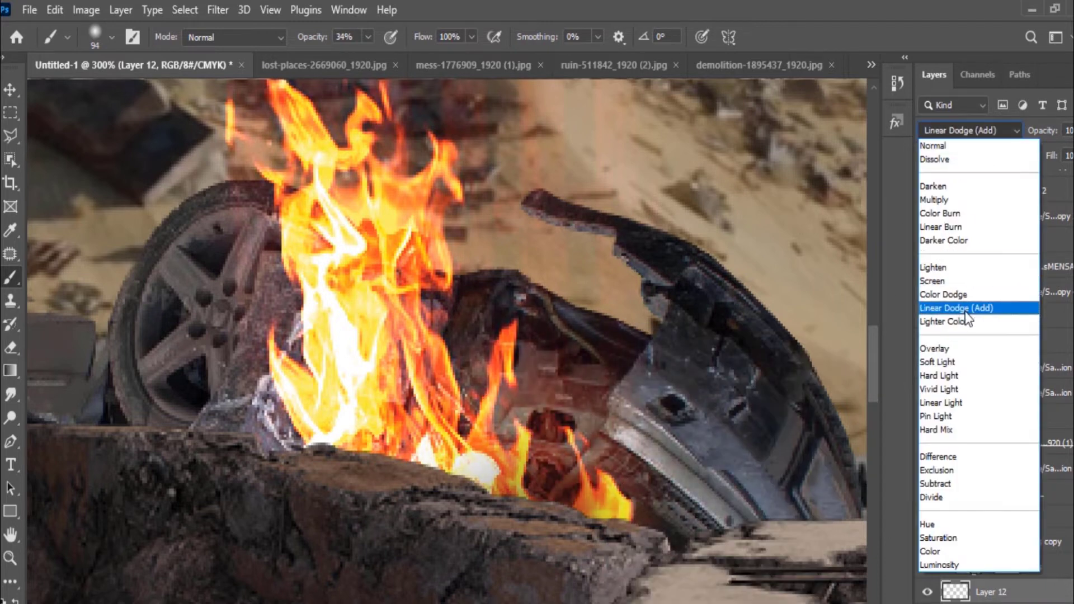
click(959, 292)
drag(433, 400, 296, 368)
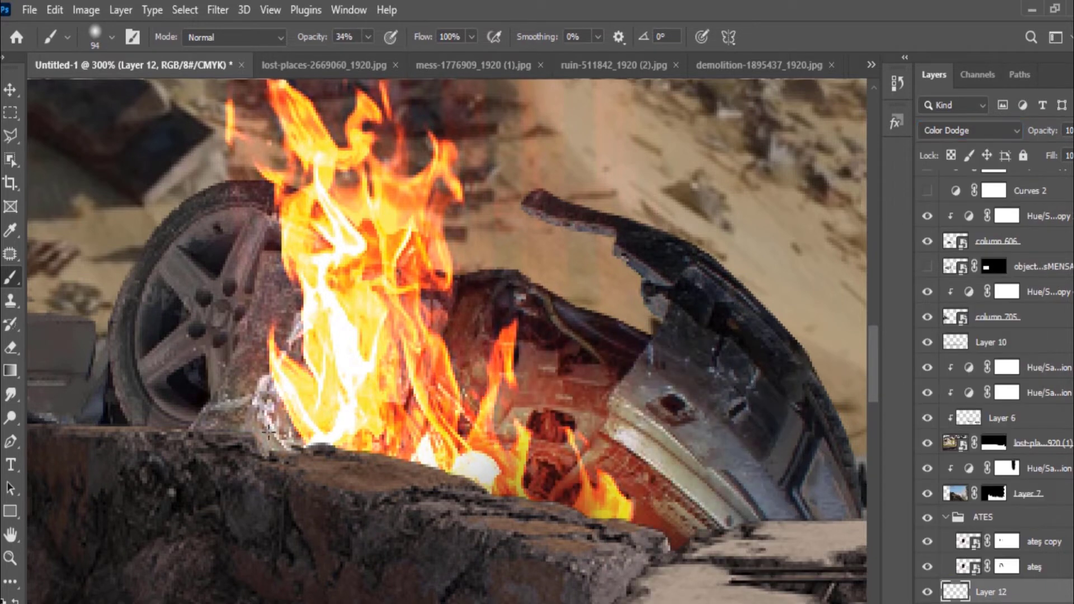
alt+click(411, 423)
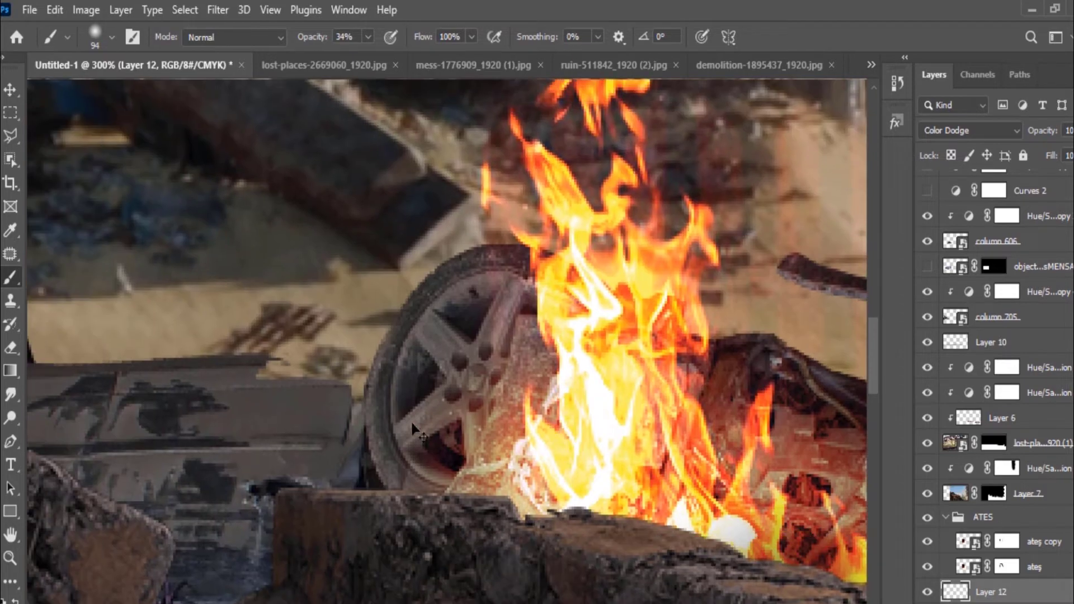
- Duplicate the ATES fire group
click(1006, 516)
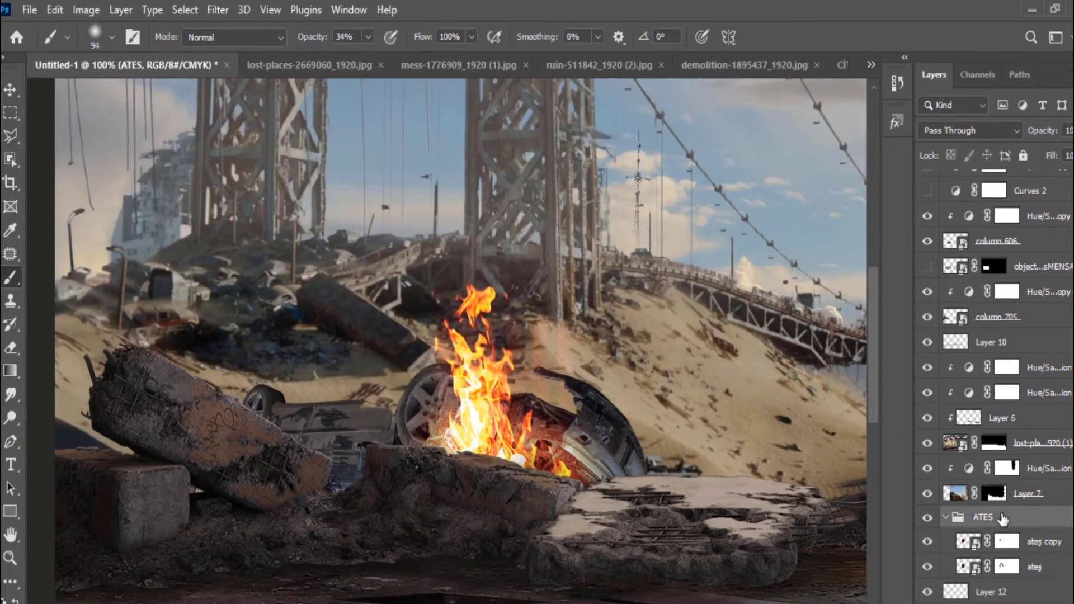
click(945, 517)
key(ctrl+j)
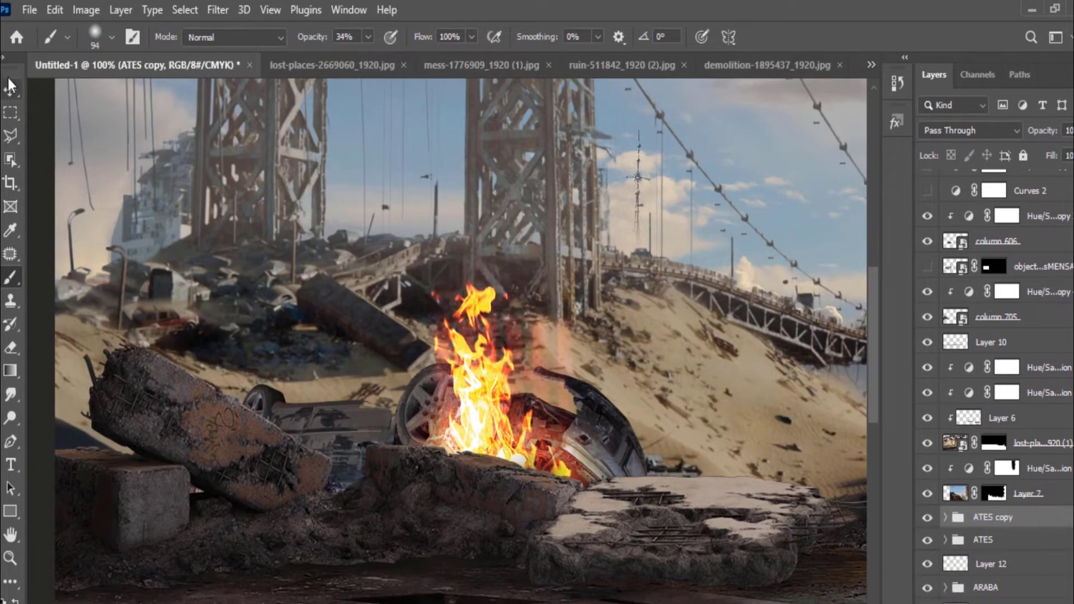
- Move the fire copy beside the slab, below ARABA, and raise brush opacity to 100%
key(v)
mouse_move(415, 378)
mouse_down()
mouse_move(259, 397)
mouse_move(307, 384)
mouse_up()
key(ctrl+bracketleft)
key(ctrl+bracketleft)
key(ctrl+bracketleft)
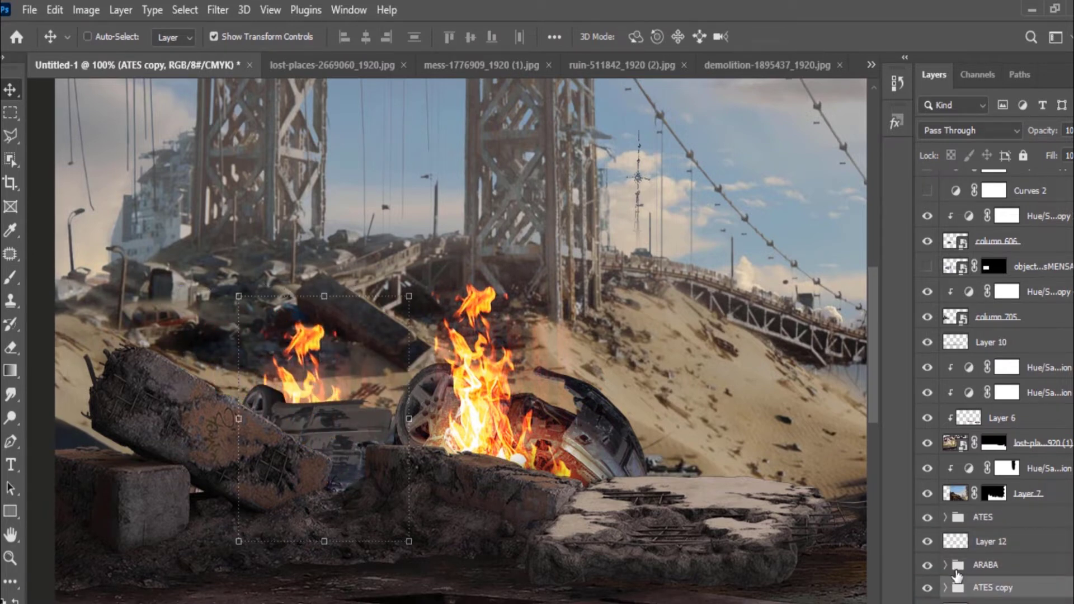
key(b)
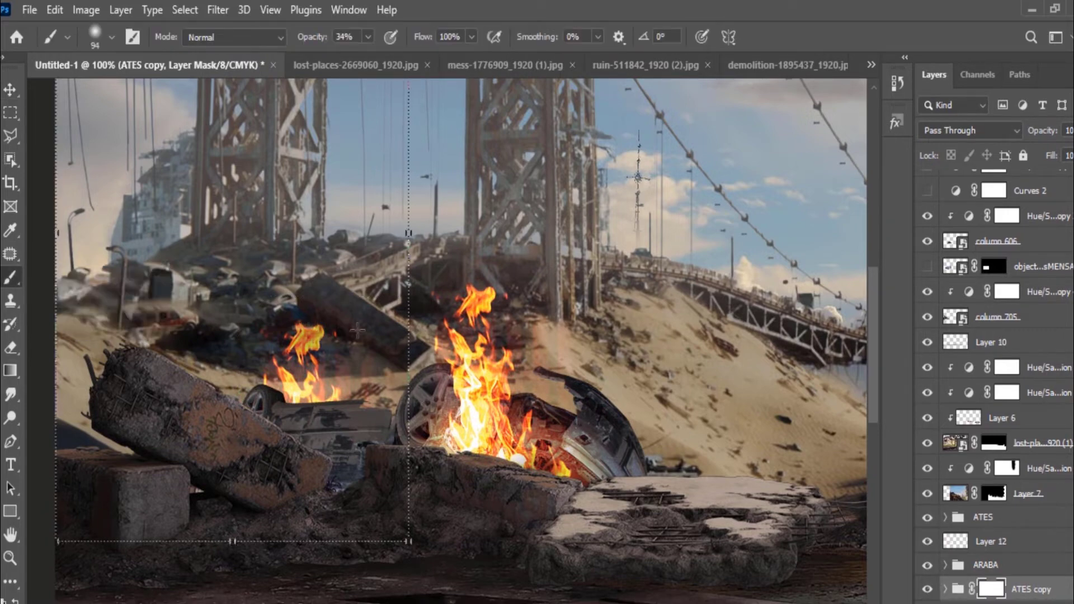
drag(387, 54, 425, 56)
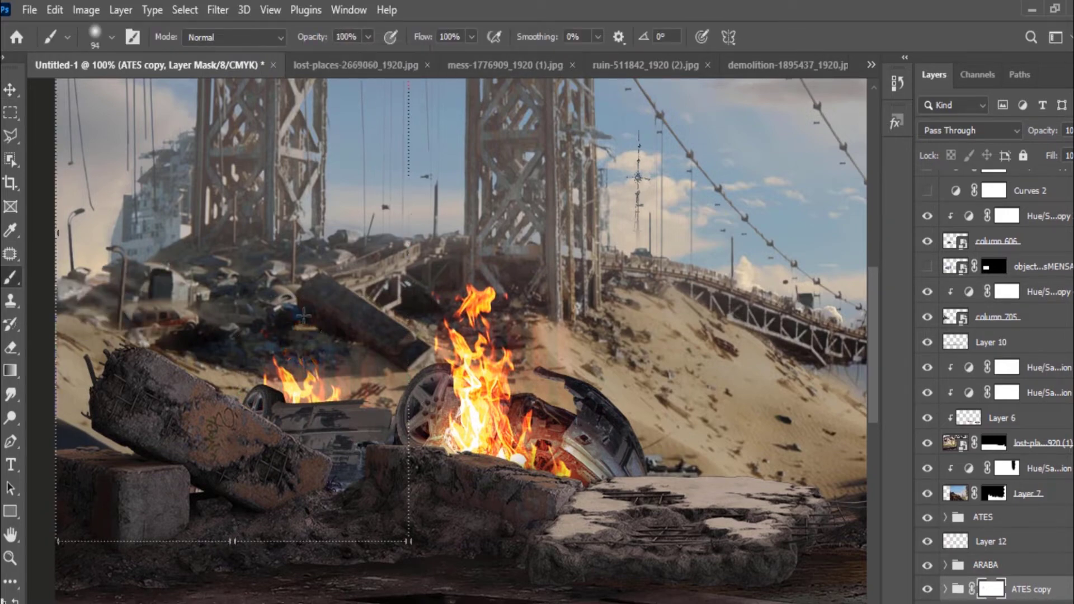
alt+click(288, 269)
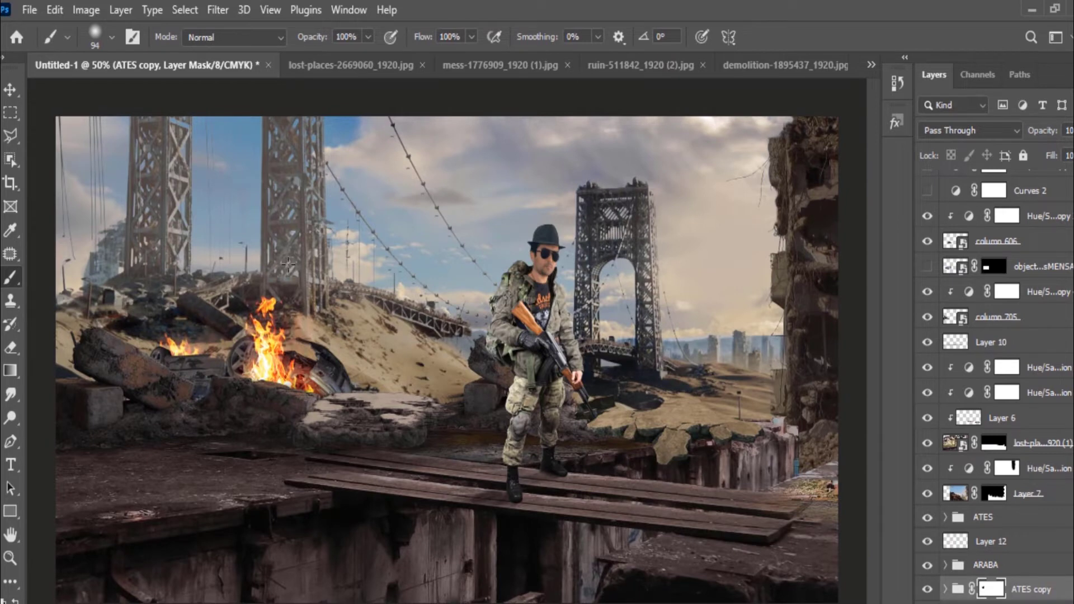
- Duplicate ATES again and place copy 2 beside the burning car, below Layer 10
click(944, 589)
click(997, 517)
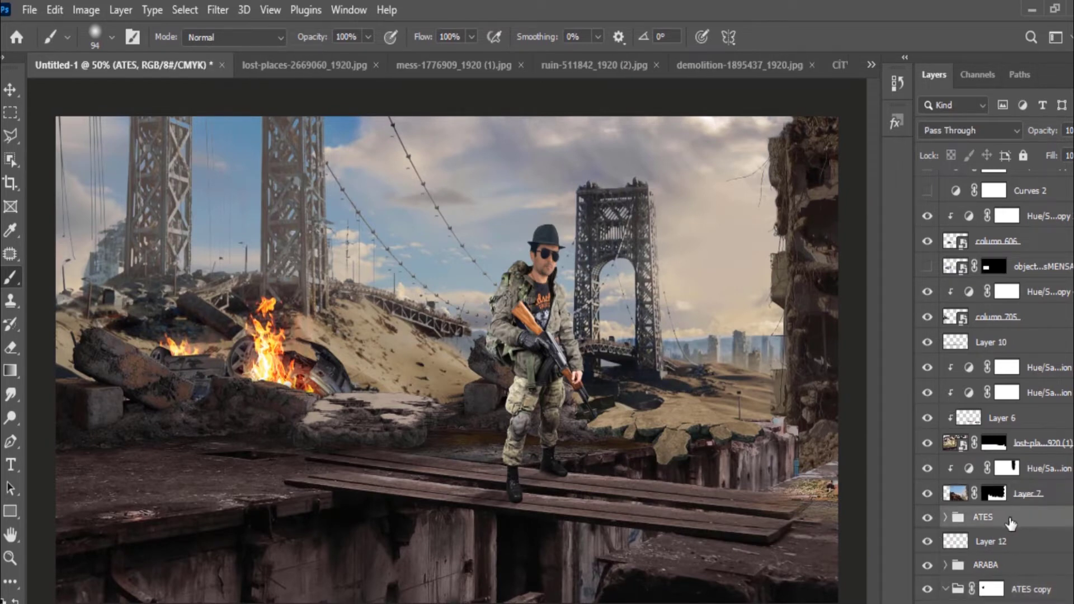
key(ctrl+j)
key(v)
mouse_move(262, 347)
mouse_down()
mouse_move(757, 437)
mouse_move(739, 428)
mouse_up()
drag(1019, 521, 995, 358)
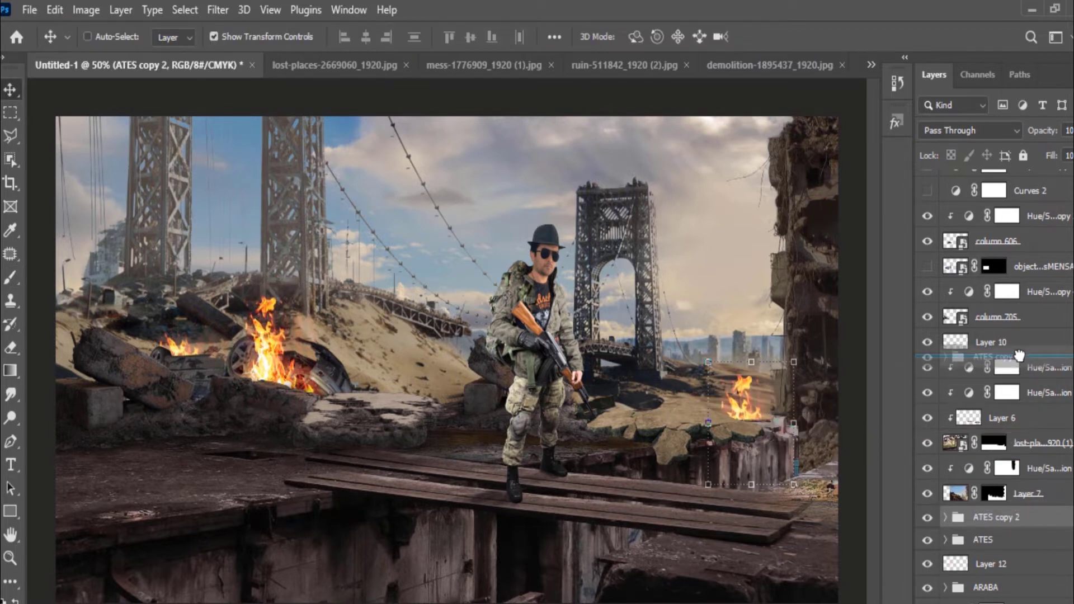
mouse_move(759, 463)
mouse_down()
mouse_move(803, 472)
mouse_move(769, 442)
mouse_move(660, 411)
mouse_move(373, 405)
mouse_up()
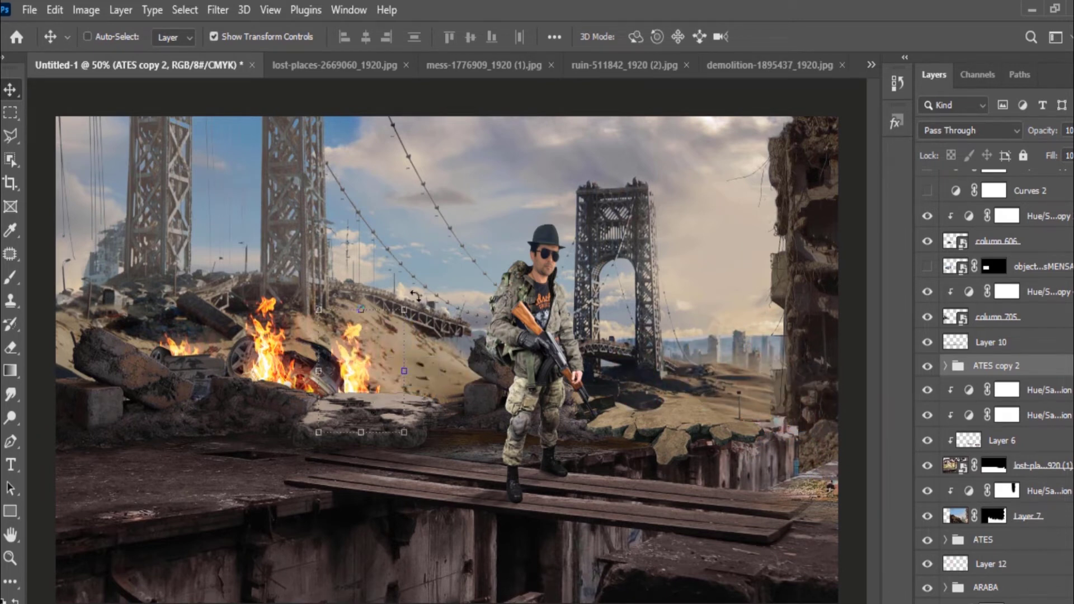
- Tilt ATES copy 2, mask out its stray floor flame, and show the meteor layer
key(ctrl+t)
mouse_move(392, 316)
mouse_down()
mouse_move(374, 355)
mouse_move(387, 397)
mouse_move(362, 400)
mouse_up()
click(800, 37)
click(976, 601)
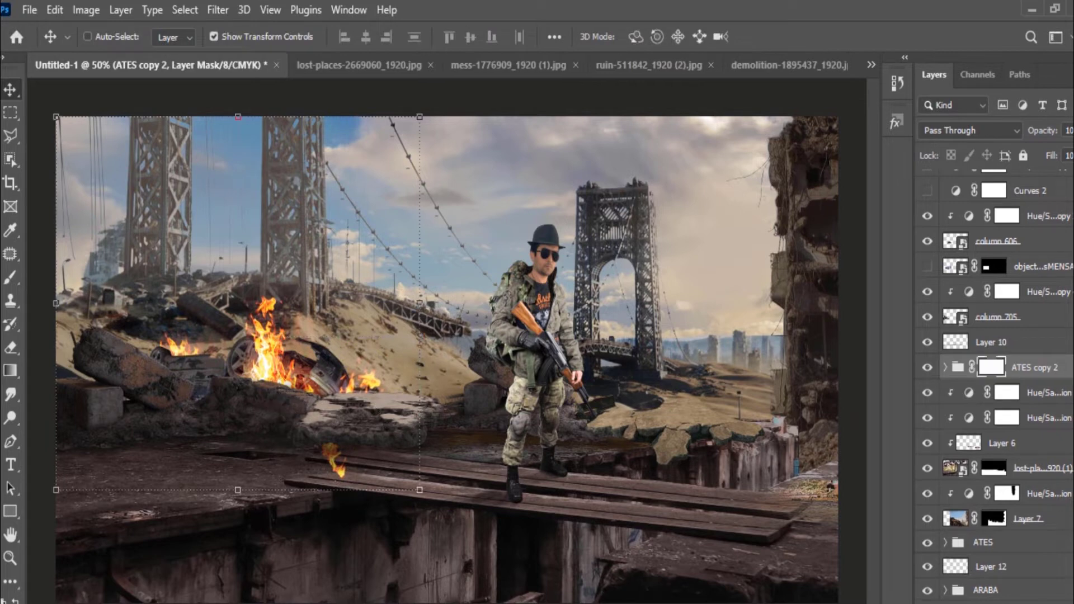
click(10, 277)
mouse_move(336, 447)
mouse_down()
mouse_move(338, 476)
mouse_move(310, 460)
mouse_up()
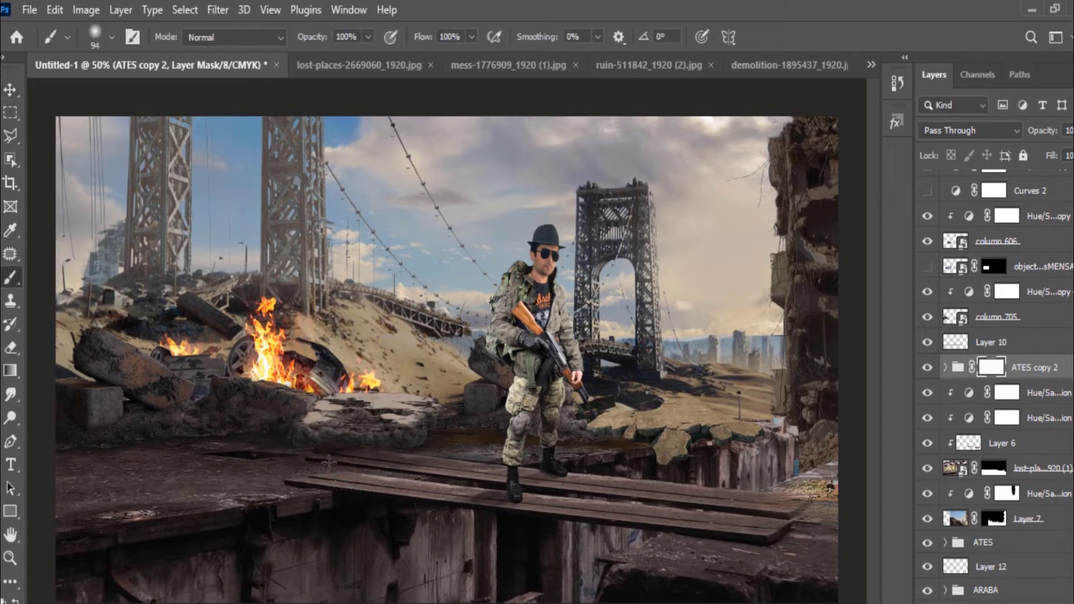
scroll(995, 447, down, 5)
click(1040, 543)
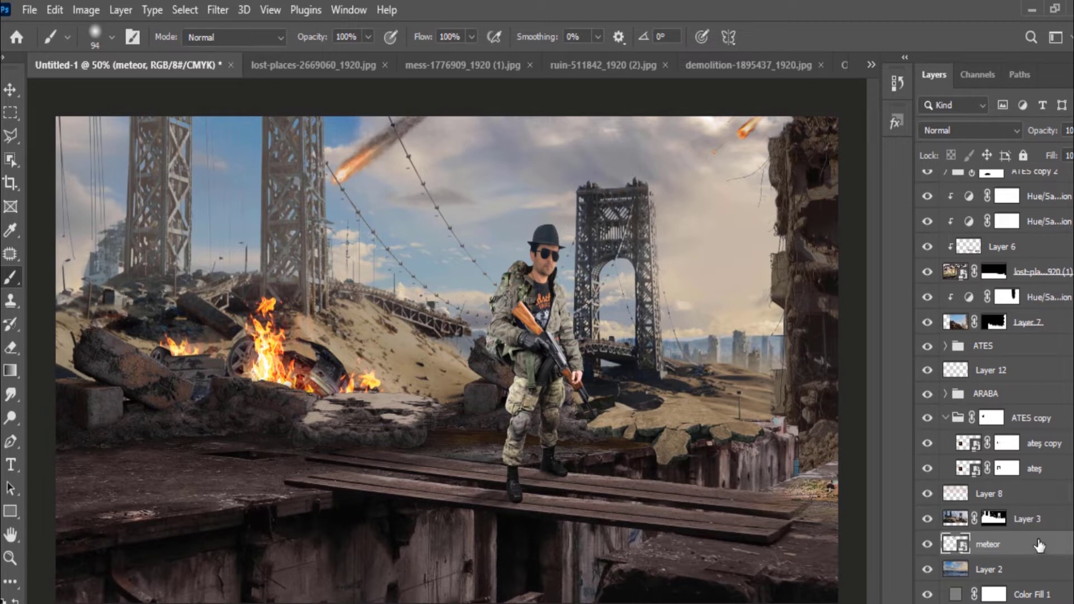
- Lower the beton Hue/Saturation lightness to -20 and open Blending Options for Layer 1
scroll(1035, 532, up, 5)
scroll(1024, 475, up, 5)
click(1000, 238)
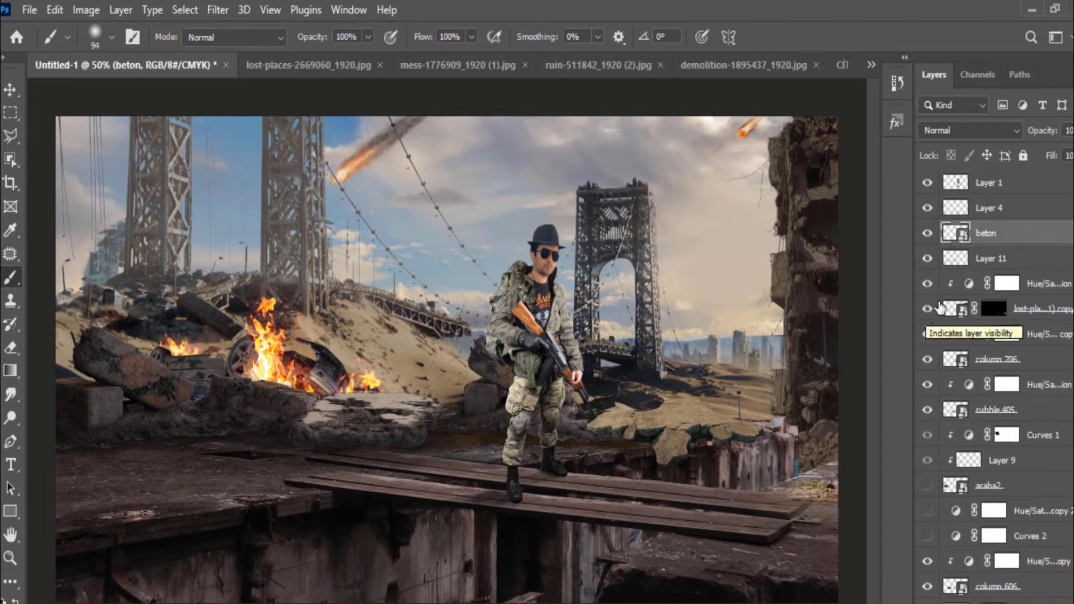
double_click(969, 283)
drag(369, 398, 349, 398)
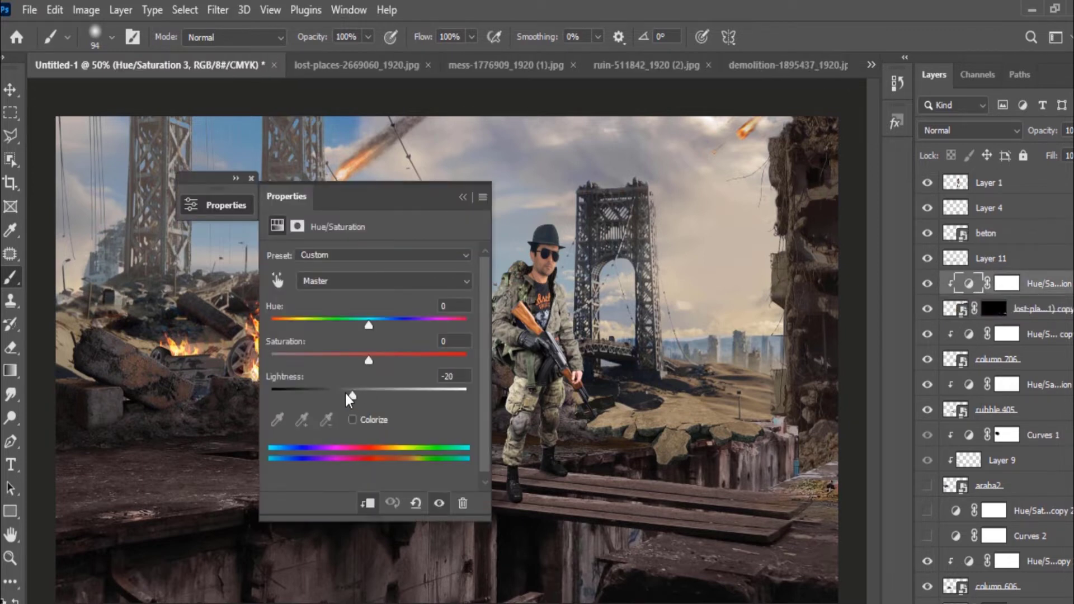
click(460, 199)
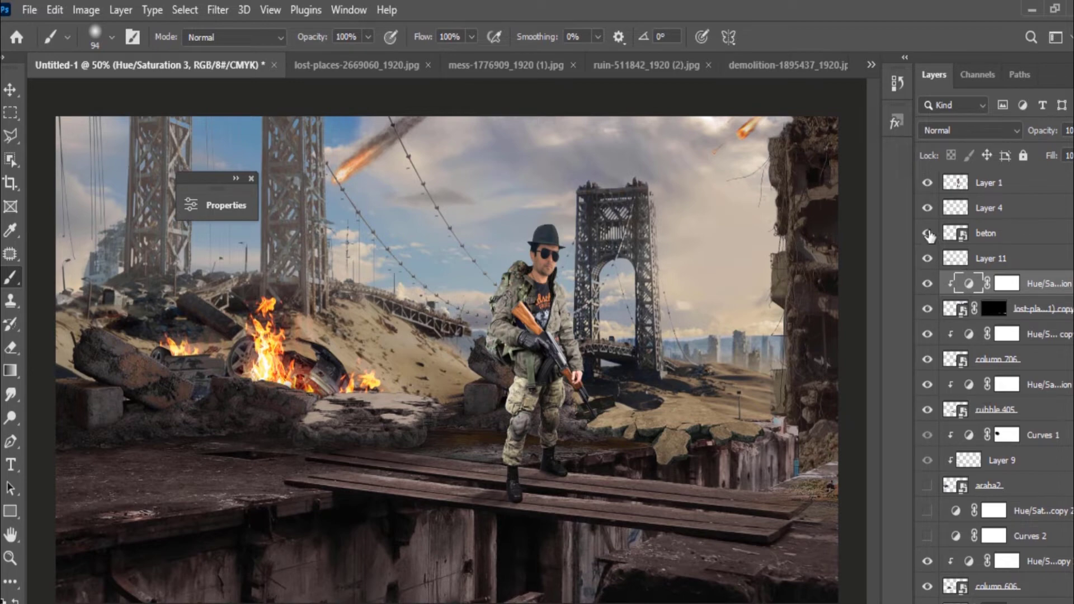
right_click(1015, 186)
click(844, 24)
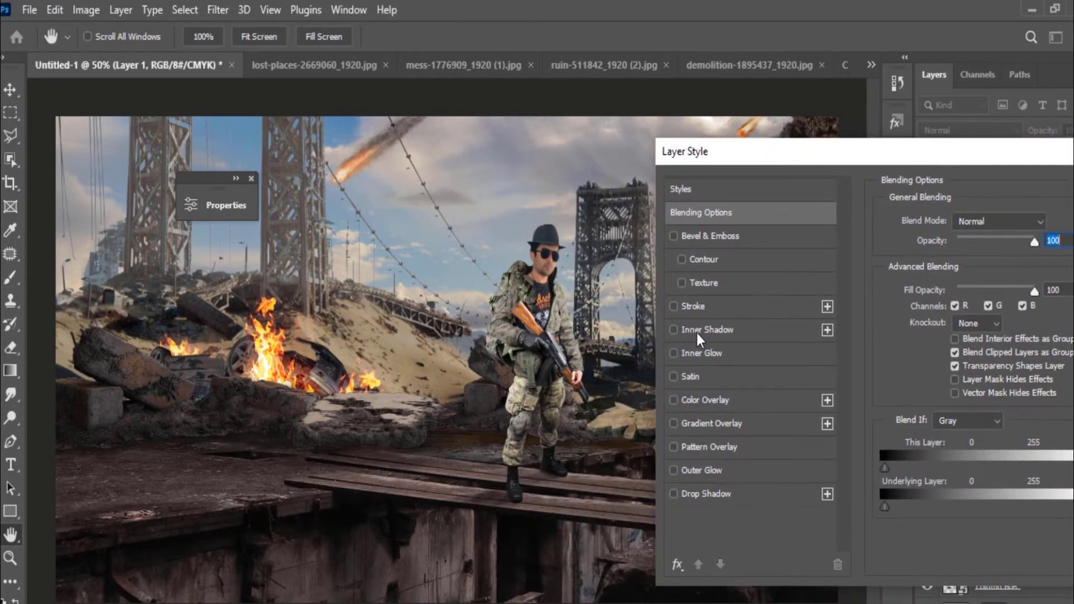
- Enable Bevel & Emboss and an orange Inner Shadow at angle 61, size 7
click(673, 236)
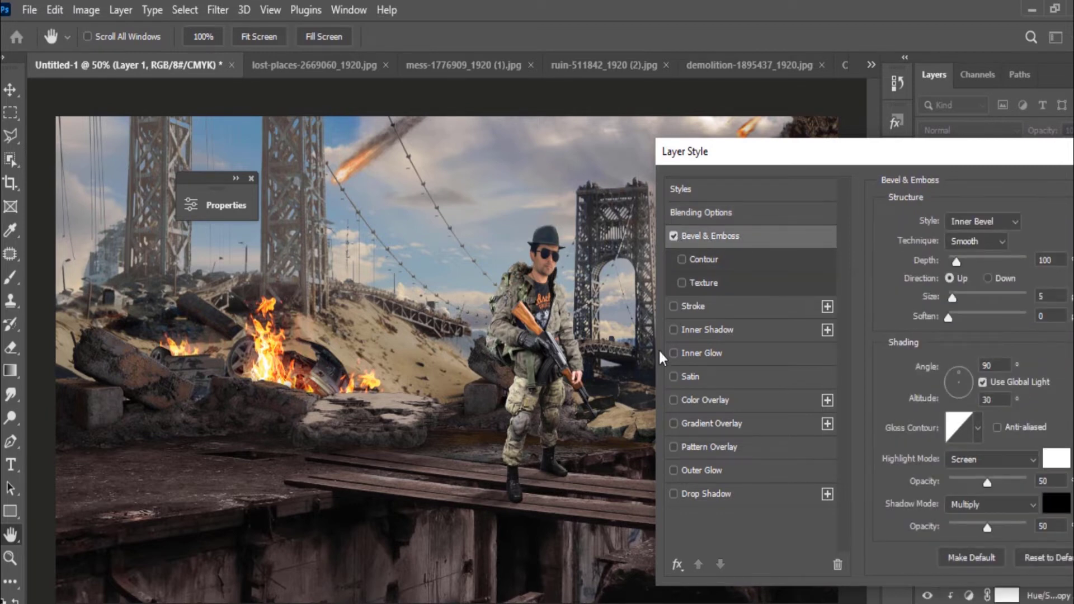
click(669, 329)
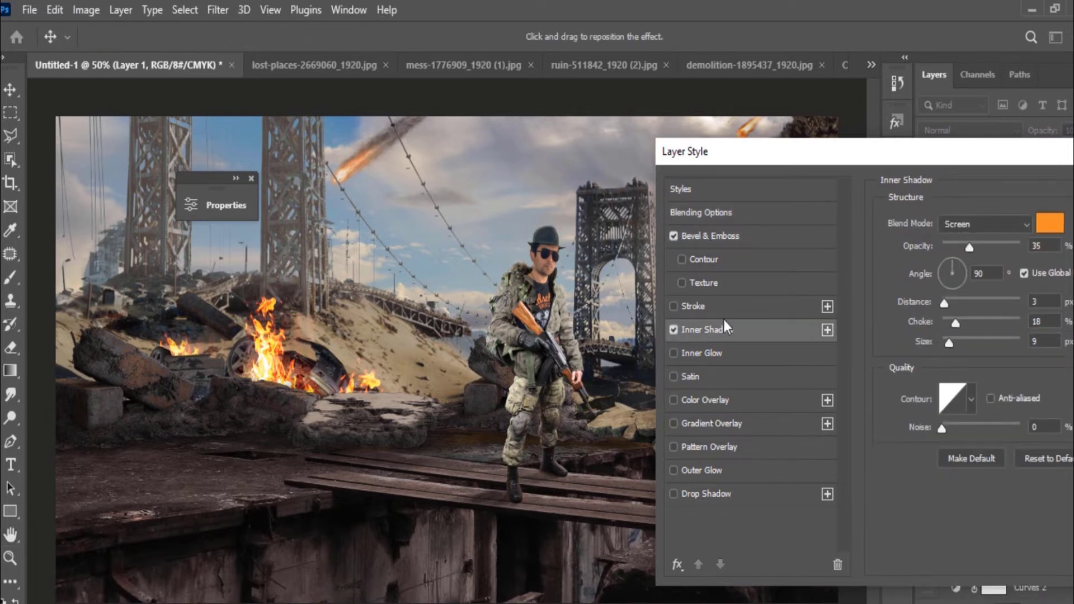
click(959, 258)
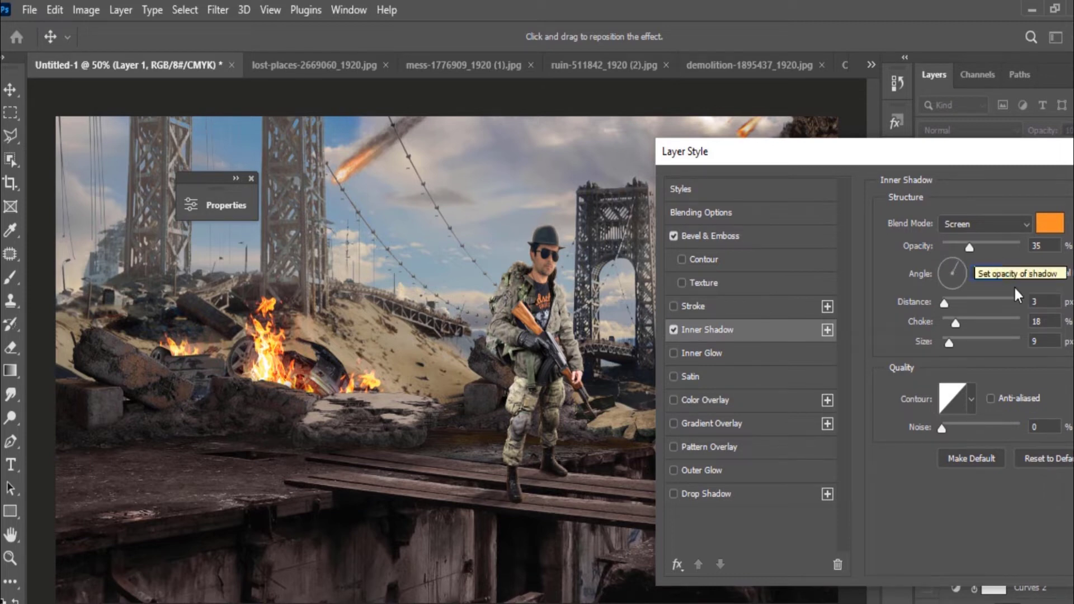
drag(944, 341, 949, 343)
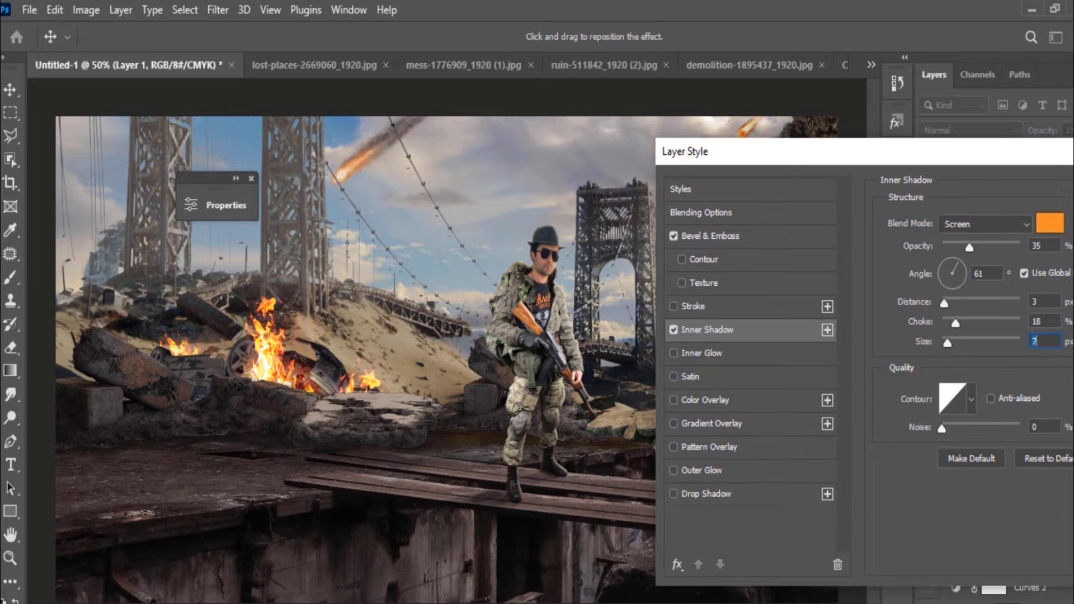
click(647, 241)
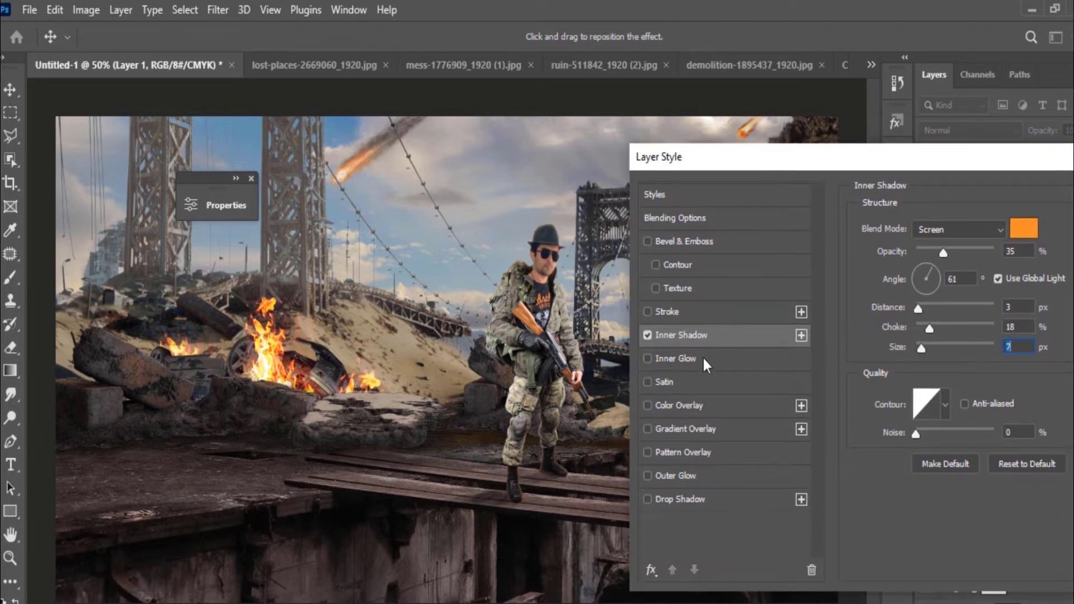
- Set the bevel depth to 84% and enable Inner Glow
scroll(541, 241, up, 1)
scroll(541, 241, up, 1)
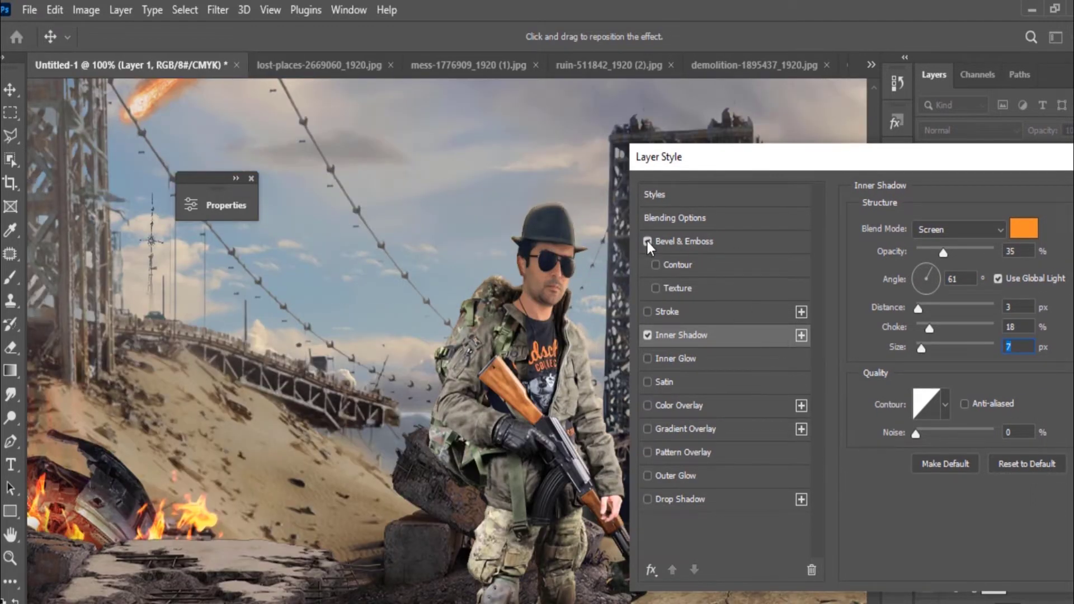
click(689, 242)
drag(951, 265, 930, 265)
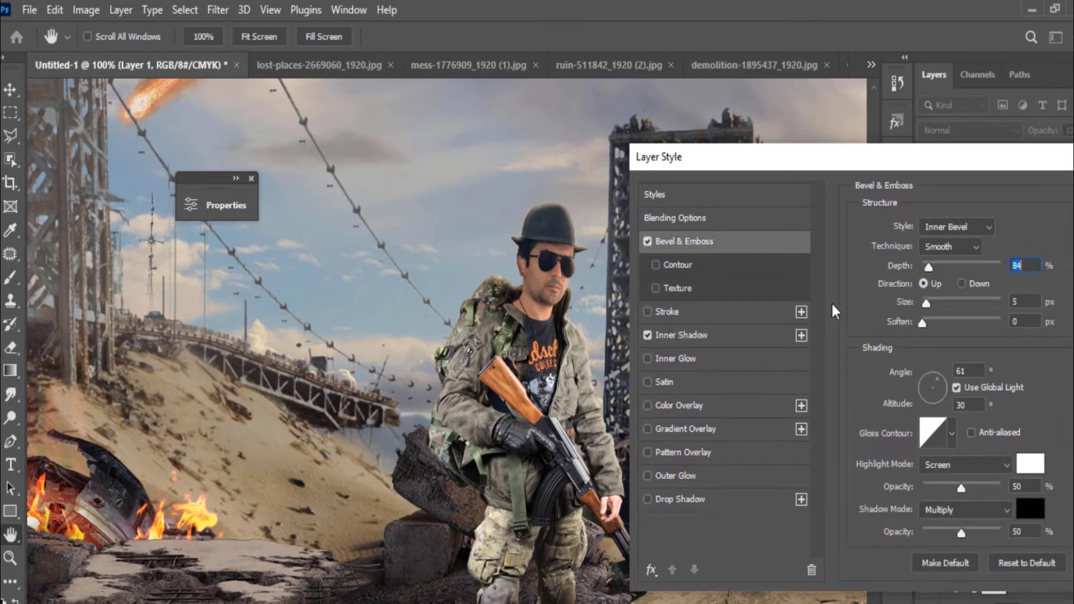
click(647, 358)
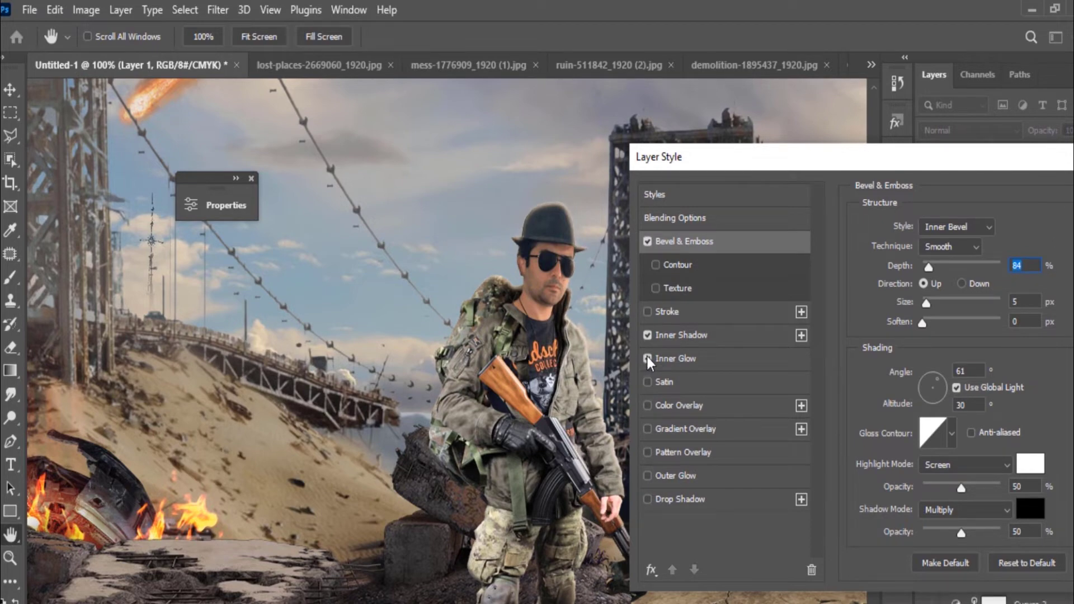
- Apply the soldier's layer styles and split them into separate layers
click(921, 190)
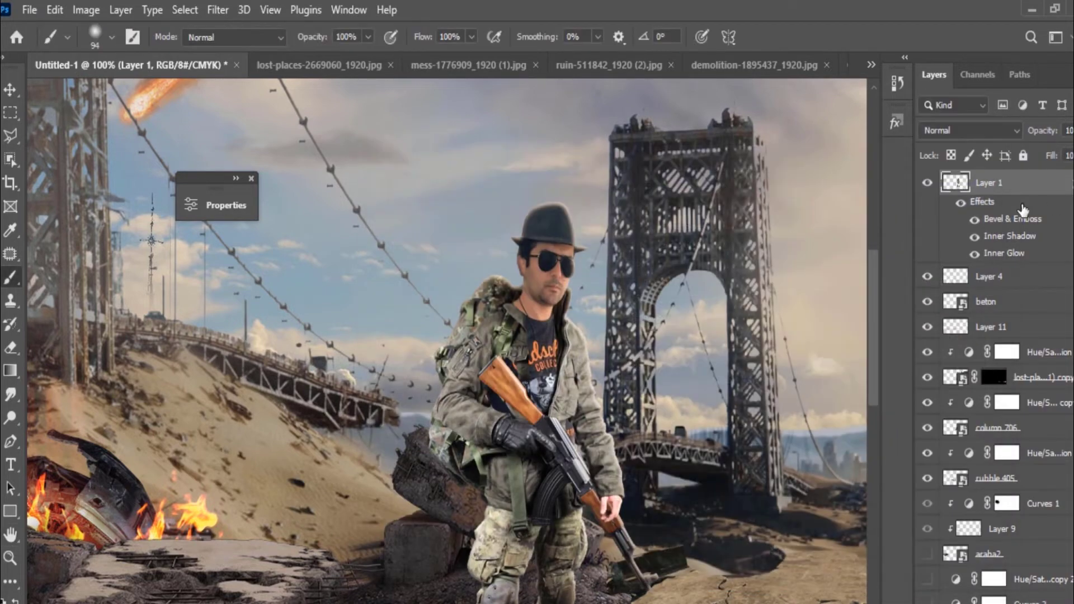
right_click(1022, 210)
click(1037, 498)
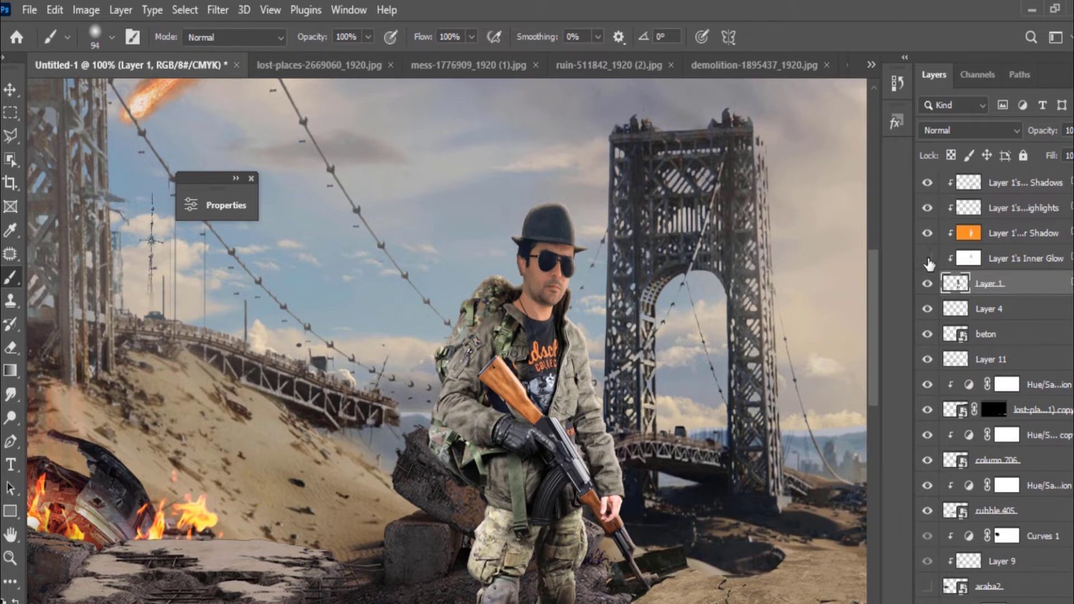
click(1011, 259)
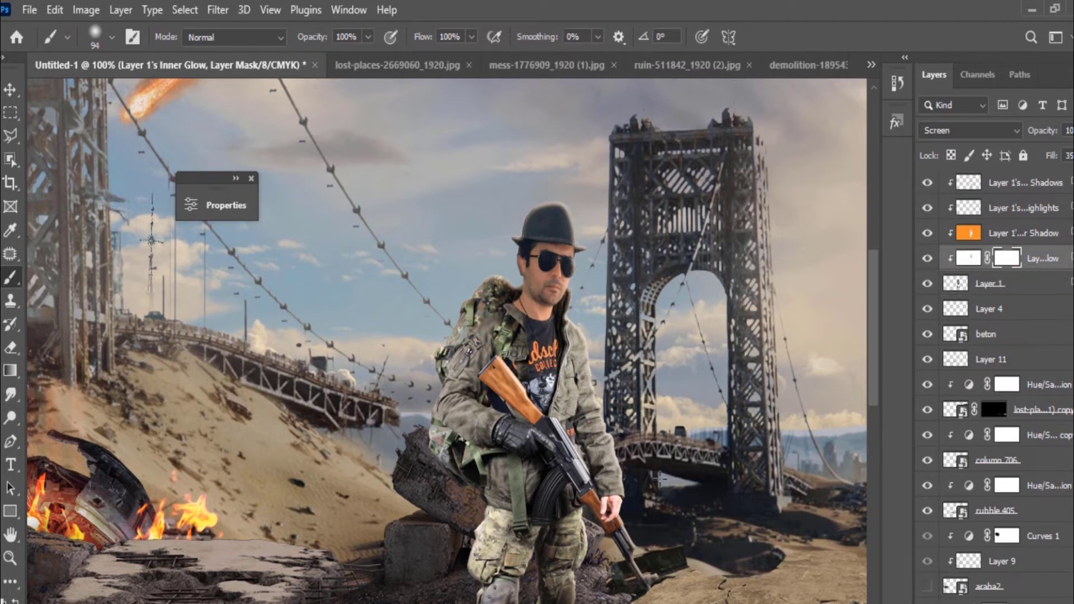
- Toggle the shadow, highlight and inner glow layers to compare, then target the Inner Glow mask
scroll(479, 571, down, 3)
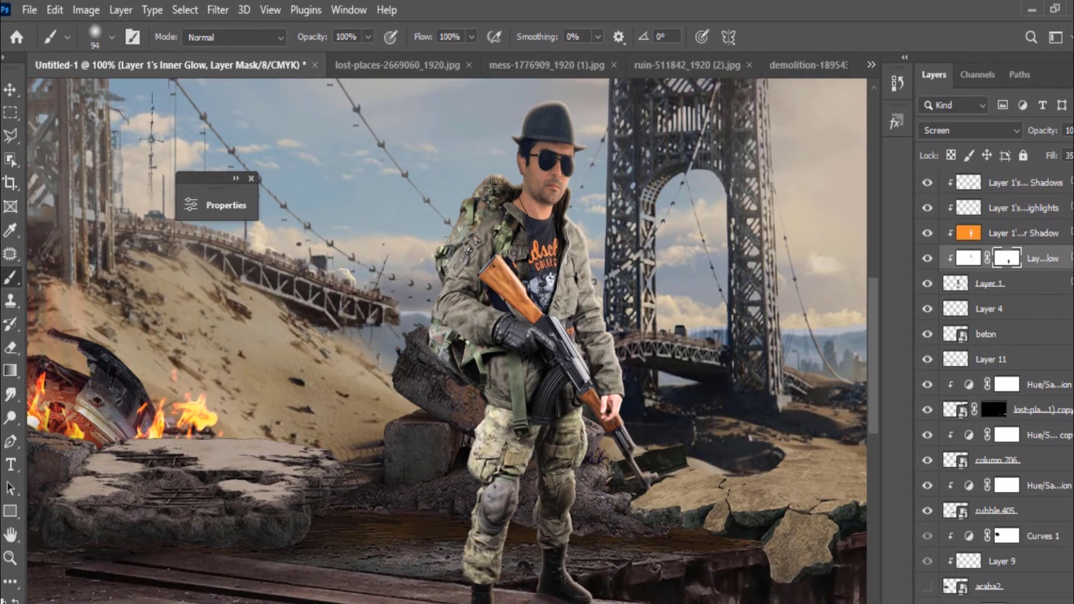
click(926, 233)
click(926, 233)
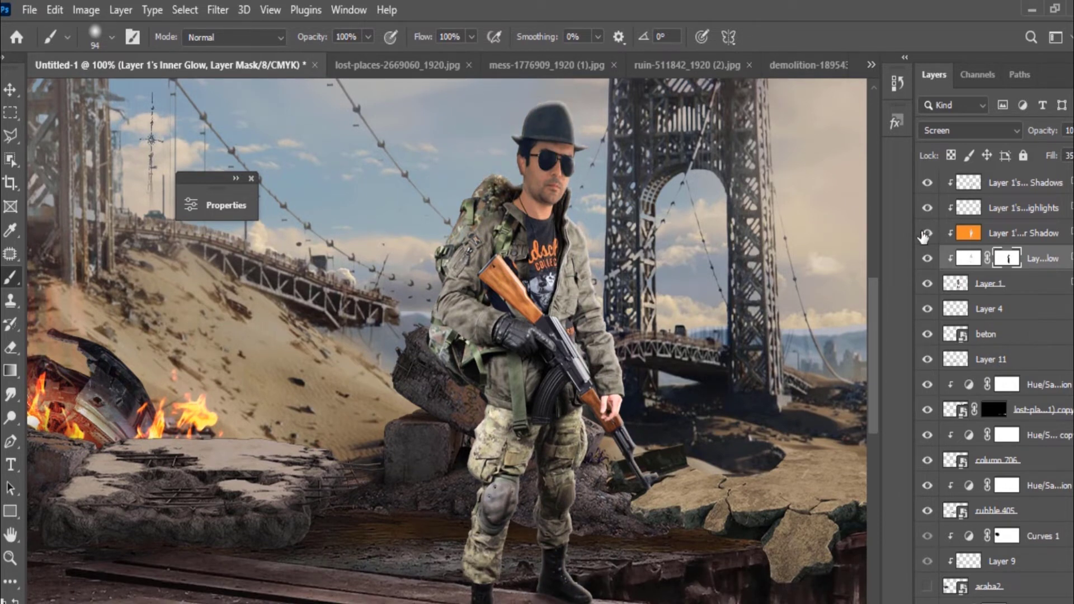
click(926, 208)
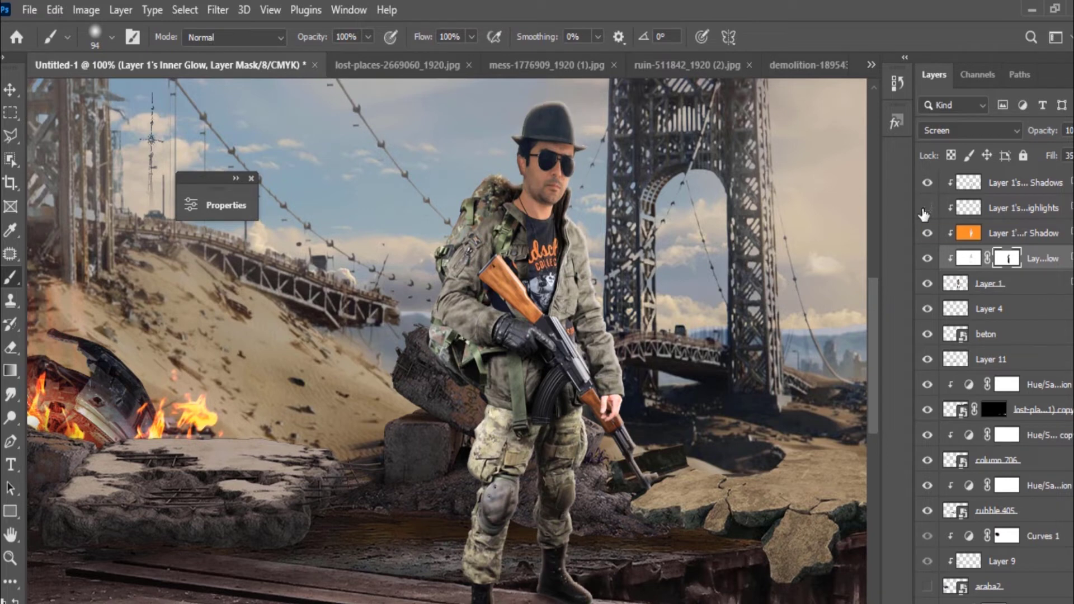
click(926, 183)
click(927, 183)
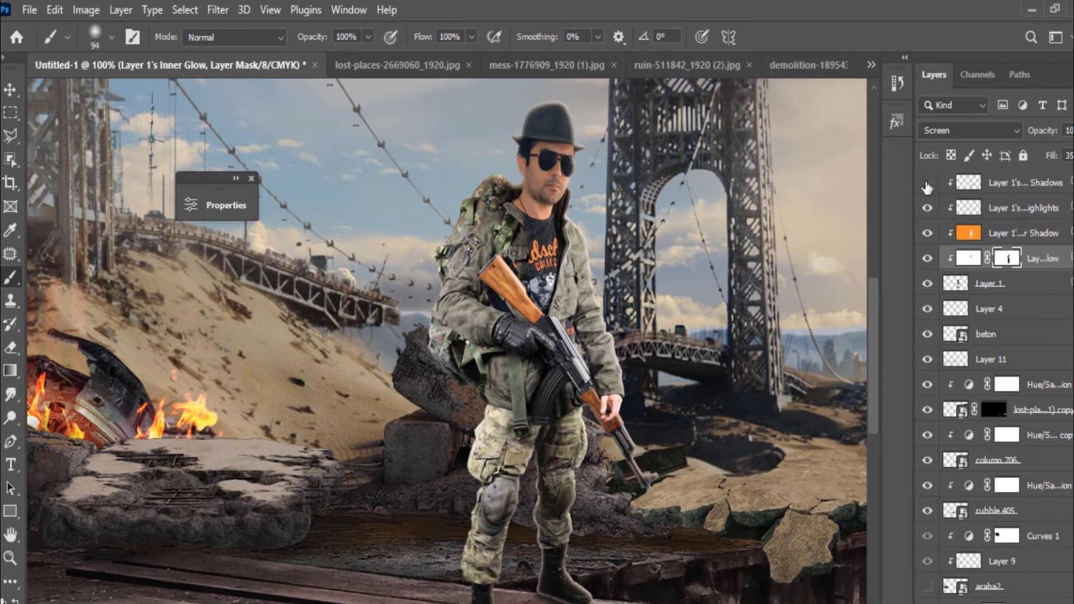
click(927, 208)
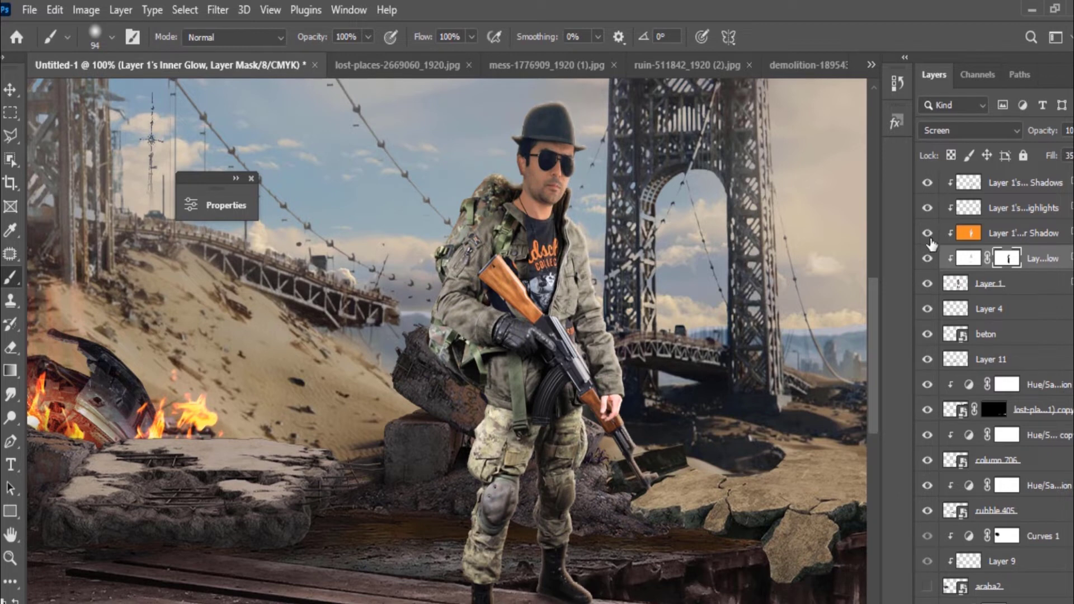
click(927, 258)
click(968, 258)
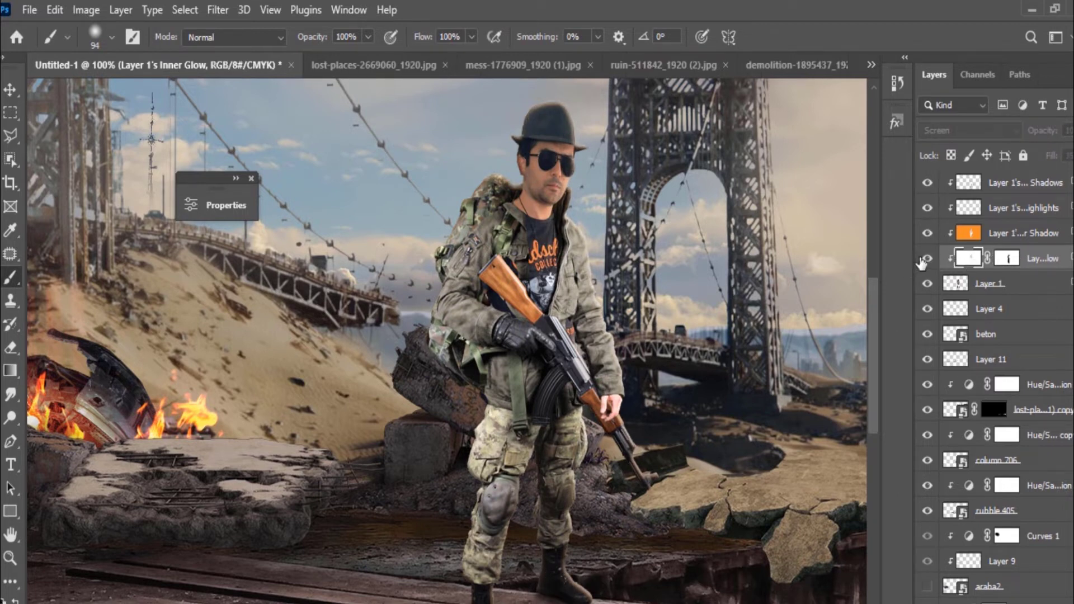
click(927, 258)
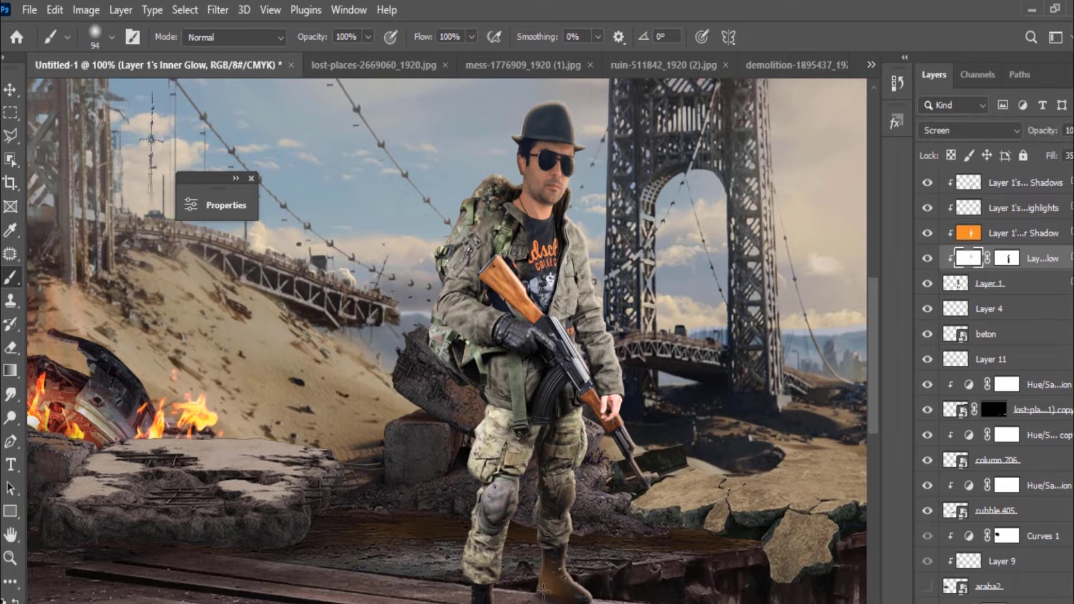
click(1007, 258)
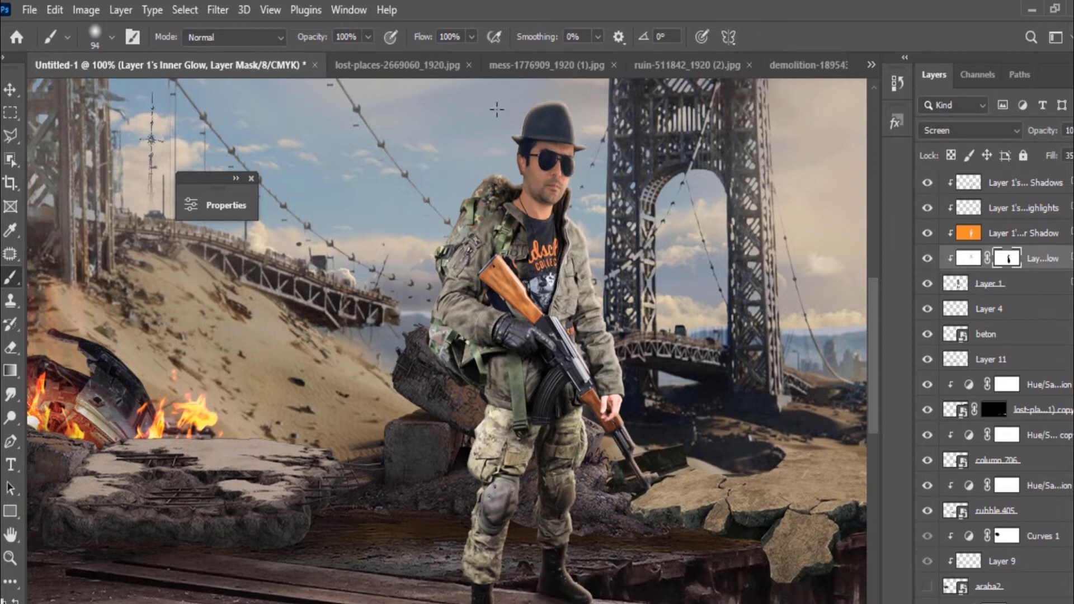
- Mask the Inner Shadow layer and paint out its effect near the hat
click(968, 233)
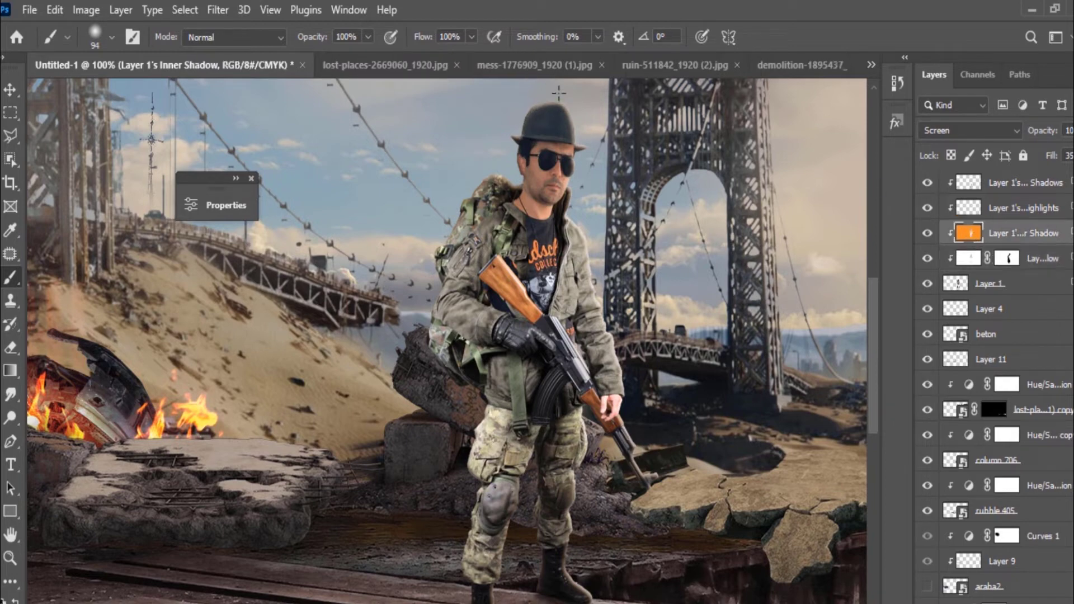
click(961, 602)
drag(523, 128, 546, 120)
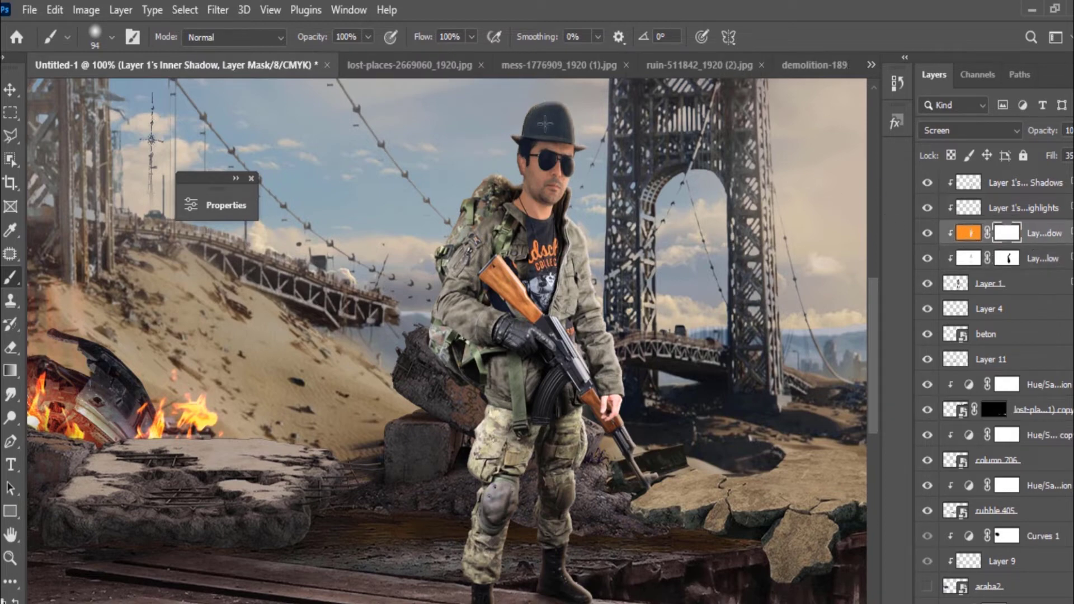
key(ctrl+minus)
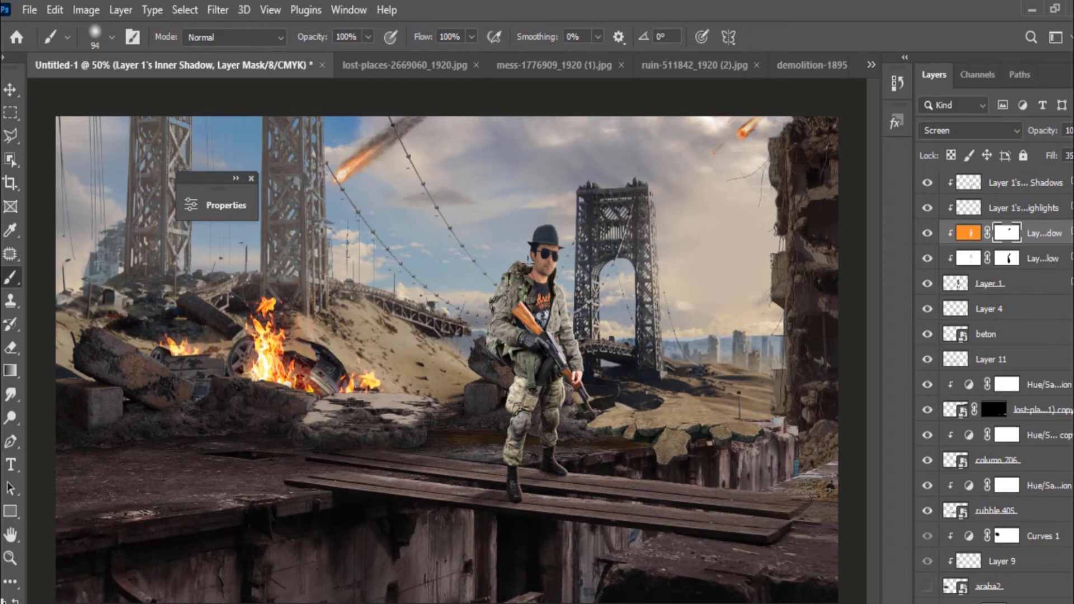
click(1005, 287)
click(978, 602)
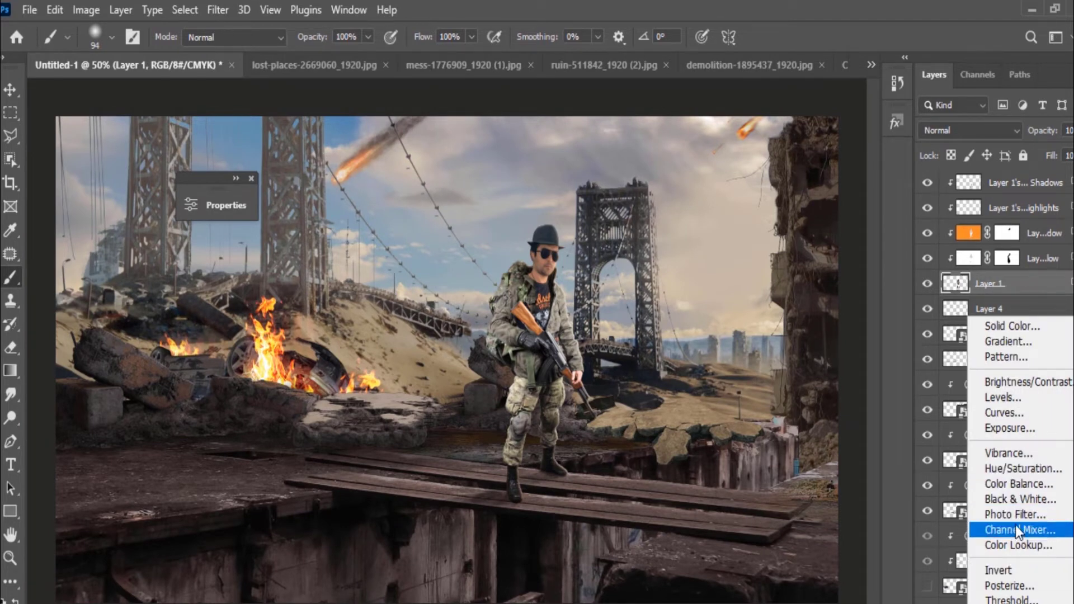
- Darken the soldier with a pulled-down Curves layer and a Hue/Saturation lightness of about -48
click(1004, 412)
drag(378, 396, 380, 408)
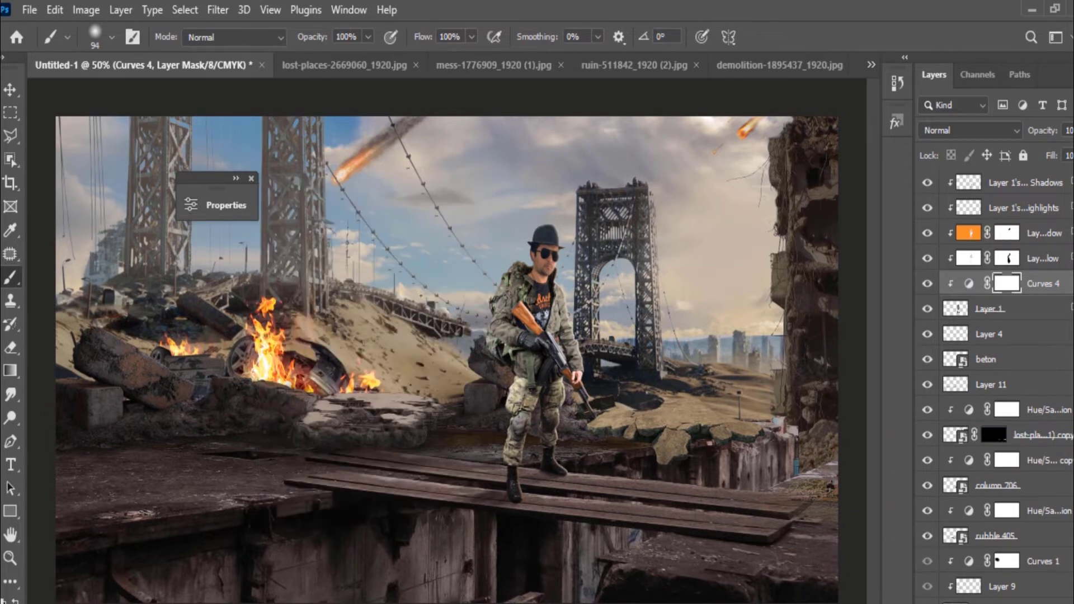
click(979, 602)
click(1023, 462)
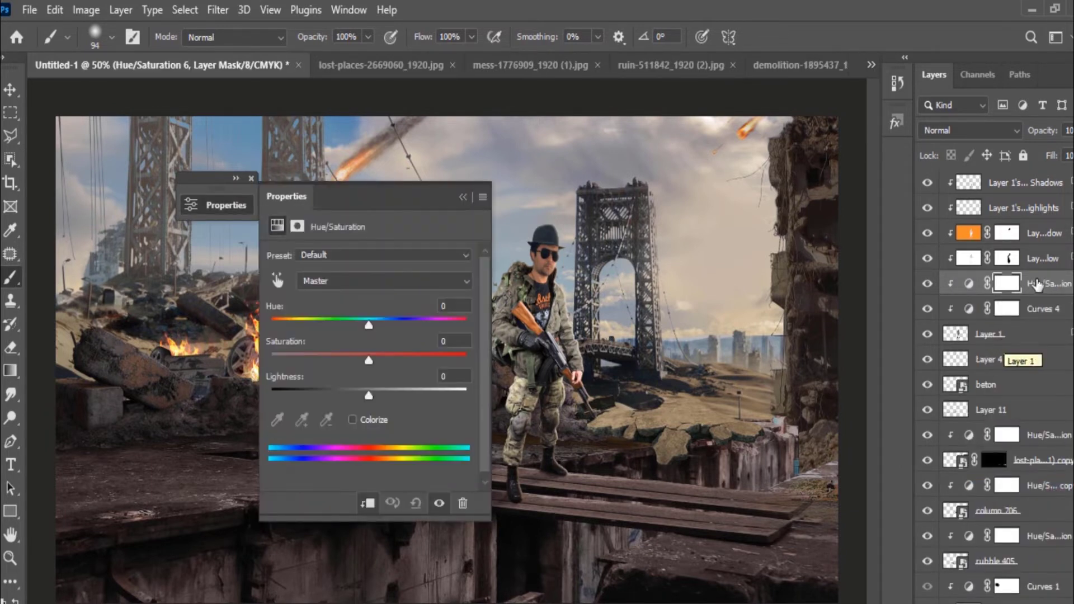
drag(368, 396, 324, 396)
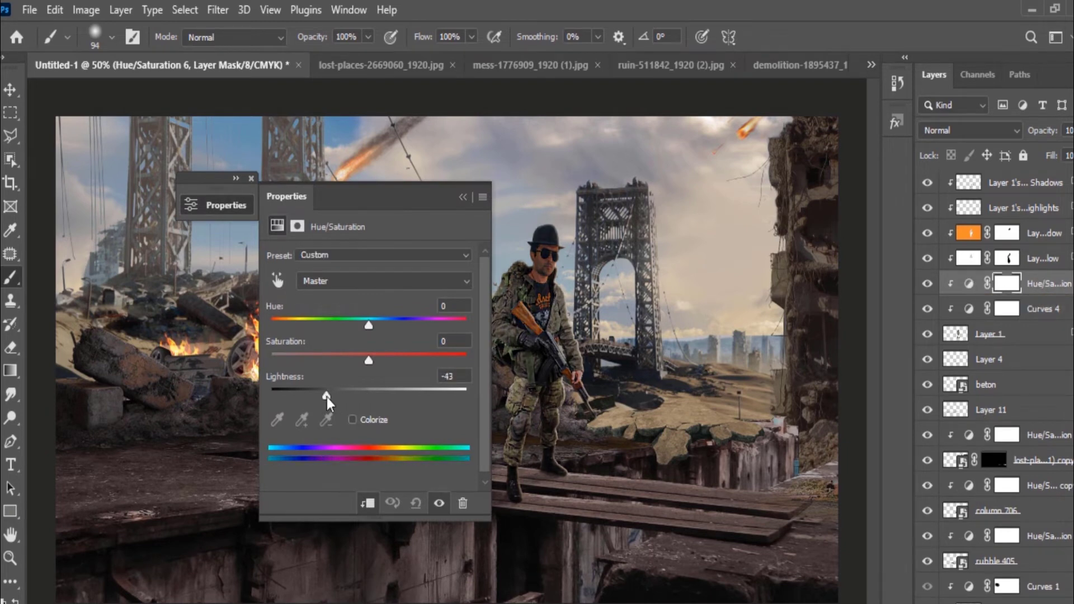
click(463, 197)
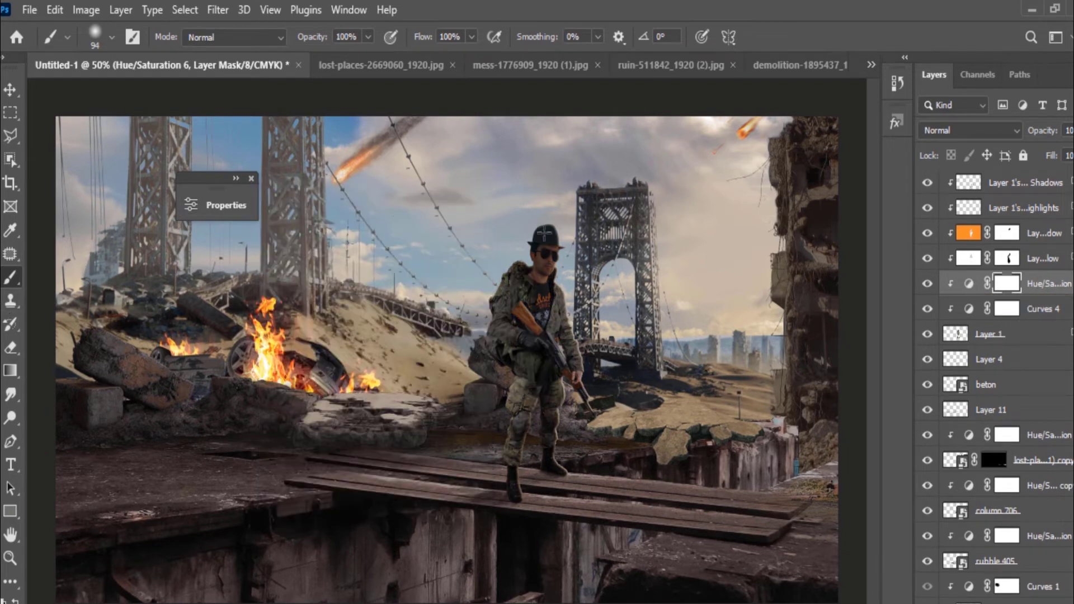
- Paint the Hue/Saturation mask to restore brightness on the soldier's body, arm and gun
mouse_move(559, 264)
mouse_down()
mouse_move(546, 269)
mouse_move(547, 474)
mouse_up()
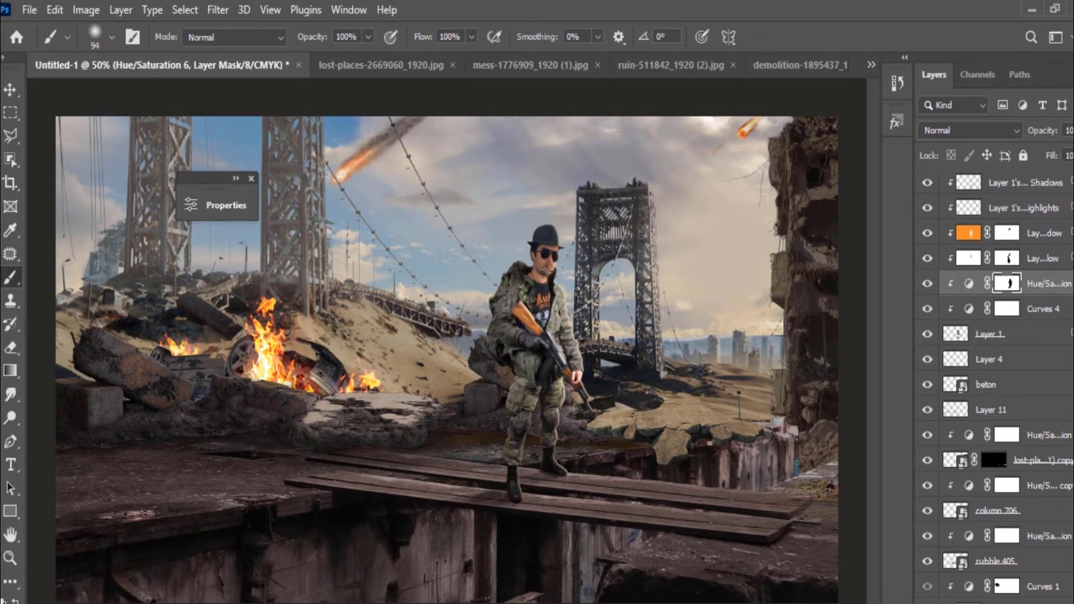
drag(512, 342, 525, 309)
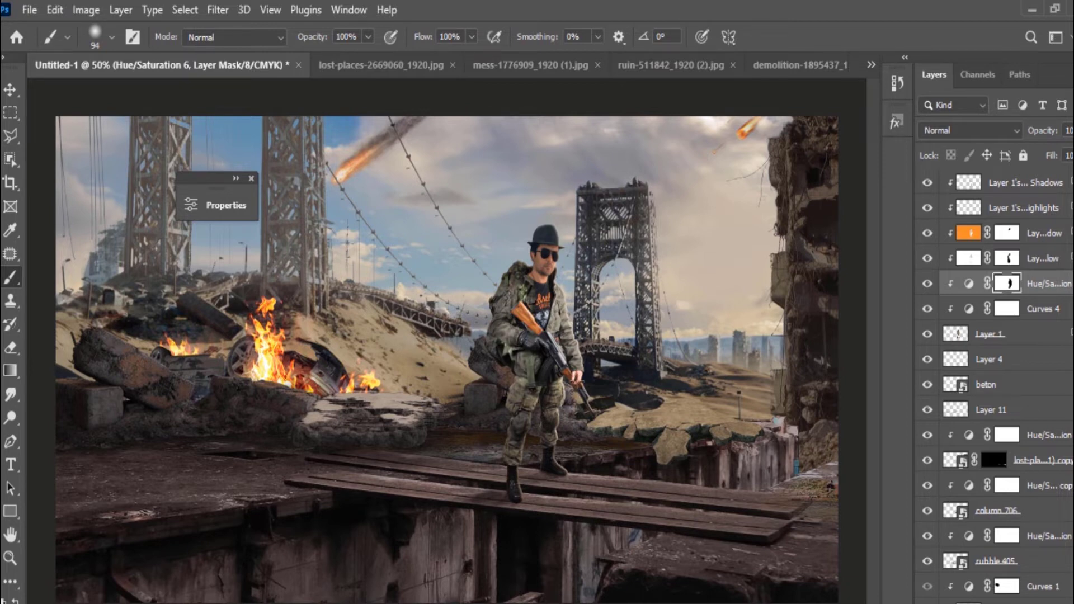
click(10, 112)
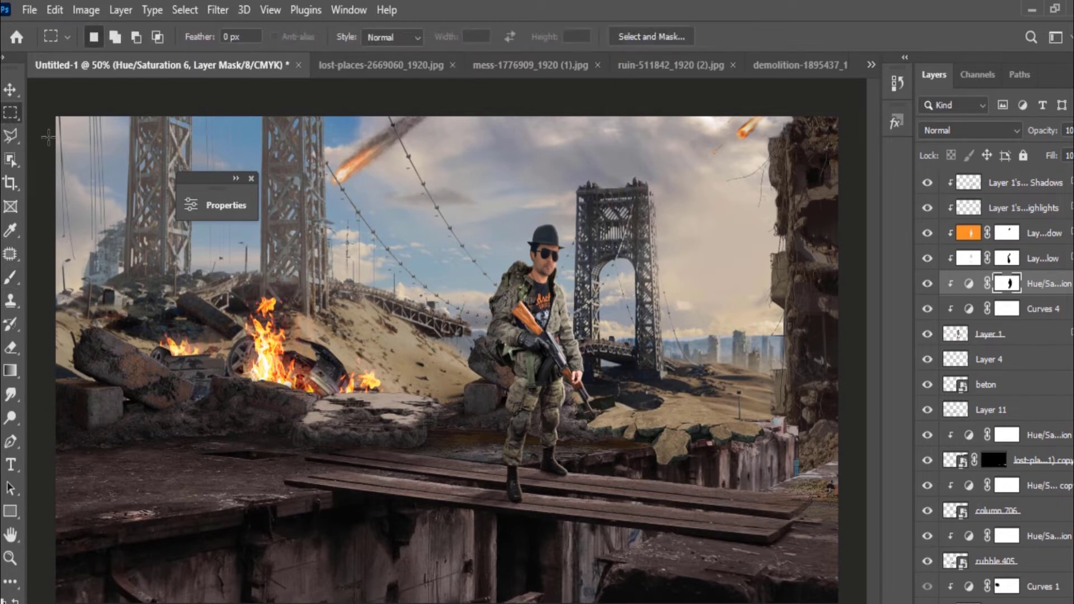
- Add new Layer 13 for fog and import a fog brush set
key(b)
click(1006, 189)
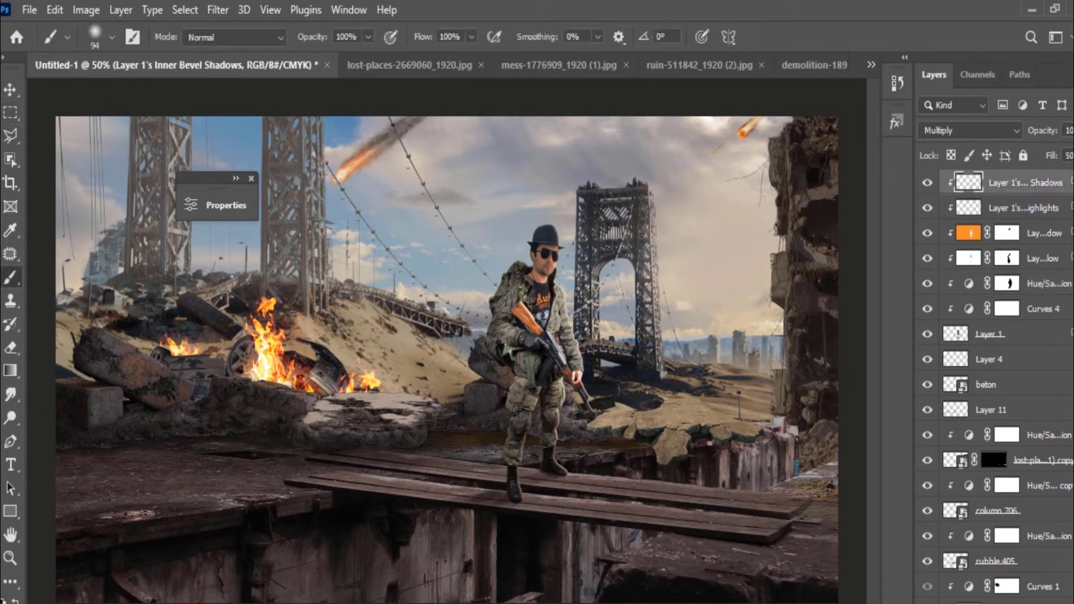
key(ctrl+shift+alt+n)
right_click(582, 554)
scroll(487, 554, down, 3)
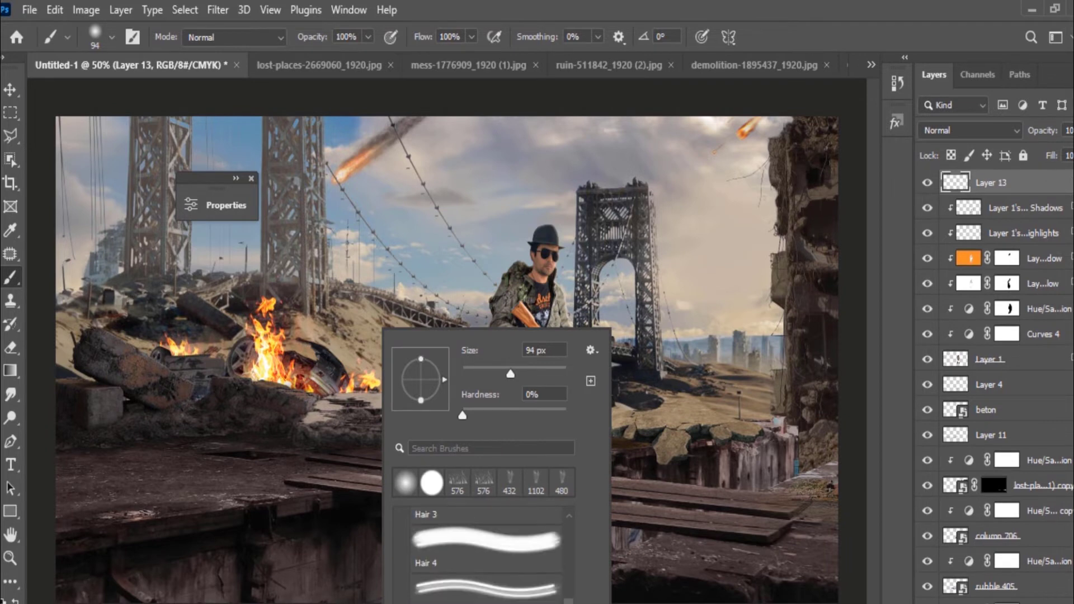
scroll(486, 554, down, 3)
scroll(487, 554, down, 3)
scroll(425, 565, down, 2)
scroll(408, 570, down, 2)
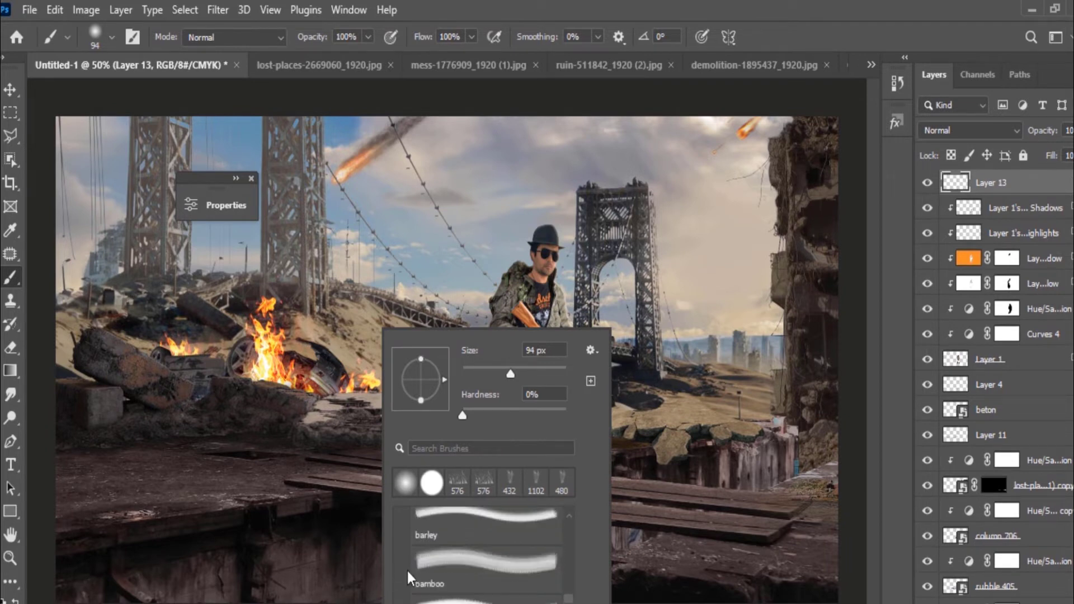
scroll(408, 571, down, 2)
scroll(408, 571, down, 2)
click(591, 350)
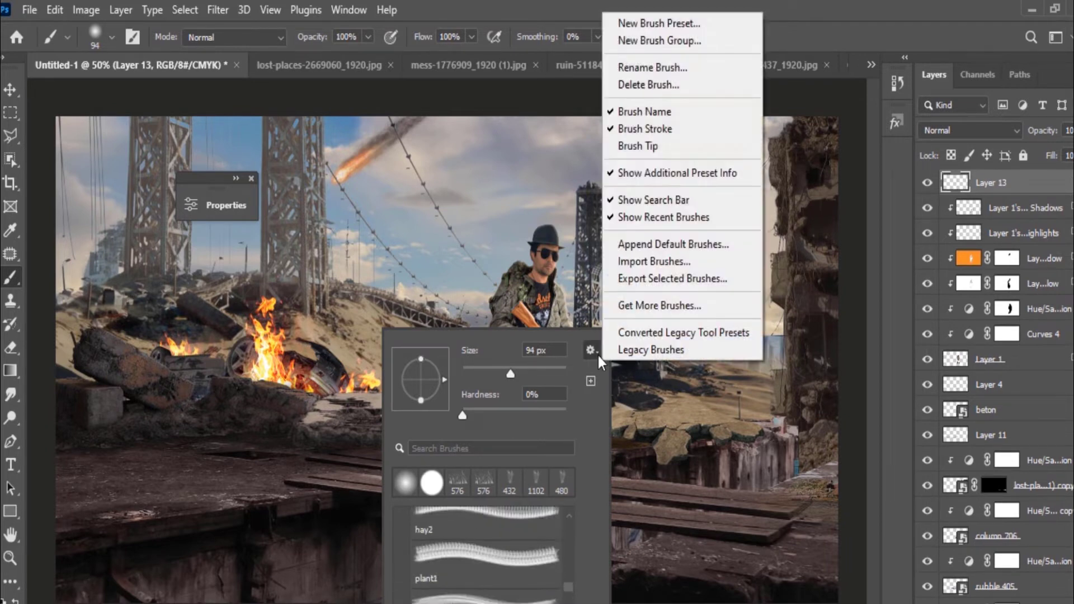
click(653, 261)
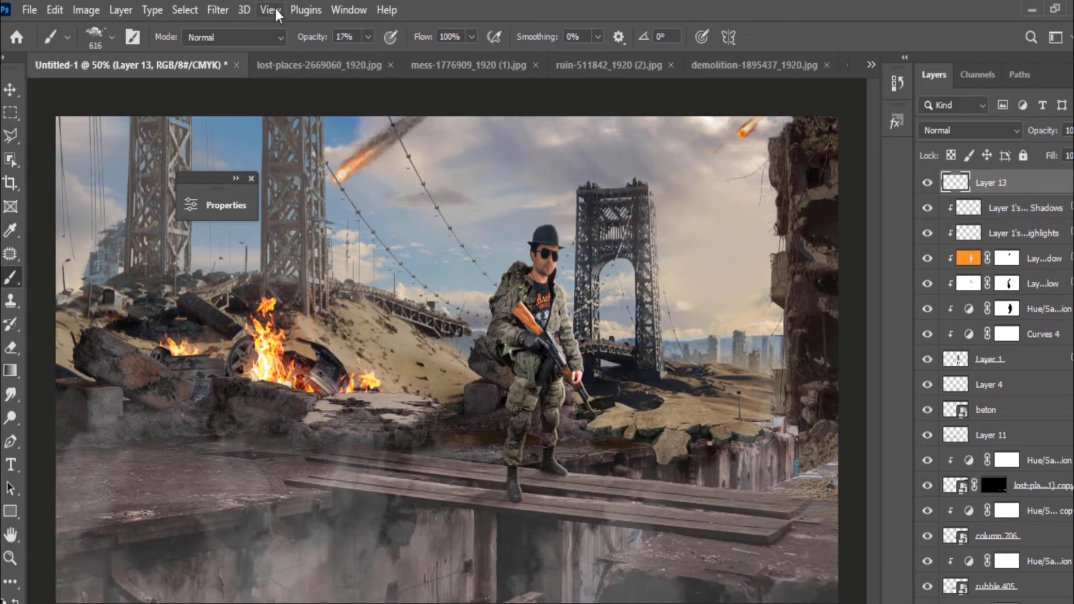
- Gaussian-blur the fog 22.2 px, stretch it taller toward the sky, and add empty Layer 14
click(217, 10)
click(471, 305)
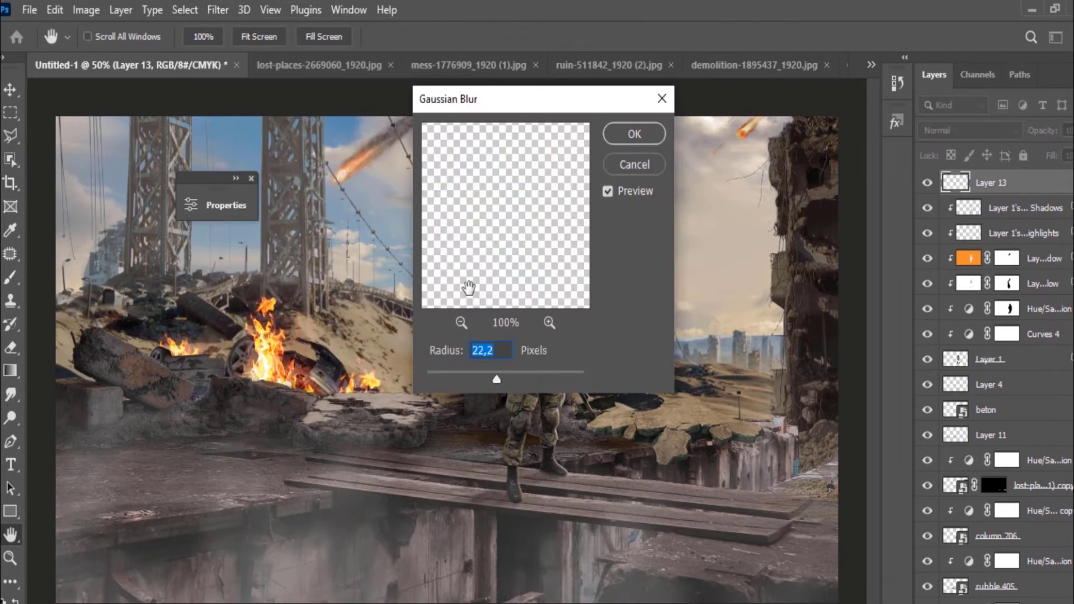
click(628, 132)
click(10, 89)
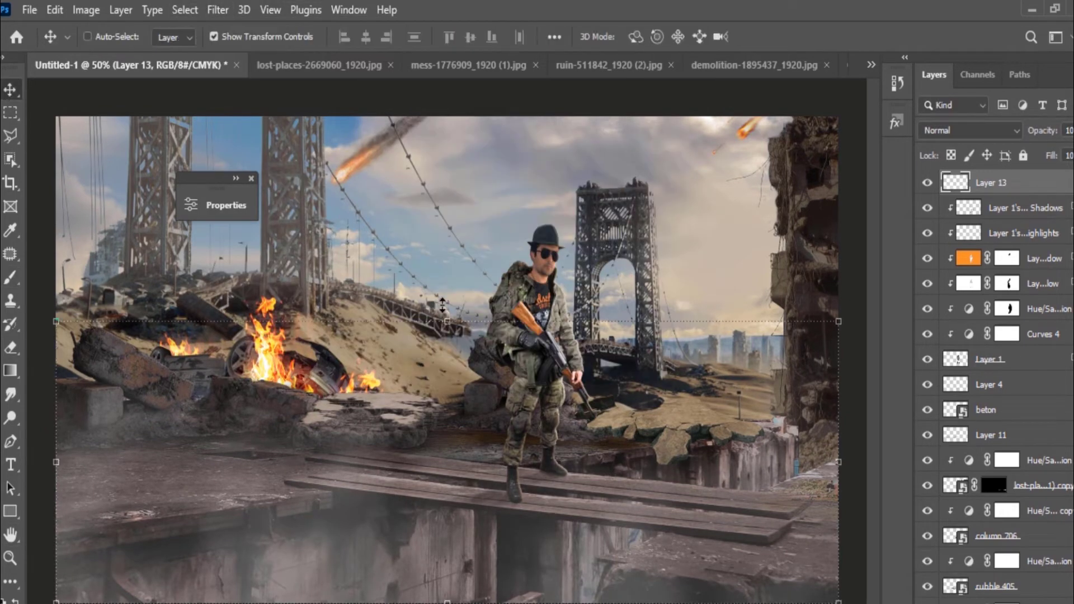
key(ctrl+t)
drag(447, 321, 447, 144)
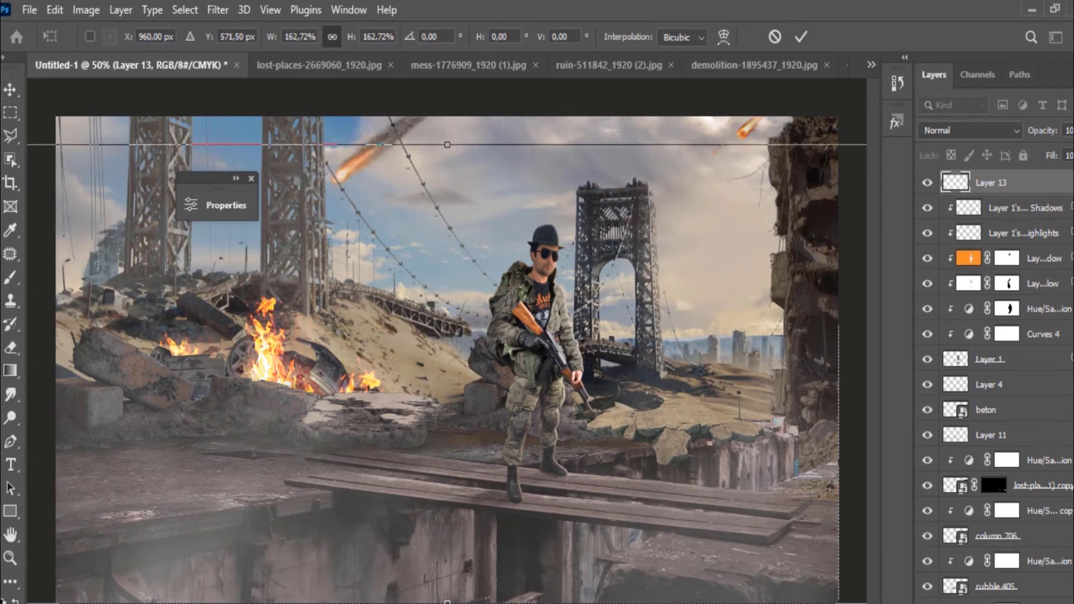
click(801, 37)
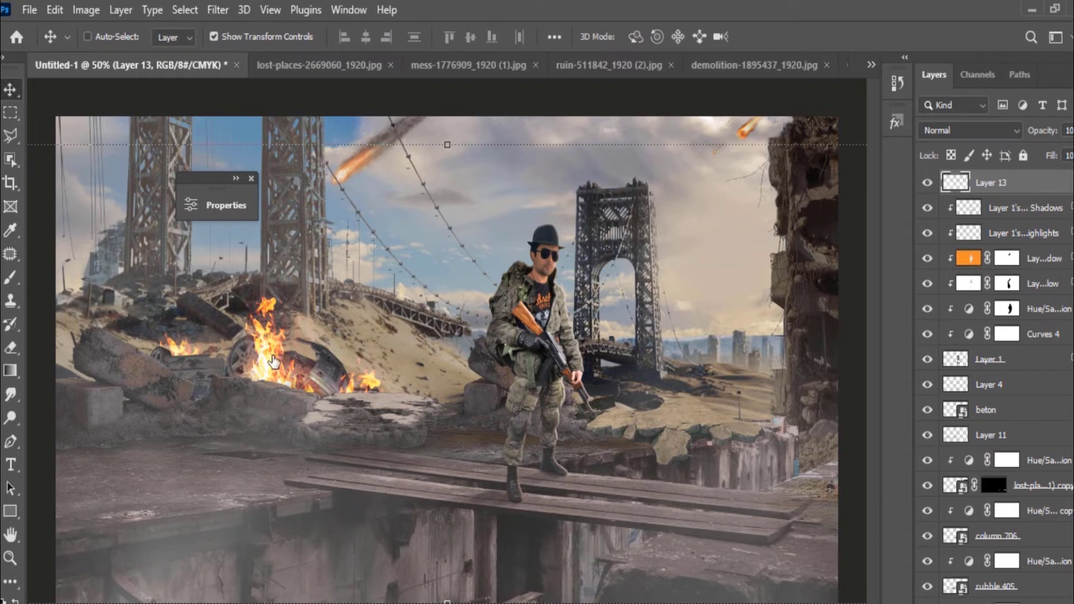
key(ctrl+shift+alt+n)
alt+scroll(274, 363, up, 4)
- Switch to a 55 px soft round brush for painting the fire glow
key(b)
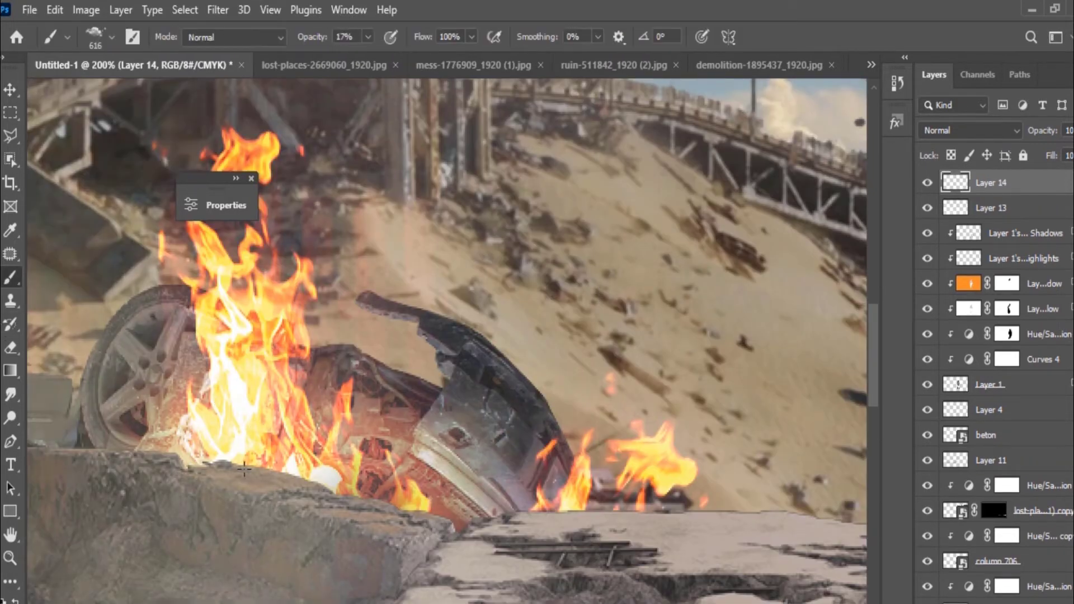
right_click(241, 463)
text(55)
key(Return)
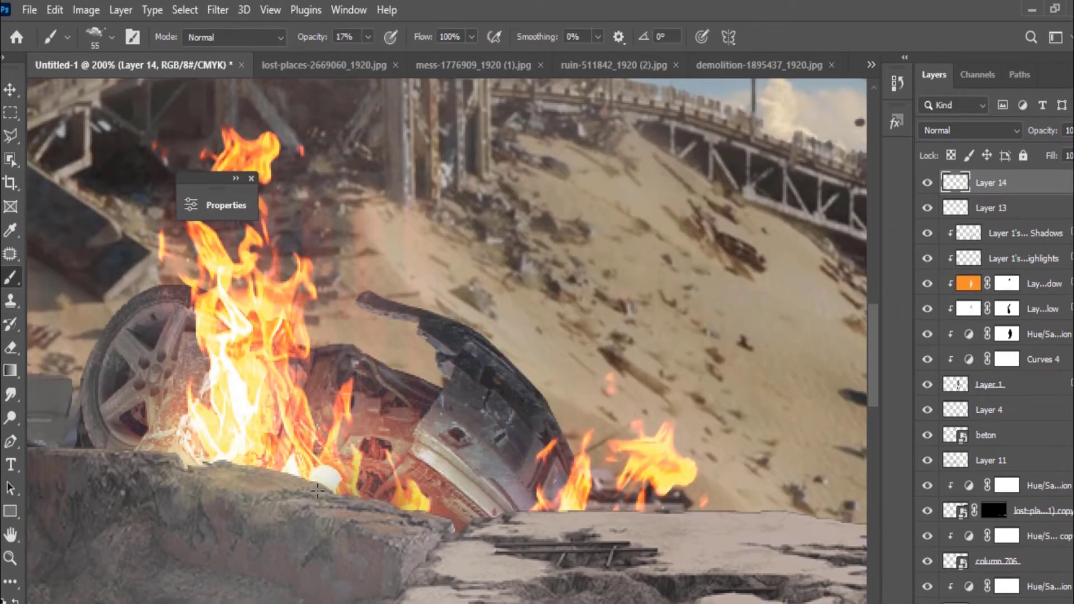
right_click(288, 481)
scroll(364, 503, up, 5)
double_click(358, 520)
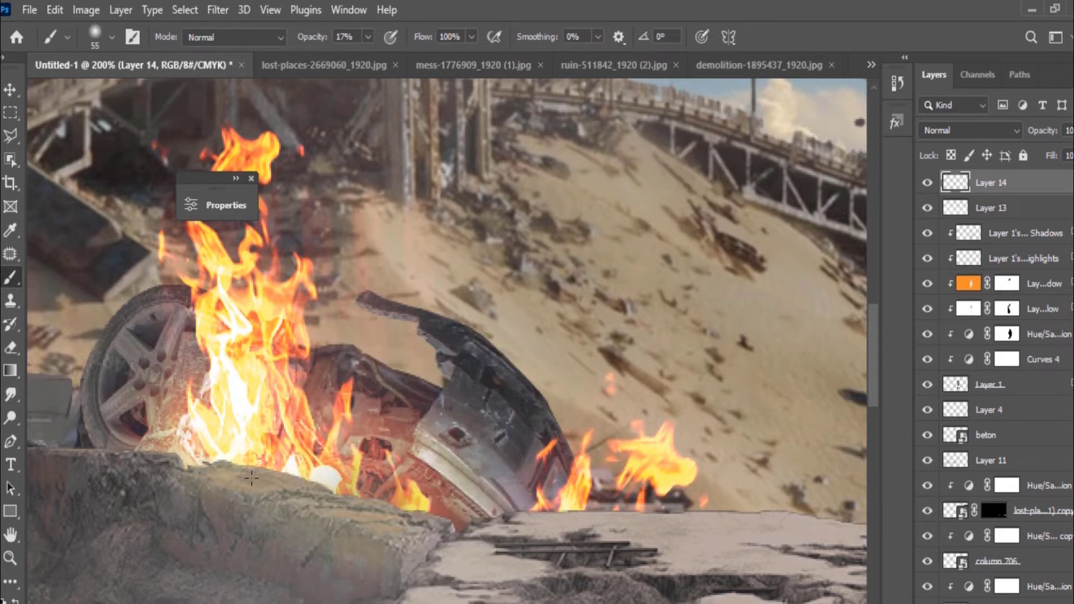
- Set Layer 14's blend mode to Overlay
click(970, 131)
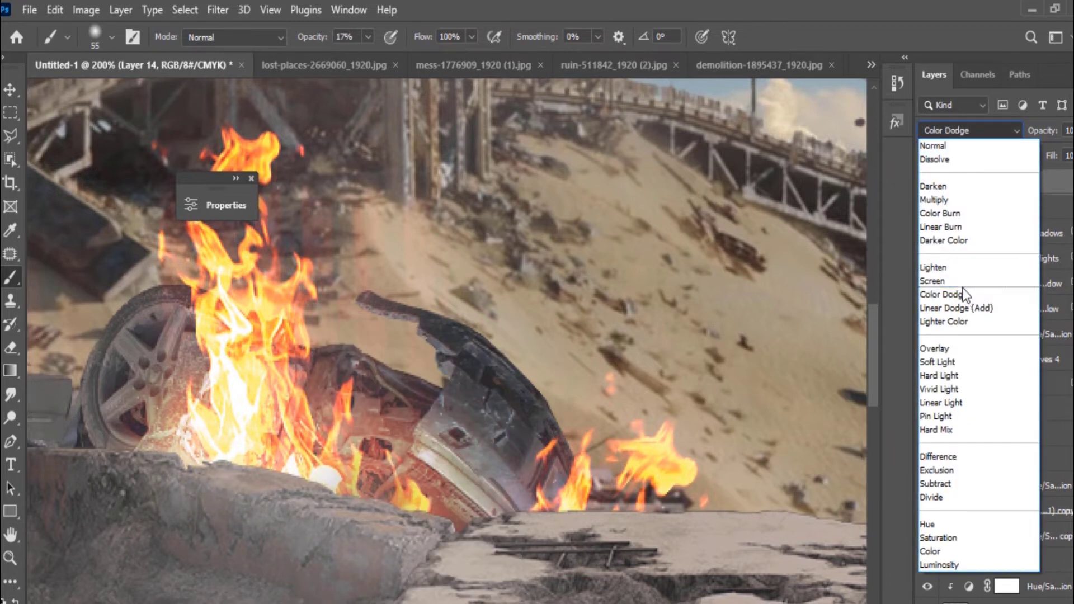
click(970, 353)
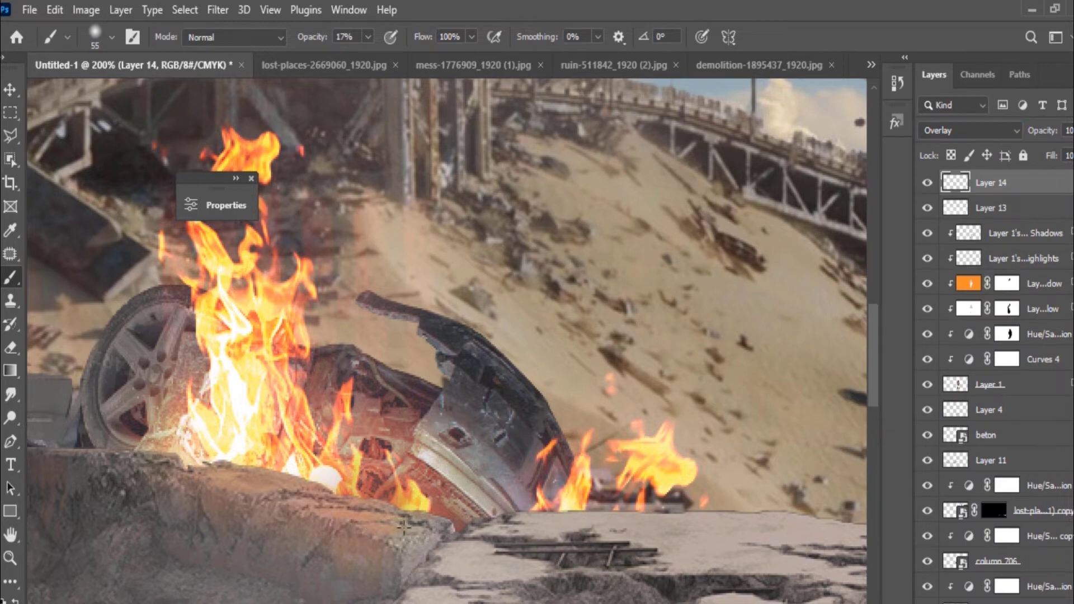
scroll(646, 537, left, 6)
scroll(326, 509, left, 4)
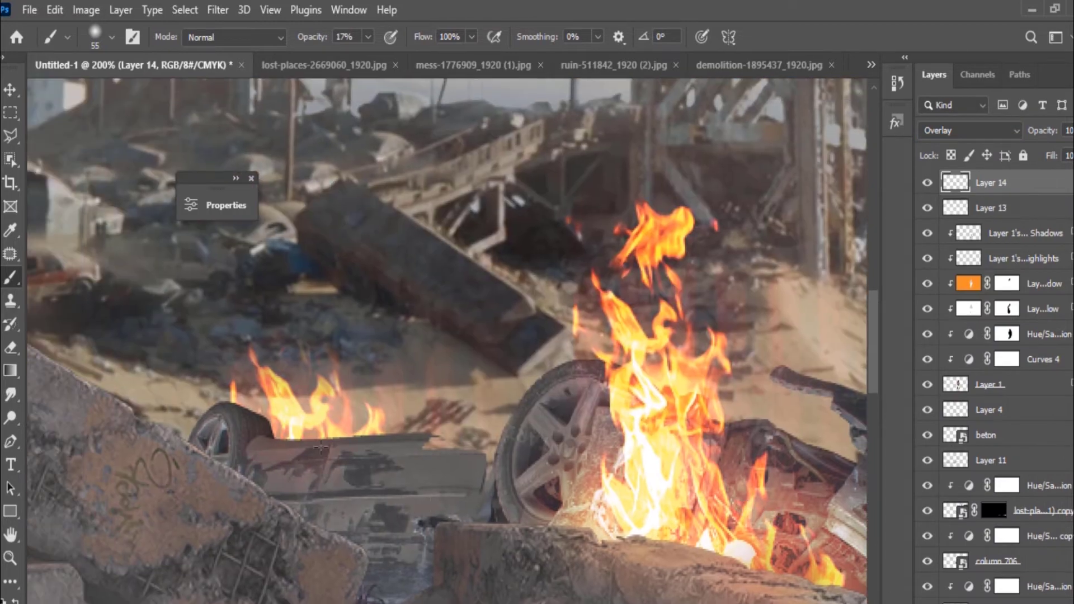
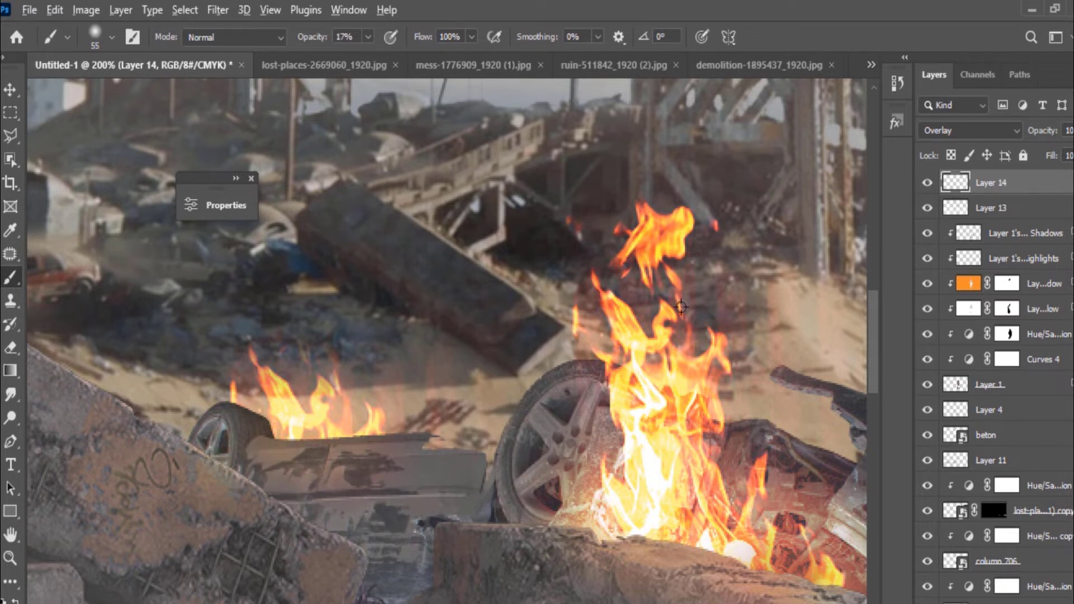
- Select the meteor layer and open its Blending Options from the right-click menu
alt+scroll(355, 408, down, 1)
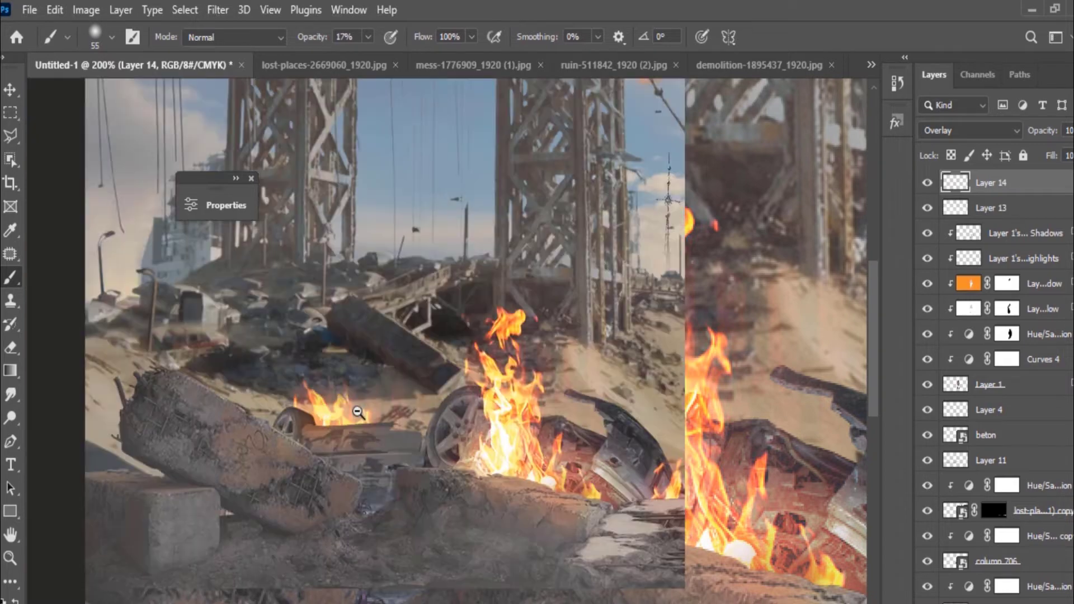
alt+scroll(355, 408, down, 1)
alt+scroll(494, 425, down, 1)
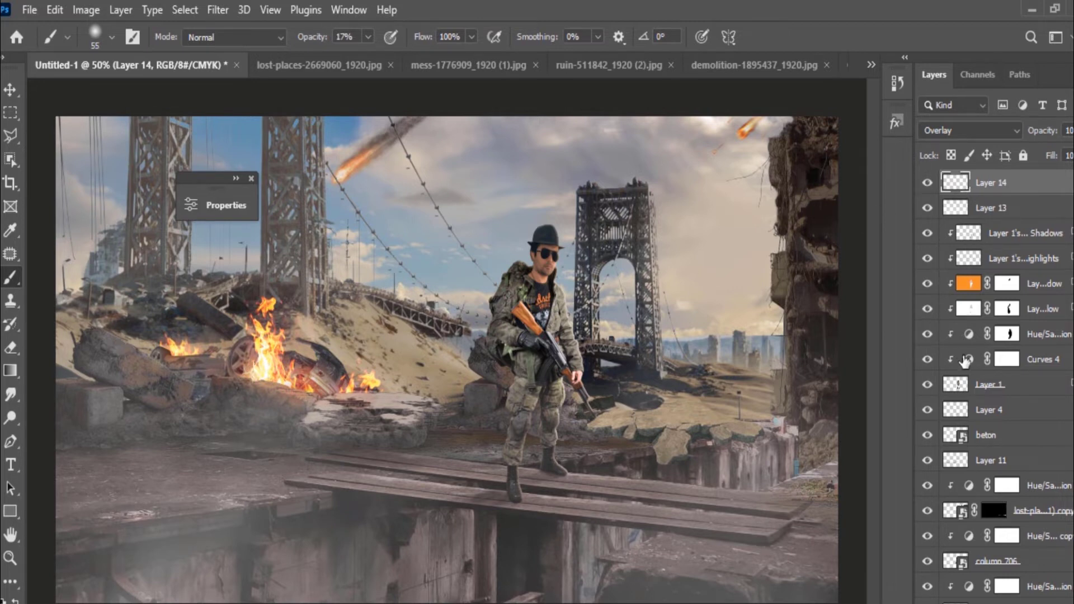
scroll(950, 364, down, 5)
scroll(951, 363, down, 5)
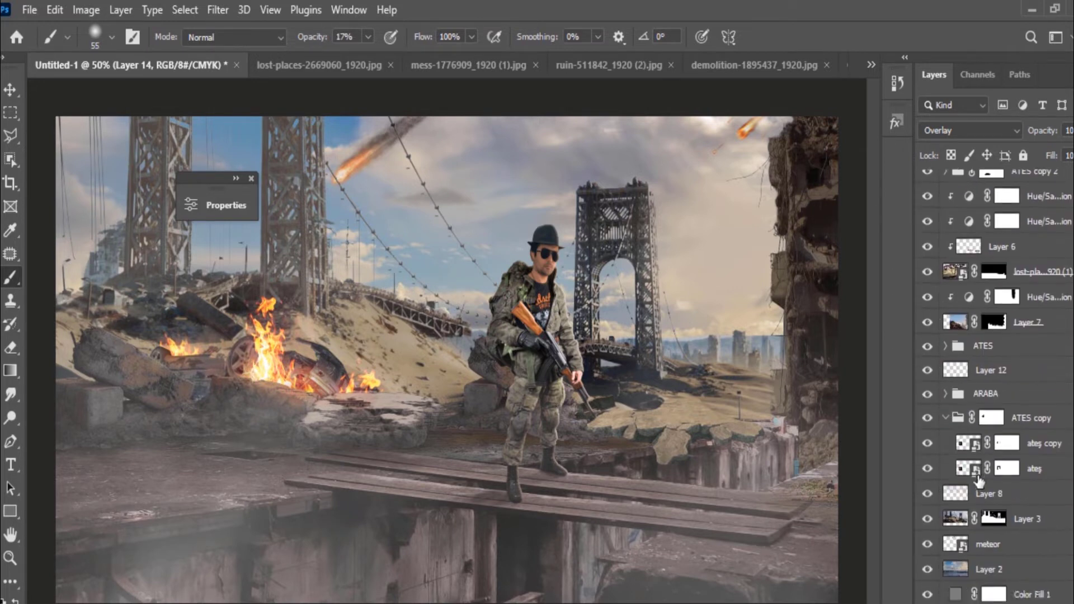
click(990, 546)
right_click(994, 545)
click(848, 27)
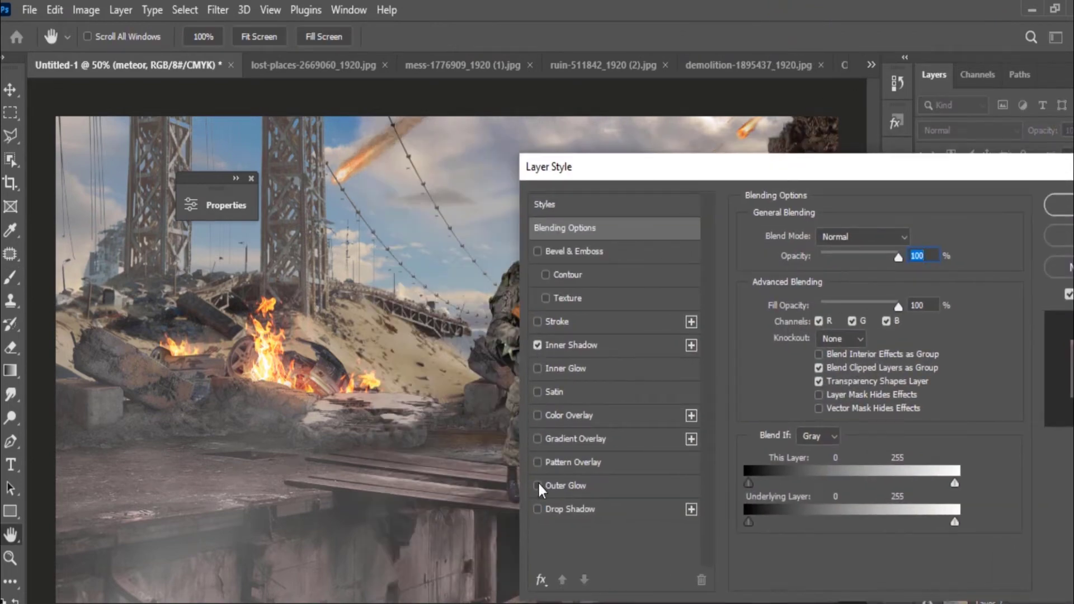
- Enable Outer Glow on the meteor with a flame-sampled orange at 100% opacity
click(567, 487)
click(786, 301)
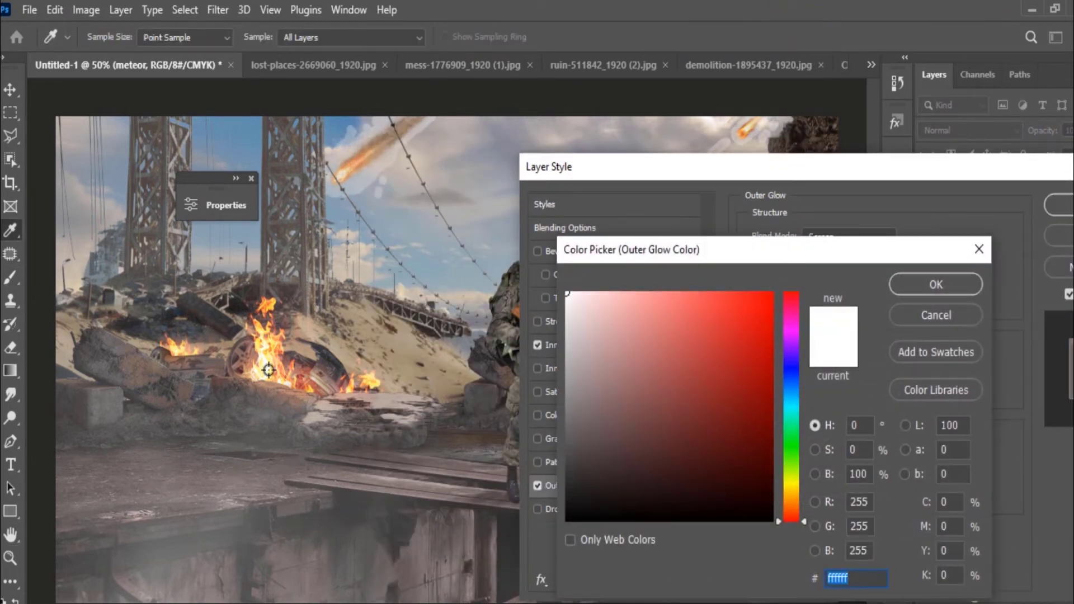
click(278, 367)
click(929, 284)
mouse_move(883, 374)
mouse_down()
mouse_move(808, 371)
mouse_move(825, 395)
mouse_up()
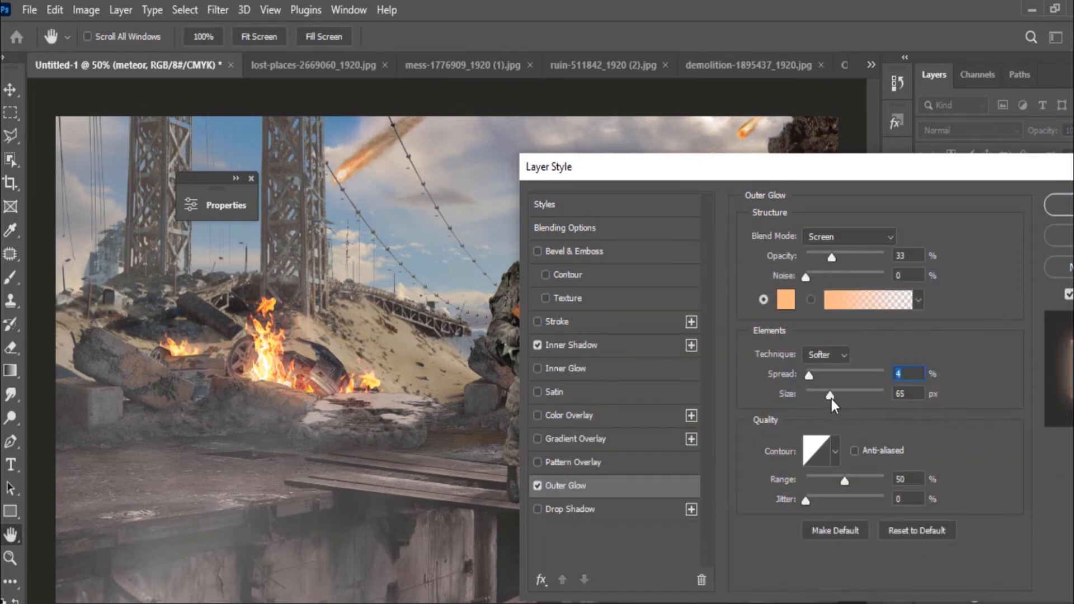
drag(831, 256, 884, 257)
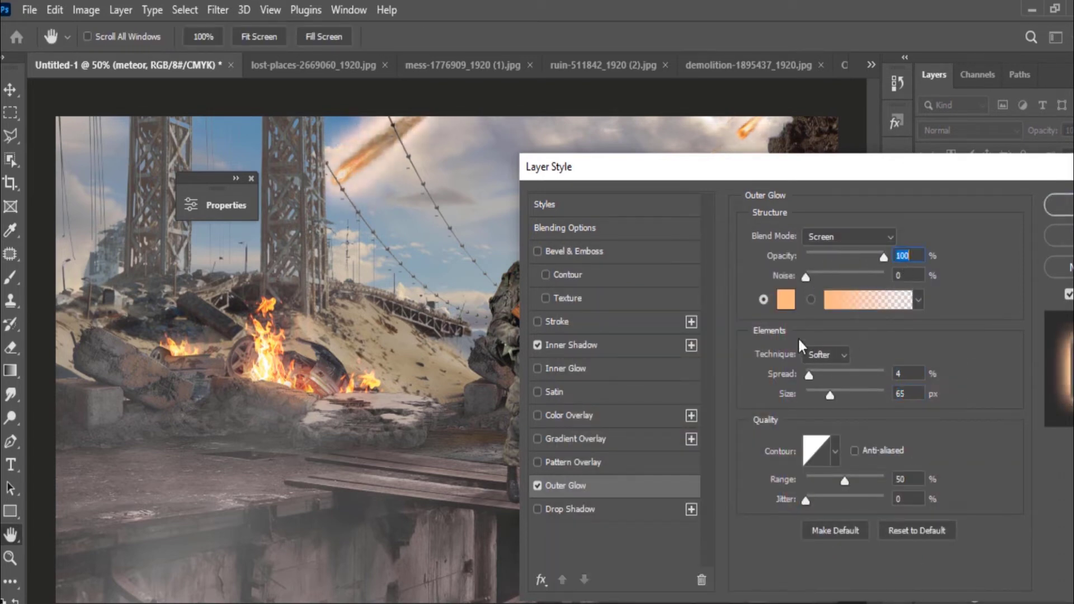
- Set the outer glow blend mode to Screen and widen its spread slightly
click(848, 237)
click(844, 374)
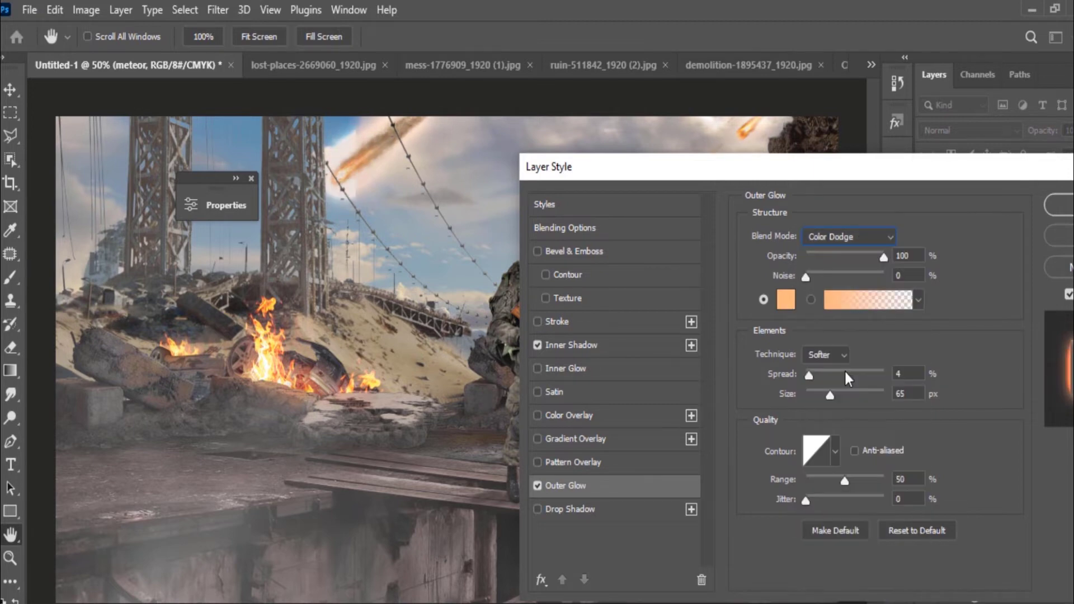
click(848, 236)
click(834, 341)
click(840, 238)
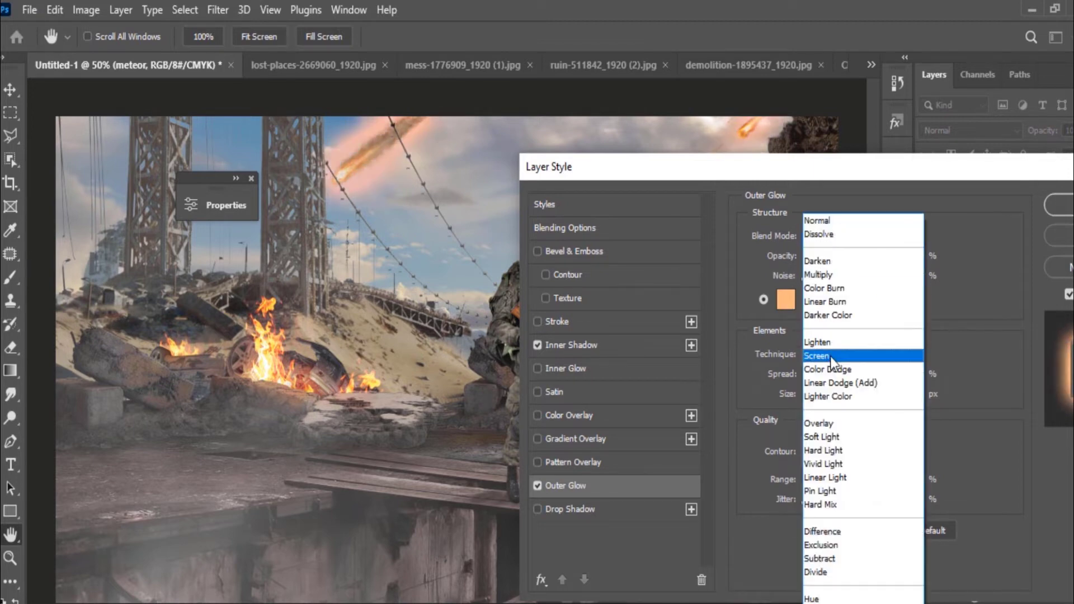
click(830, 355)
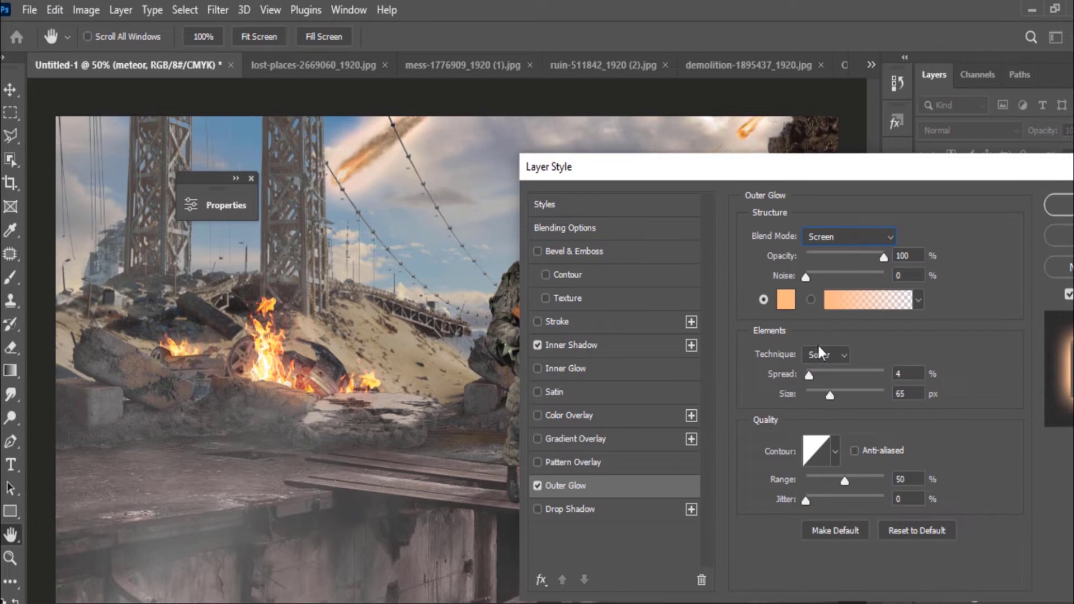
mouse_move(808, 375)
mouse_down()
mouse_move(824, 377)
mouse_move(809, 375)
mouse_up()
- Change the outer glow colour to a saturated, slightly yellower orange
click(785, 300)
drag(772, 318, 790, 295)
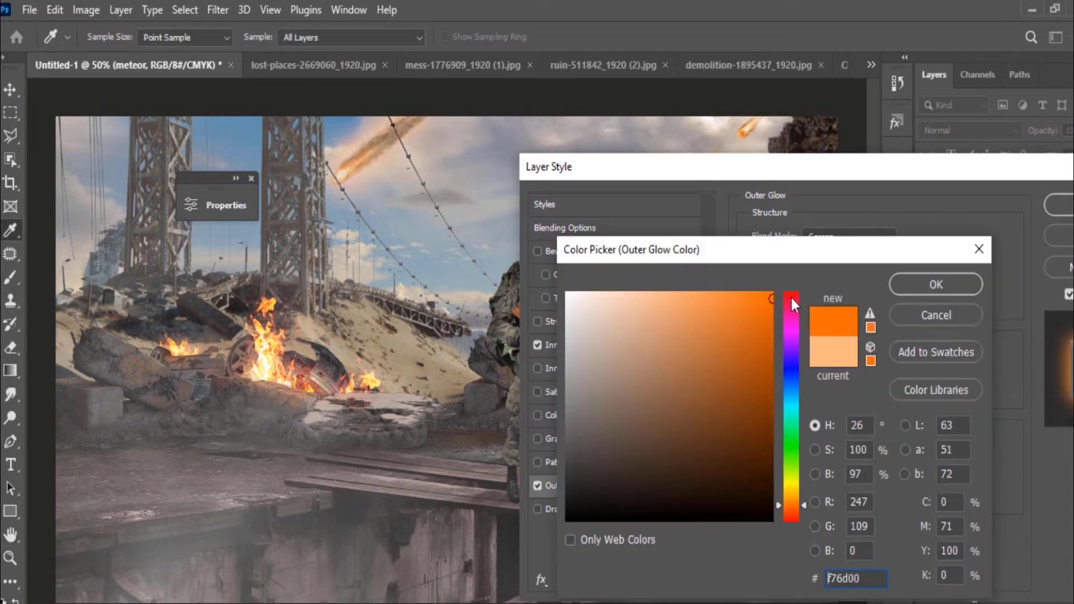
drag(797, 488, 803, 502)
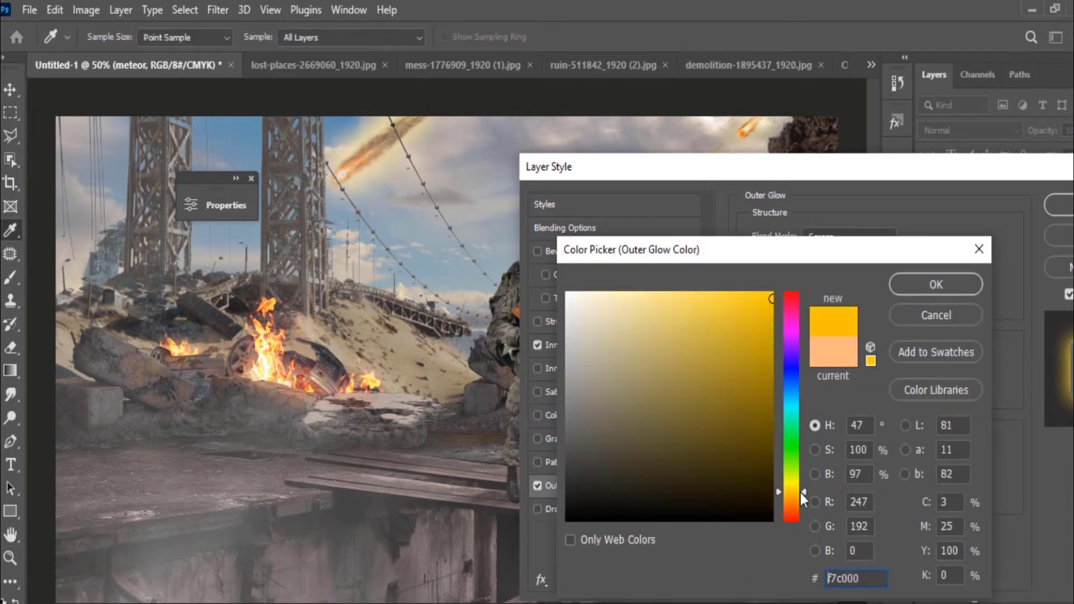
click(918, 286)
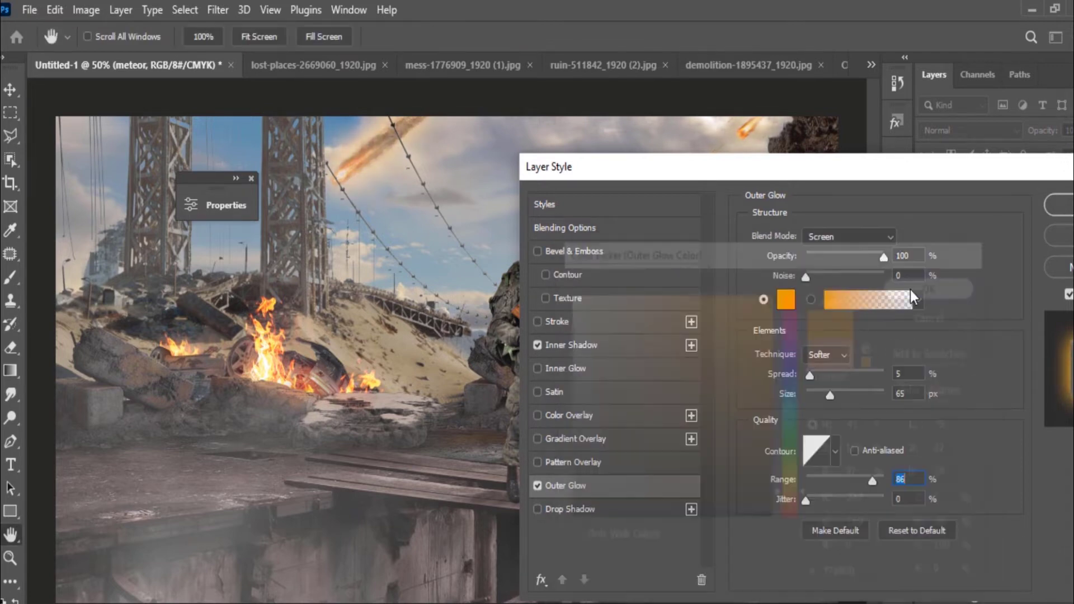
click(537, 509)
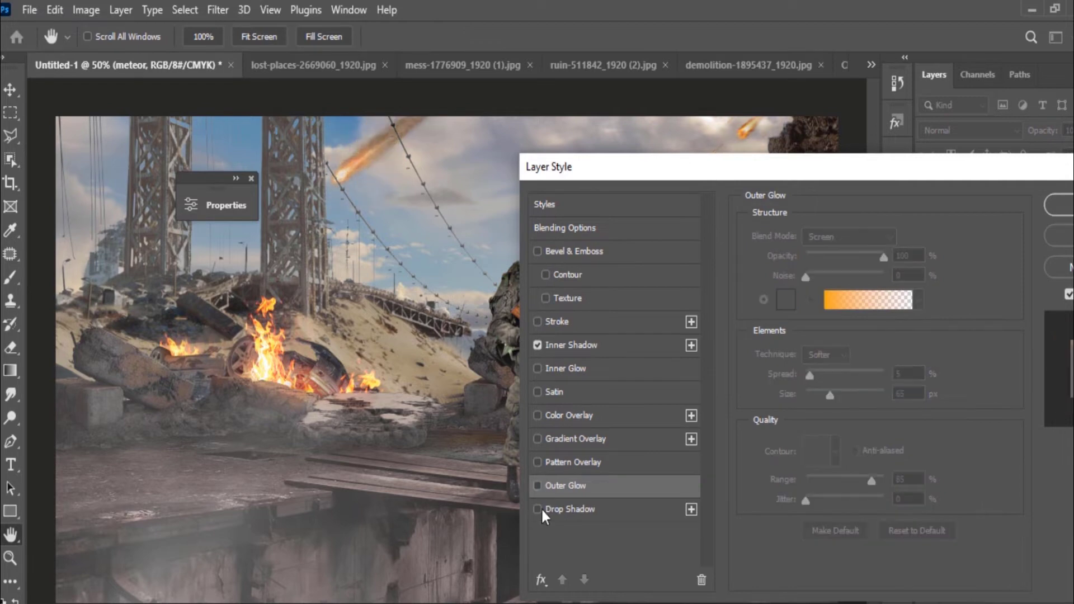
- Add a light orange Inner Glow at 100% opacity and about 27 px size
click(538, 368)
click(576, 368)
click(785, 299)
click(277, 380)
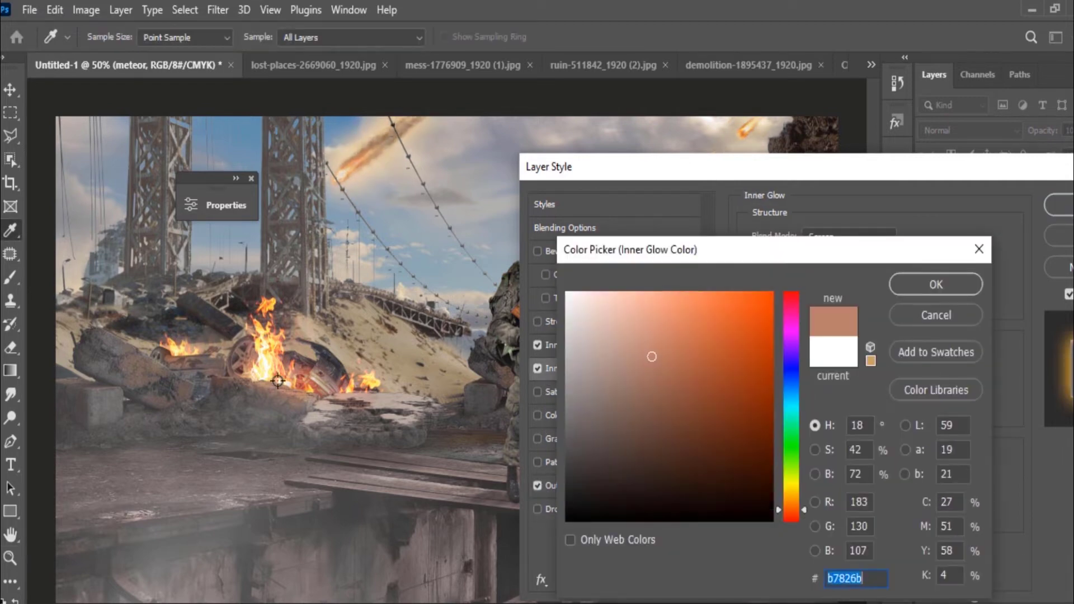
click(891, 288)
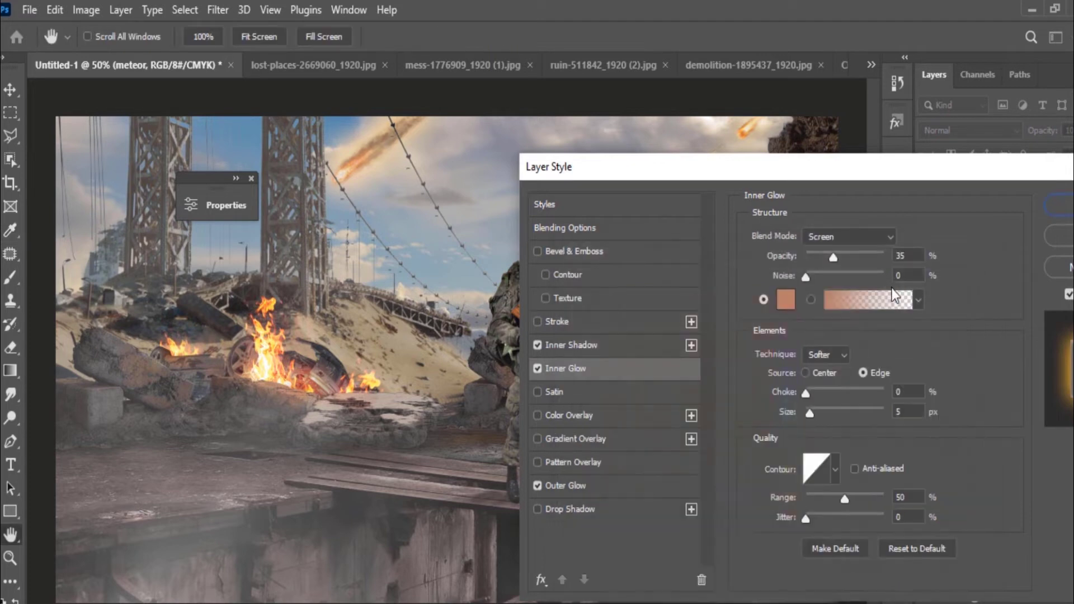
click(901, 257)
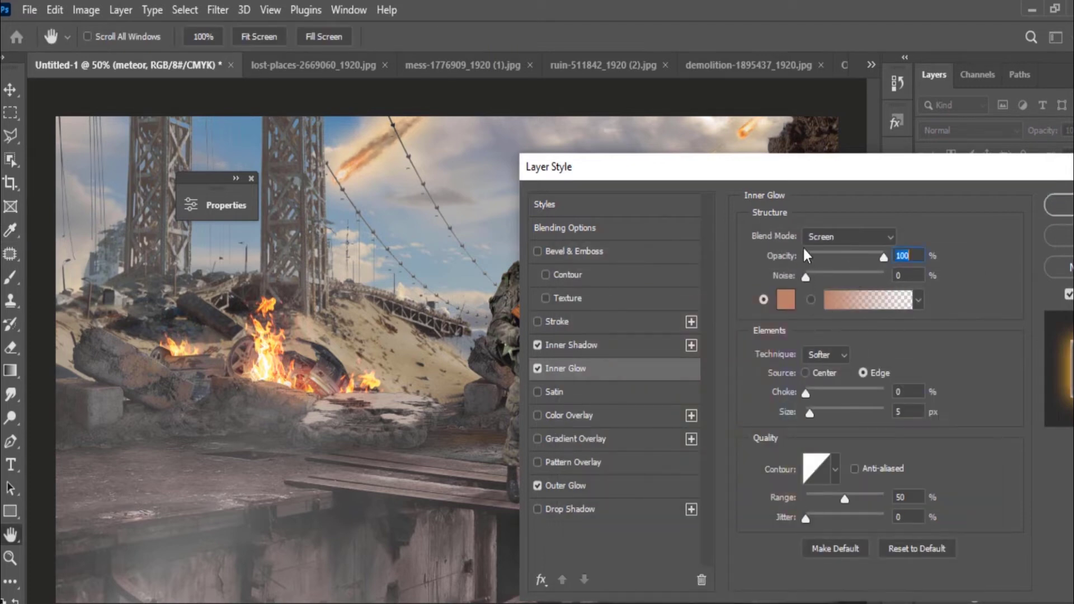
click(785, 299)
mouse_move(759, 326)
mouse_down()
mouse_move(775, 302)
mouse_move(698, 295)
mouse_up()
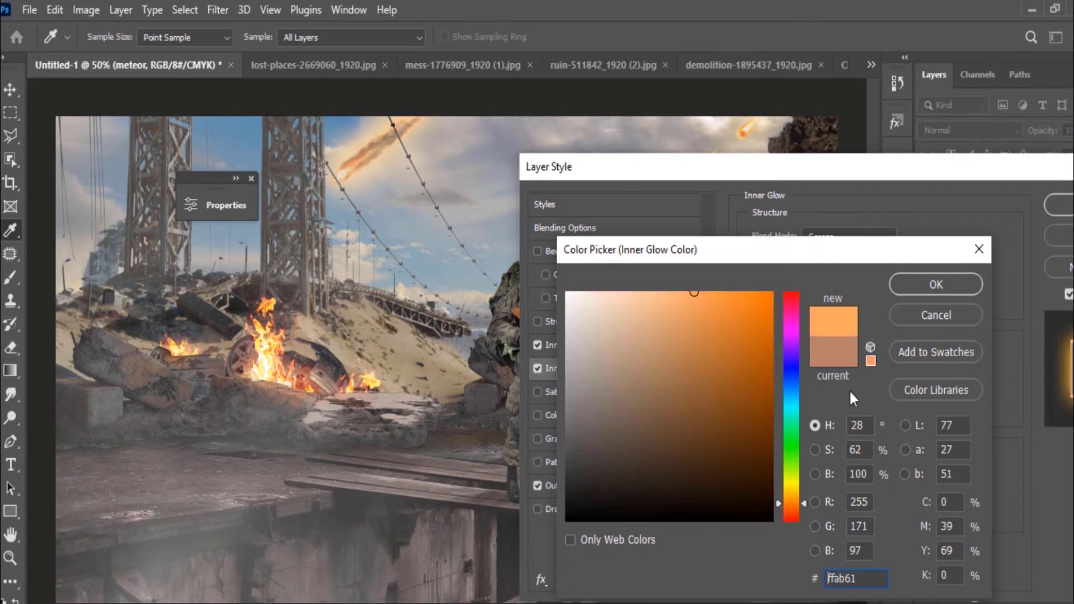
click(907, 286)
drag(810, 413, 824, 413)
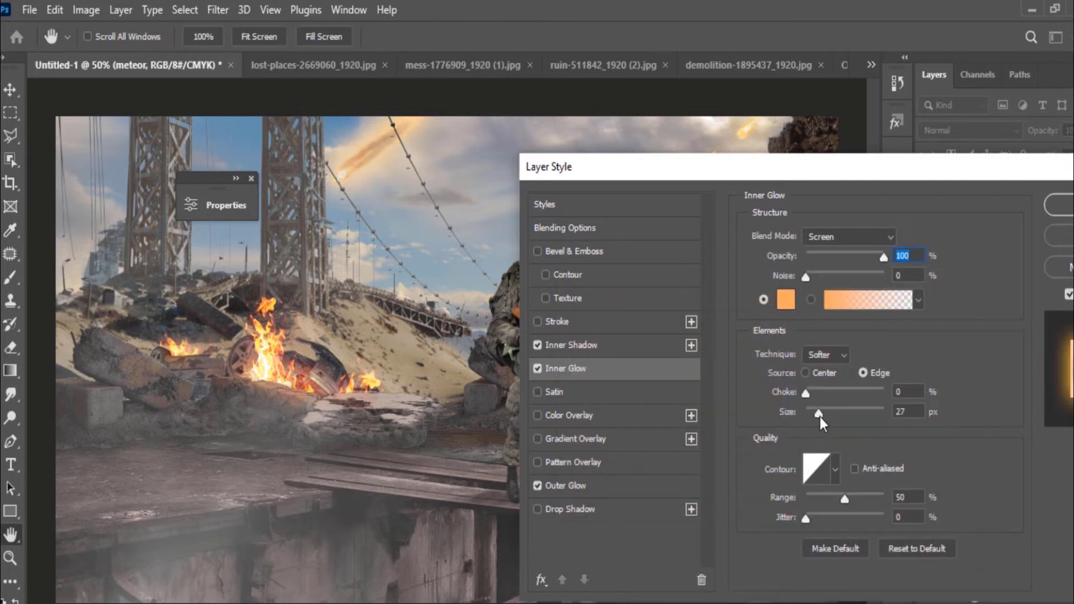
- Set the outer glow colour to ff7e00 and apply the layer styles
click(581, 485)
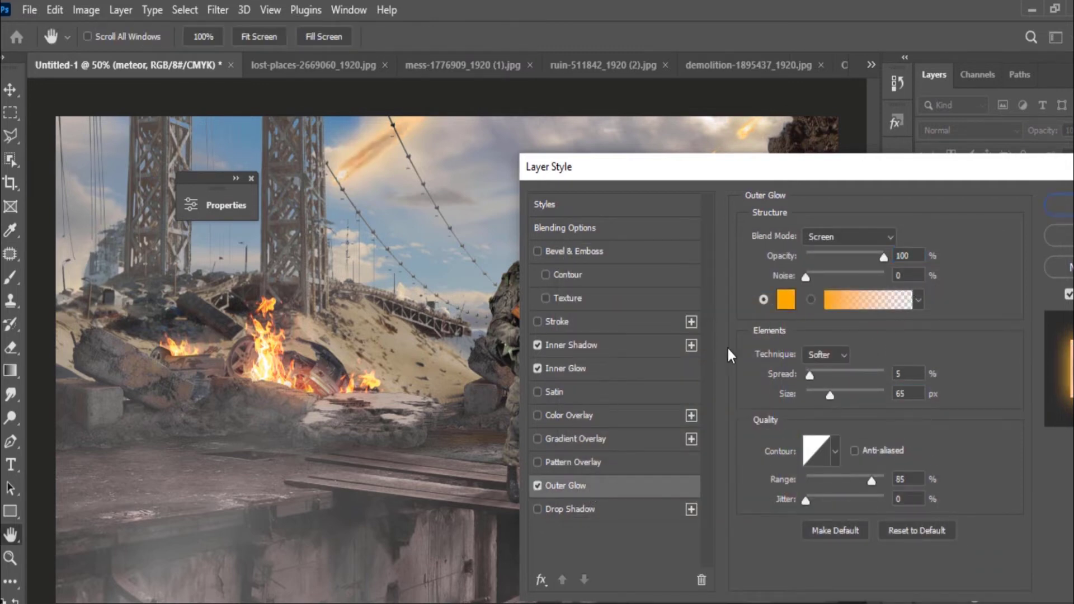
click(784, 303)
drag(771, 307, 771, 357)
mouse_move(683, 314)
mouse_down()
mouse_move(647, 312)
mouse_move(731, 295)
mouse_up()
drag(791, 497, 792, 503)
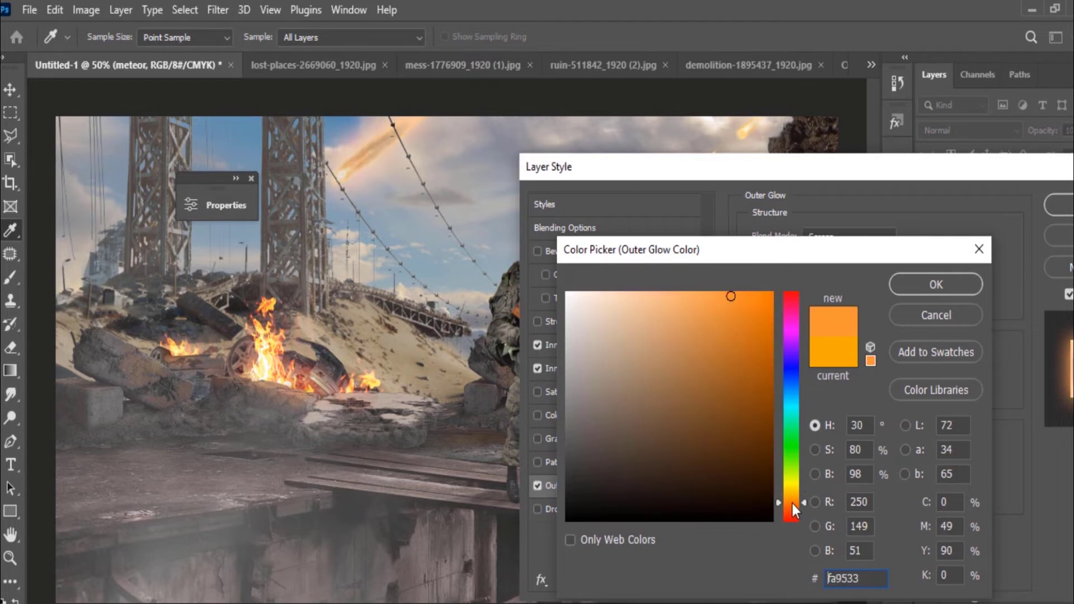
text(ff7e00)
key(Return)
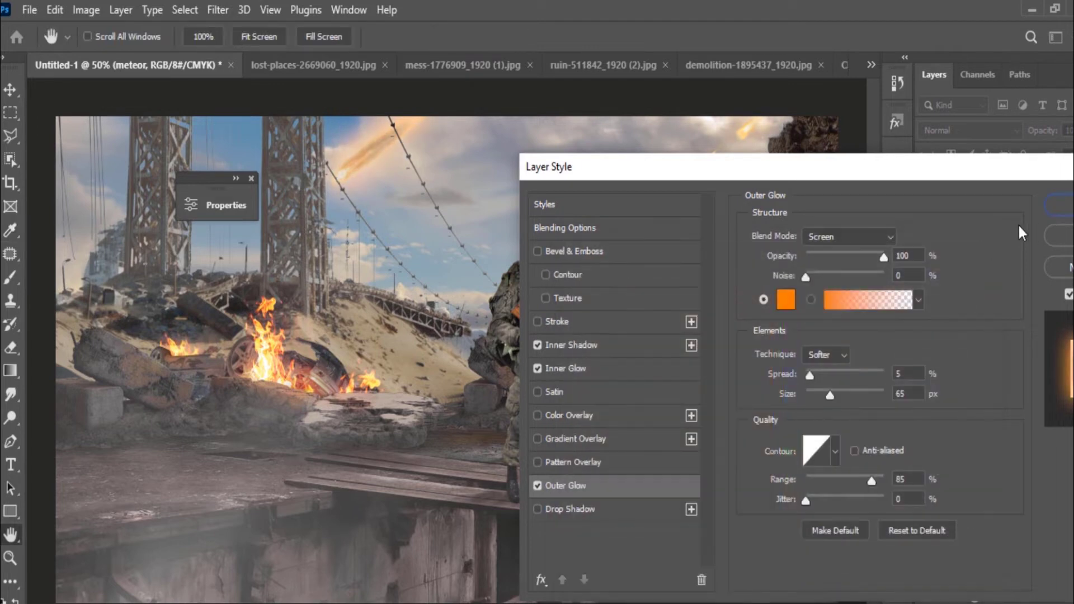
drag(828, 182, 668, 183)
click(944, 212)
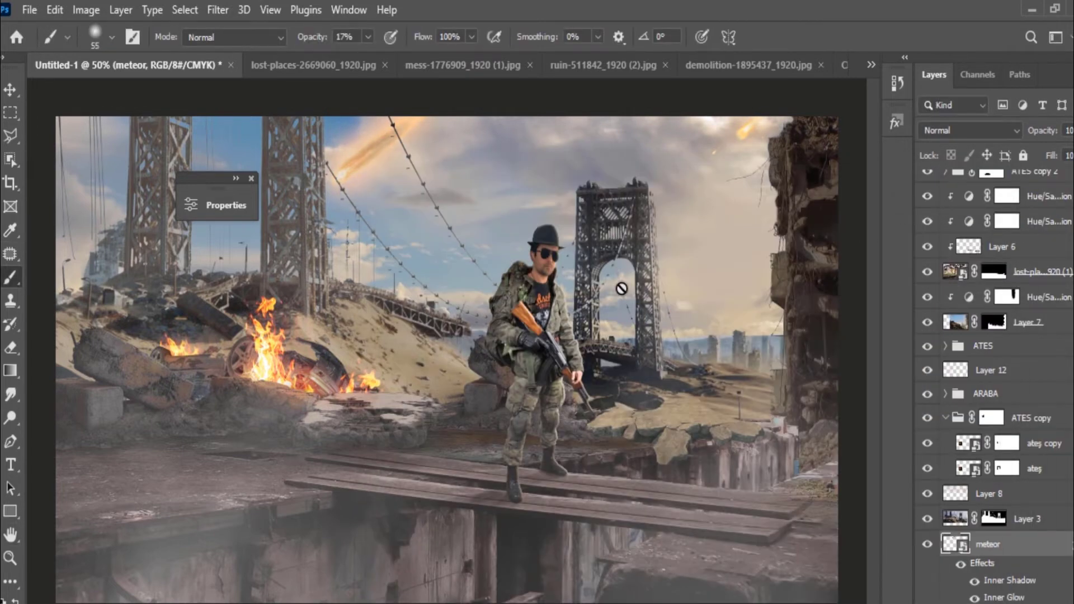
- Move the fire-and-smoke image into the scene and set it to Lighten blending
key(v)
drag(457, 263, 814, 273)
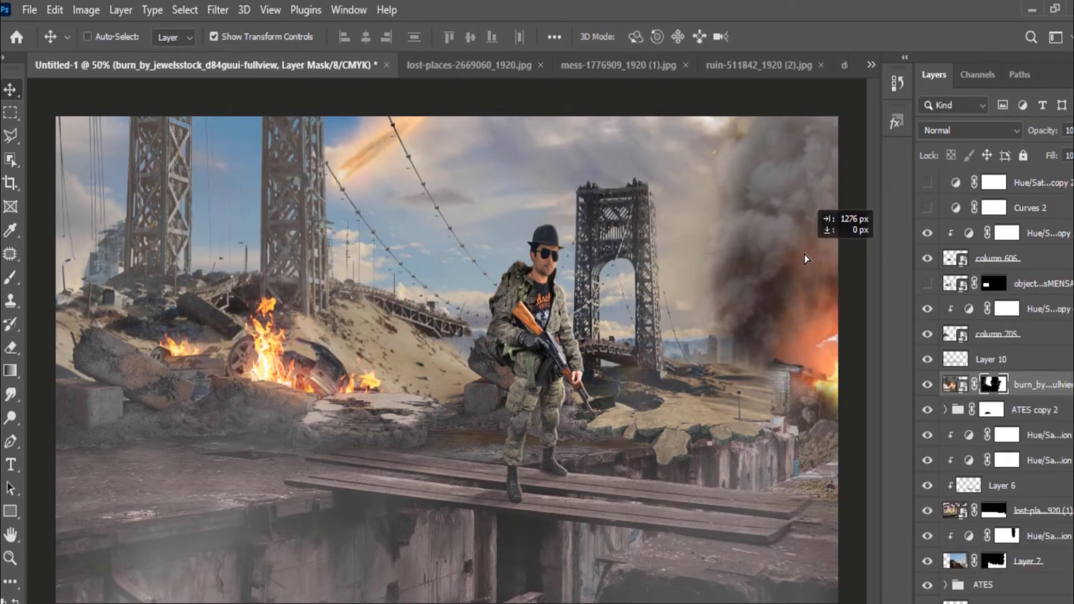
mouse_move(814, 273)
mouse_down()
mouse_move(788, 256)
mouse_move(776, 262)
mouse_up()
click(967, 134)
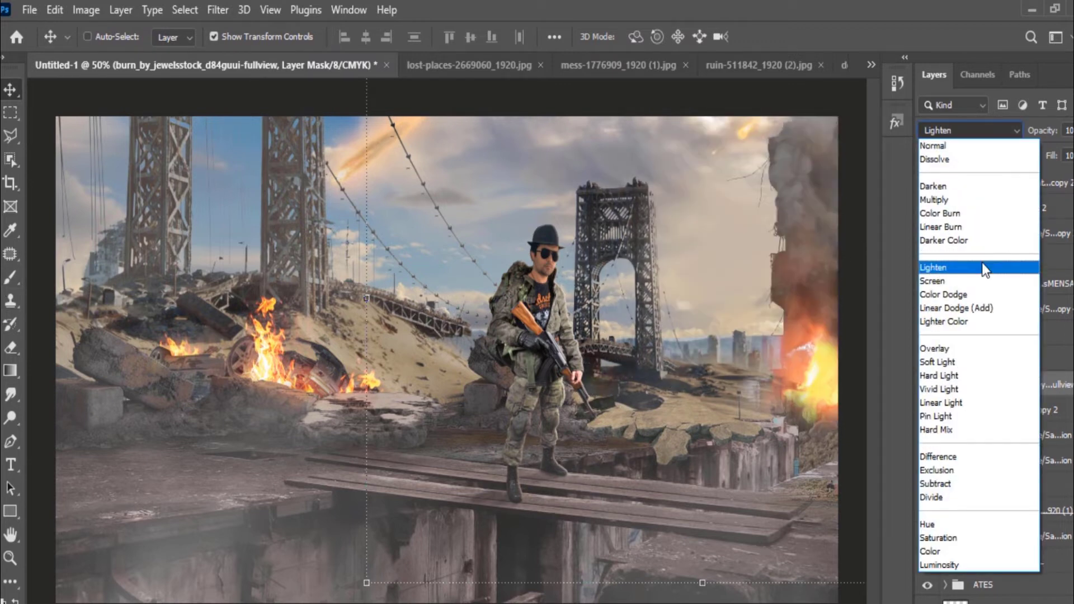
click(983, 264)
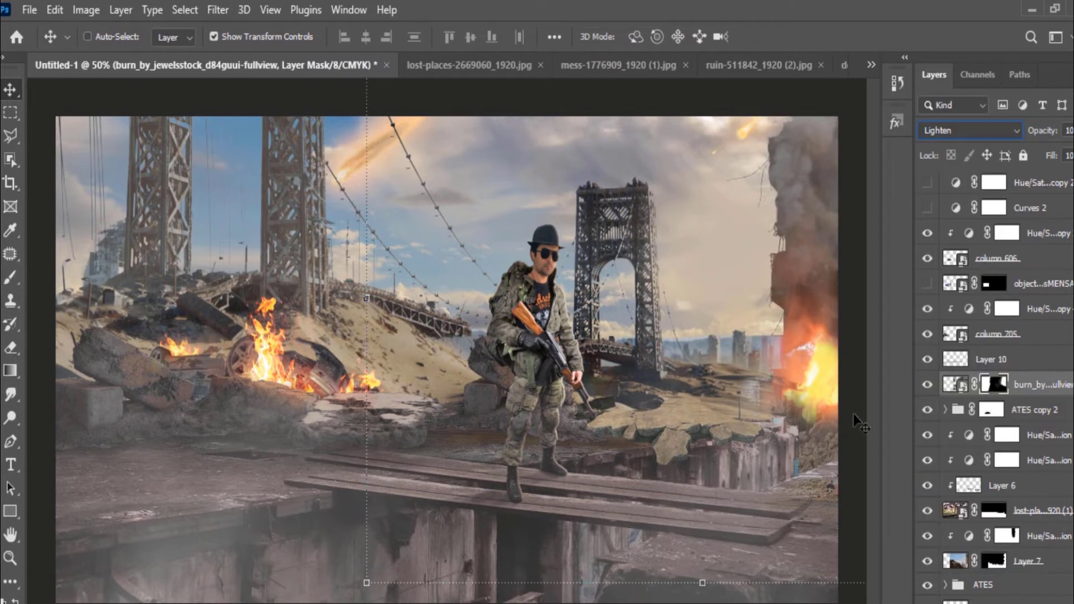
drag(853, 414, 812, 394)
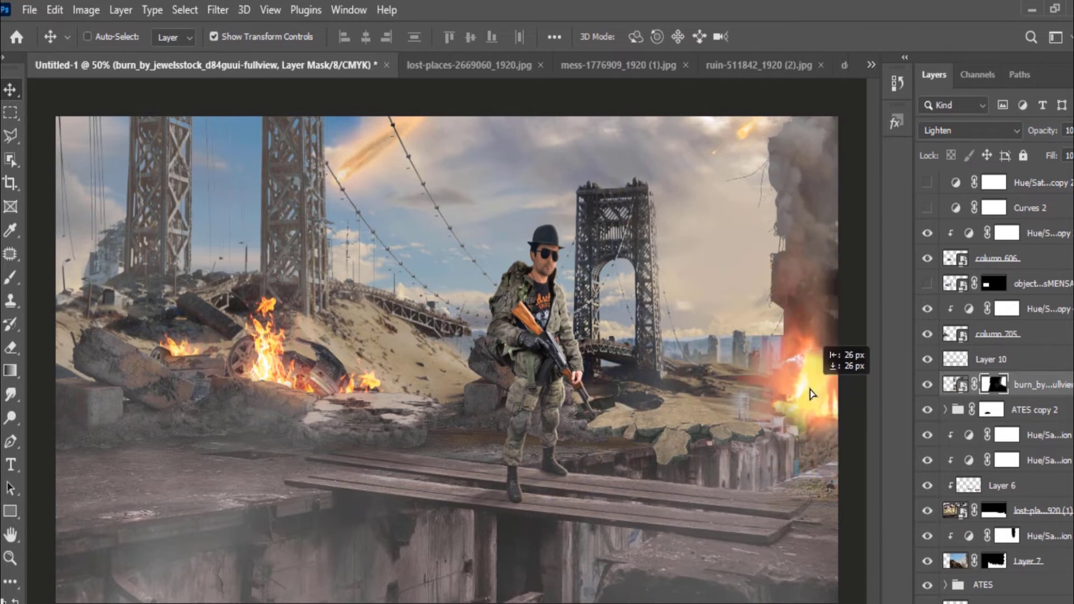
drag(812, 394, 809, 387)
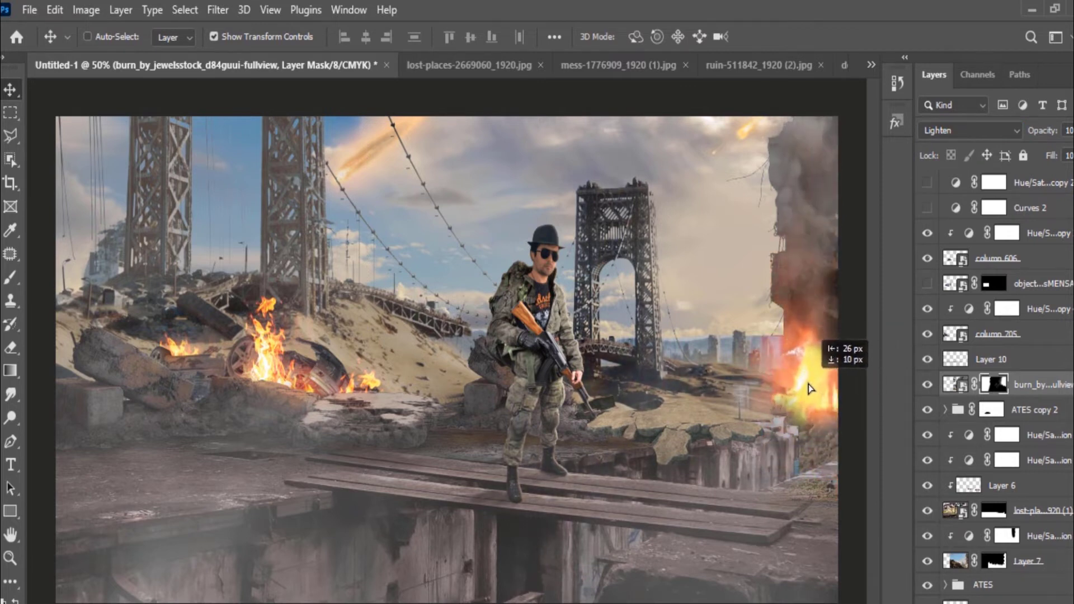
- Move the fire layer below Layer 7 and place its glow over the left burning car
drag(1040, 384, 1065, 561)
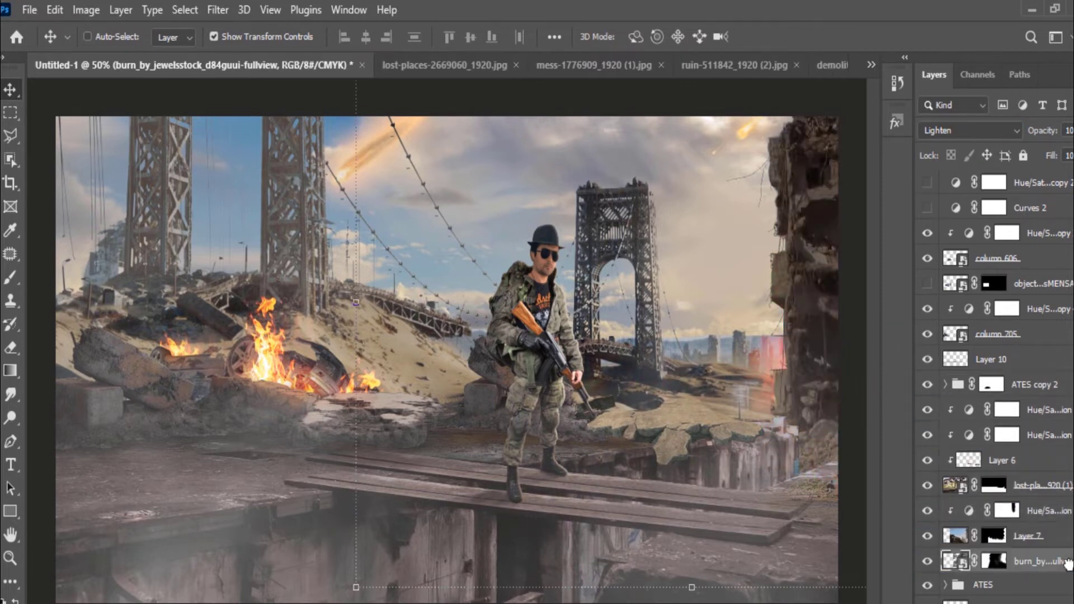
drag(784, 211, 657, 204)
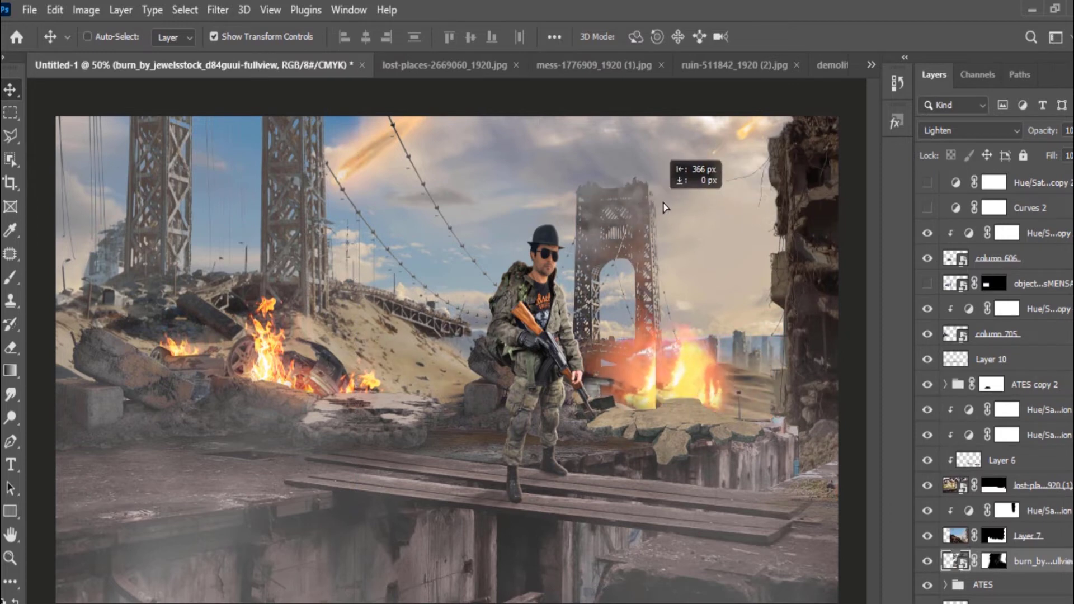
click(971, 129)
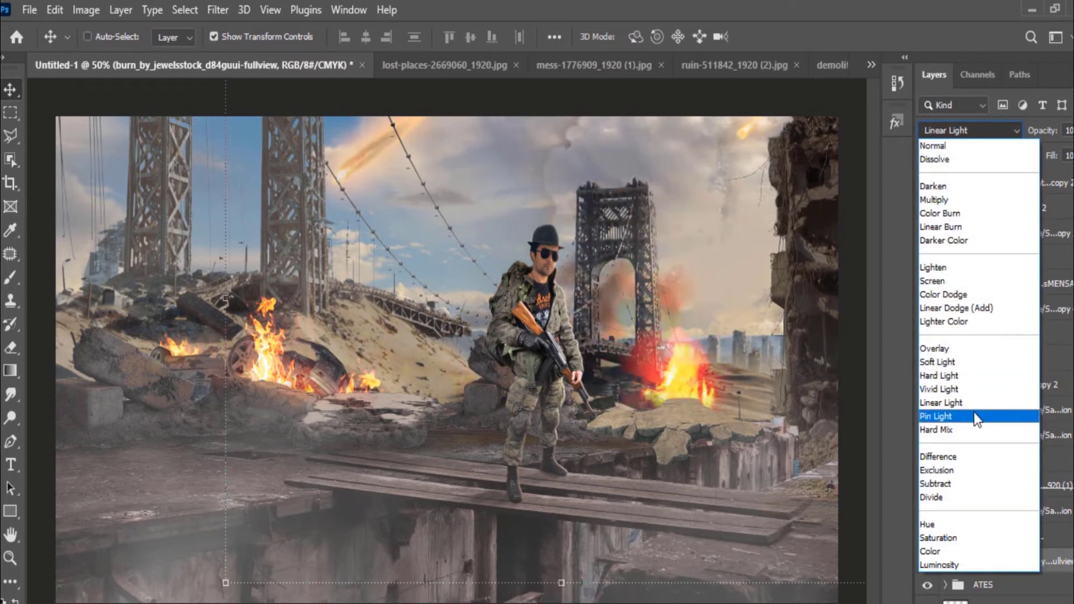
click(938, 267)
drag(702, 387, 252, 369)
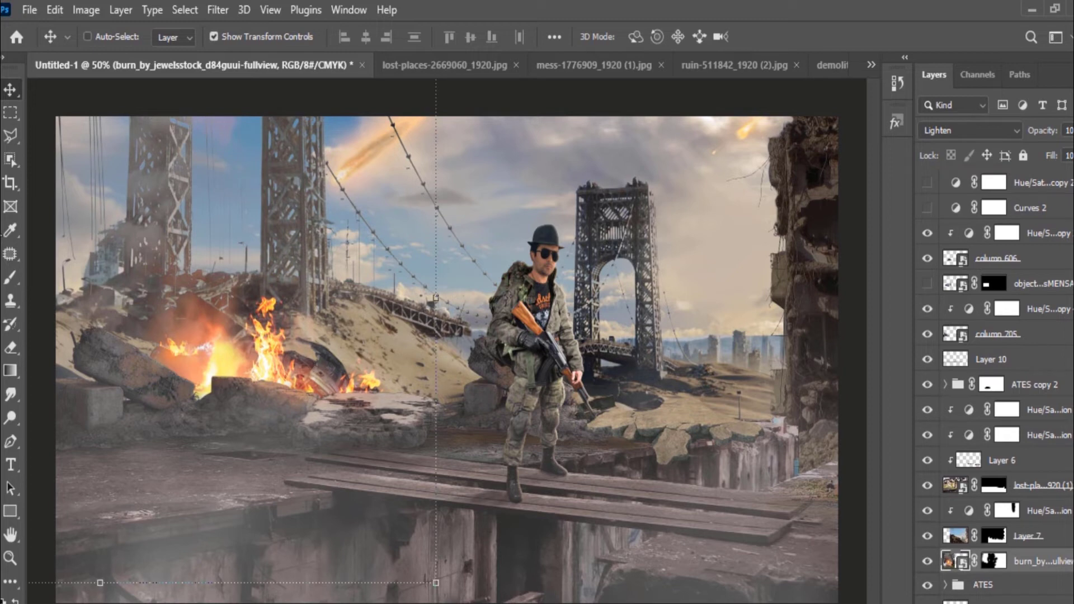
- Brush out the smoke around the left fire on the fire layer's mask
right_click(11, 278)
click(67, 288)
click(993, 560)
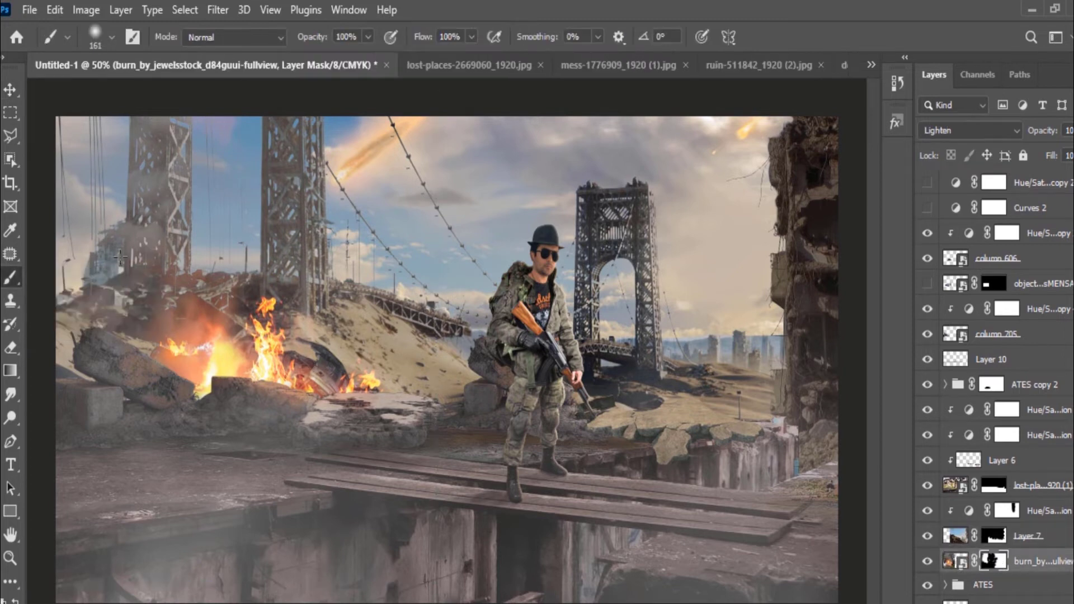
drag(168, 179, 112, 257)
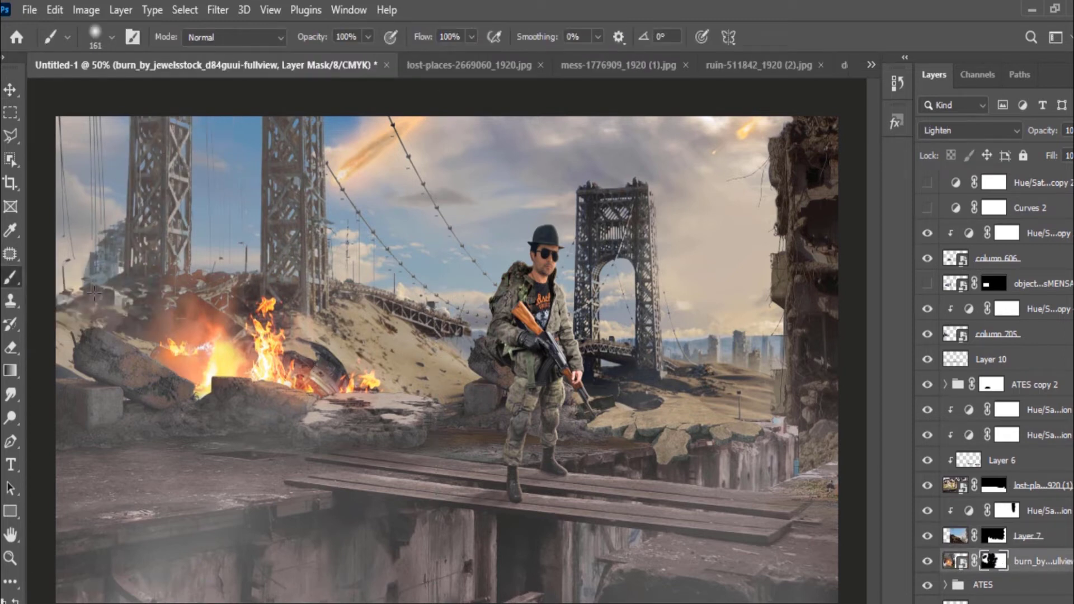
drag(72, 325, 213, 280)
- Duplicate the fire as an offset copy shifted right and target its mask
key(v)
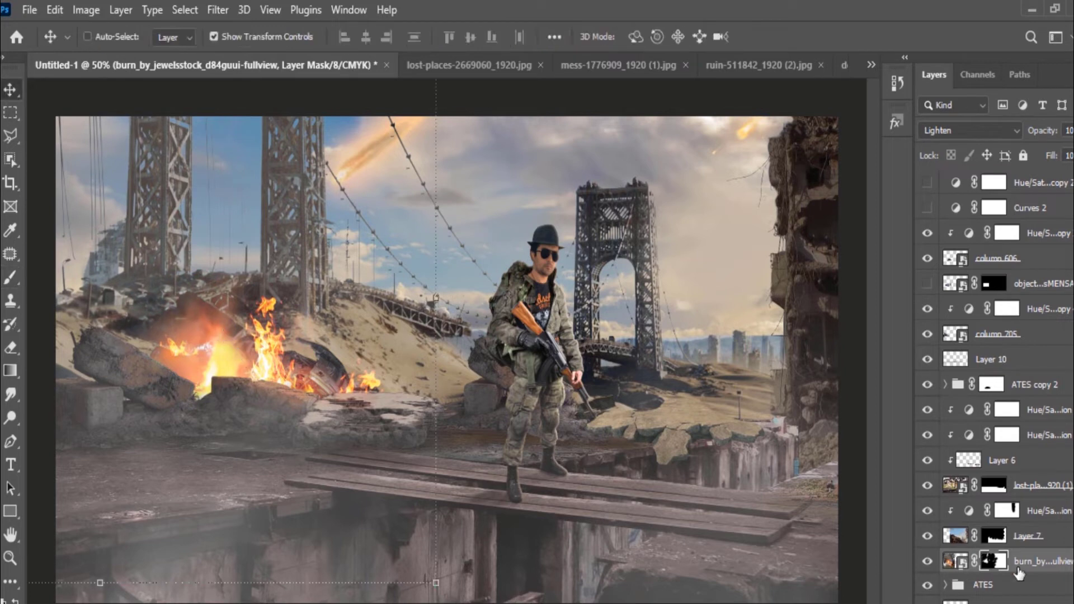
drag(230, 370, 264, 394)
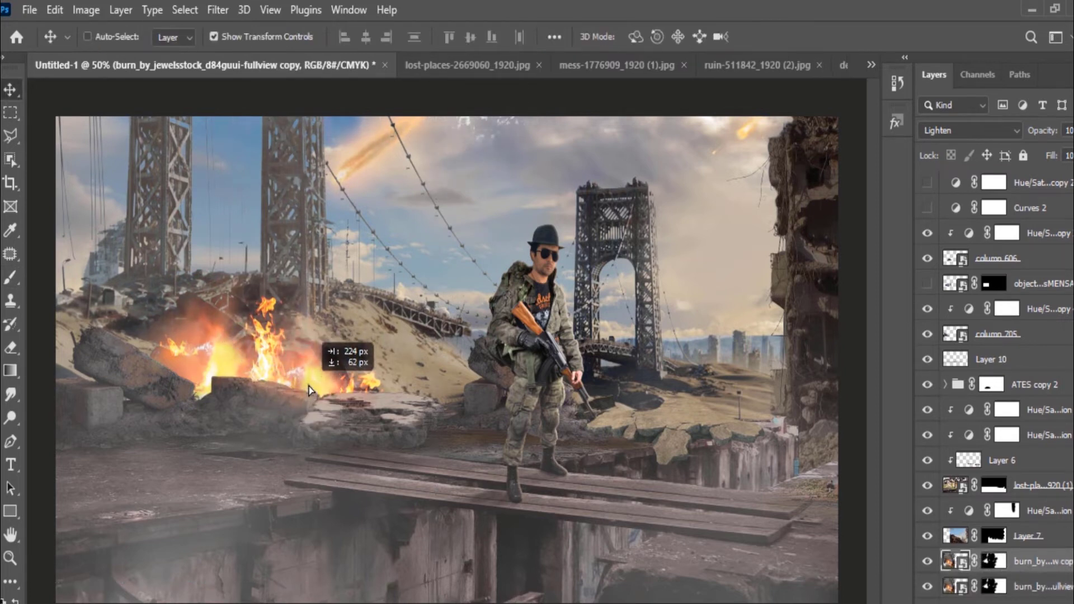
drag(264, 394, 308, 386)
click(7, 282)
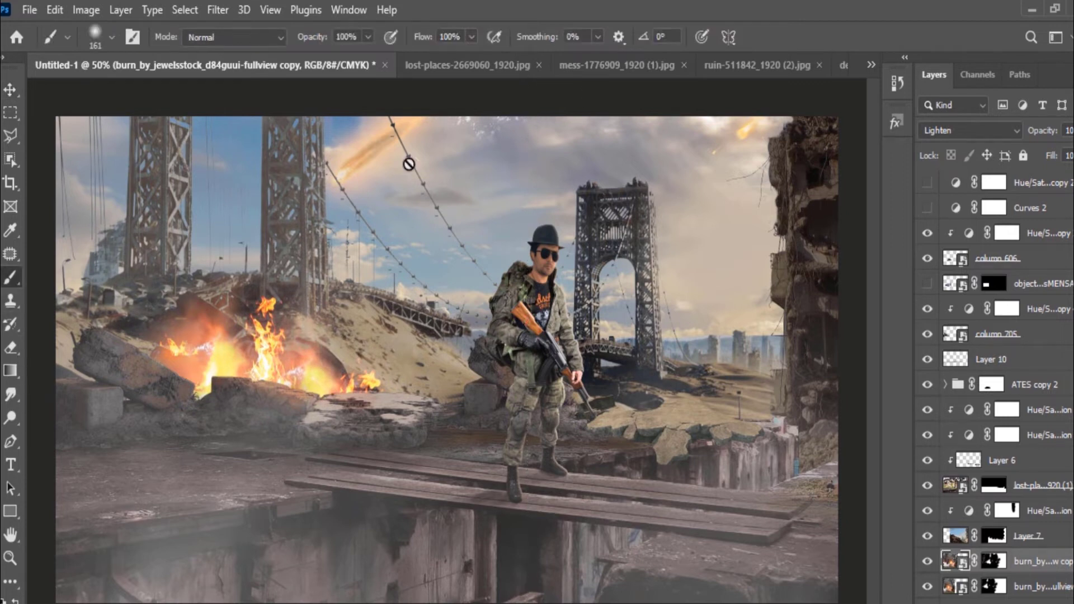
click(993, 561)
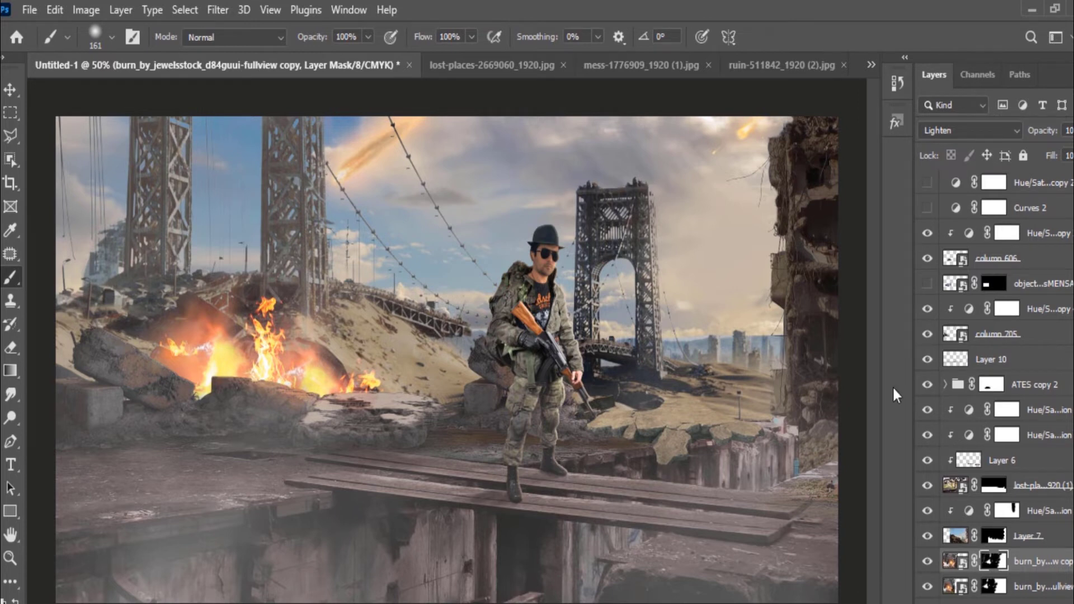
- Mask away the buildings right of the soldier on the city smoke layer
scroll(1018, 485, up, 3)
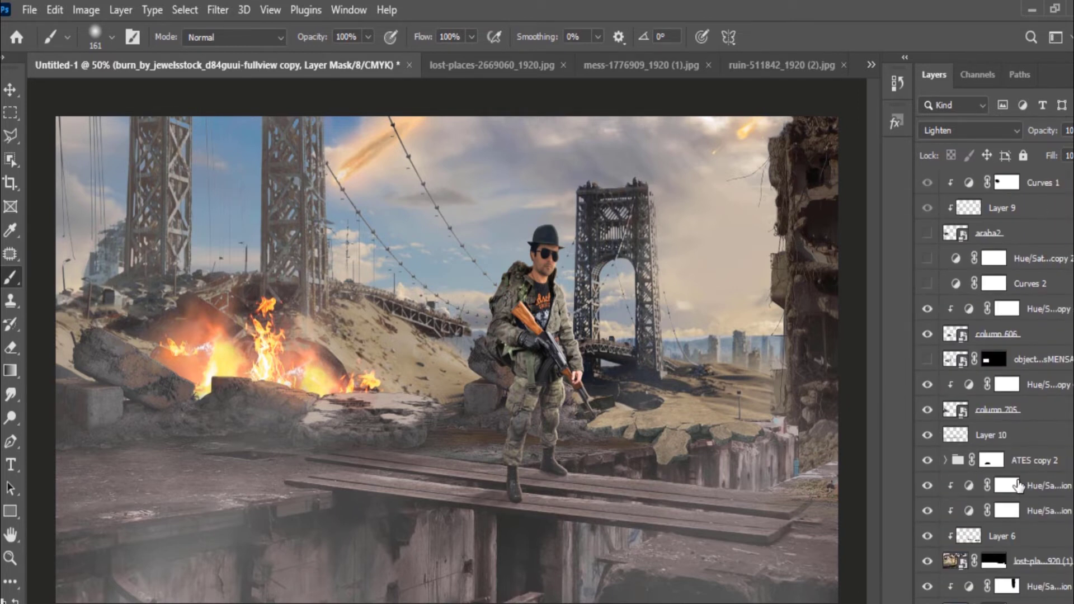
scroll(1009, 467, up, 4)
scroll(968, 386, up, 4)
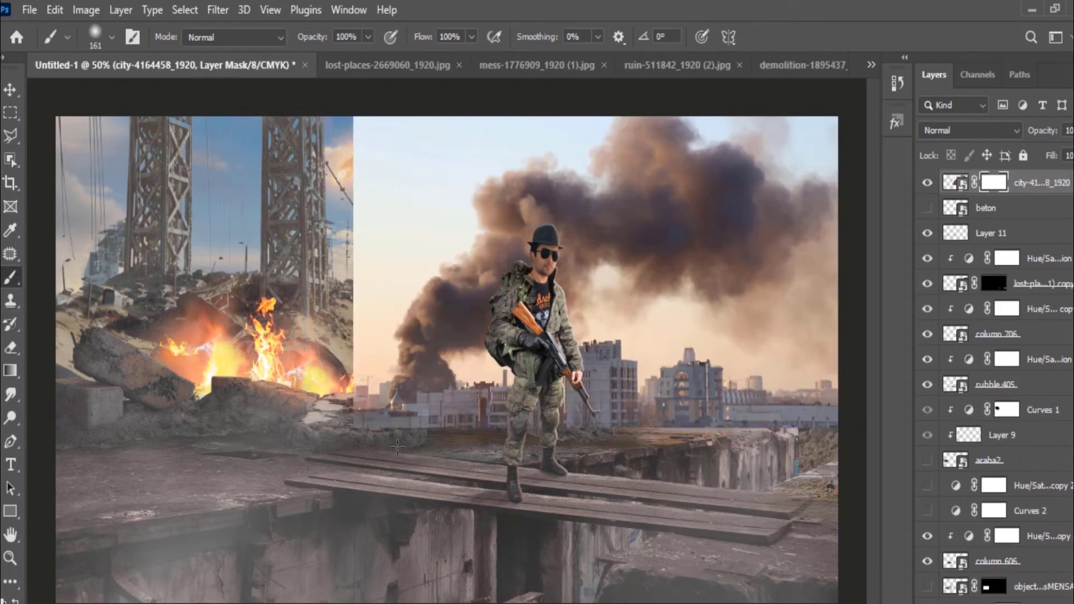
mouse_move(397, 448)
mouse_down()
mouse_move(596, 380)
mouse_move(339, 353)
mouse_move(377, 237)
mouse_move(391, 251)
mouse_move(510, 144)
mouse_up()
- At 35% brush opacity, reveal hazy ruins right of the soldier and in the upper-right sky
drag(371, 35, 321, 61)
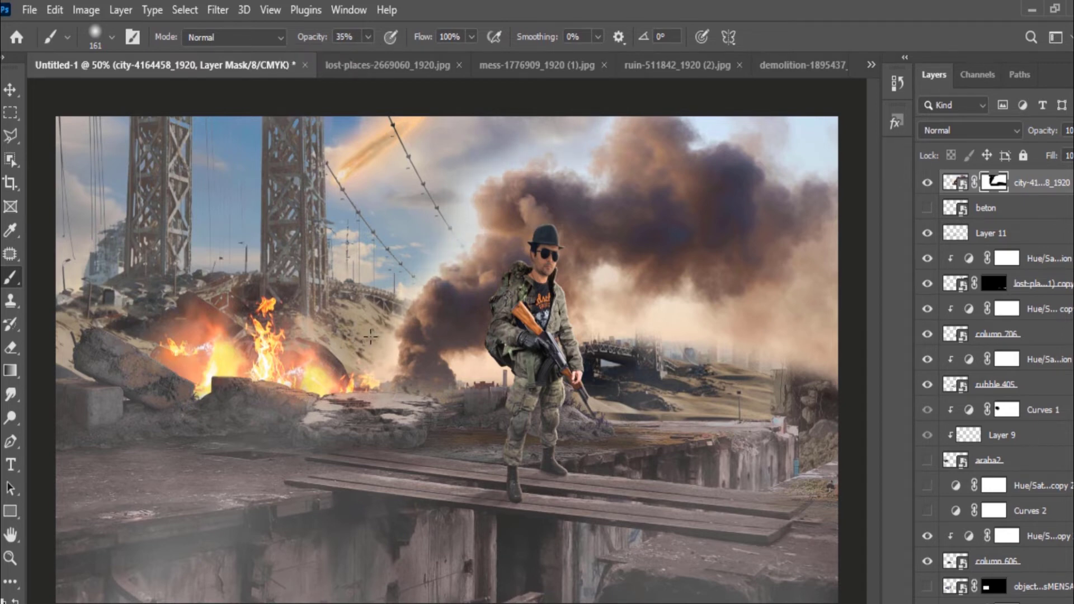
drag(615, 335, 822, 363)
mouse_move(835, 124)
mouse_down()
mouse_move(720, 103)
mouse_move(859, 161)
mouse_move(754, 112)
mouse_up()
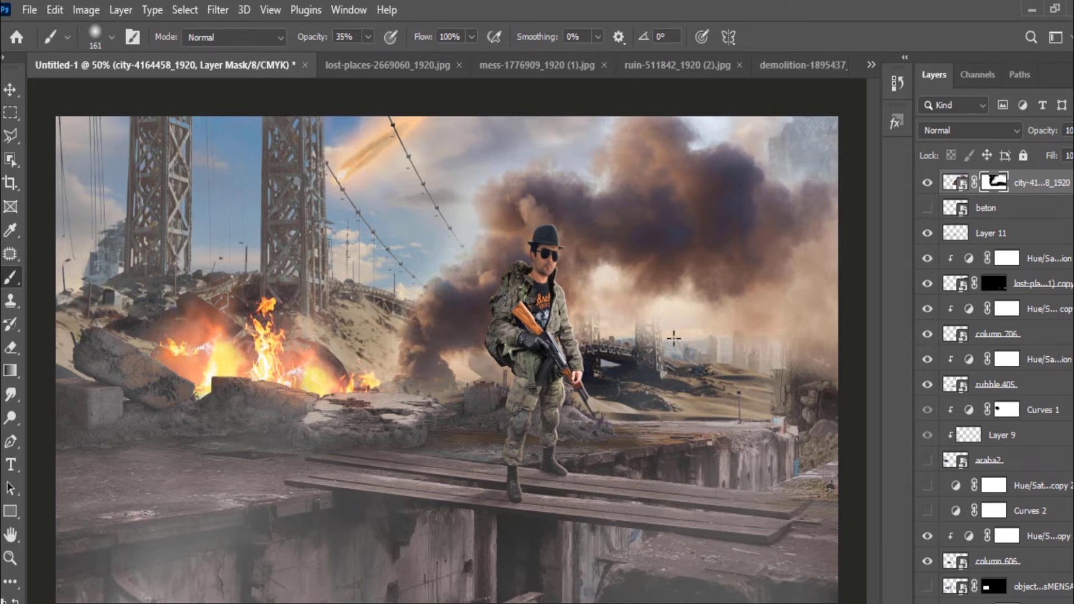
drag(637, 330, 818, 365)
drag(783, 118, 829, 150)
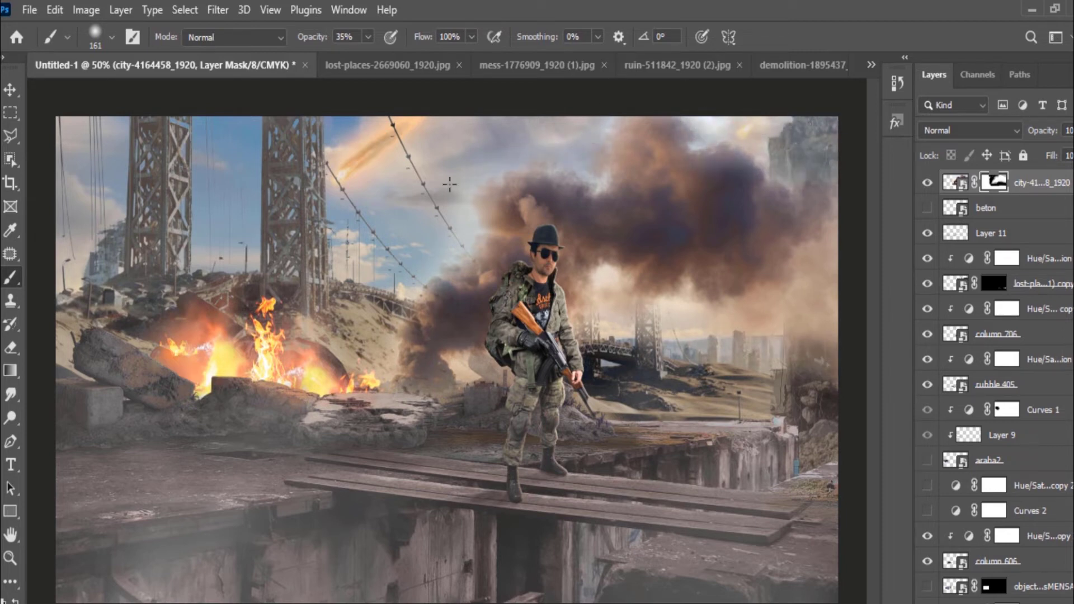
drag(492, 414, 487, 373)
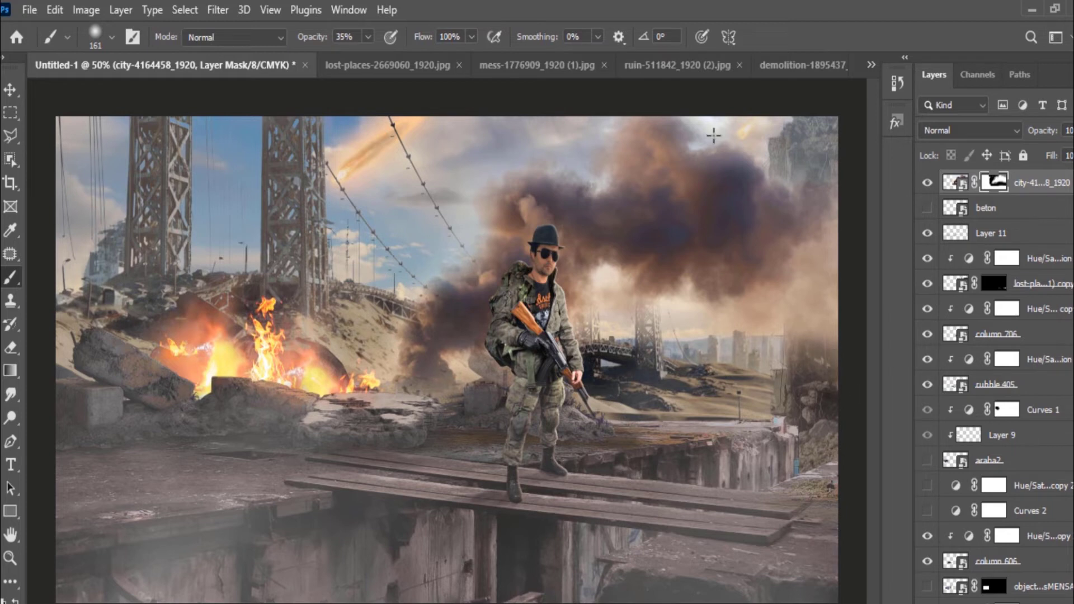
drag(695, 130, 599, 134)
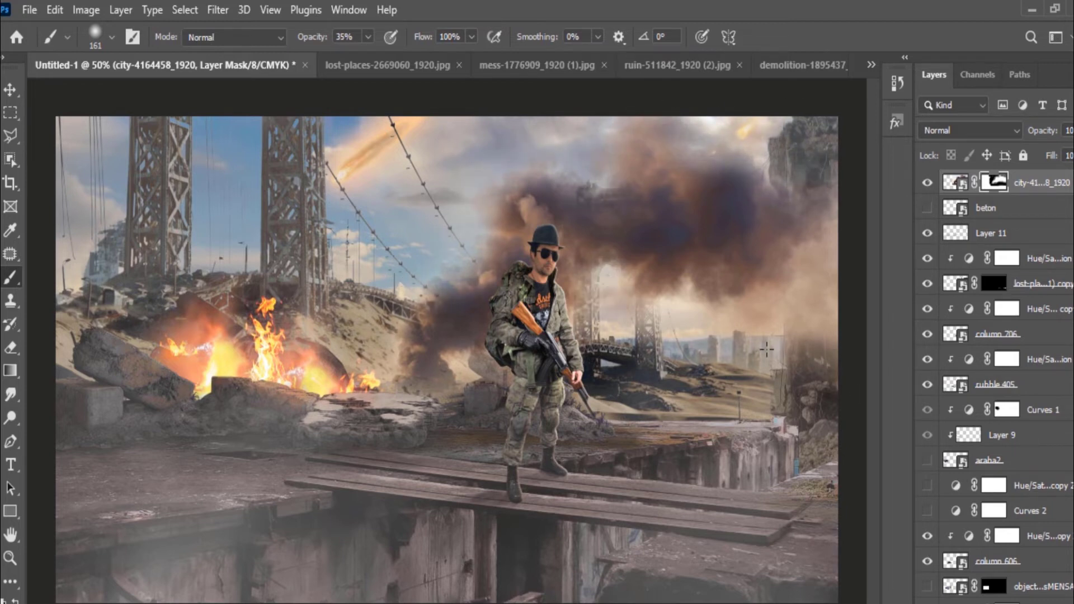
- Move the city smoke layer lower in the stack and slide its cloudy sky over the bridge
click(10, 89)
mouse_move(407, 200)
mouse_down()
mouse_move(309, 178)
mouse_move(263, 147)
mouse_up()
mouse_move(1041, 184)
mouse_down()
mouse_move(1066, 436)
mouse_move(1050, 576)
mouse_up()
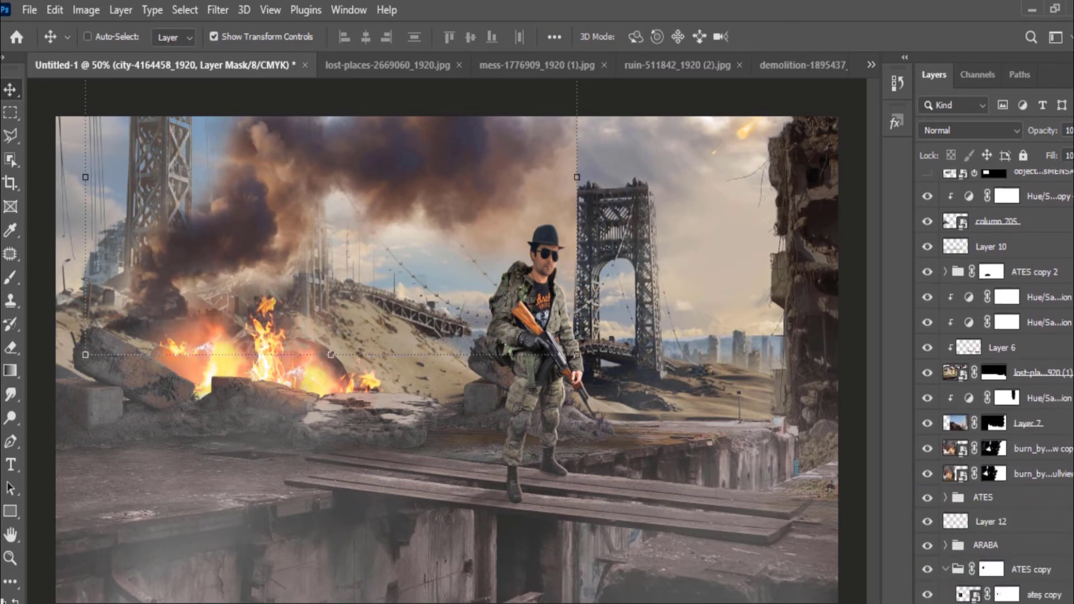
drag(1050, 576, 1038, 530)
drag(437, 235, 441, 189)
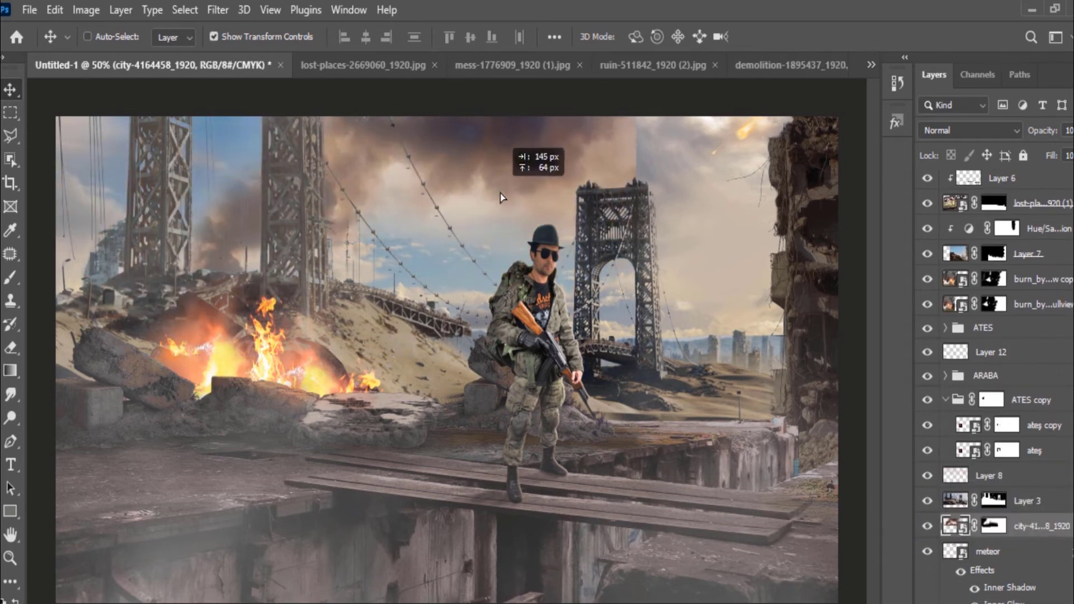
drag(441, 190, 555, 199)
- Paint the city layer mask to soften the dark clouds across the sky and tower top
click(10, 276)
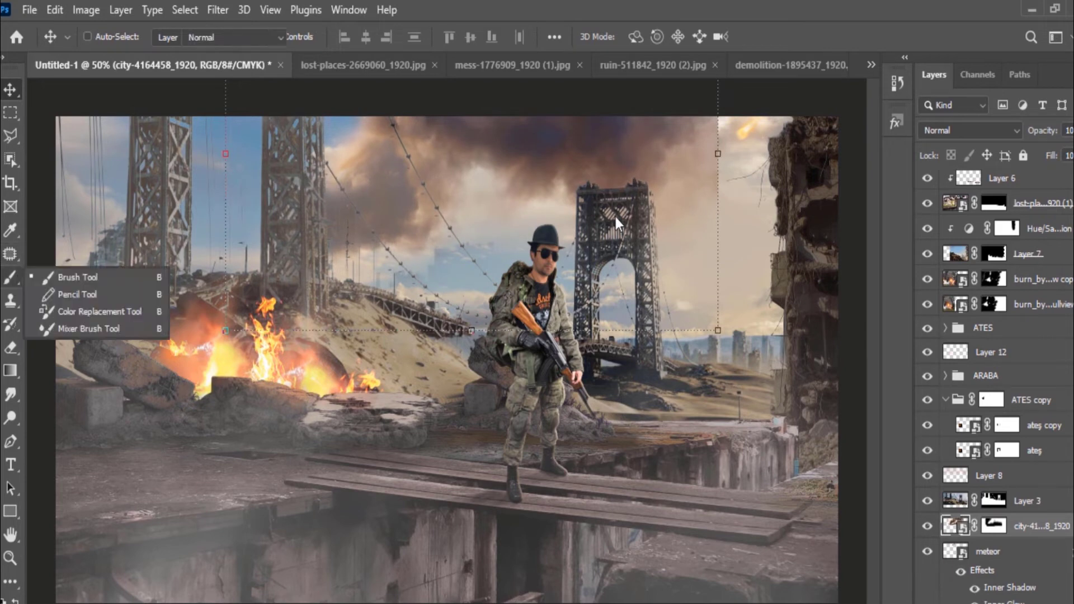
click(993, 524)
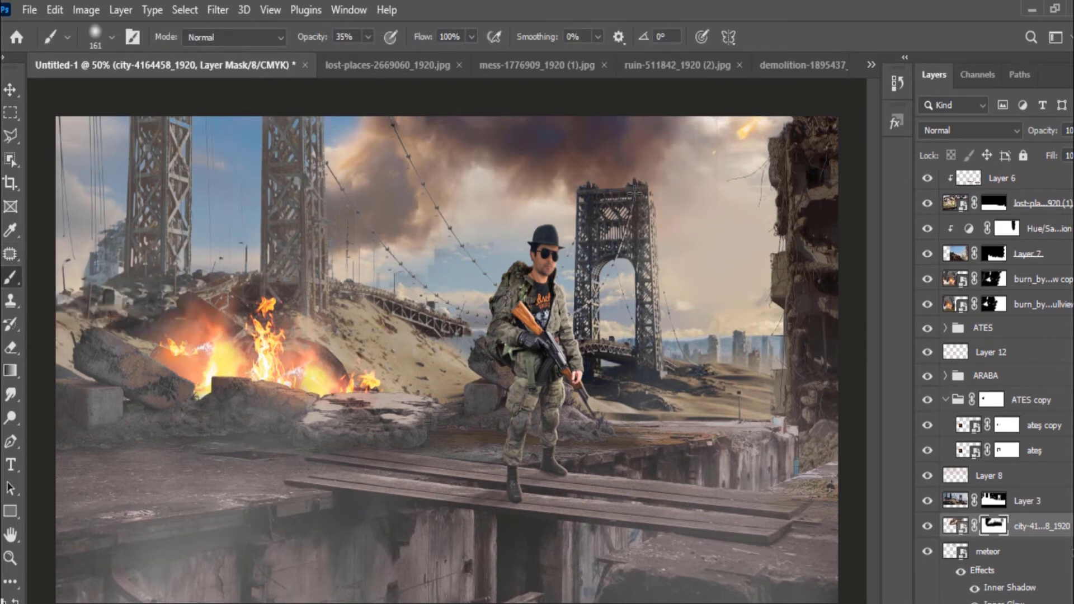
mouse_move(584, 106)
mouse_down()
mouse_move(666, 145)
mouse_move(426, 151)
mouse_move(347, 196)
mouse_up()
drag(667, 168, 463, 269)
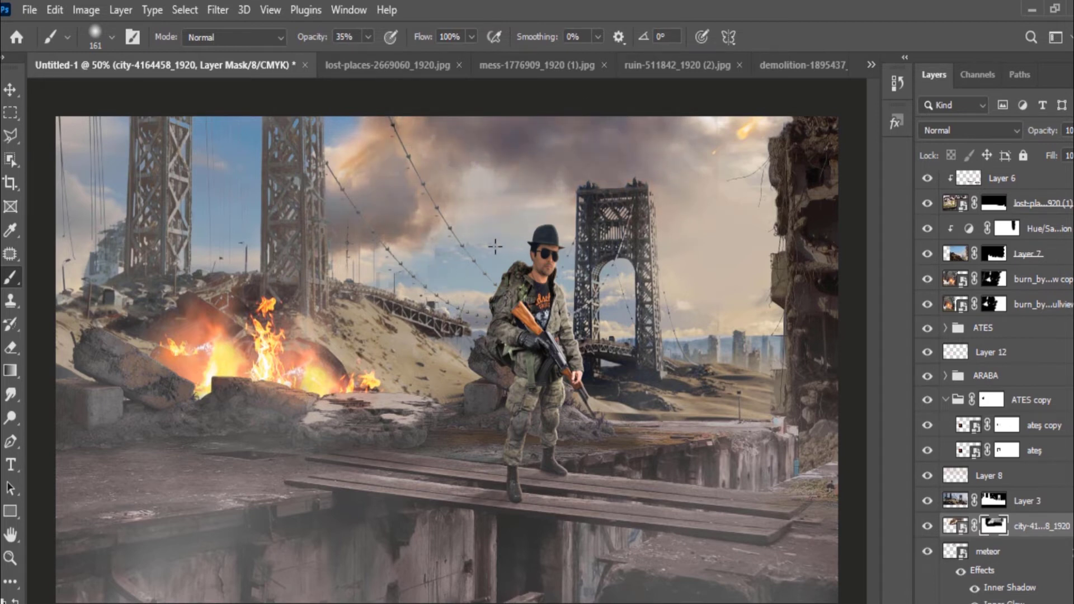
drag(715, 141, 689, 192)
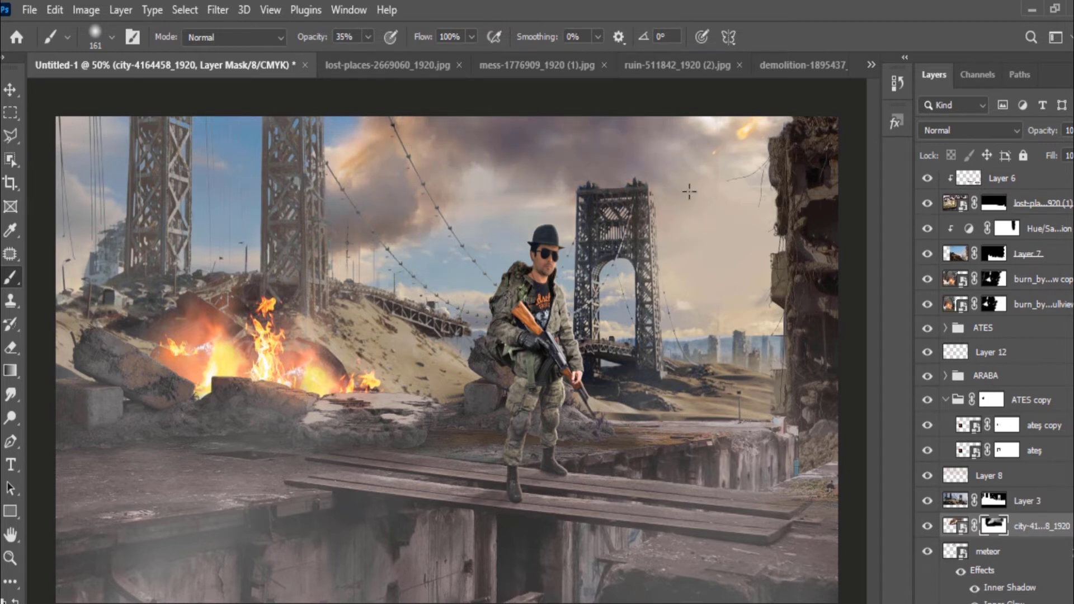
mouse_move(377, 148)
mouse_down()
mouse_move(470, 100)
mouse_move(668, 128)
mouse_up()
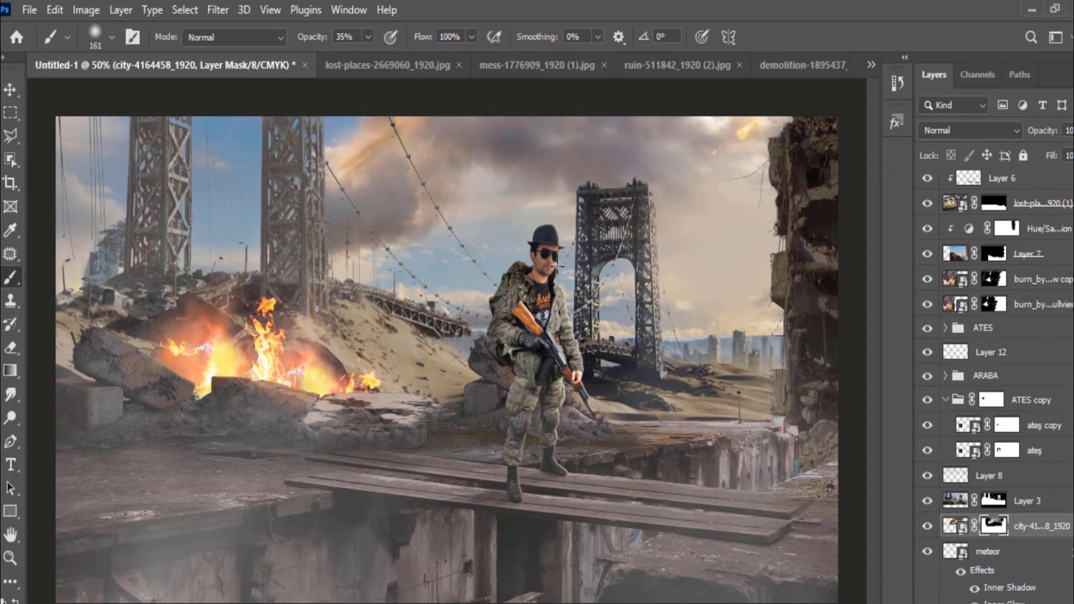
- Duplicate and rasterize the city cloud layer, sliding the copy right of the tower
key(ctrl+j)
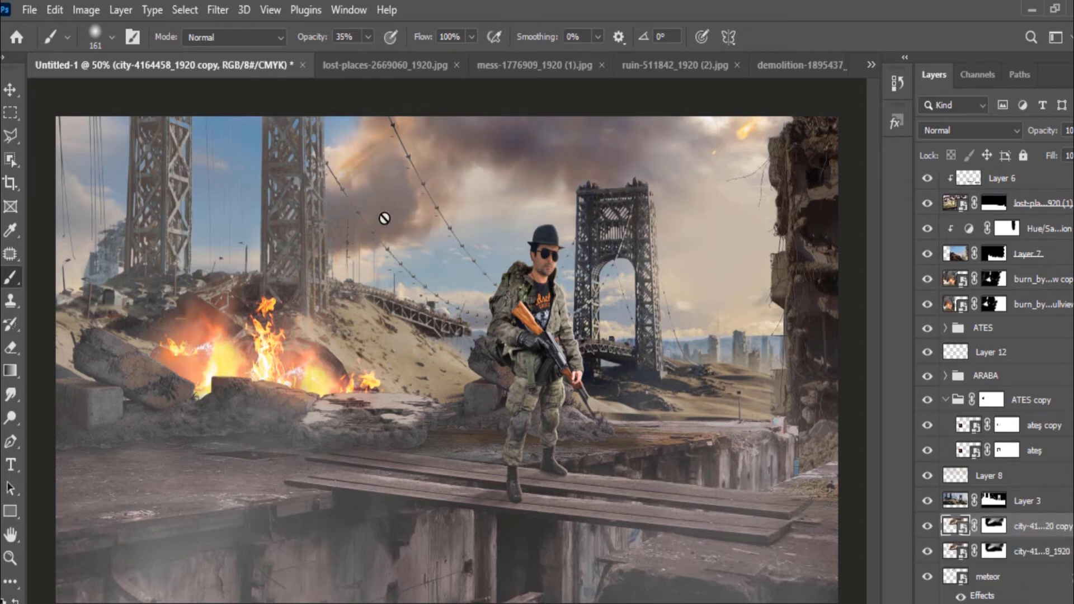
click(383, 219)
click(545, 274)
click(10, 89)
mouse_move(511, 233)
mouse_down()
mouse_move(745, 251)
mouse_move(761, 226)
mouse_up()
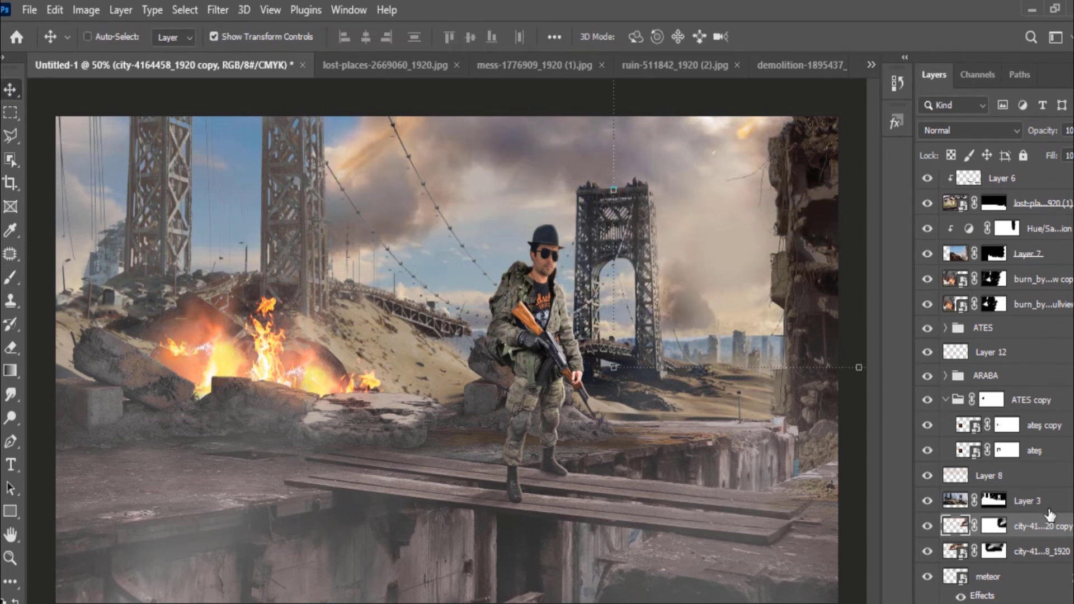
- Reorder Layer 3 in the stack and bring up the ground cracks layer's blend modes
drag(1024, 501, 1015, 364)
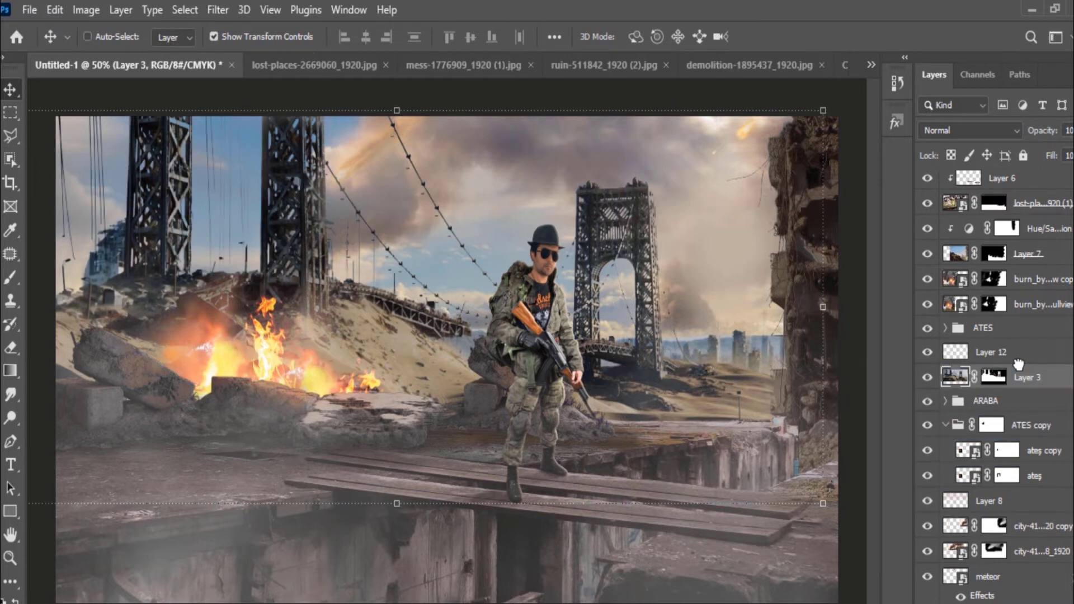
key(ctrl+z)
mouse_move(1029, 498)
mouse_down()
mouse_move(1023, 263)
mouse_move(1040, 320)
mouse_up()
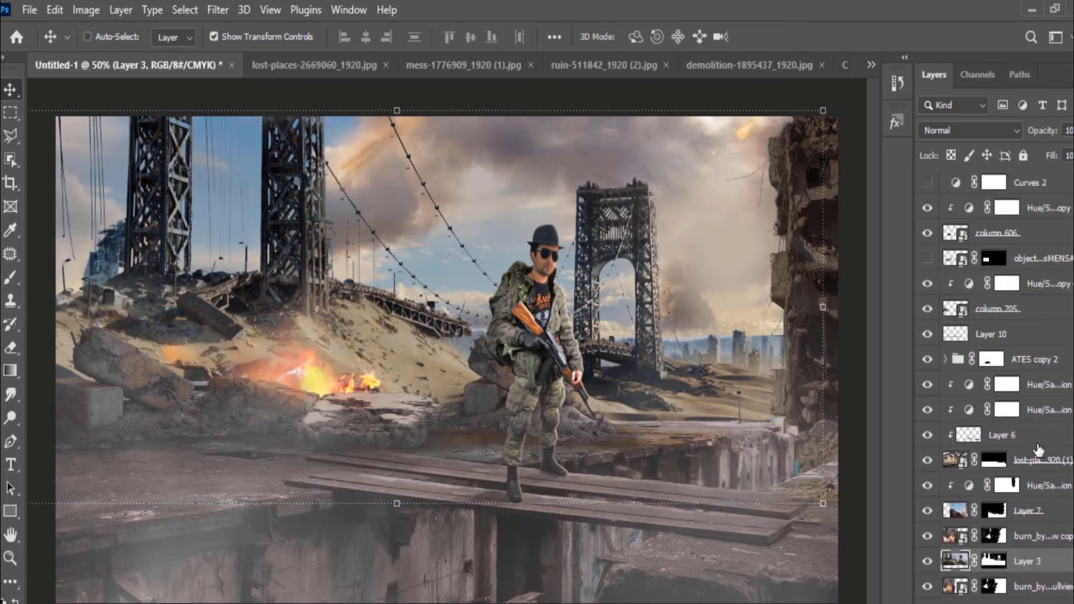
mouse_move(1040, 319)
mouse_down()
mouse_move(1038, 576)
mouse_move(997, 517)
mouse_up()
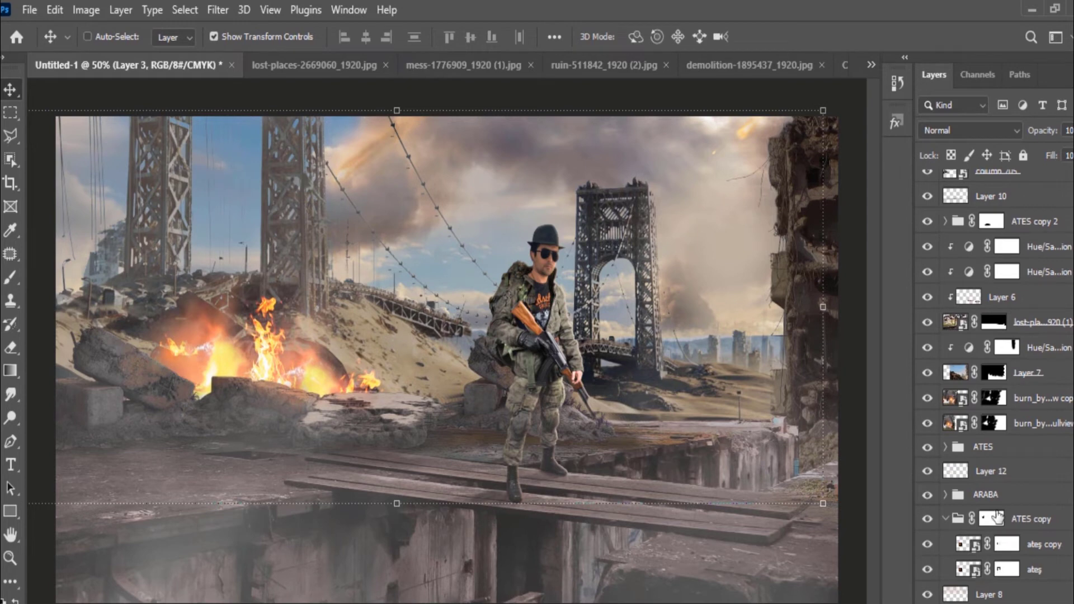
click(970, 129)
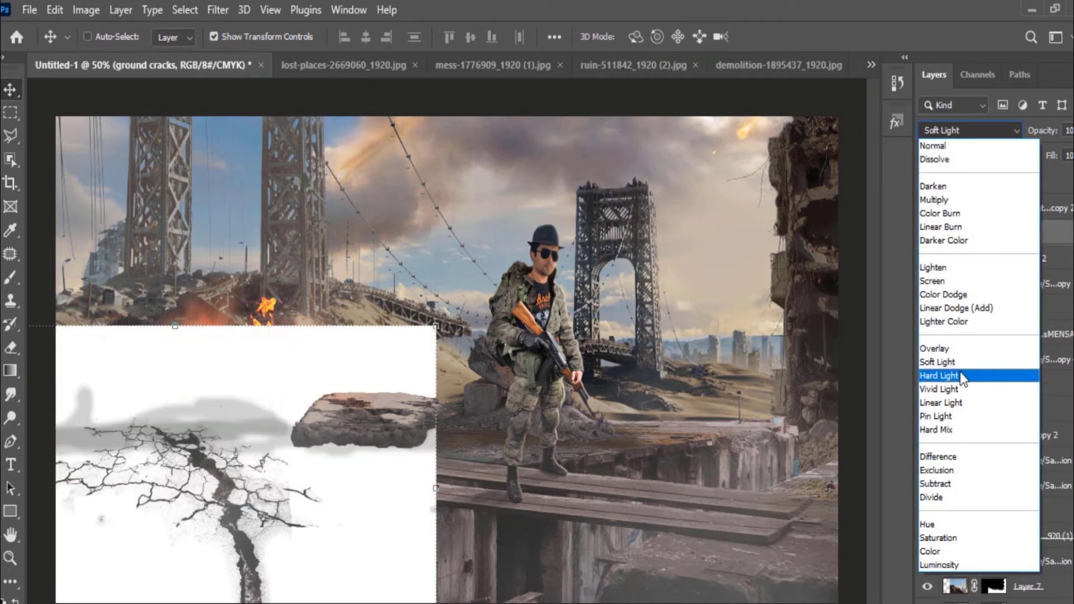
- Set the ground cracks texture to Multiply and nudge it into place
click(925, 200)
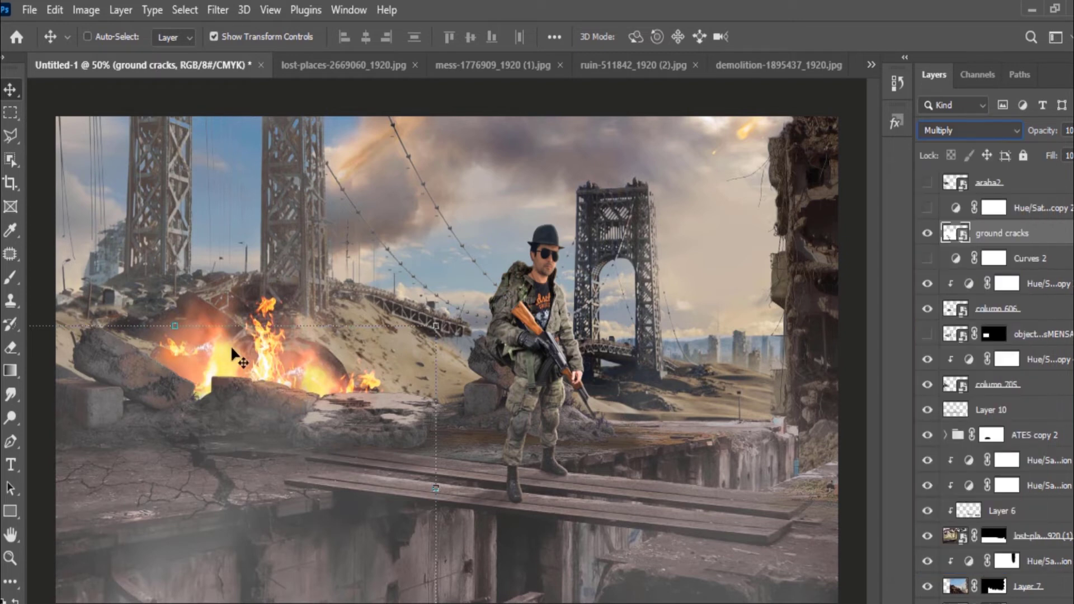
drag(193, 392, 171, 463)
click(10, 112)
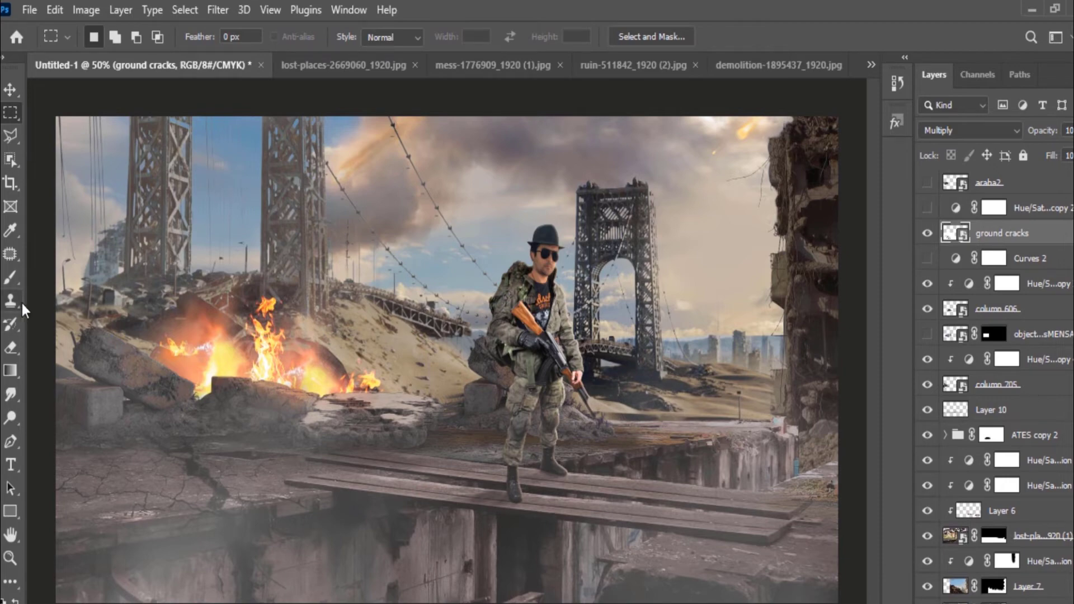
click(10, 277)
scroll(221, 372, up, 2)
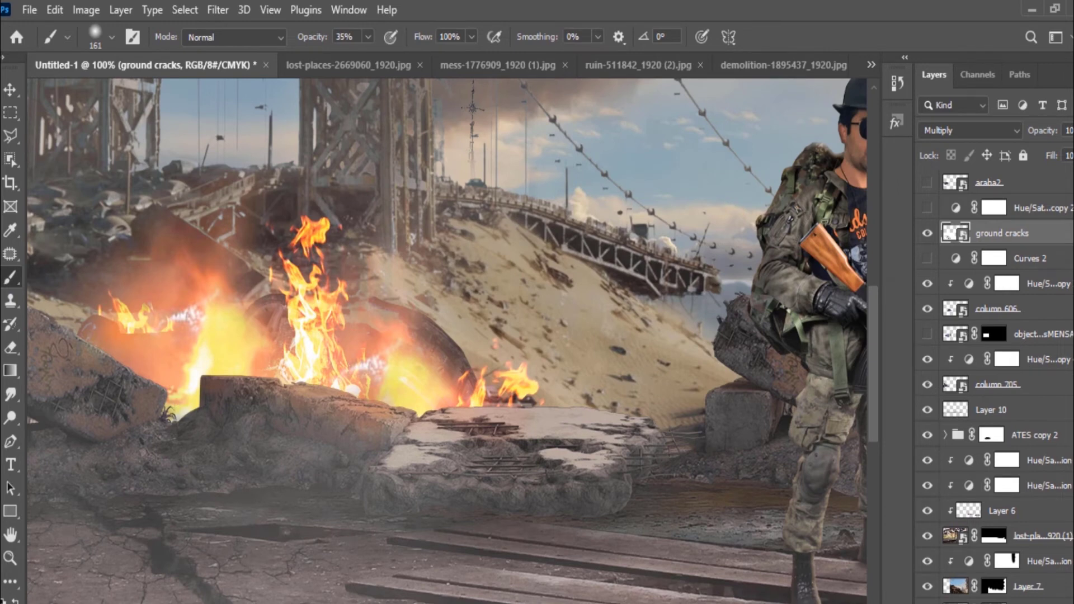
- Create a new Soft Light glow layer and paint soft glow over the rocks and slab
key(ctrl+shift+alt+n)
drag(176, 362, 509, 420)
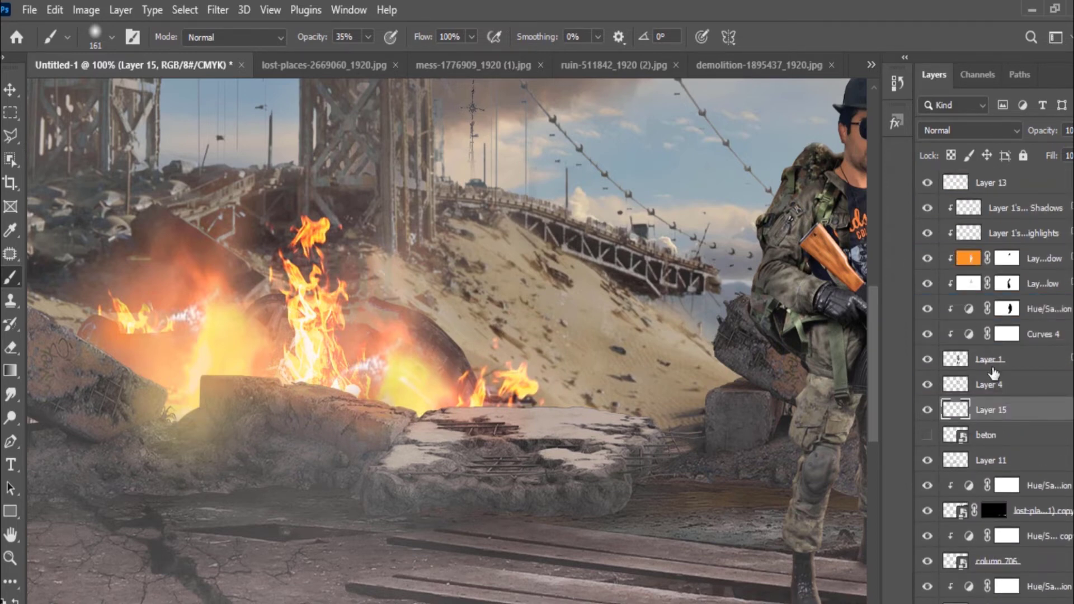
click(968, 130)
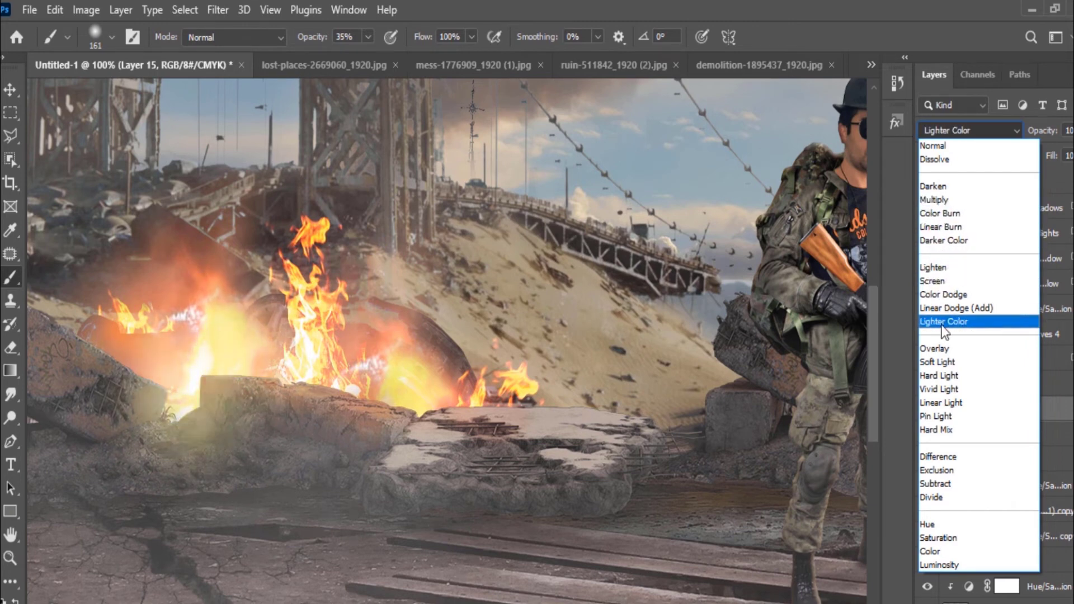
click(937, 362)
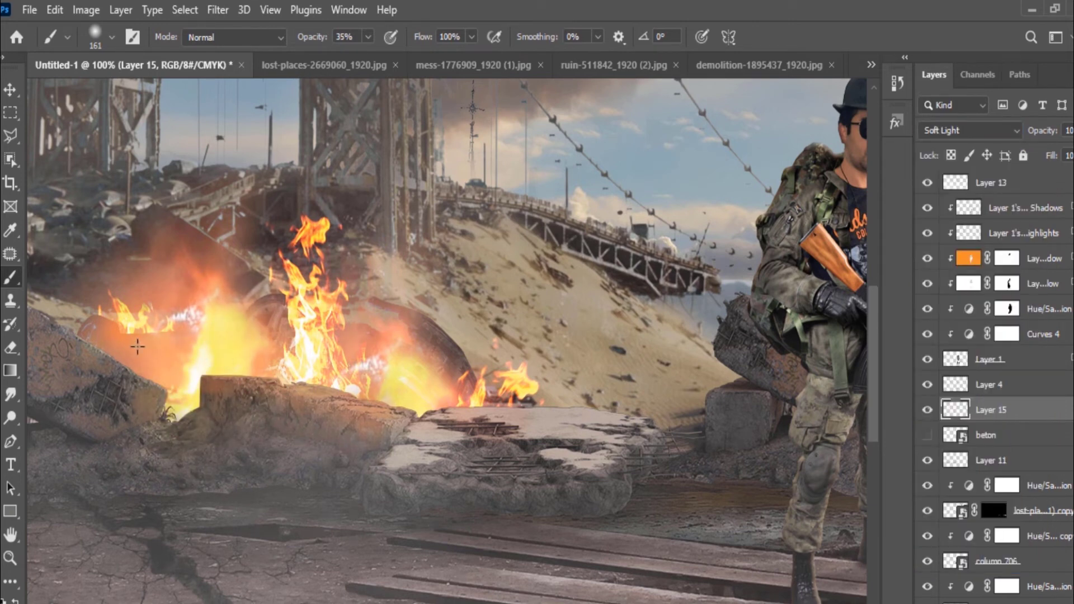
drag(137, 344, 122, 365)
drag(518, 421, 497, 414)
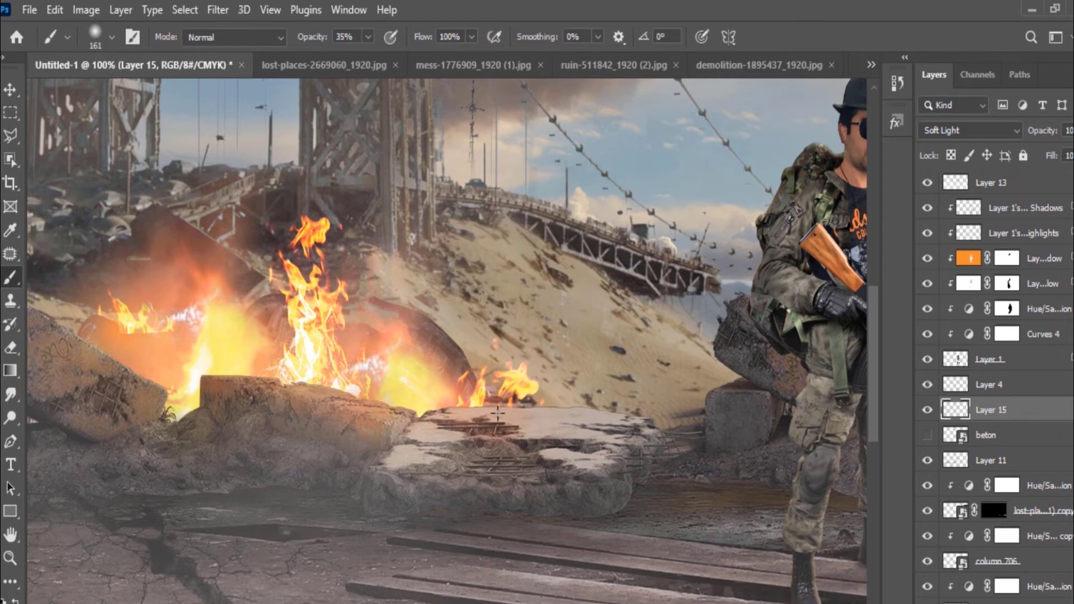
- Paint a soft orange glow across the sky and the ruined building's left edge
scroll(508, 389, right, 3)
scroll(237, 291, up, 3)
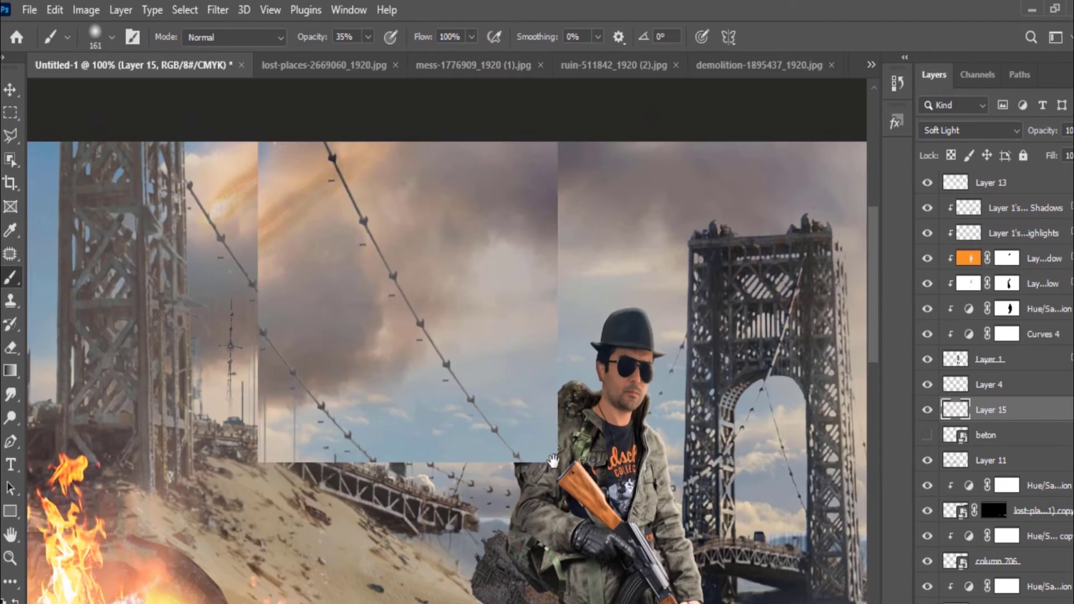
scroll(237, 291, up, 3)
mouse_move(237, 291)
mouse_down()
mouse_move(379, 216)
mouse_move(503, 184)
mouse_up()
scroll(554, 206, right, 5)
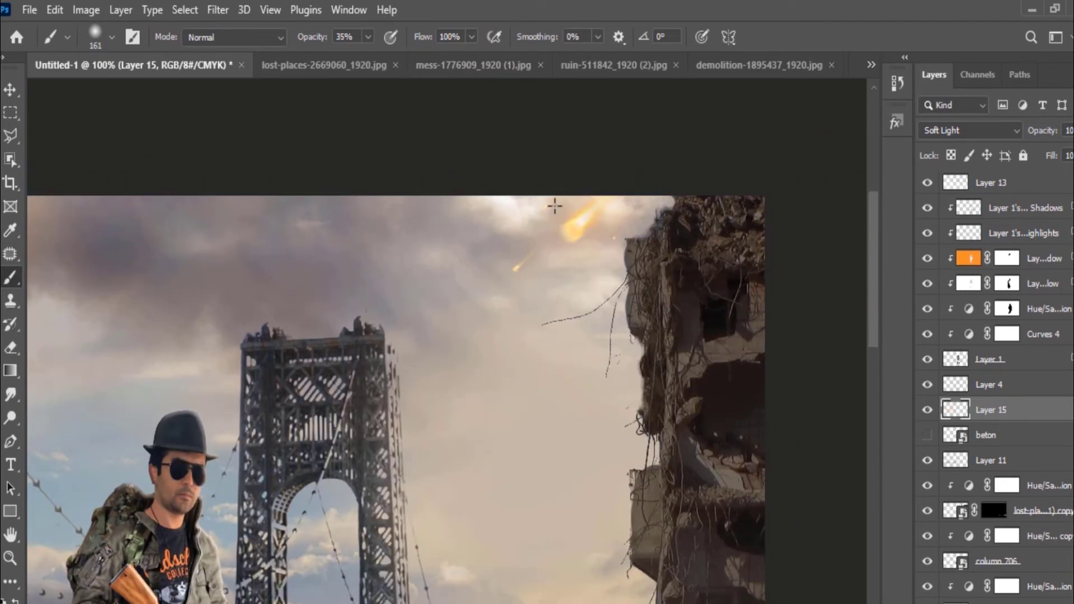
drag(640, 249, 652, 297)
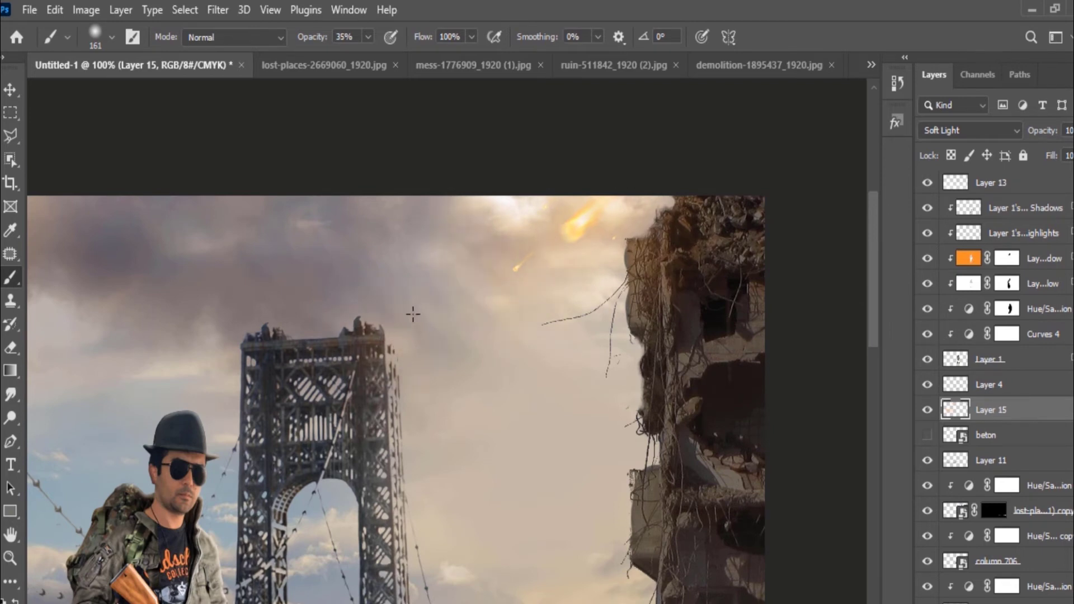
scroll(240, 330, down, 1)
scroll(238, 328, down, 1)
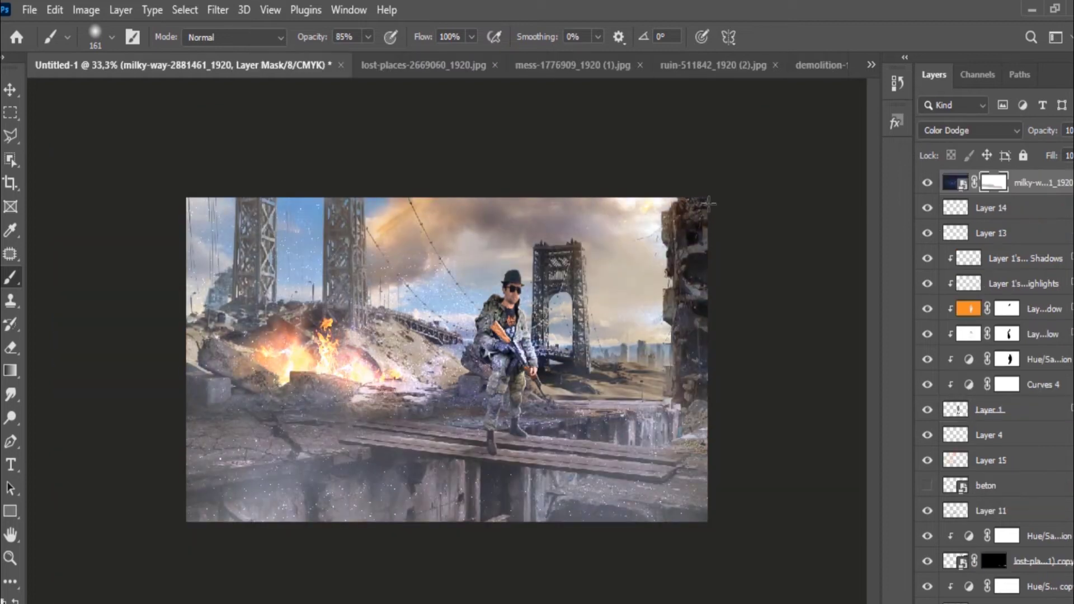
- Brush the milky-way sparkles out of the sky with a large soft brush, then lower opacity to 60%
right_click(438, 301)
drag(560, 320, 599, 320)
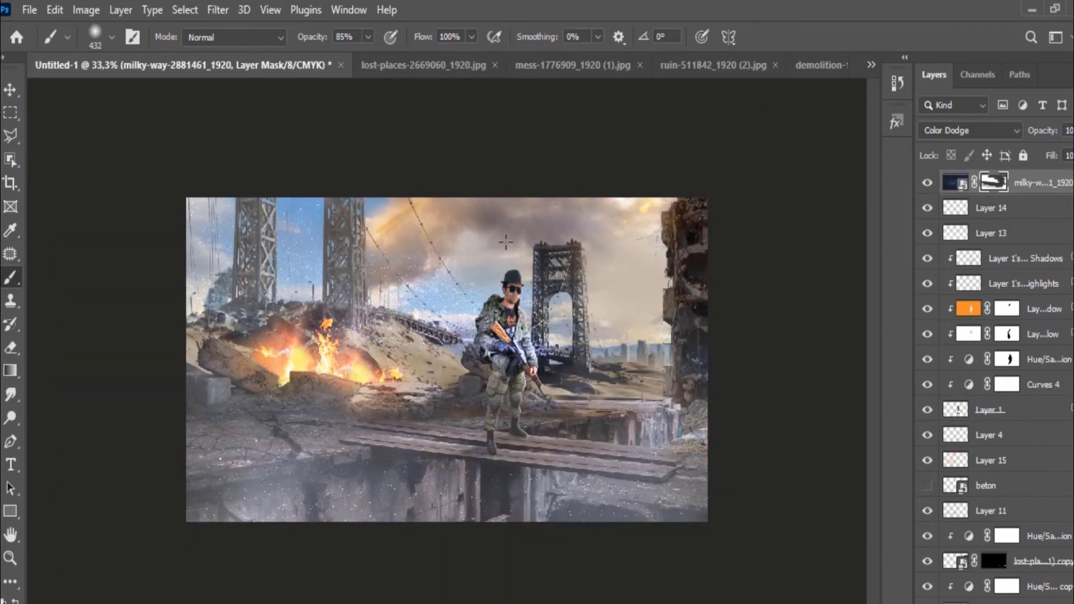
drag(235, 240, 622, 380)
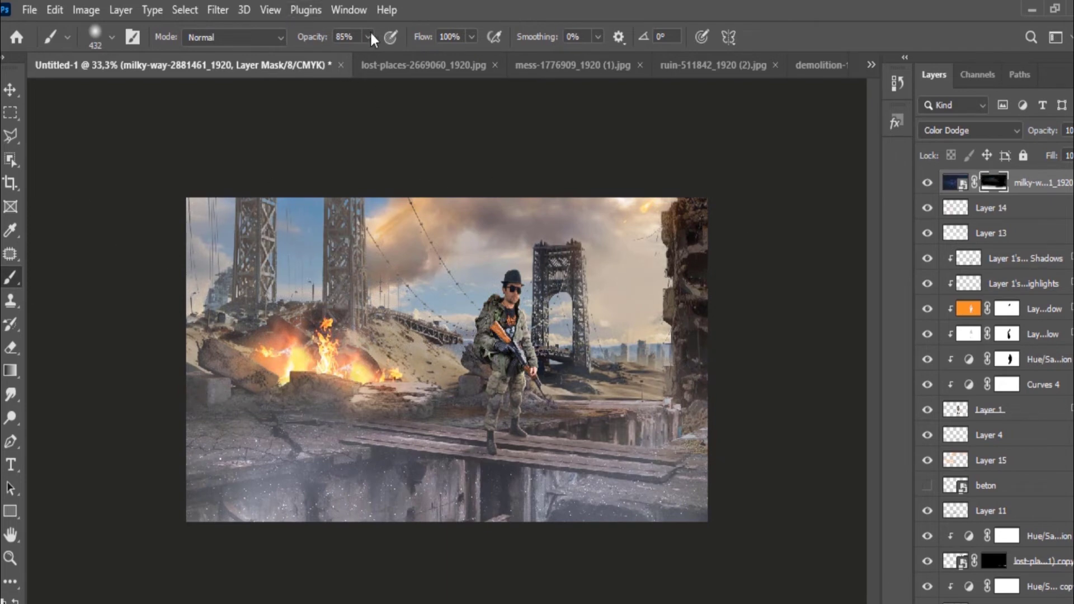
drag(369, 37, 355, 61)
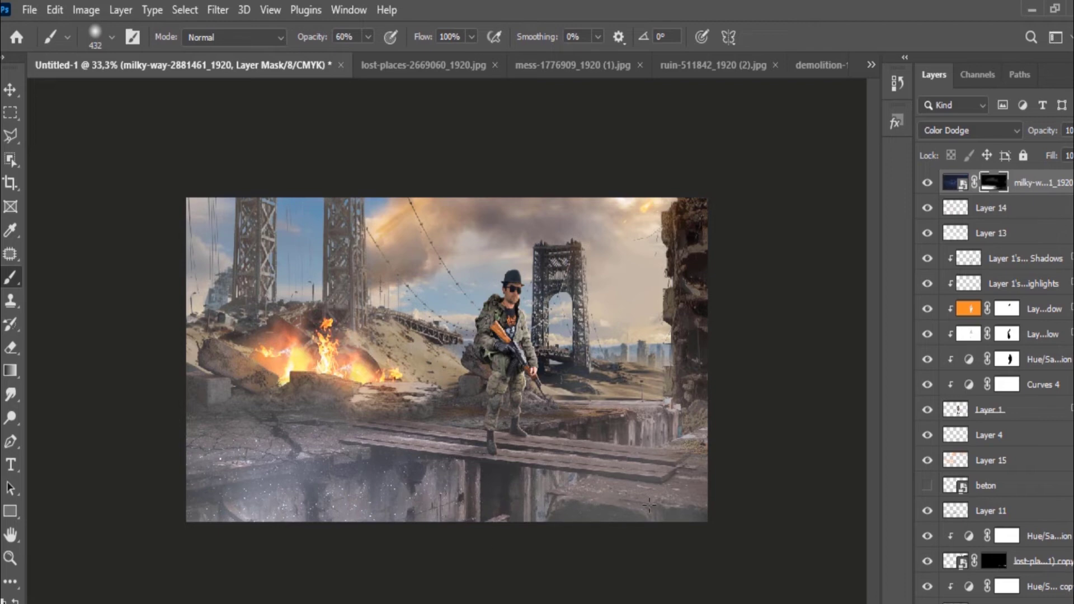
- Add a Hue/Saturation adjustment with shifted hue and more saturation, clipped to the milky-way layer
click(1005, 602)
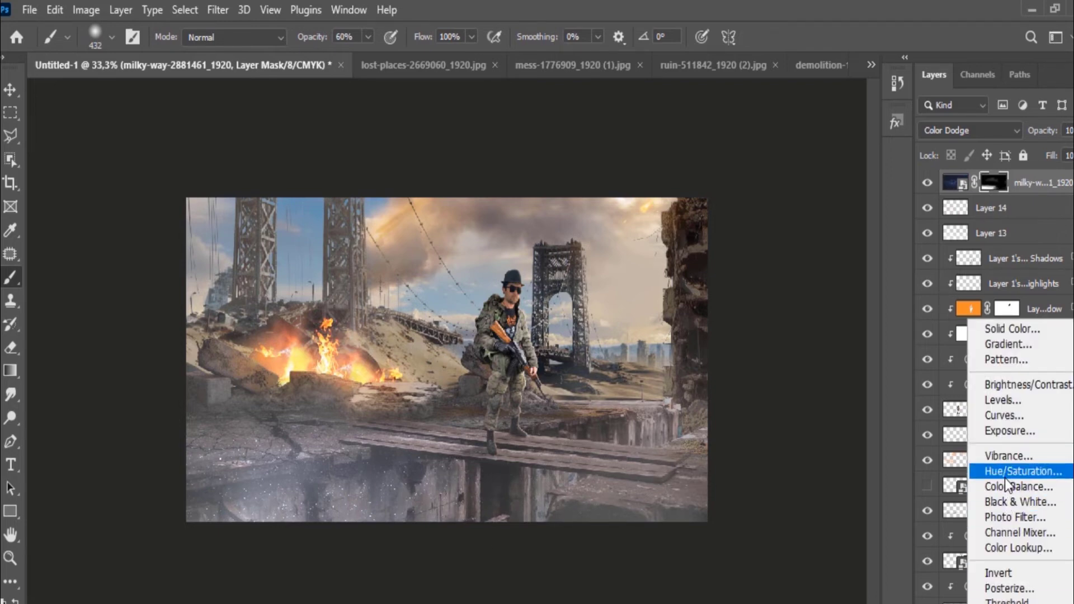
click(1007, 473)
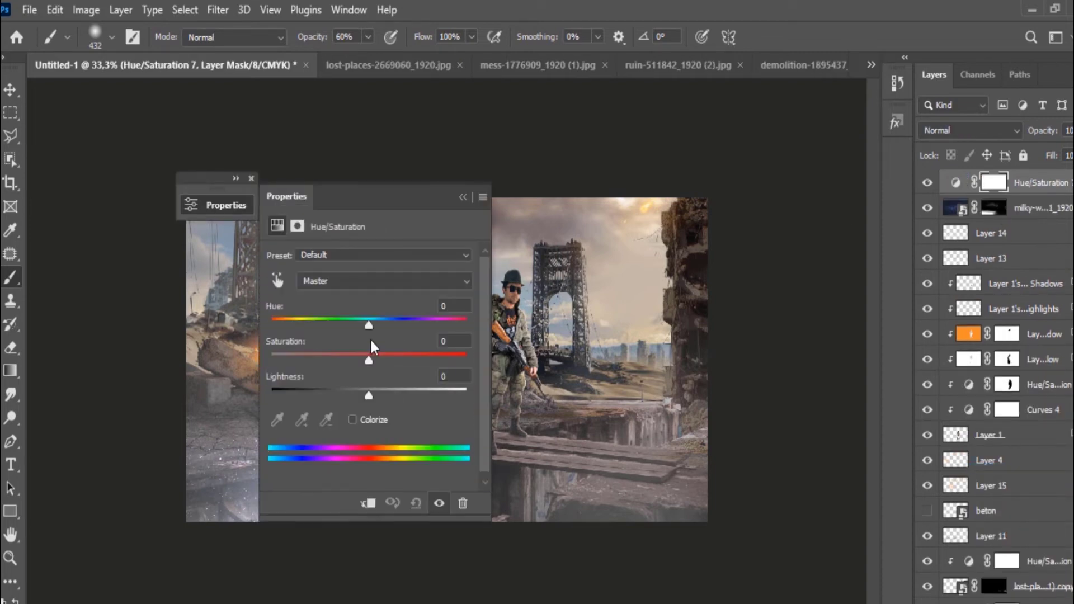
drag(368, 325, 458, 325)
drag(370, 196, 695, 211)
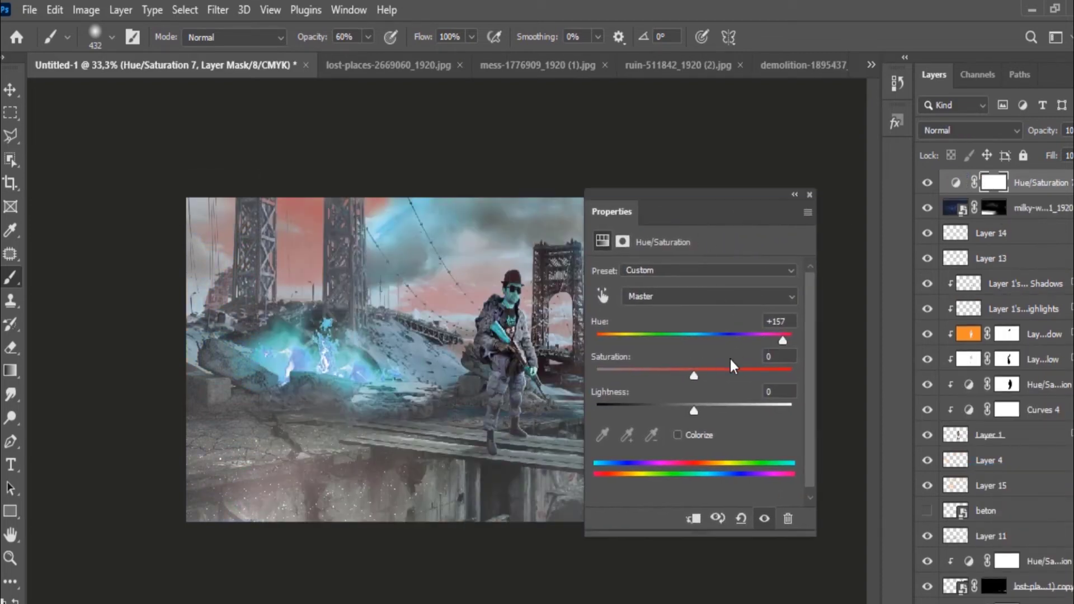
mouse_move(694, 376)
mouse_down()
mouse_move(784, 375)
mouse_move(766, 378)
mouse_up()
drag(767, 337, 604, 344)
click(794, 194)
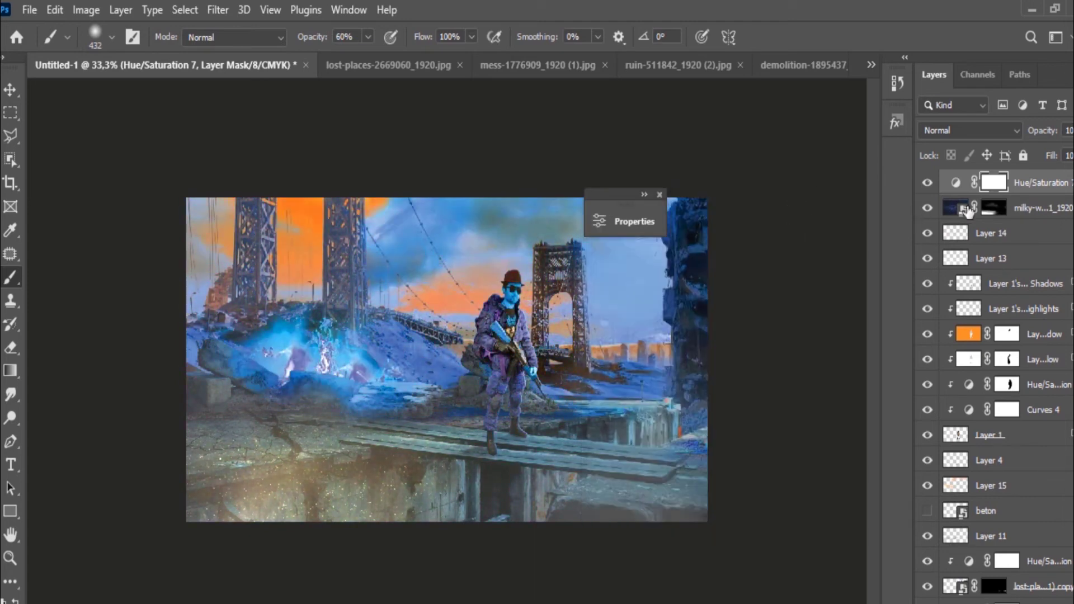
right_click(1029, 183)
click(903, 343)
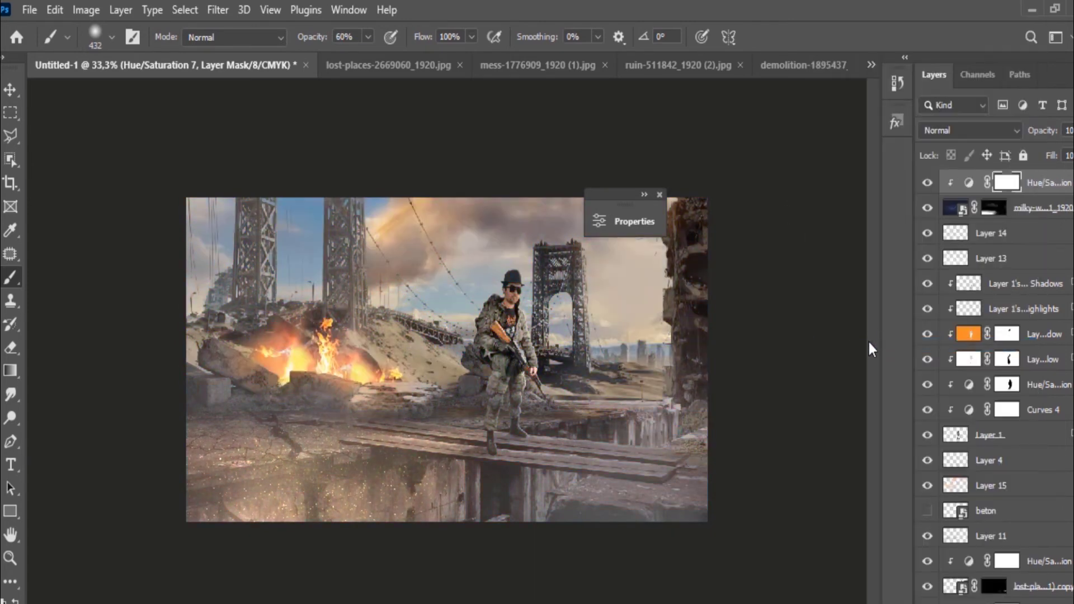
click(660, 195)
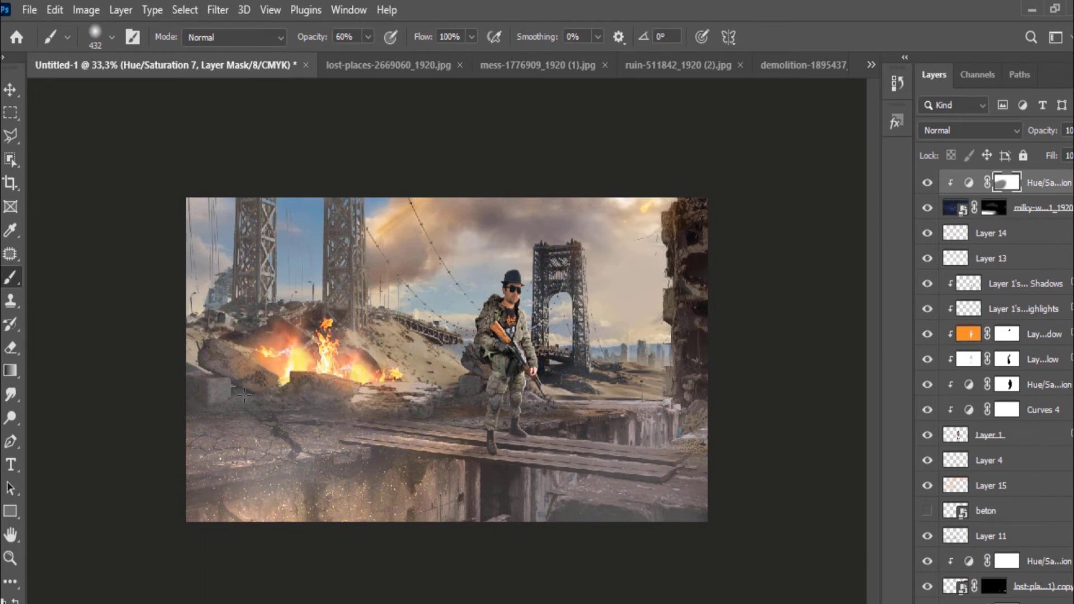
- Free-transform the milky-way layer up and left, commit, and zoom to 50%
drag(367, 37, 352, 54)
key(v)
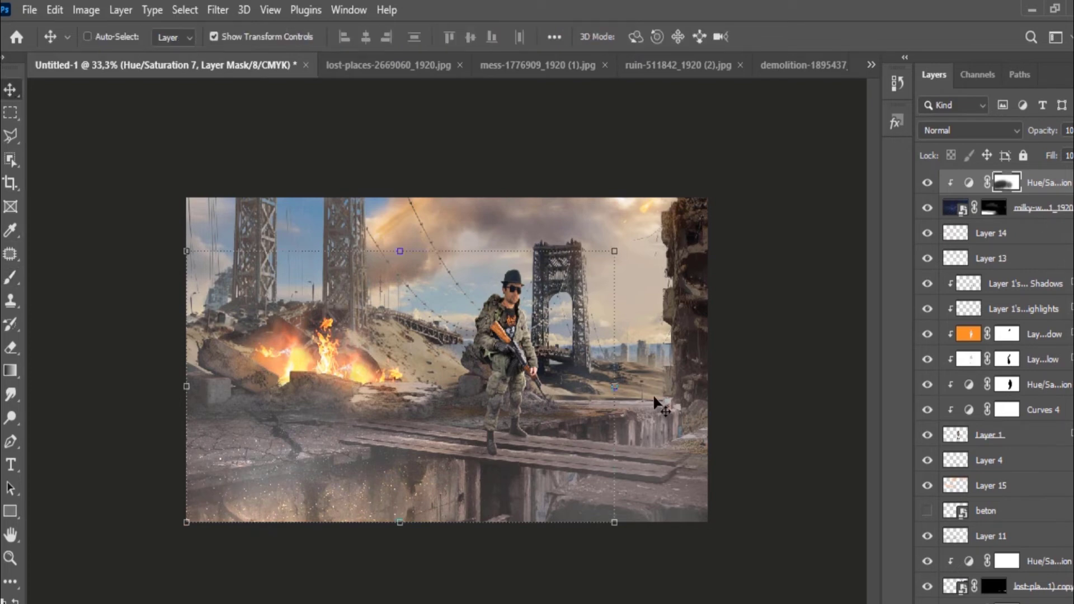
key(alt+bracketleft)
key(ctrl+t)
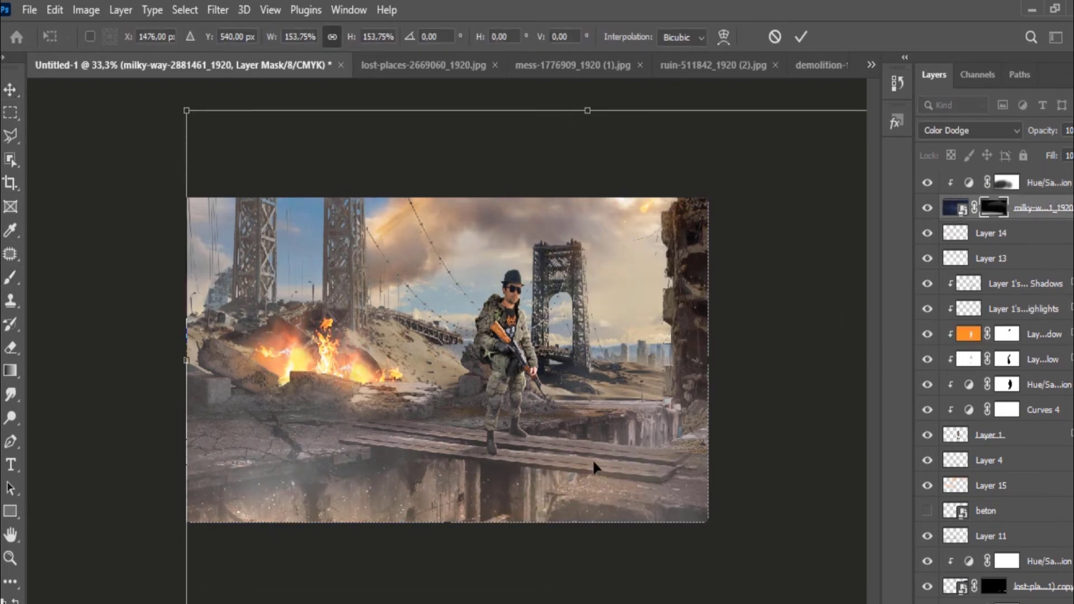
drag(594, 467, 573, 421)
click(801, 37)
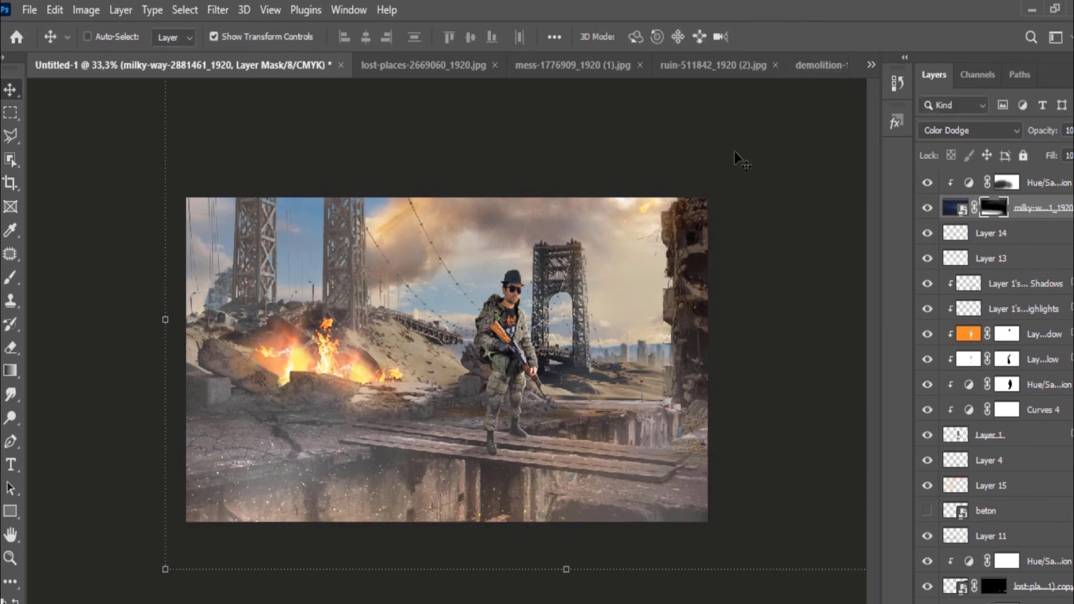
key(ctrl+plus)
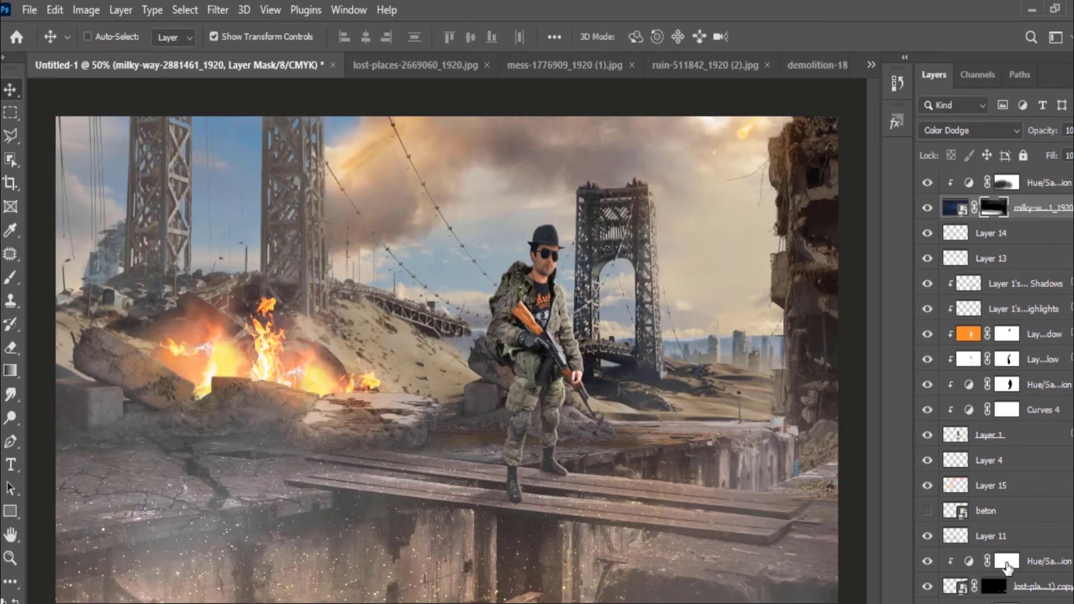
- Create a new layer above Hue/Saturation and load the 55 smoke brush at 168 px
click(1047, 190)
key(ctrl+shift+alt+n)
key(b)
right_click(545, 428)
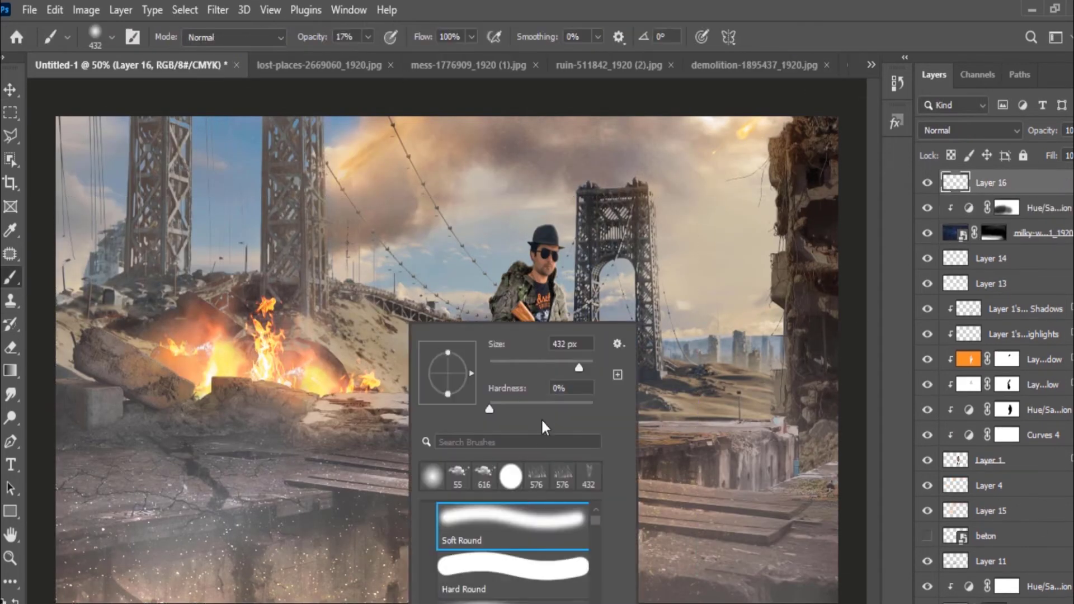
click(457, 476)
key(Return)
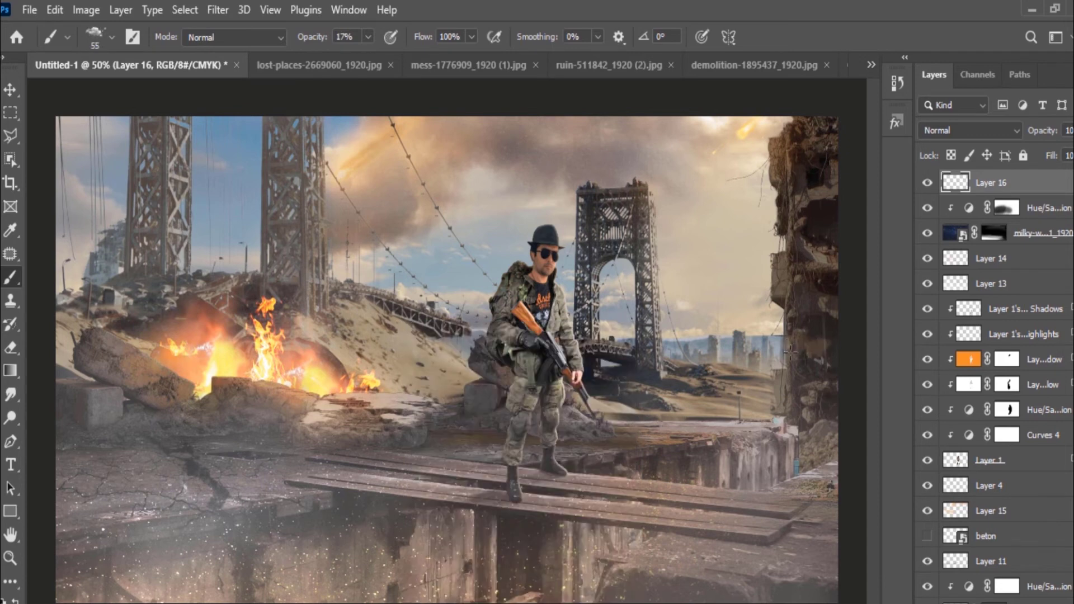
right_click(721, 271)
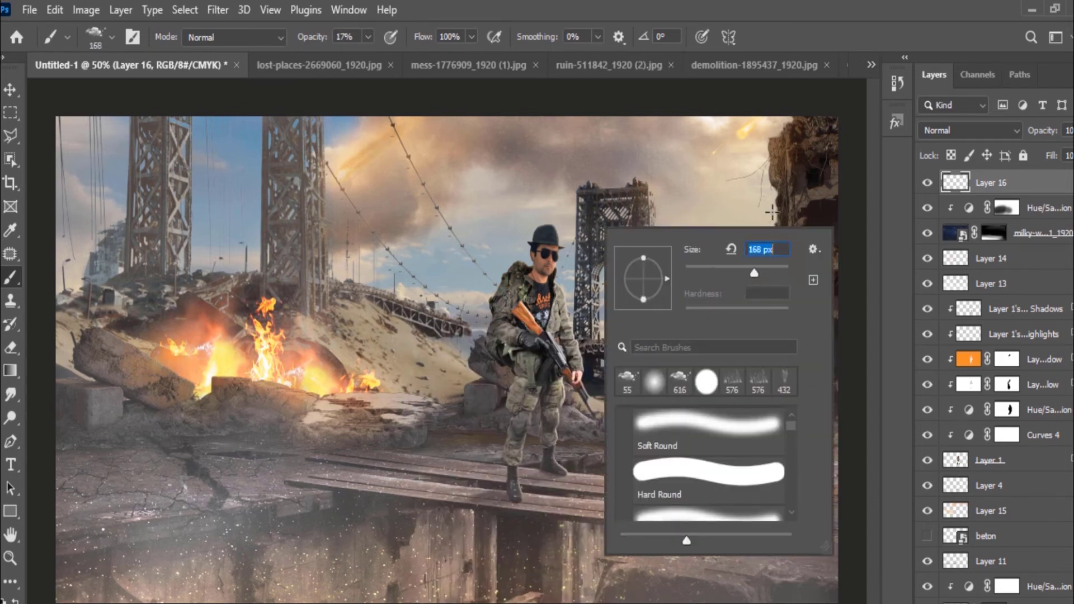
key(Return)
- Paint white haze over the ruined building, a smoke column at right, and smoke left of the soldier
drag(753, 305, 758, 204)
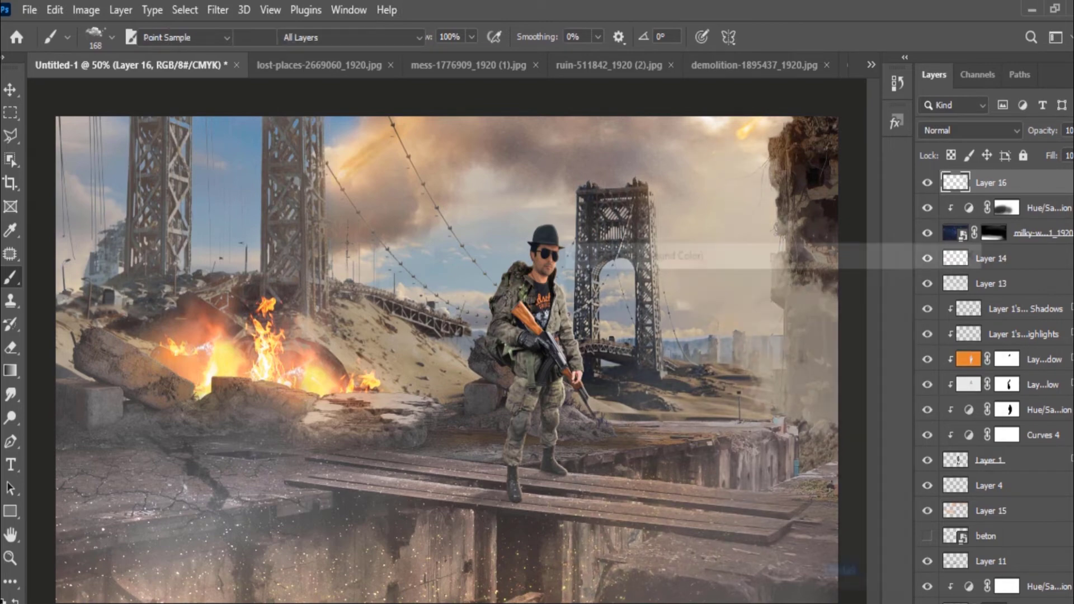
click(928, 283)
drag(786, 274, 794, 434)
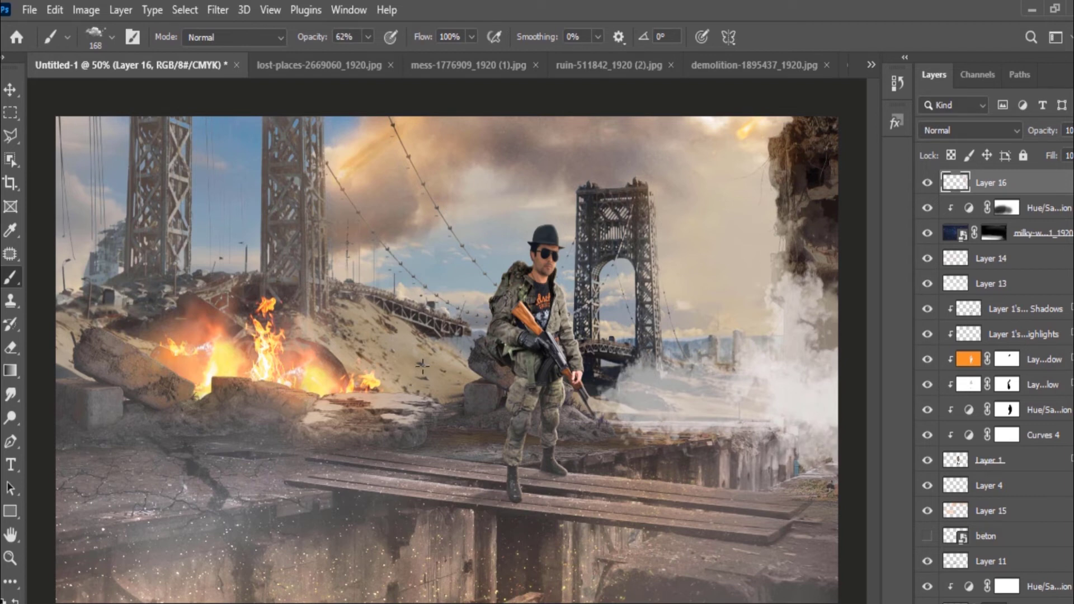
drag(425, 363, 472, 364)
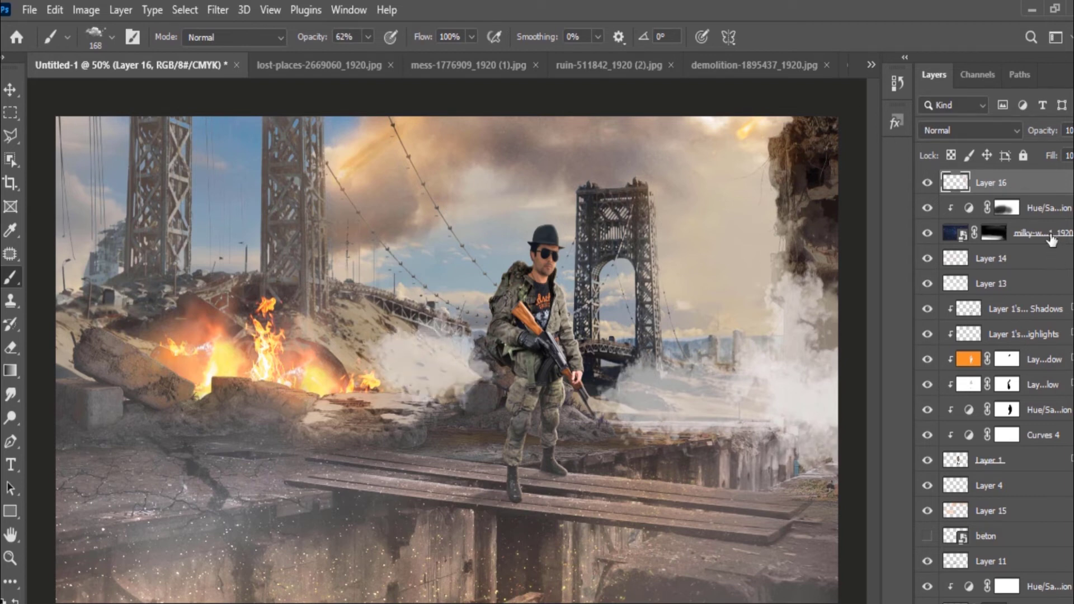
- Move Layer 16 below Layer 1, blur its smoke, and lower its opacity to 54
drag(1035, 199, 1047, 462)
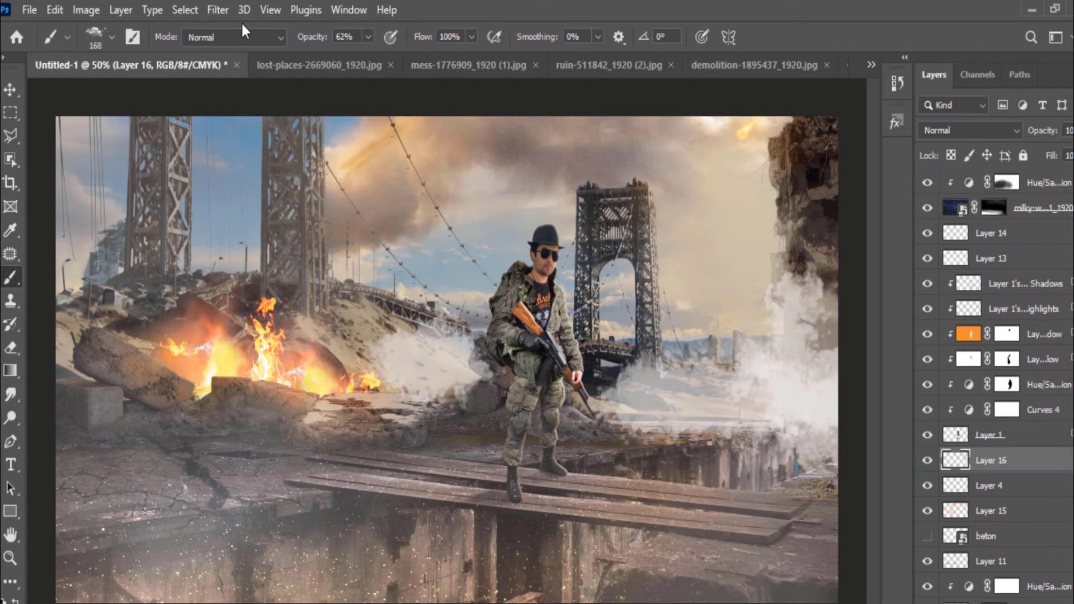
click(225, 11)
click(290, 32)
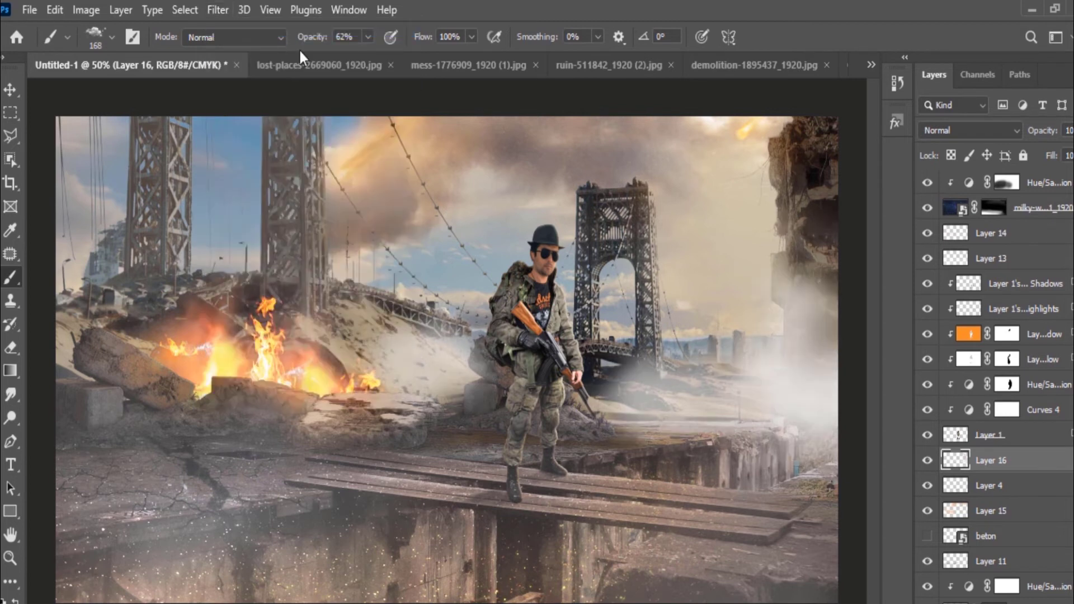
click(1069, 130)
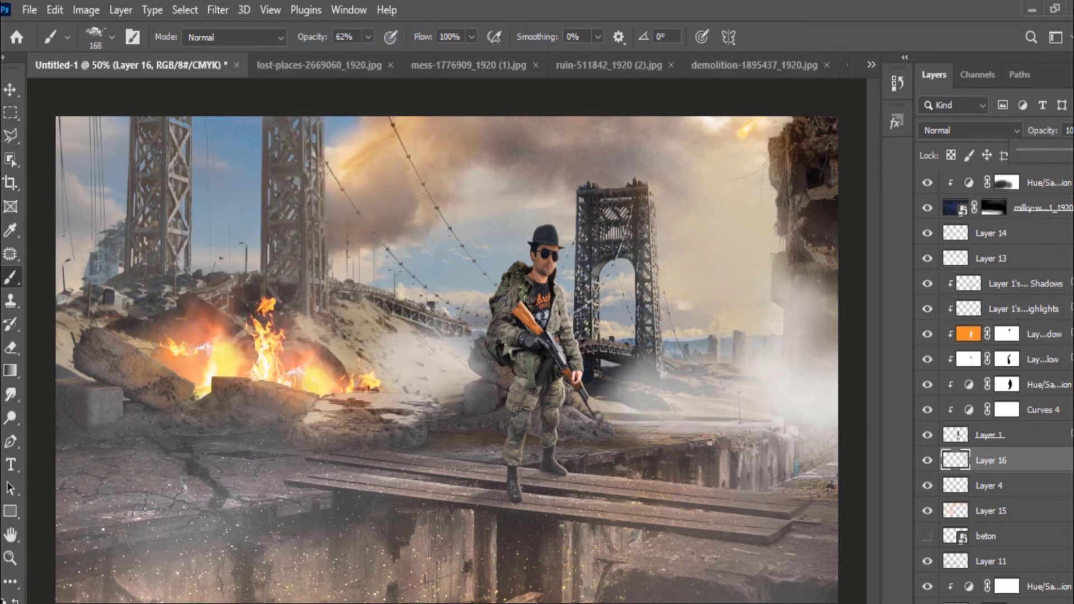
drag(1068, 151, 1063, 160)
- Brush more smoke along the right cliff, building top, planks, and between fire and soldier
drag(649, 442, 727, 408)
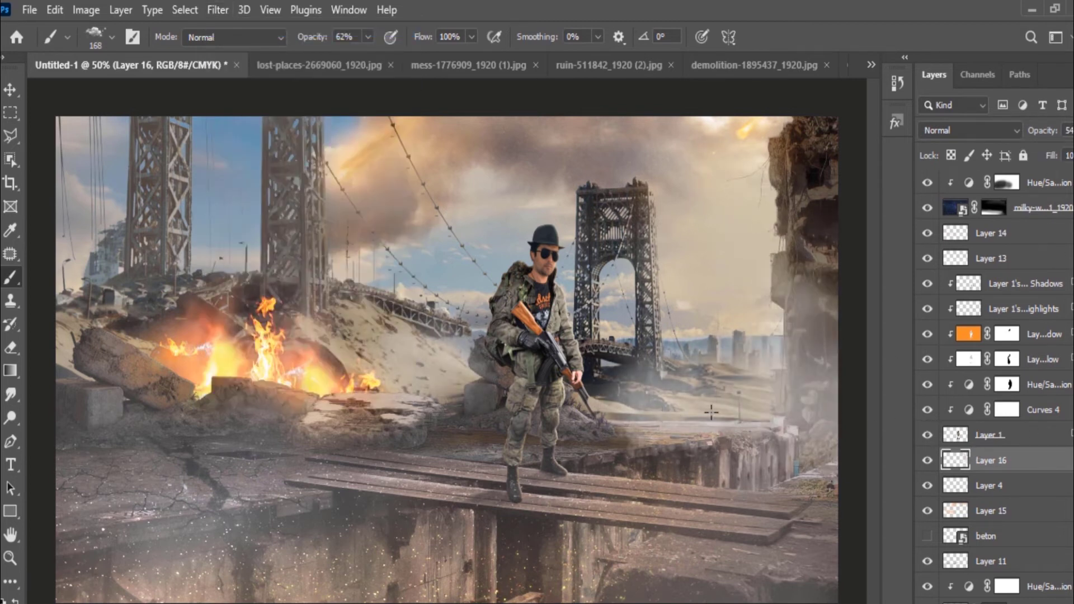
drag(671, 453, 762, 416)
drag(794, 252, 790, 154)
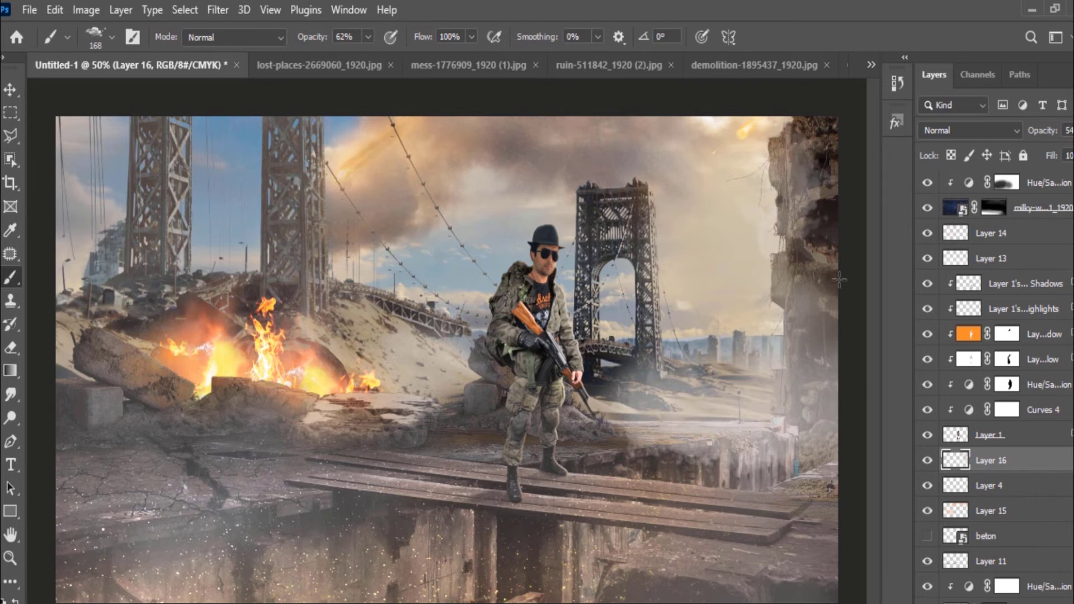
drag(827, 442, 827, 440)
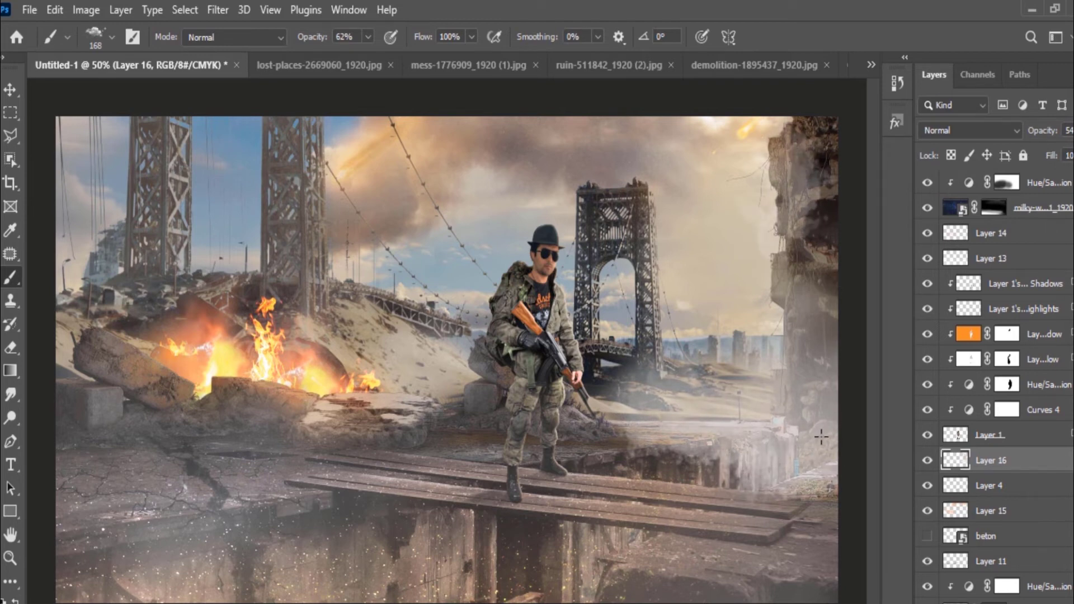
mouse_move(313, 350)
mouse_down()
mouse_move(412, 376)
mouse_move(455, 364)
mouse_move(393, 330)
mouse_up()
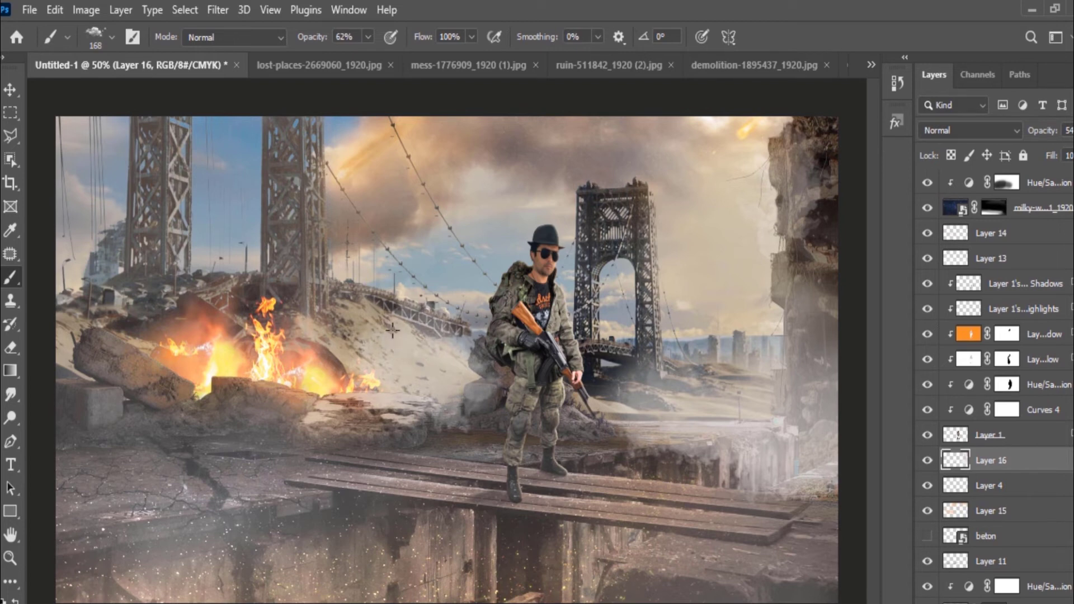
- Apply a 55.3-pixel Gaussian Blur to Layer 16
click(218, 10)
click(236, 25)
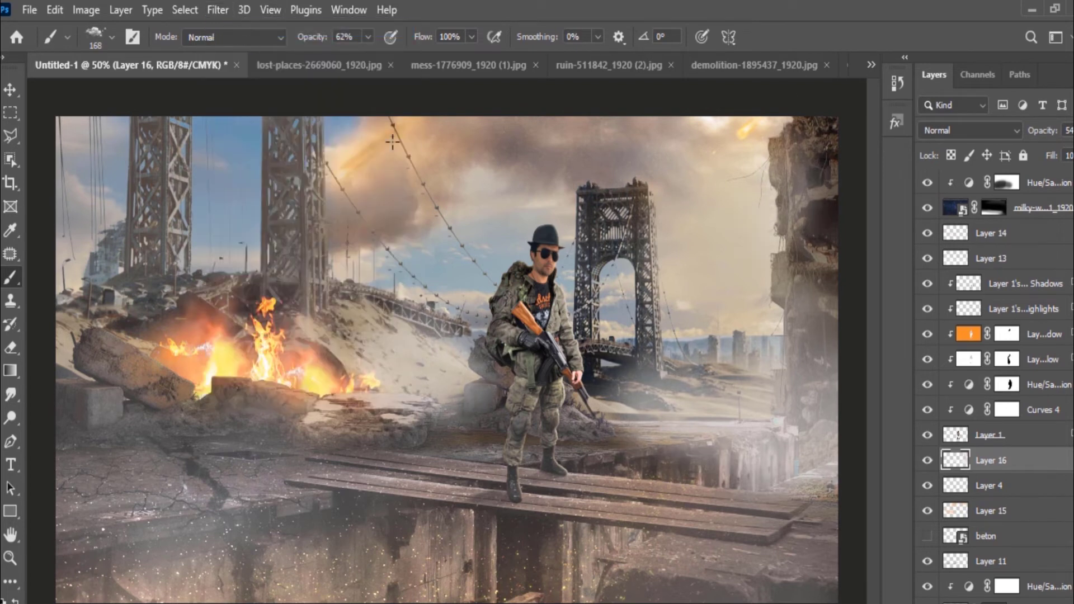
click(218, 11)
mouse_move(252, 240)
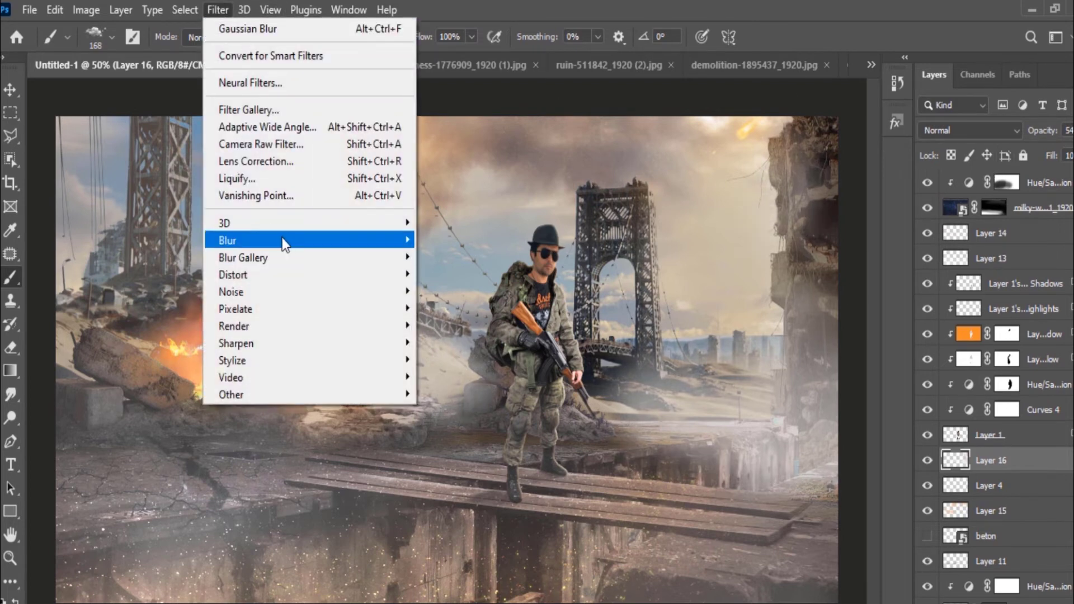
click(462, 309)
drag(496, 379, 533, 380)
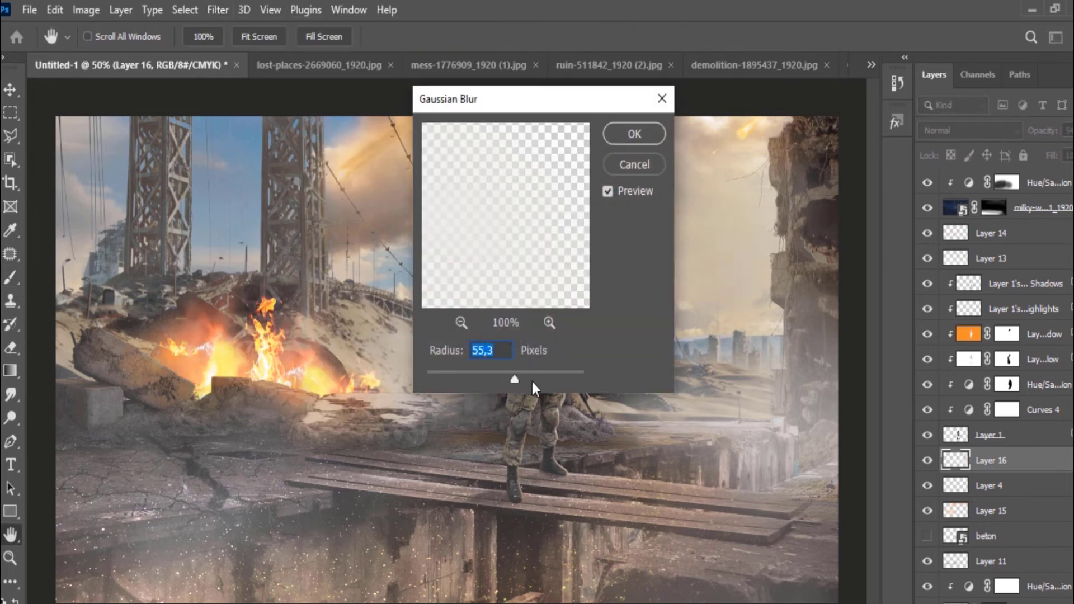
click(635, 134)
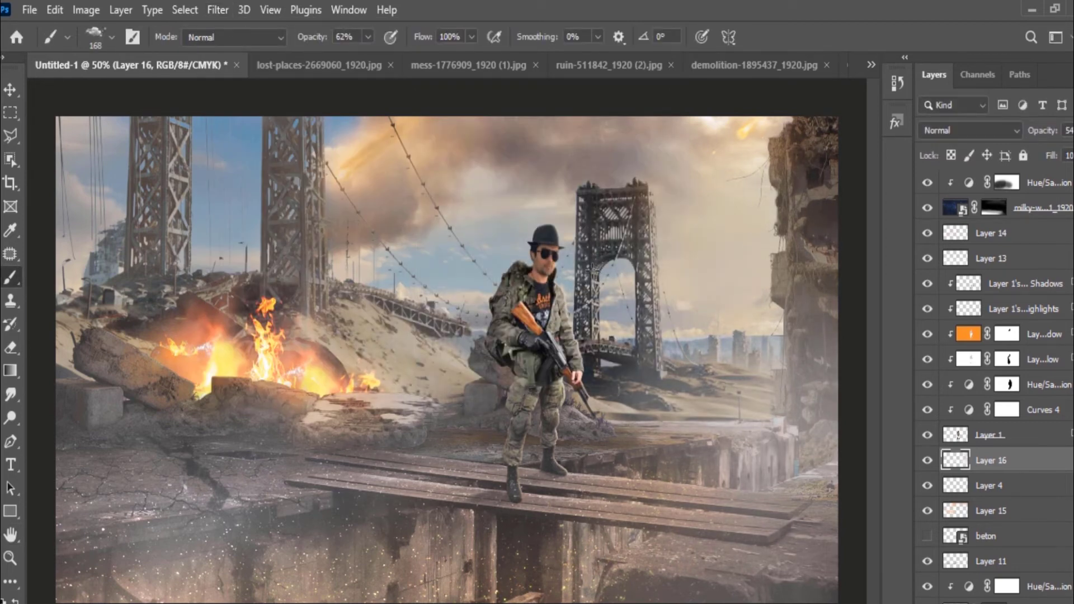
- Add a Color Lookup adjustment layer above the top Hue/Saturation layer
click(1050, 185)
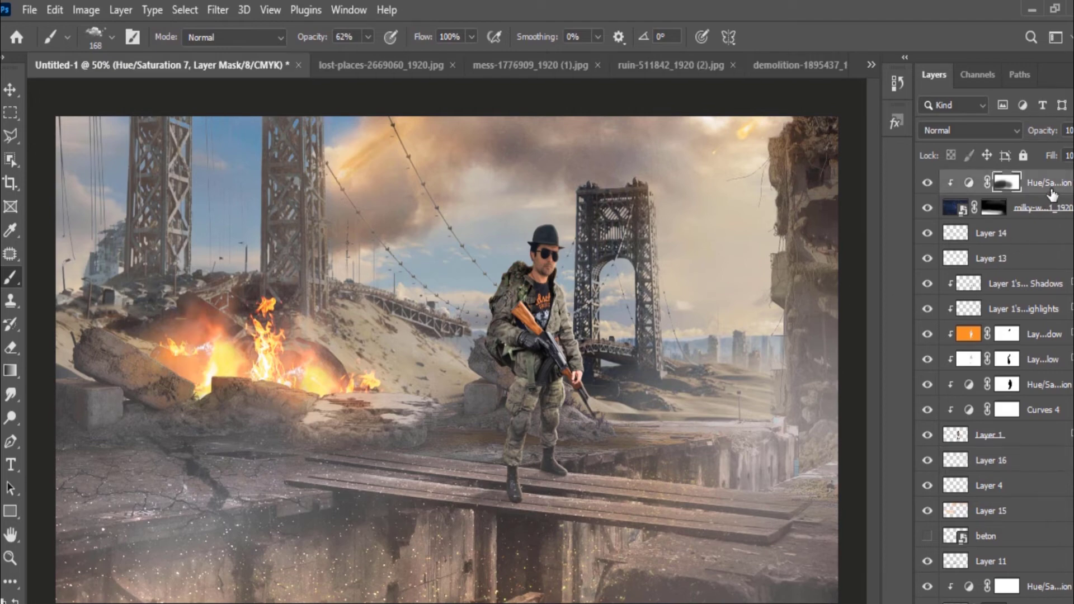
click(970, 602)
click(1018, 548)
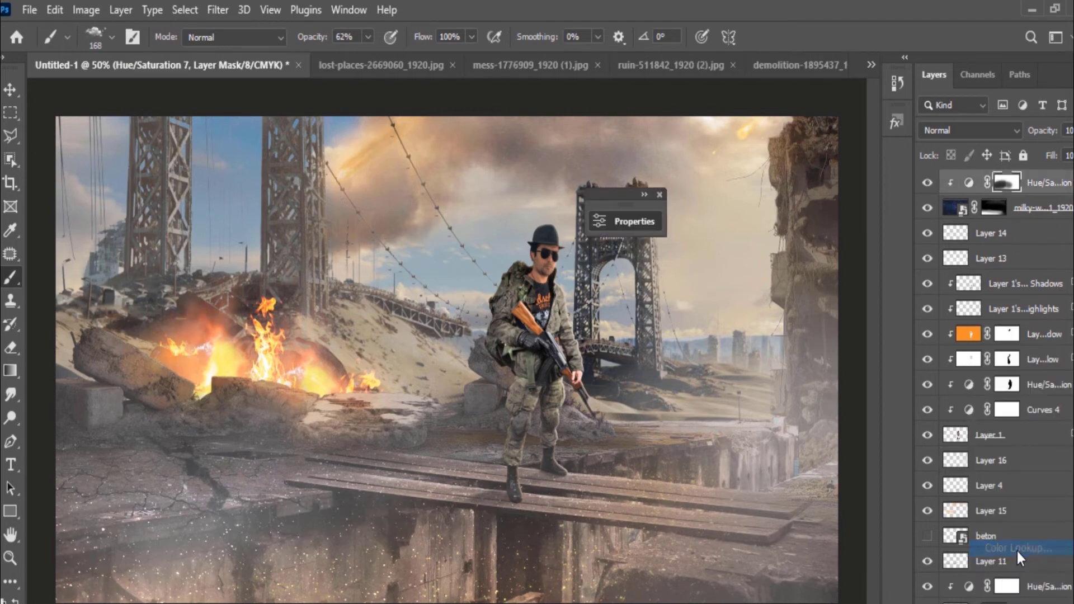
drag(475, 204, 246, 158)
- Try FoggyNight, LateSunset and Soft_Warming, then keep TealOrangePlusContrast.3DL and compare before/after
click(256, 233)
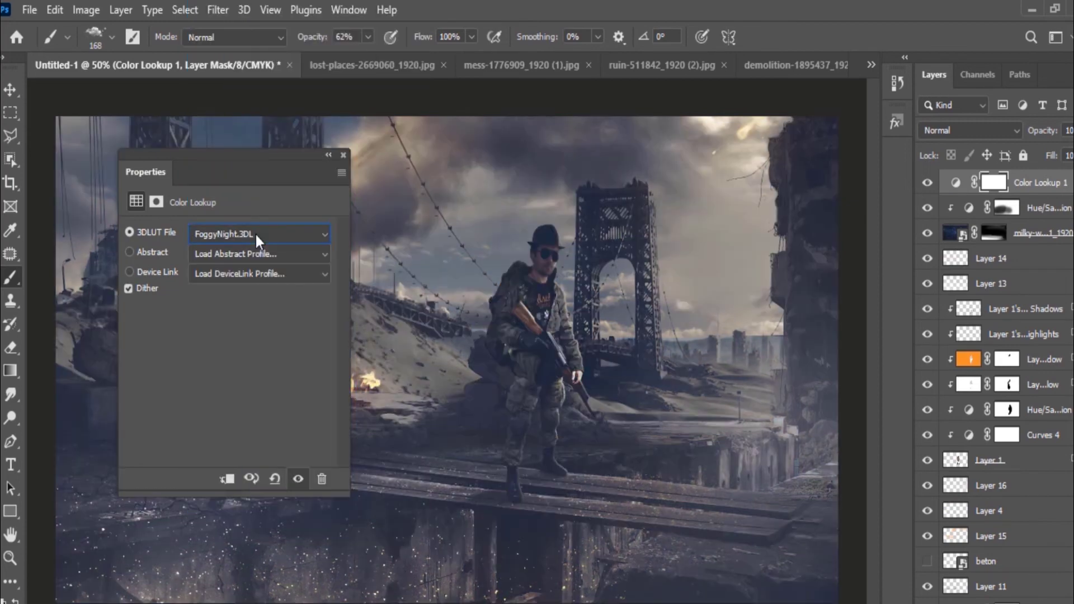
click(278, 230)
click(248, 419)
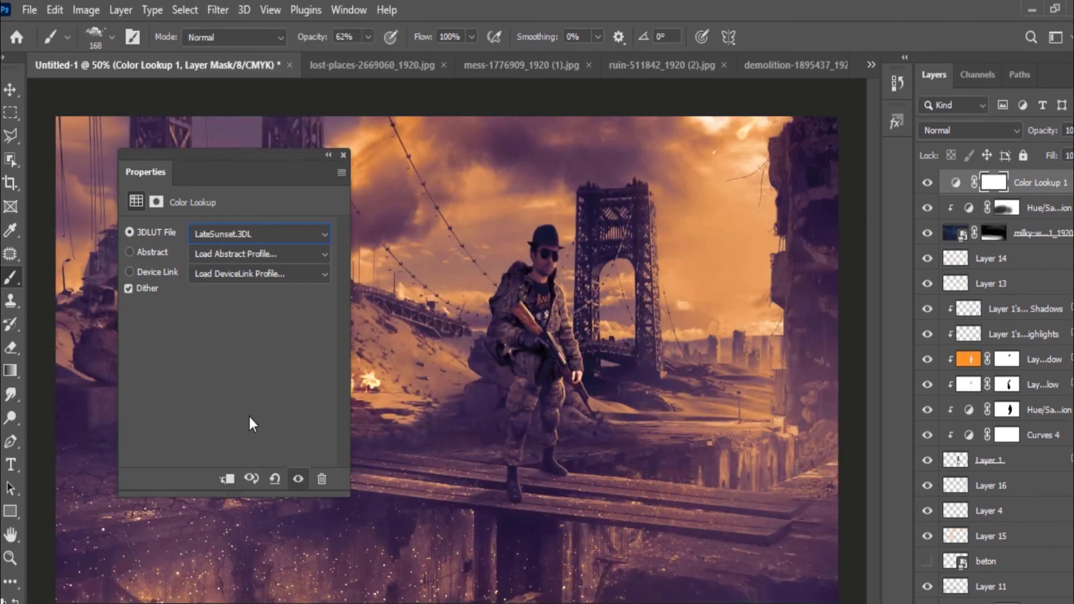
click(253, 232)
click(219, 471)
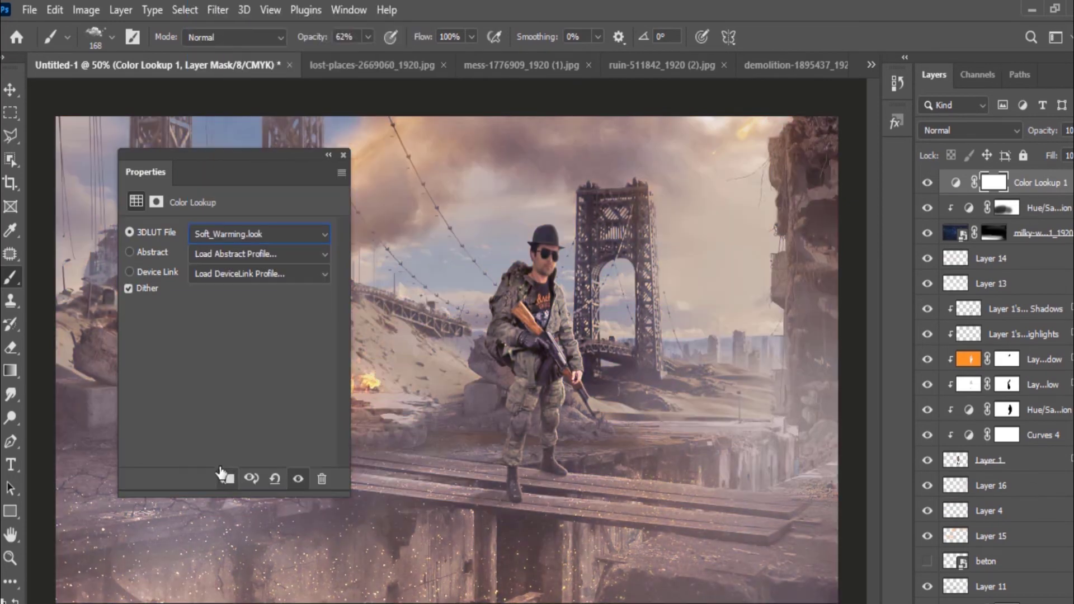
click(271, 232)
click(263, 554)
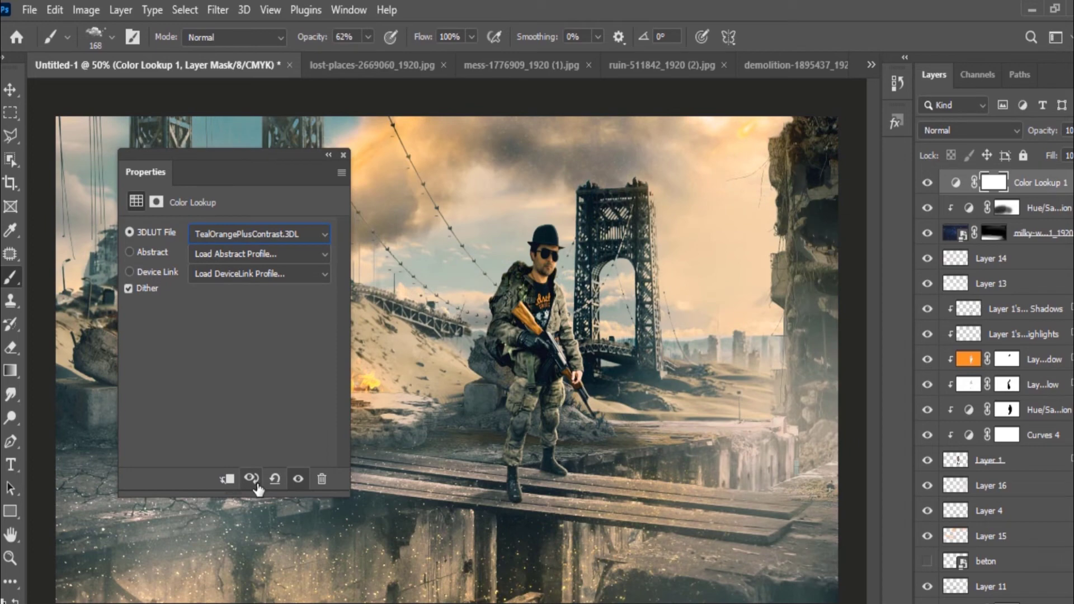
click(329, 155)
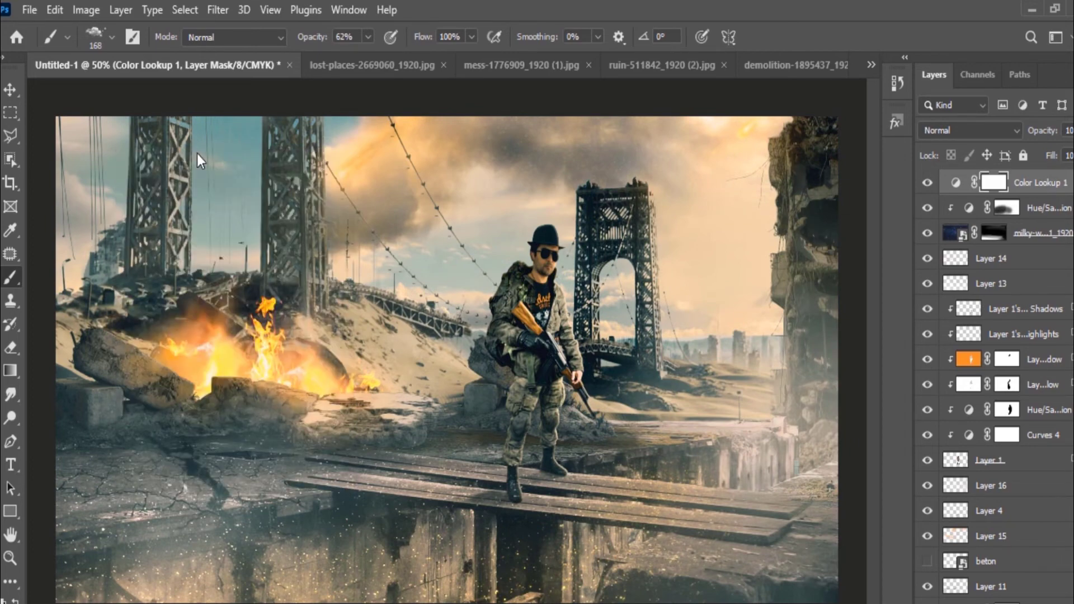
click(927, 183)
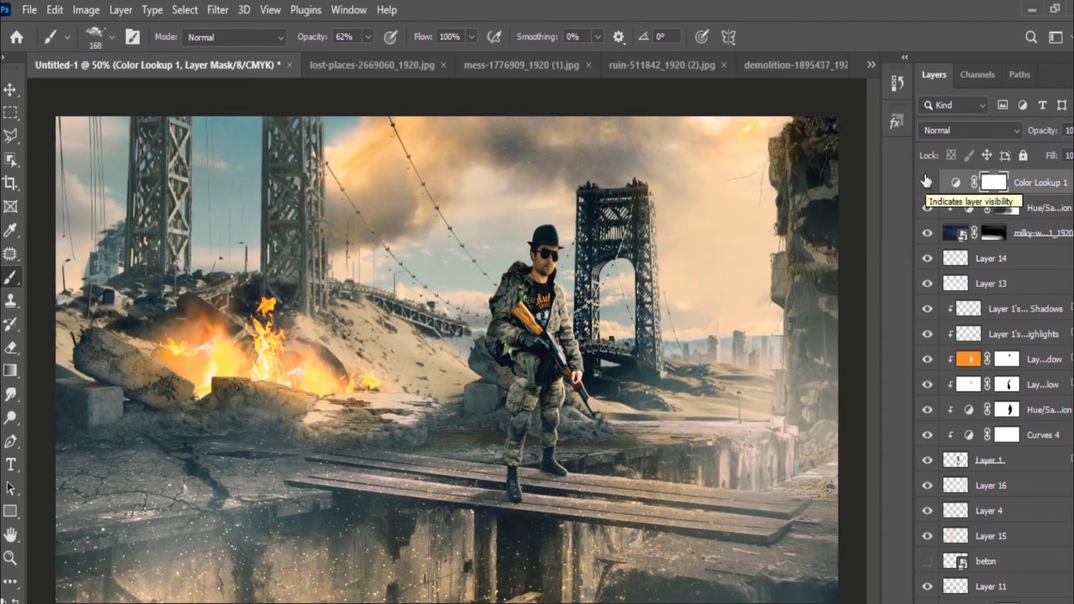
- Set the brush opacity to 19%
click(995, 234)
click(933, 233)
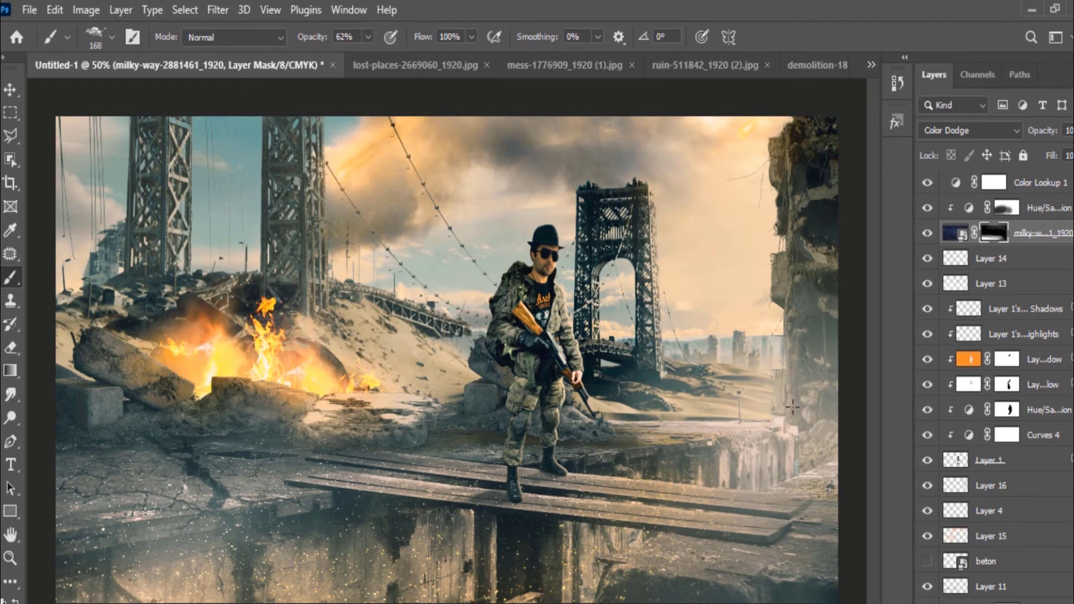
key(1)
key(9)
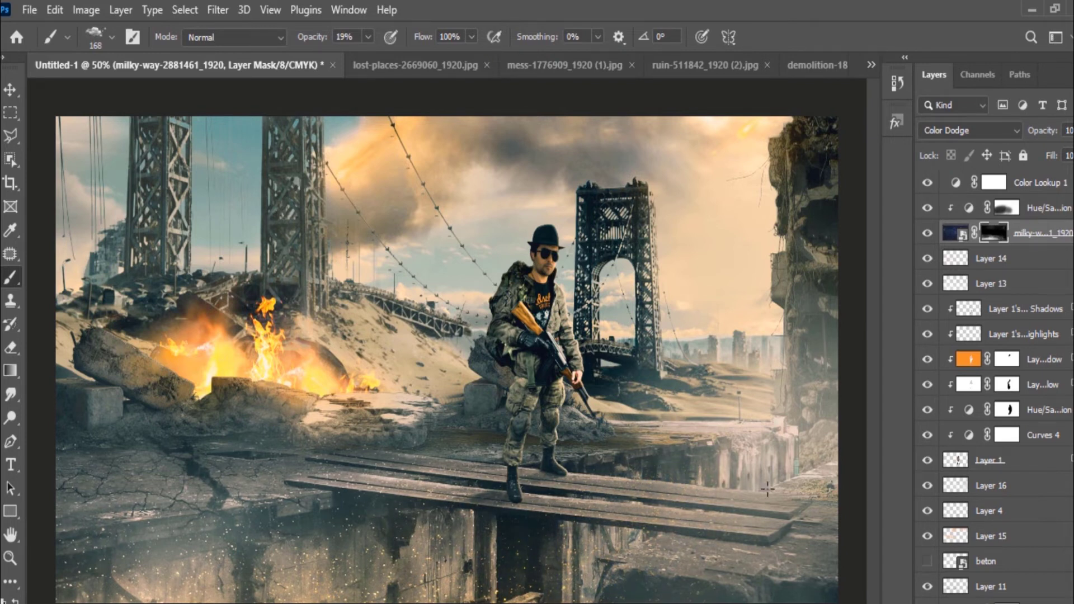
- Paint light haze over the distant city on new Layer 17 and reapply the Gaussian Blur
click(1041, 212)
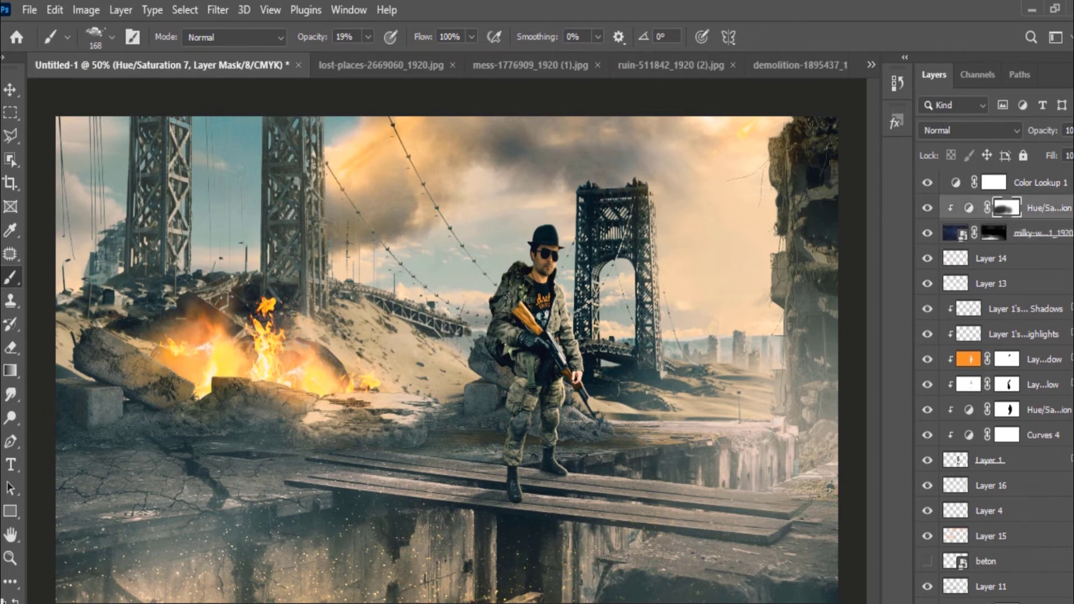
key(ctrl+shift+alt+n)
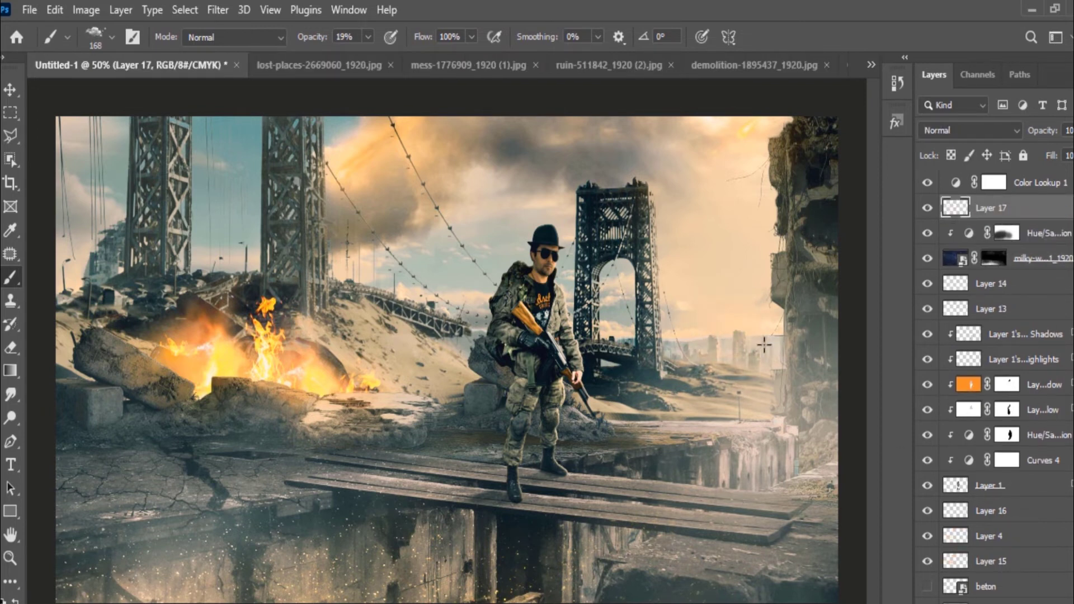
mouse_move(764, 345)
mouse_down()
mouse_move(750, 311)
mouse_move(688, 338)
mouse_move(726, 331)
mouse_move(643, 335)
mouse_move(637, 302)
mouse_move(671, 381)
mouse_move(711, 353)
mouse_move(634, 333)
mouse_up()
click(270, 10)
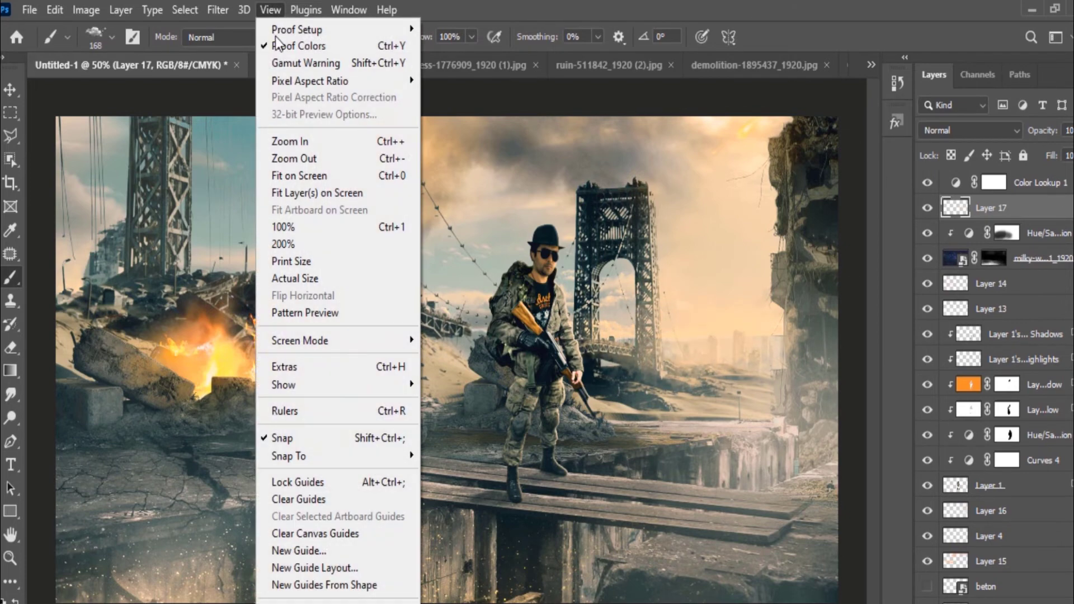
click(226, 29)
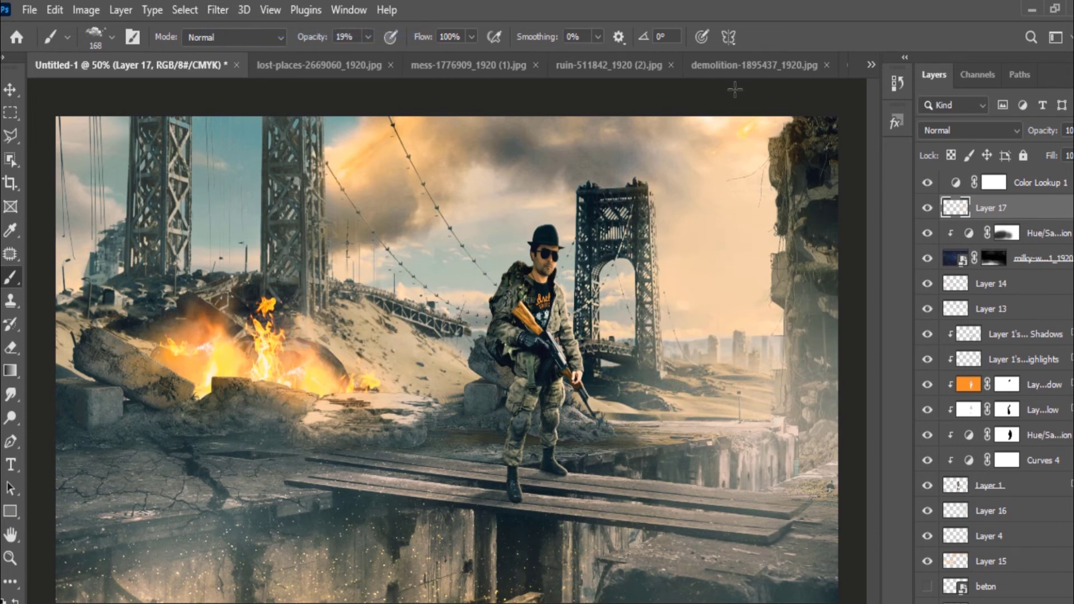
click(7, 117)
click(1032, 188)
- Add Color Lookup 2, try FallColors.look, then keep Crisp_Warm.look and compare before/after
click(1001, 600)
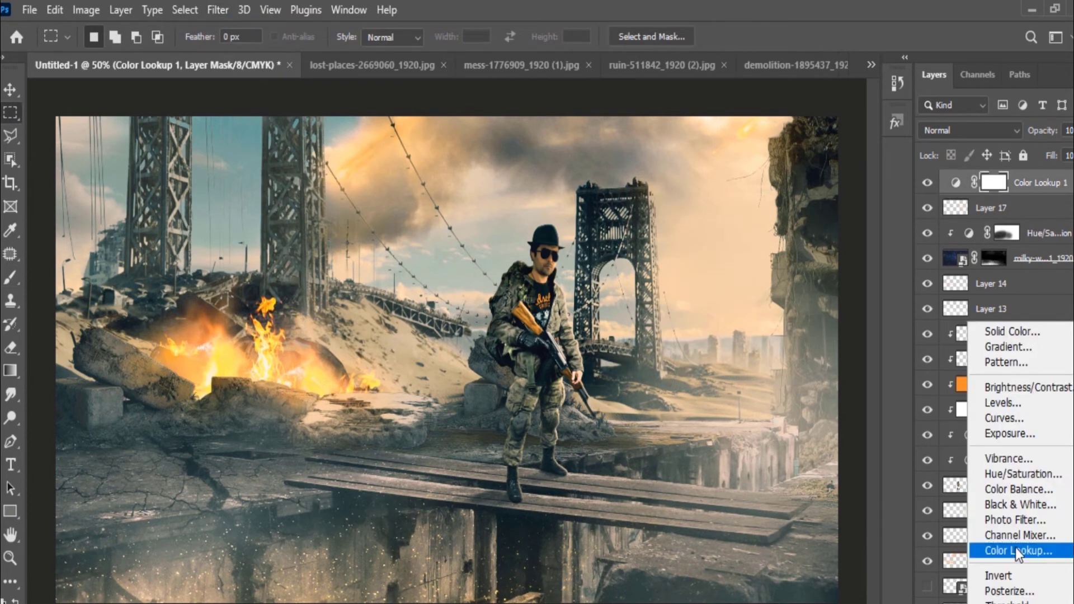
click(1019, 552)
click(338, 235)
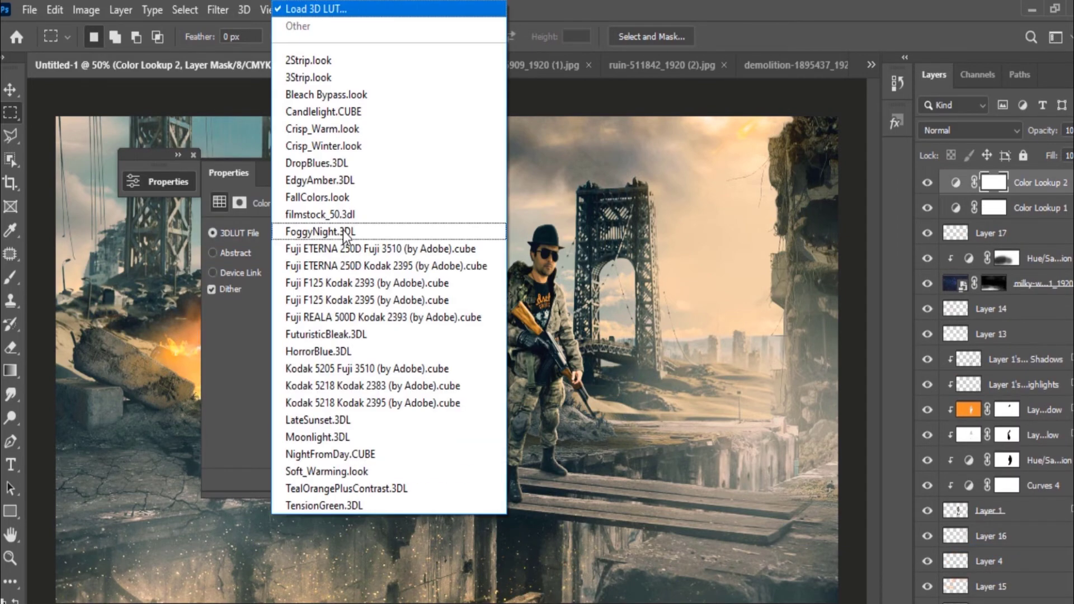
click(280, 205)
click(266, 323)
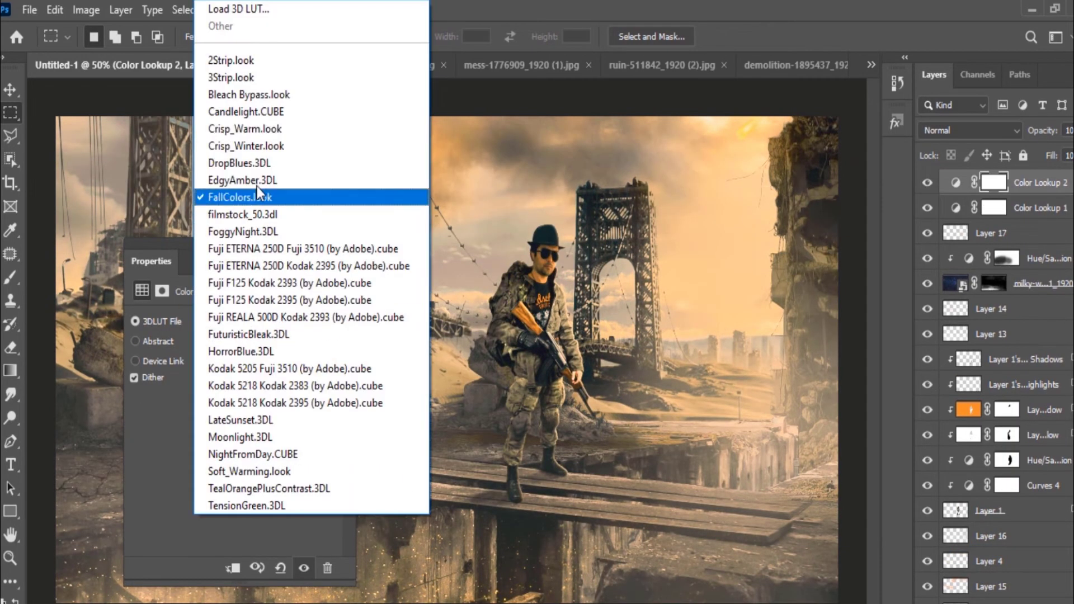
click(260, 130)
click(927, 182)
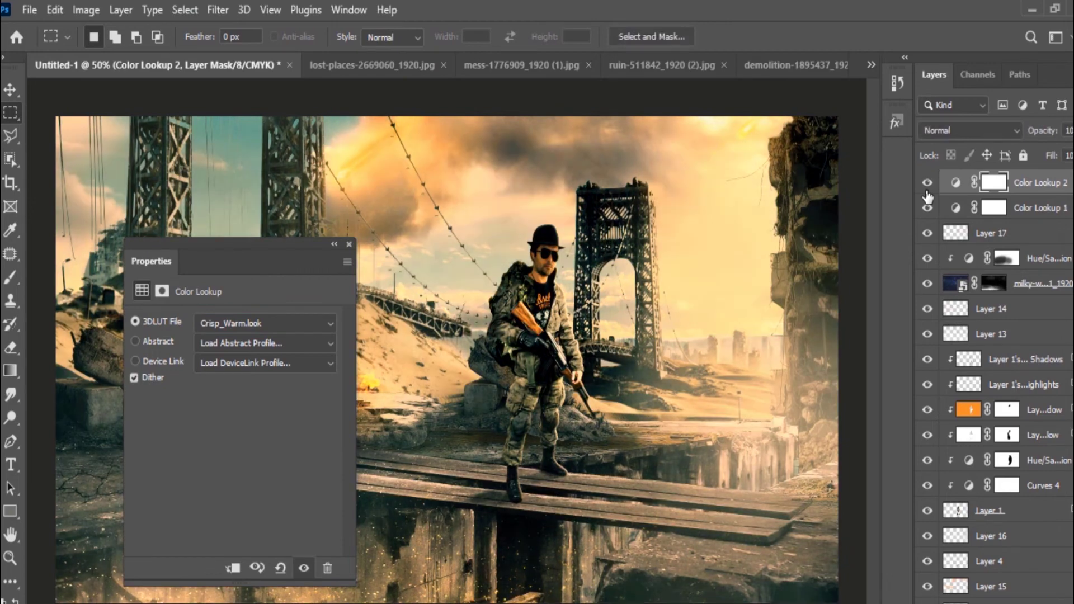
click(349, 244)
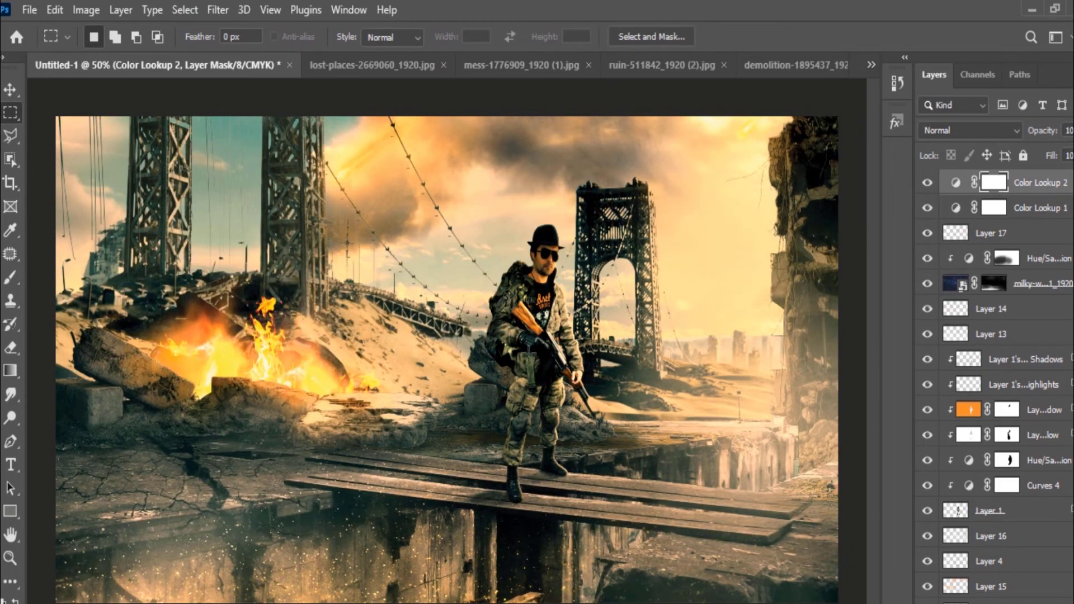
- Add a Brightness/Contrast adjustment with contrast lowered to -50 and brightness tweaked
click(1034, 601)
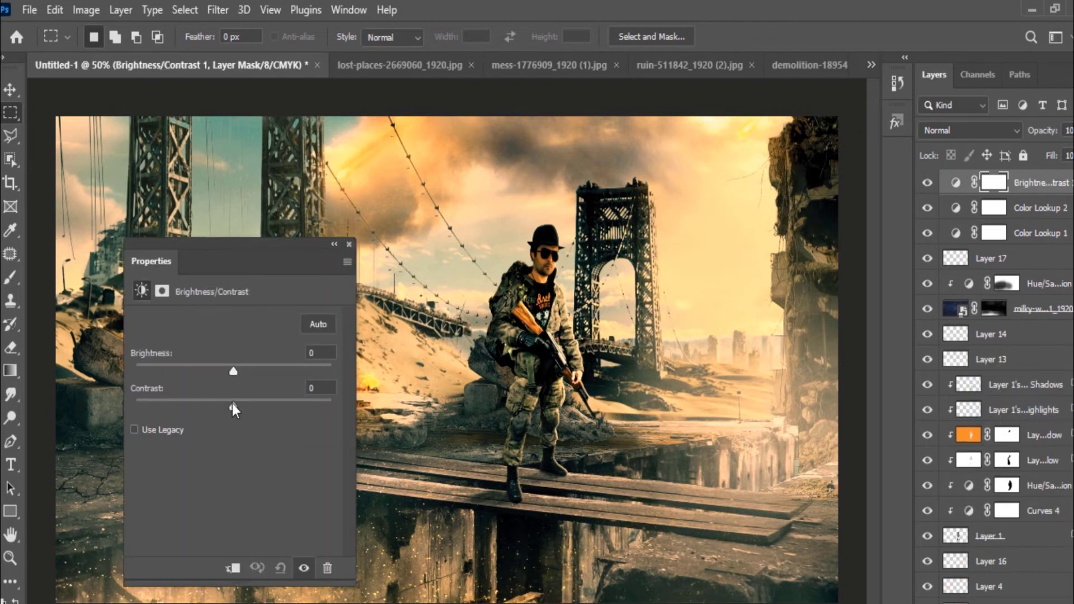
drag(233, 404, 132, 401)
mouse_move(233, 371)
mouse_down()
mouse_move(207, 370)
mouse_move(288, 375)
mouse_move(214, 371)
mouse_up()
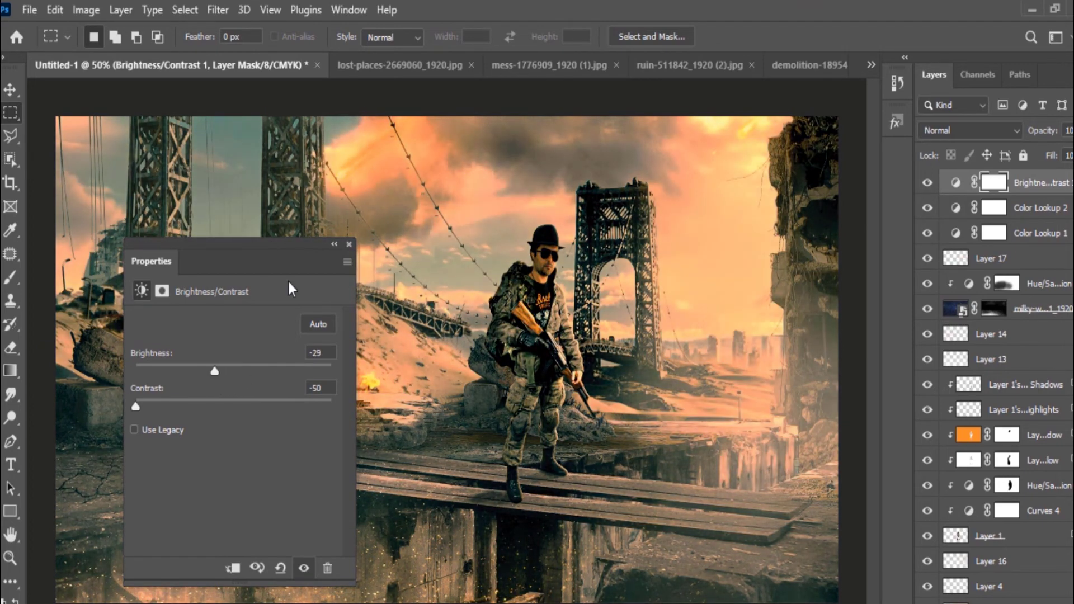
click(334, 244)
- Keep its blend mode at Normal, hide it, and select Color Lookup 2
click(970, 131)
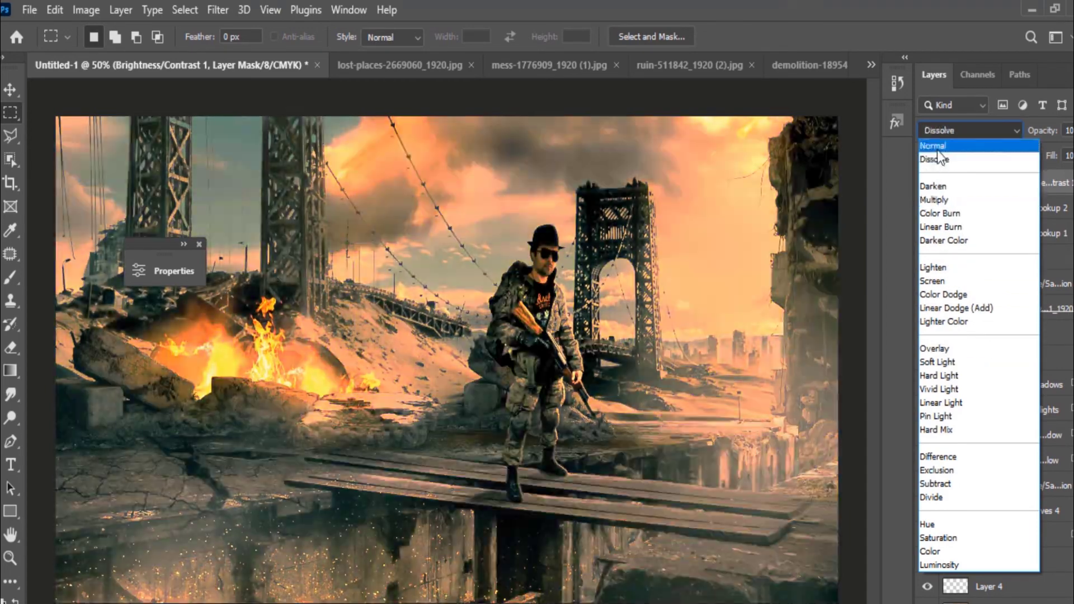
click(932, 145)
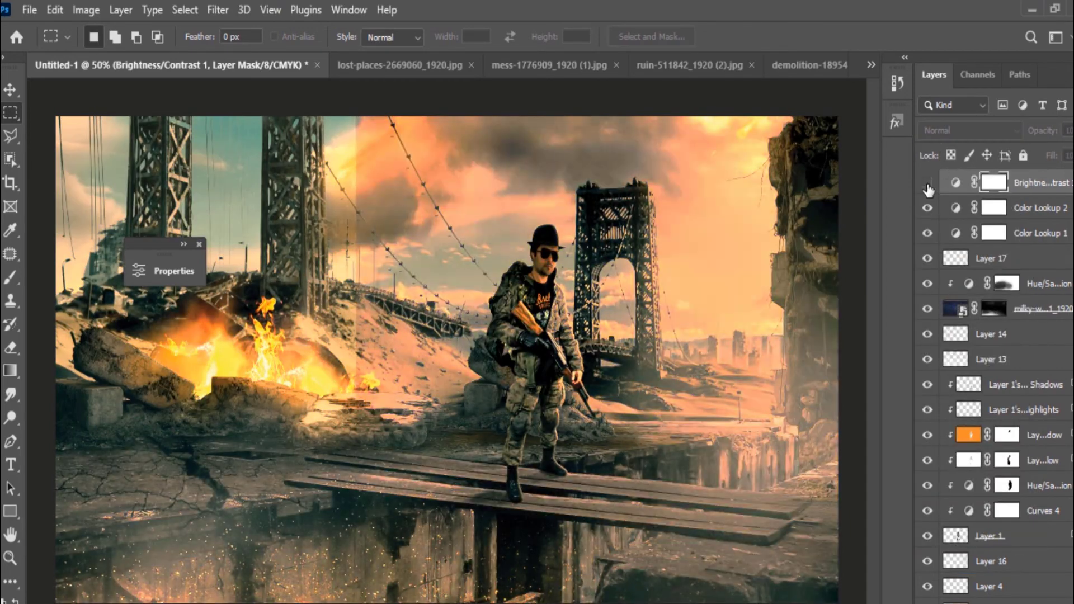
click(926, 183)
click(928, 210)
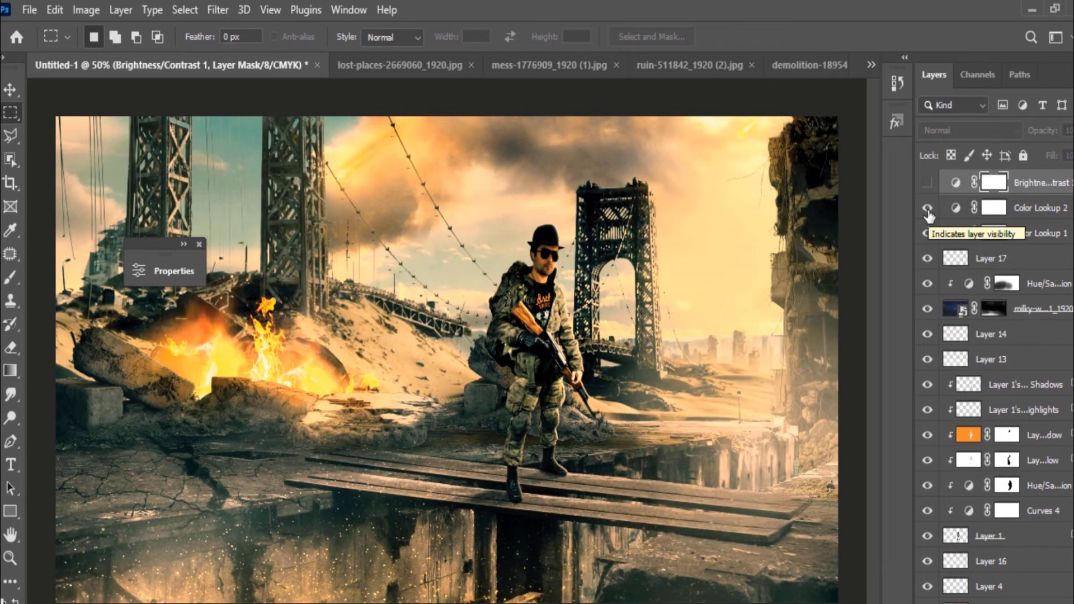
click(1029, 210)
- Stamp all visible layers into a new merged Layer 18
key(ctrl+alt+shift+e)
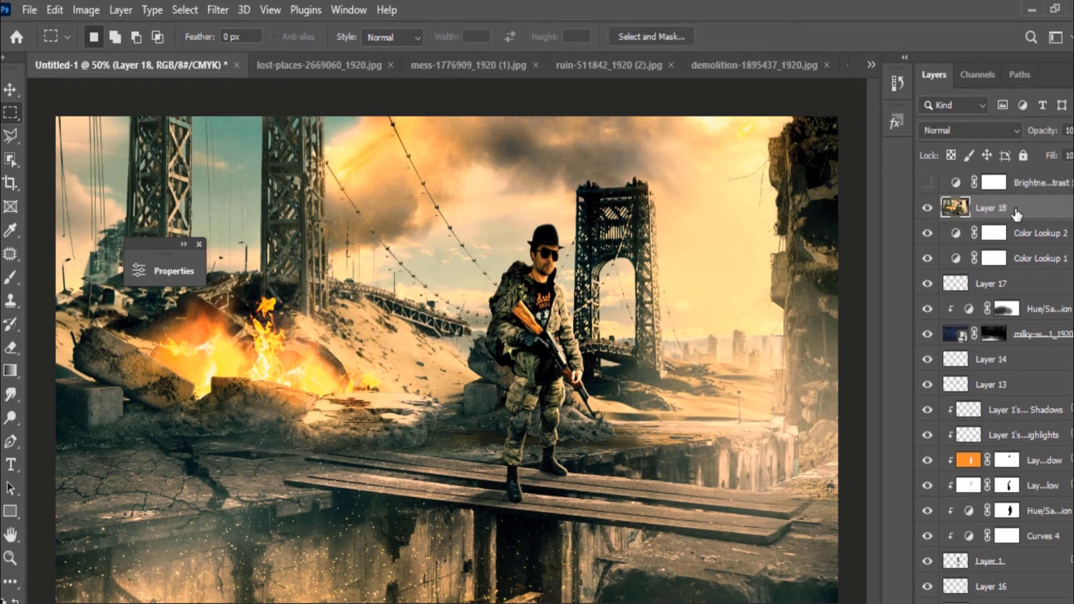
click(198, 244)
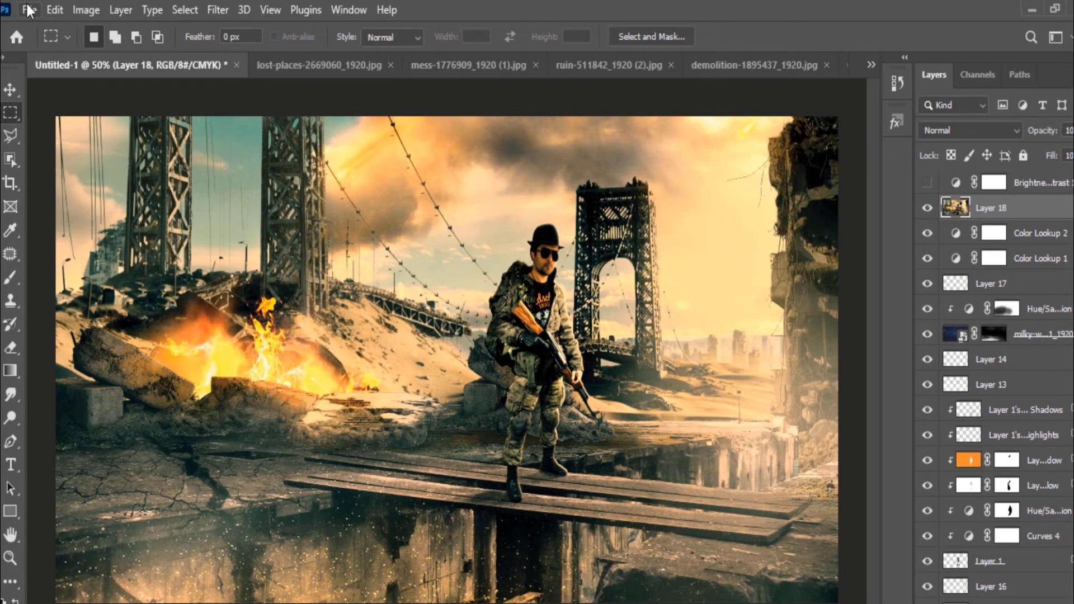
click(29, 10)
- In Camera Raw Filter, set Shadows +77, Blacks -51 and Contrast +26
click(218, 9)
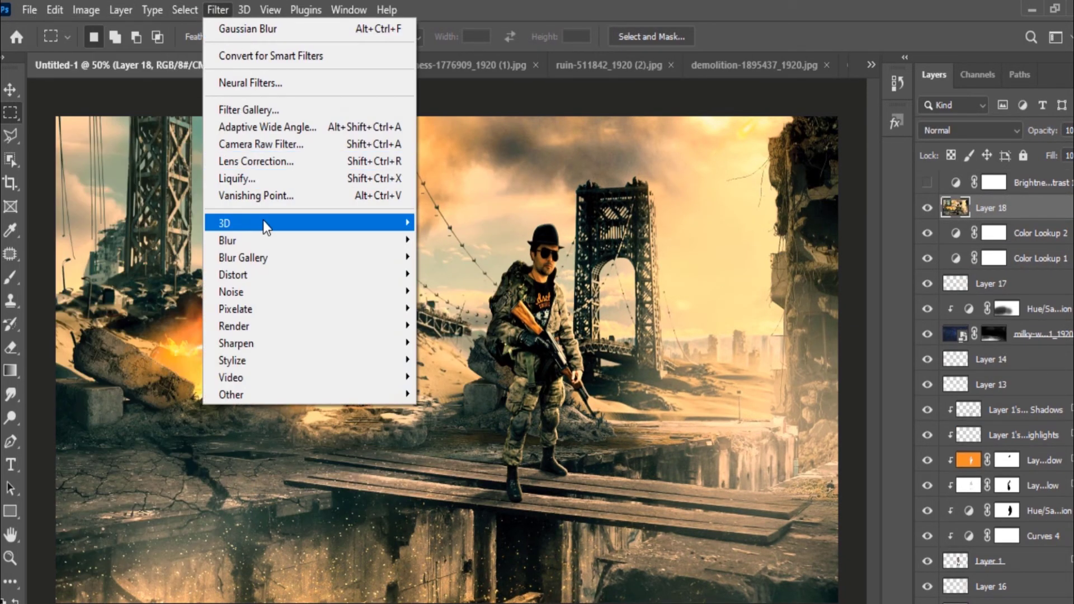
click(263, 144)
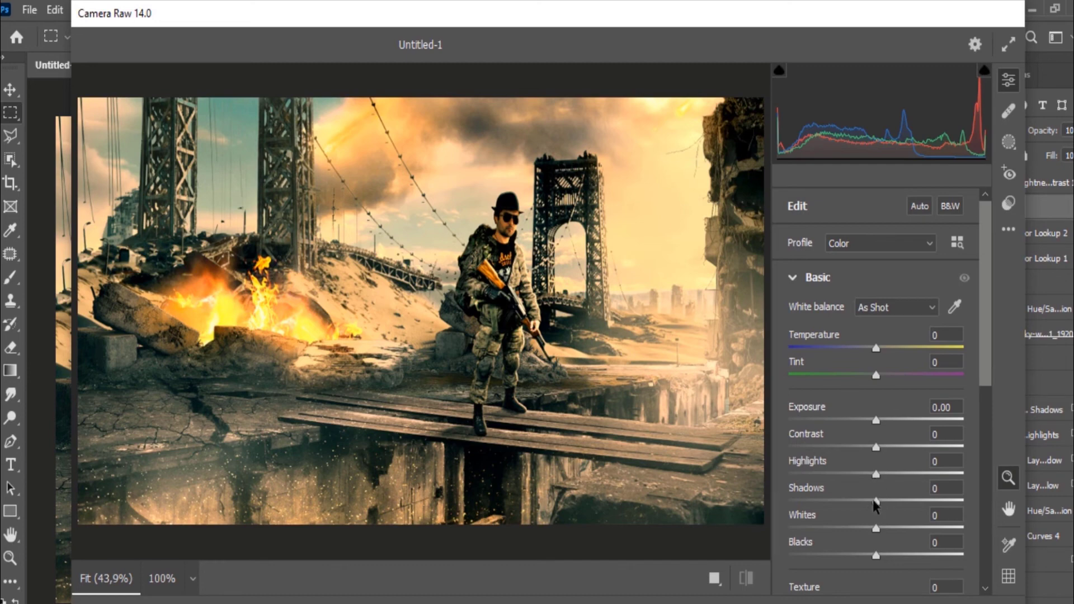
drag(876, 501, 943, 501)
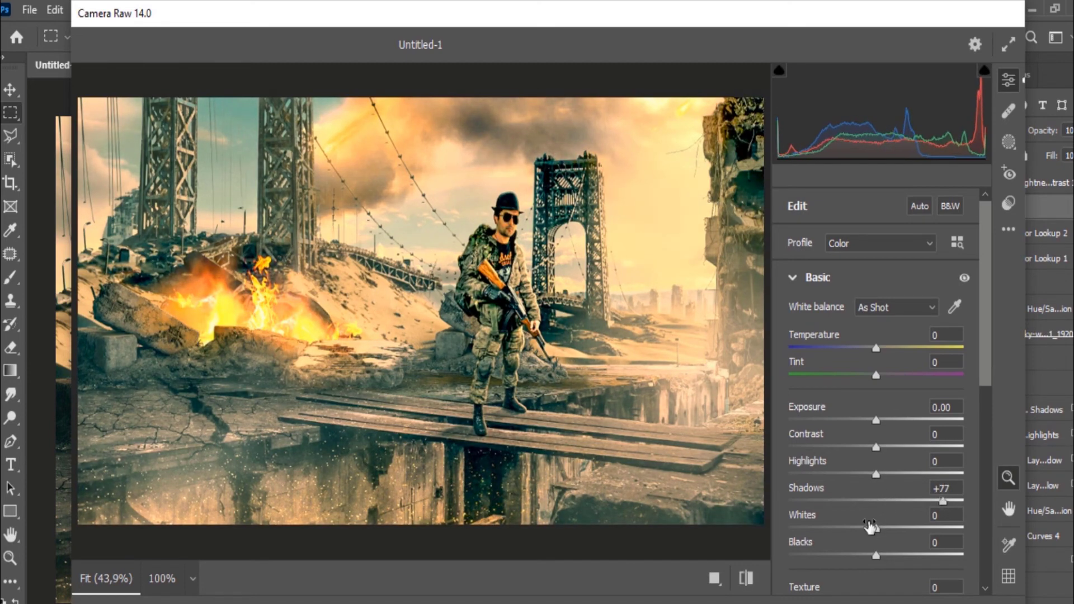
mouse_move(873, 555)
mouse_down()
mouse_move(833, 553)
mouse_move(901, 546)
mouse_move(804, 545)
mouse_move(867, 545)
mouse_move(839, 527)
mouse_move(798, 527)
mouse_move(820, 527)
mouse_up()
mouse_move(874, 449)
mouse_down()
mouse_move(896, 446)
mouse_move(890, 455)
mouse_move(917, 474)
mouse_move(888, 475)
mouse_up()
drag(876, 420, 890, 419)
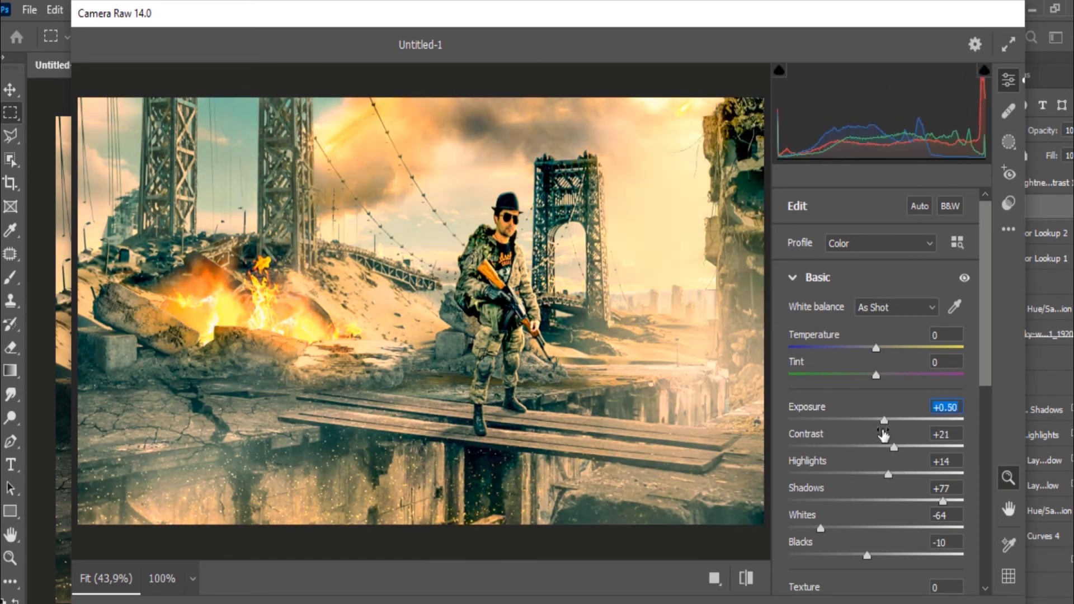
scroll(878, 484, down, 1)
key(ctrl+z)
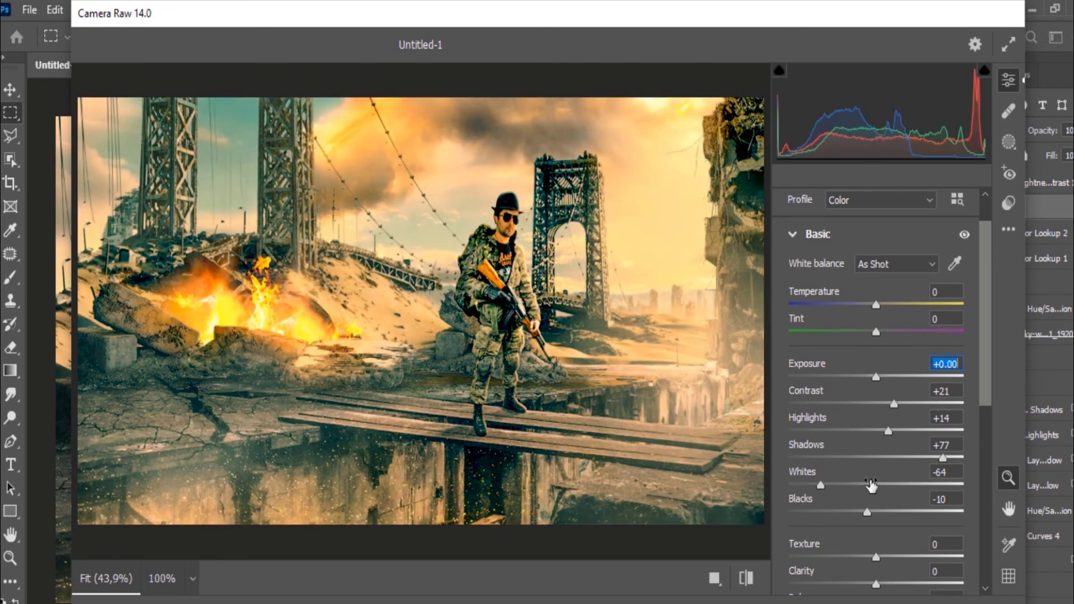
- Fine-tune the white balance Temperature and adjust the presence sliders
mouse_move(875, 306)
mouse_down()
mouse_move(888, 306)
mouse_move(868, 307)
mouse_up()
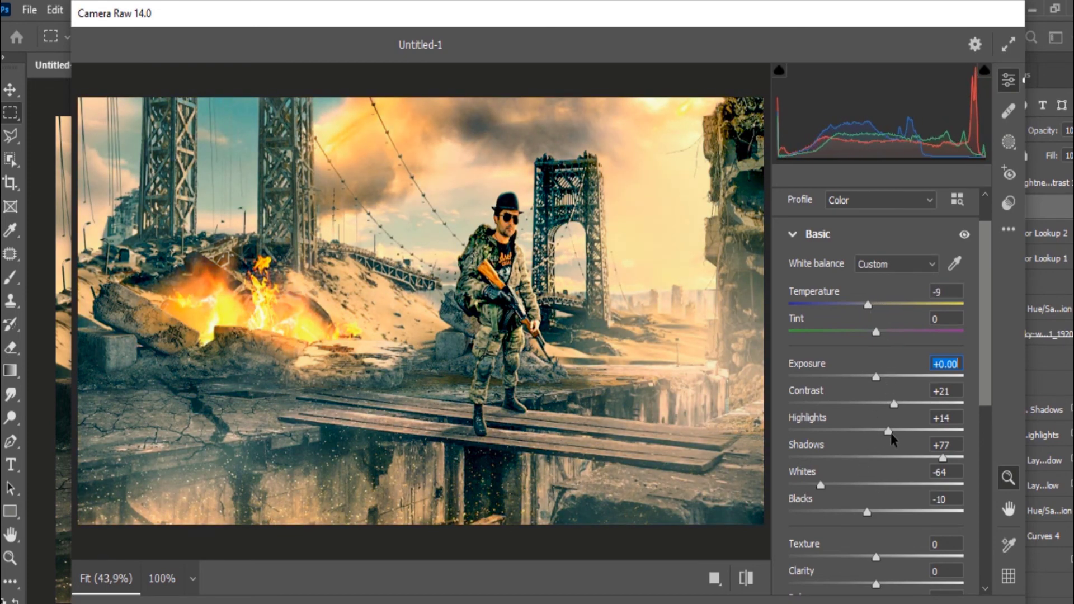
drag(867, 306, 876, 311)
scroll(869, 523, down, 1)
mouse_move(877, 555)
mouse_down()
mouse_move(869, 523)
mouse_move(879, 514)
mouse_move(868, 522)
mouse_move(883, 520)
mouse_move(917, 566)
mouse_move(892, 566)
mouse_up()
- Set Vibrance -28 and Saturation +14, then apply the CN13 cinematic preset
scroll(881, 537, down, 3)
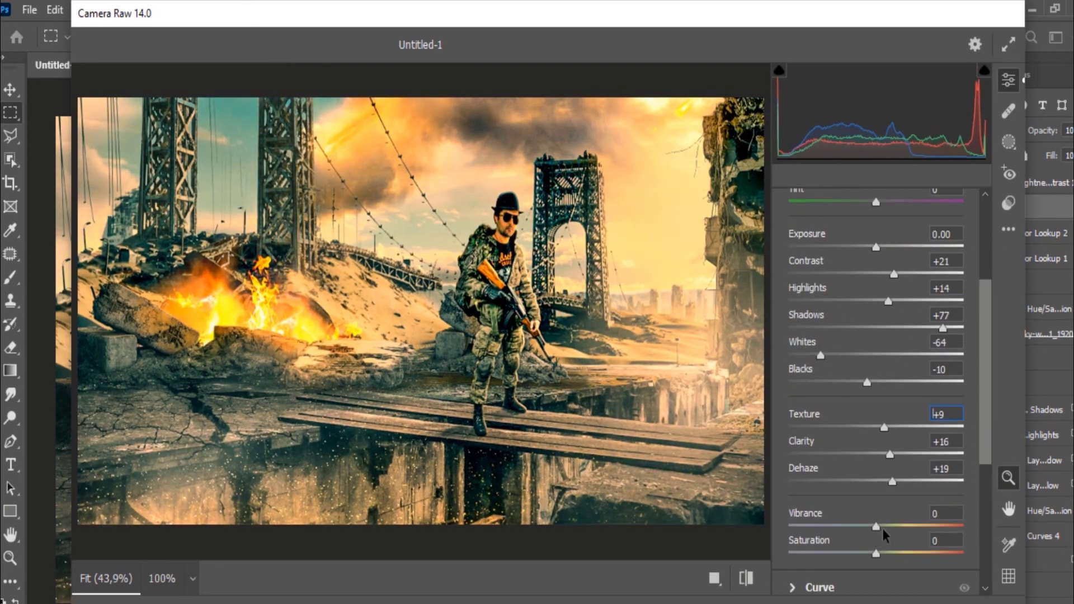
mouse_move(876, 526)
mouse_down()
mouse_move(851, 526)
mouse_move(887, 554)
mouse_up()
scroll(878, 543, down, 3)
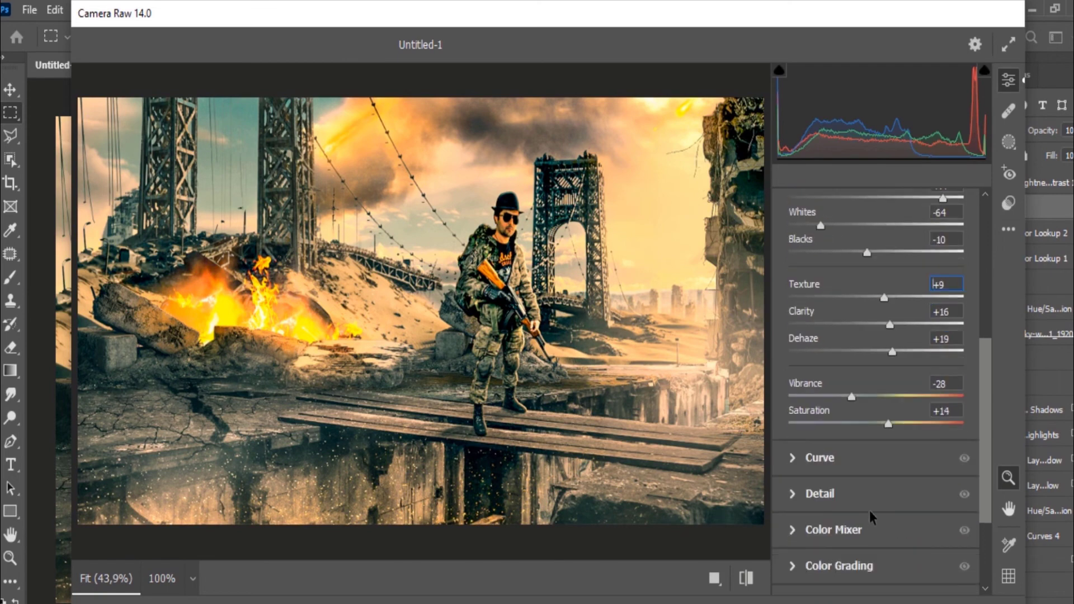
click(1009, 203)
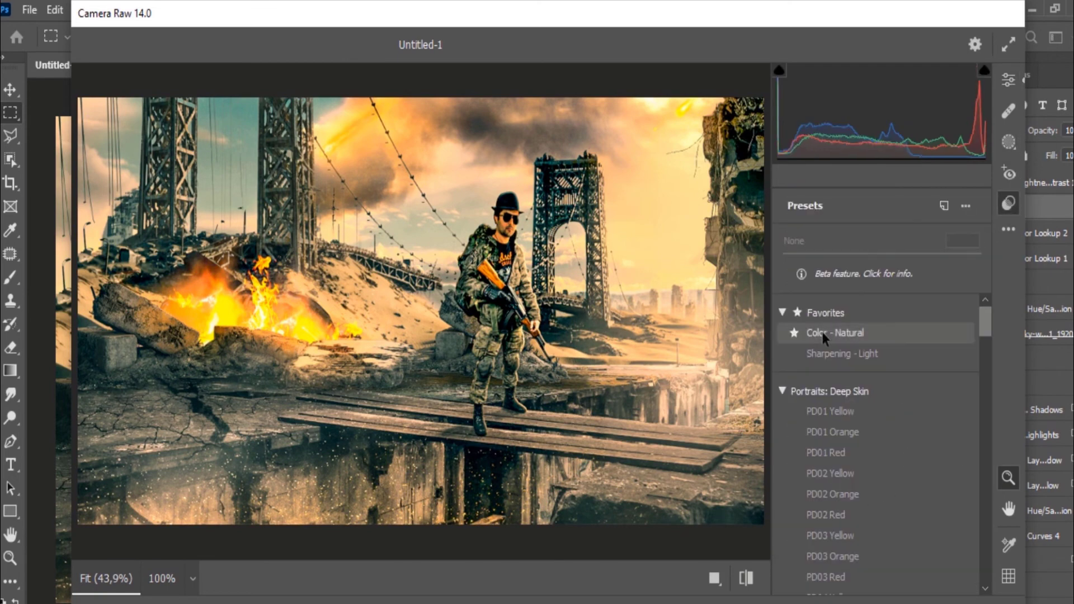
scroll(939, 410, down, 10)
click(938, 410)
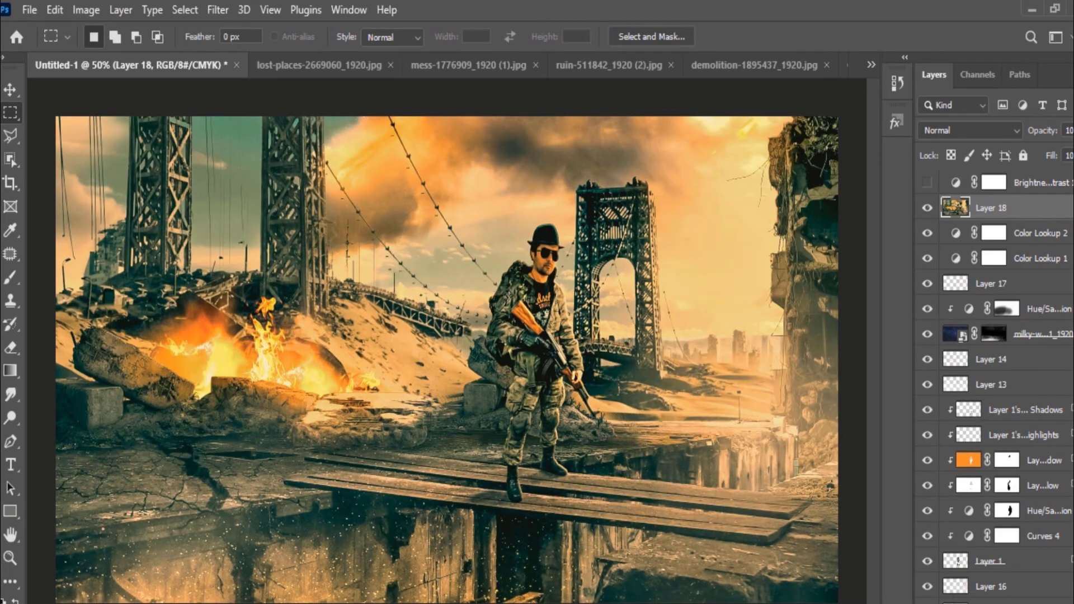
- Add a Hue/Saturation adjustment with Lightness at -100 to black out the image
mouse_move(928, 210)
mouse_down()
mouse_move(930, 260)
mouse_move(928, 208)
mouse_up()
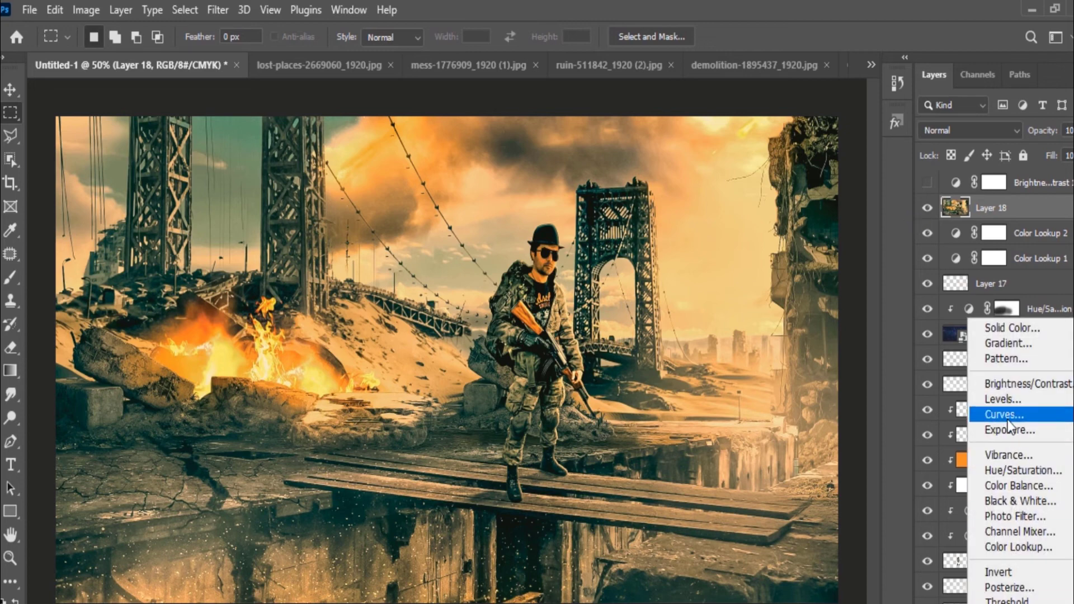
click(996, 467)
drag(317, 459, 194, 455)
click(411, 262)
- With a large soft round brush, paint the mask to reveal the upper and middle image
key(b)
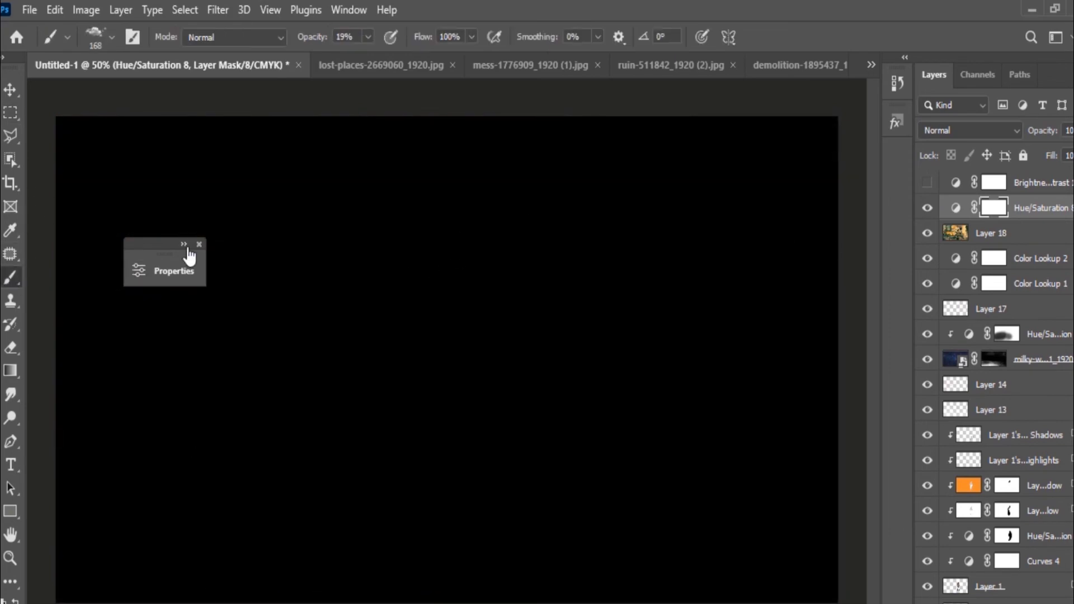
right_click(241, 235)
click(338, 436)
drag(407, 280, 412, 279)
key(Return)
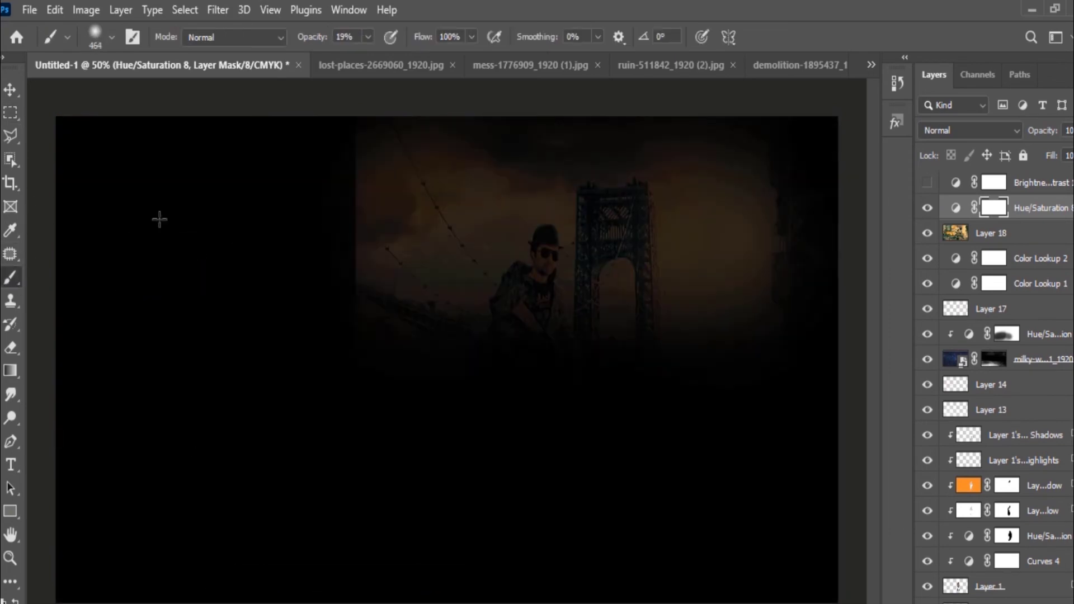
mouse_move(159, 218)
mouse_down()
mouse_move(136, 146)
mouse_move(553, 371)
mouse_move(850, 371)
mouse_up()
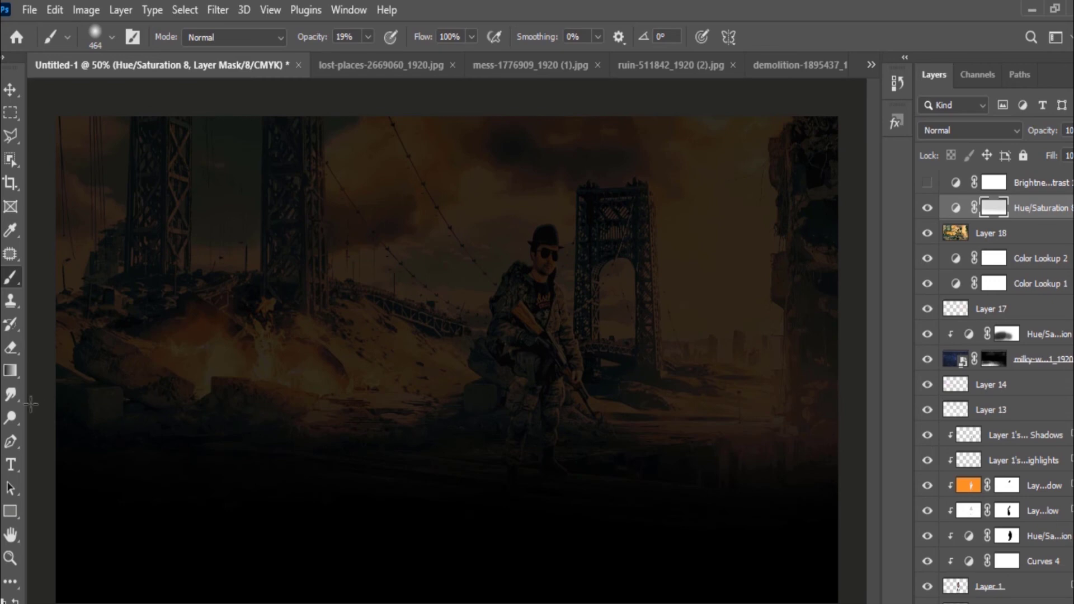
mouse_move(139, 191)
mouse_down()
mouse_move(783, 251)
mouse_move(205, 420)
mouse_move(811, 459)
mouse_up()
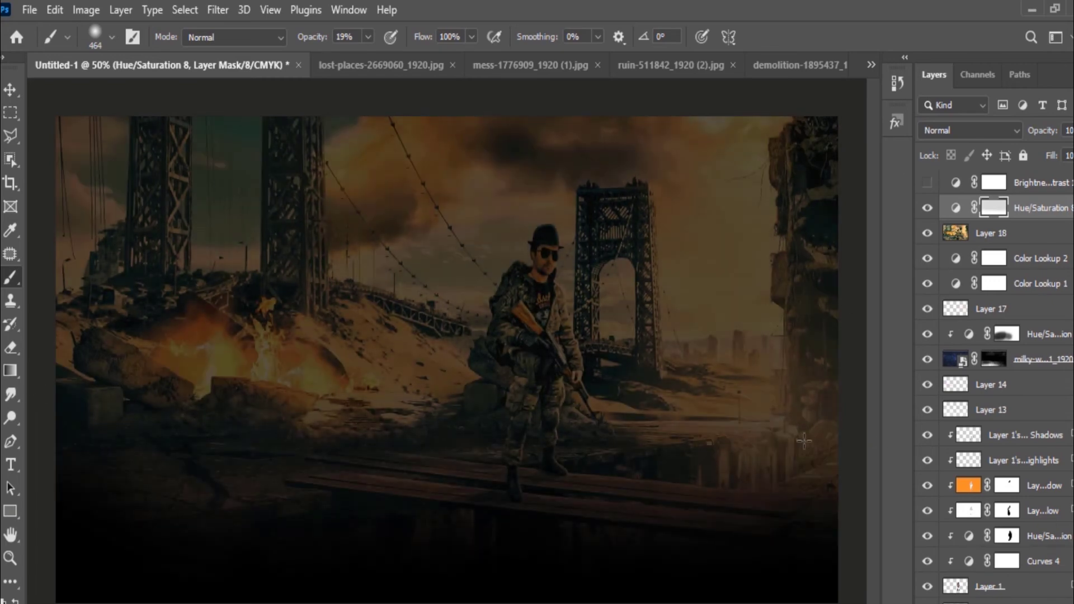
- Reveal the centre, planks and upper sky through the mask, leaving the edges dark
drag(168, 235, 811, 235)
mouse_move(811, 364)
mouse_down()
mouse_move(124, 323)
mouse_move(783, 448)
mouse_up()
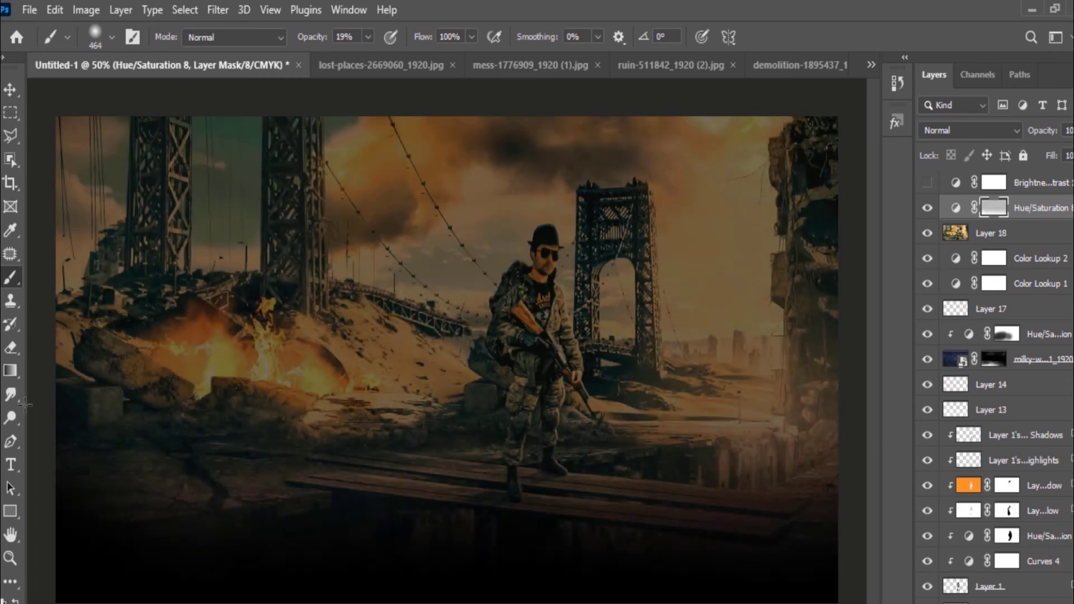
mouse_move(619, 489)
mouse_down()
mouse_move(211, 532)
mouse_move(185, 392)
mouse_move(766, 335)
mouse_move(648, 225)
mouse_move(531, 224)
mouse_move(699, 363)
mouse_move(302, 267)
mouse_move(106, 512)
mouse_move(392, 392)
mouse_move(447, 252)
mouse_move(474, 390)
mouse_move(783, 503)
mouse_move(84, 252)
mouse_up()
mouse_move(83, 167)
mouse_down()
mouse_move(738, 132)
mouse_move(558, 129)
mouse_up()
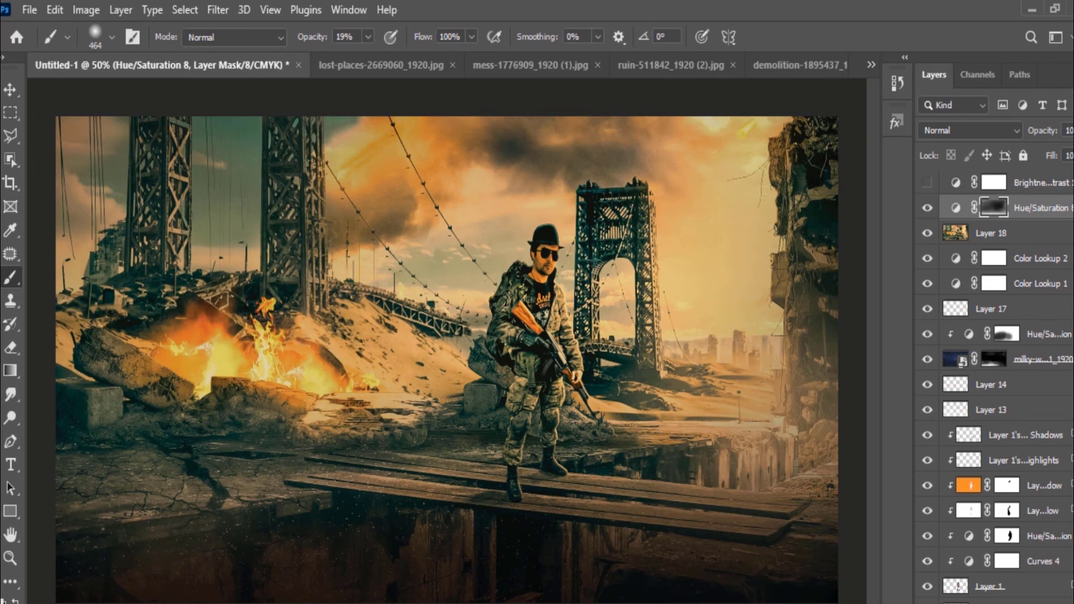
mouse_move(224, 160)
mouse_down()
mouse_move(107, 156)
mouse_move(67, 134)
mouse_up()
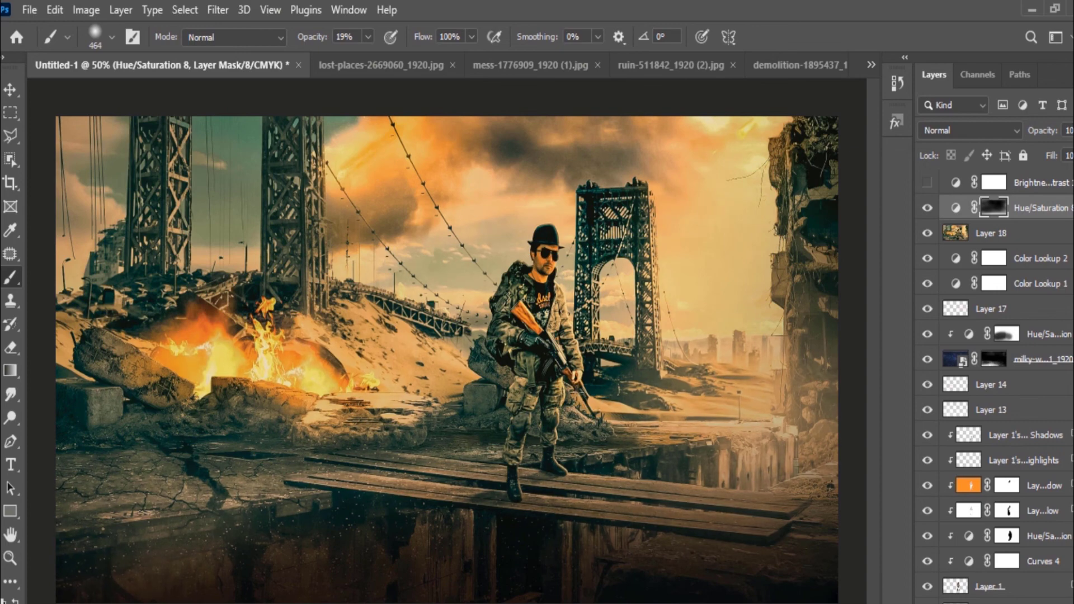
- Compare the image with and without the vignette layer
click(927, 208)
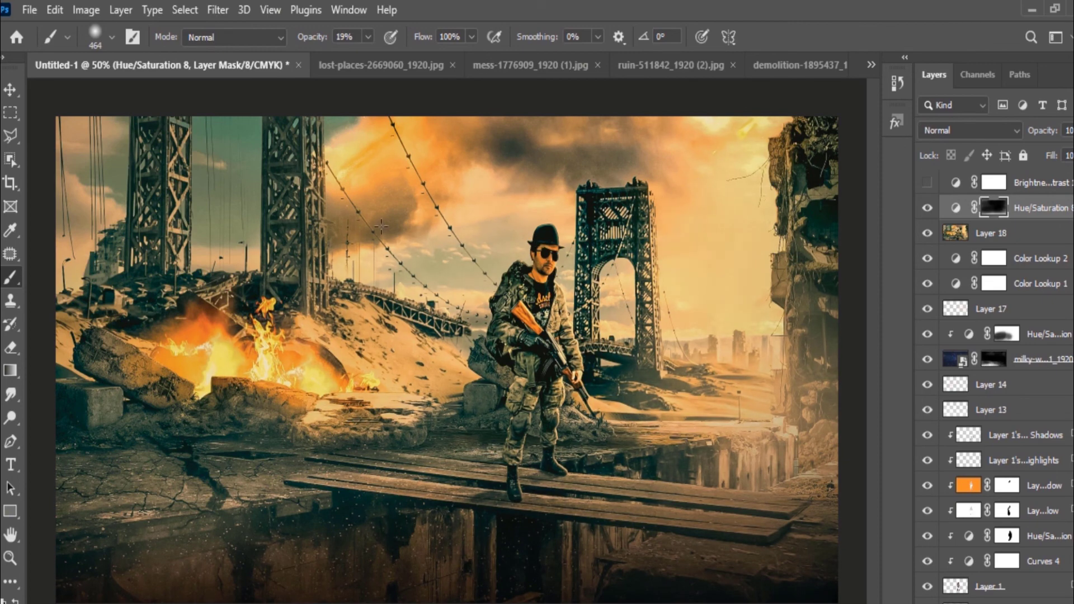
click(927, 208)
click(927, 208)
click(1012, 602)
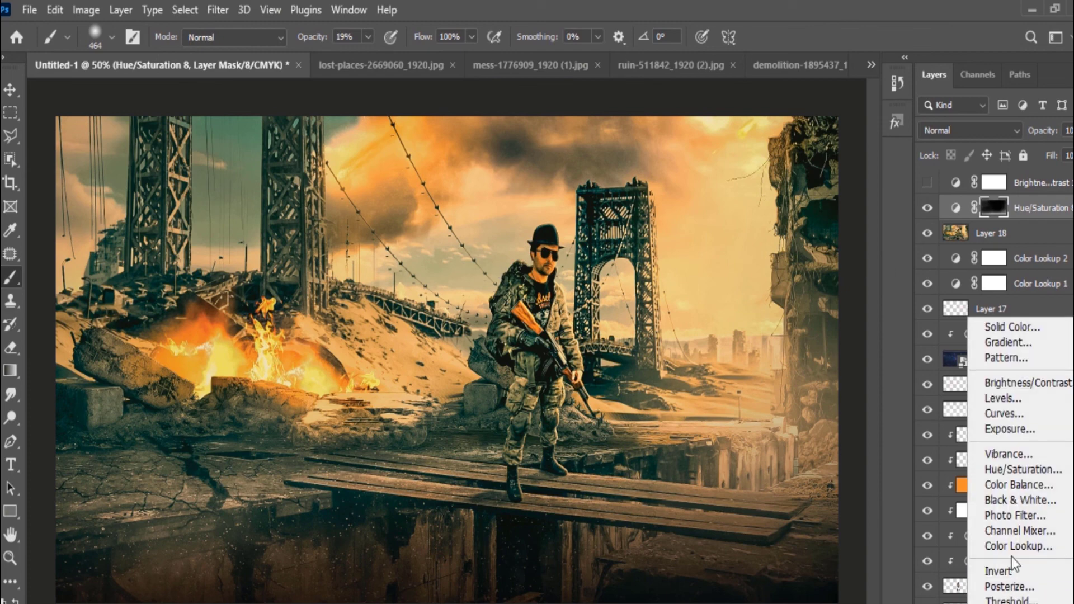
- Add a Selective Color adjustment layer and set cyan in the Reds to -19
click(1012, 601)
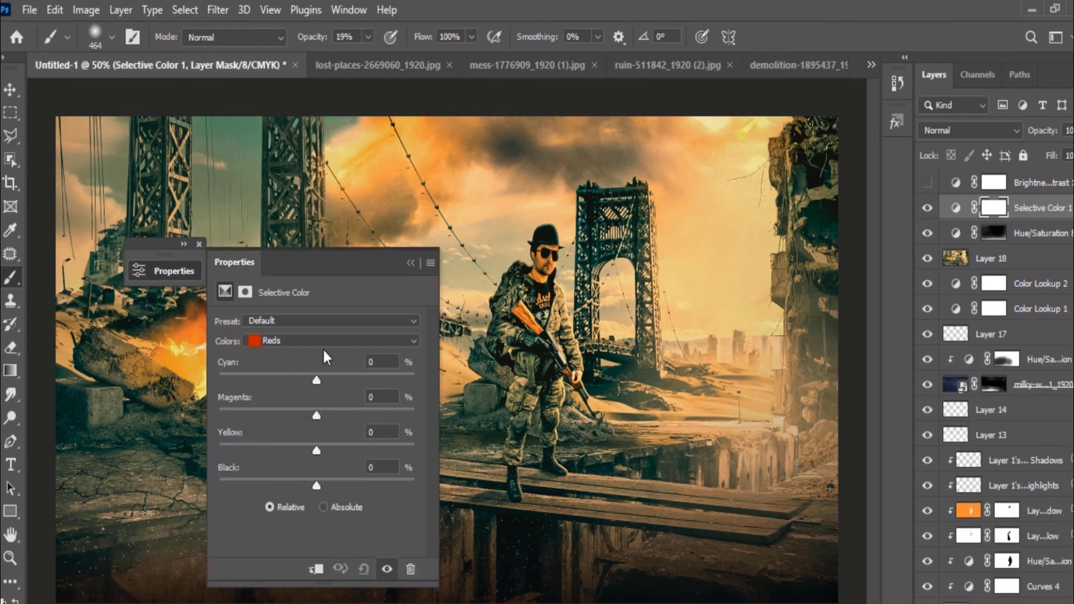
mouse_move(318, 380)
mouse_down()
mouse_move(363, 384)
mouse_move(286, 390)
mouse_up()
drag(311, 261, 556, 307)
mouse_move(520, 412)
mouse_down()
mouse_move(667, 415)
mouse_move(465, 414)
mouse_up()
- In the Cyans range, set cyan +100, raise magenta and yellow, and black +44
click(554, 371)
click(538, 445)
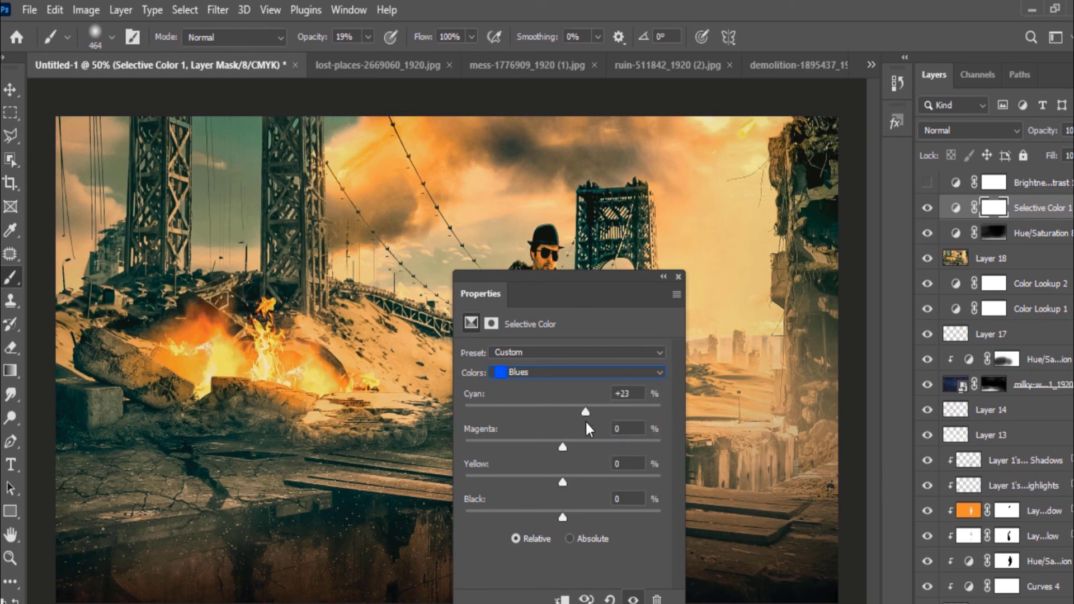
click(576, 372)
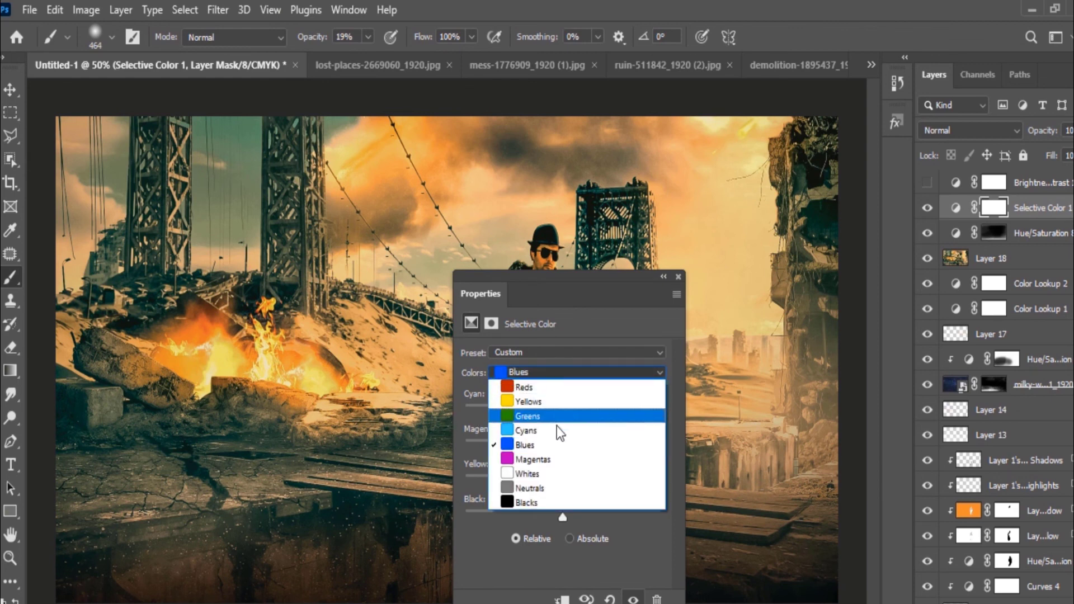
click(556, 425)
drag(563, 413, 676, 433)
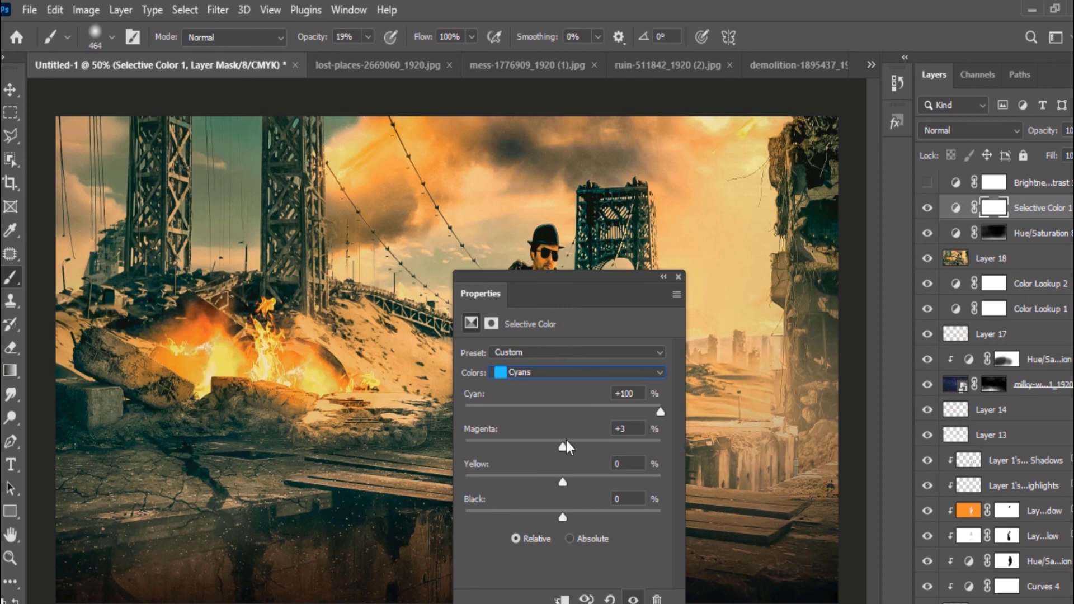
drag(562, 447, 666, 448)
drag(563, 481, 668, 483)
mouse_move(636, 516)
mouse_down()
mouse_move(611, 509)
mouse_move(649, 515)
mouse_move(457, 498)
mouse_move(627, 509)
mouse_up()
- In the Blacks range, add cyan and magenta and set black to -10
click(569, 372)
click(541, 510)
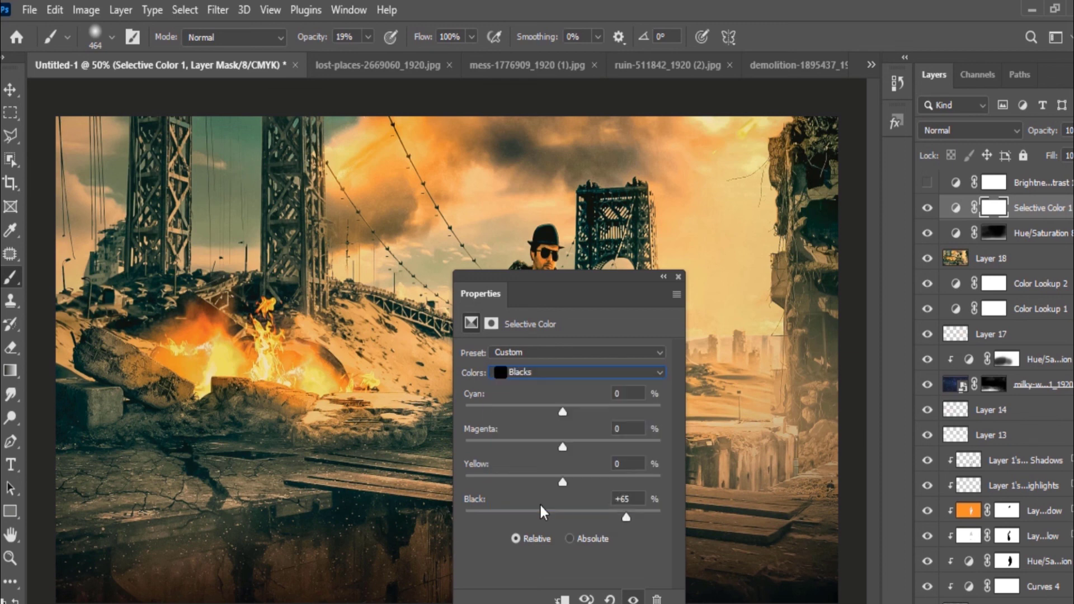
drag(563, 411, 585, 414)
mouse_move(556, 289)
mouse_down()
mouse_move(755, 296)
mouse_move(702, 316)
mouse_up()
mouse_move(706, 458)
mouse_down()
mouse_move(719, 458)
mouse_move(719, 492)
mouse_move(732, 484)
mouse_up()
mouse_move(703, 529)
mouse_down()
mouse_move(721, 524)
mouse_move(695, 521)
mouse_up()
drag(785, 307, 283, 227)
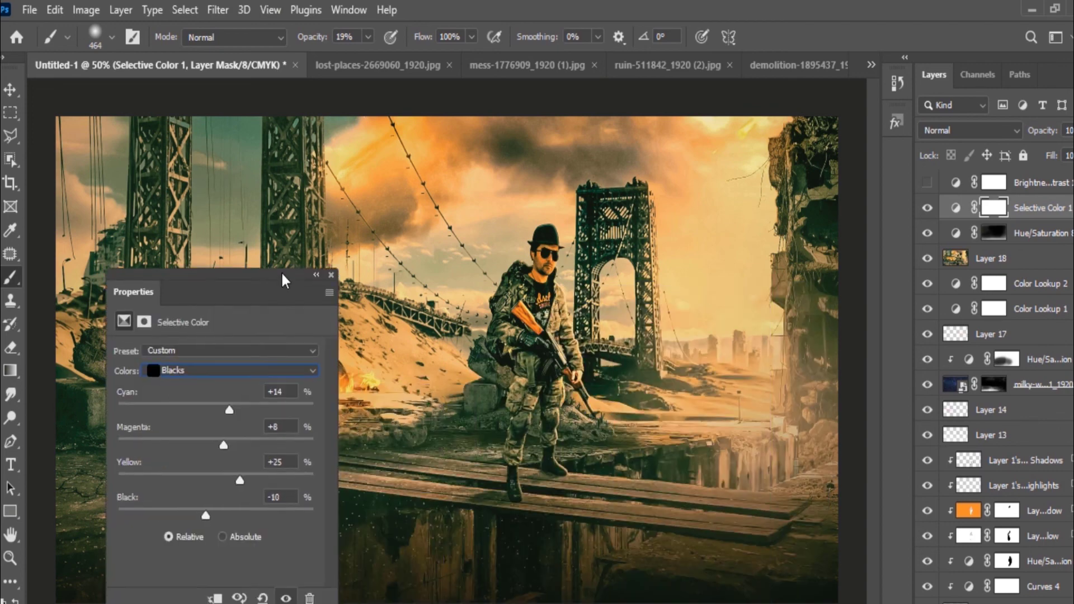
- In the Whites range, adjust cyan and set black to -10
click(247, 296)
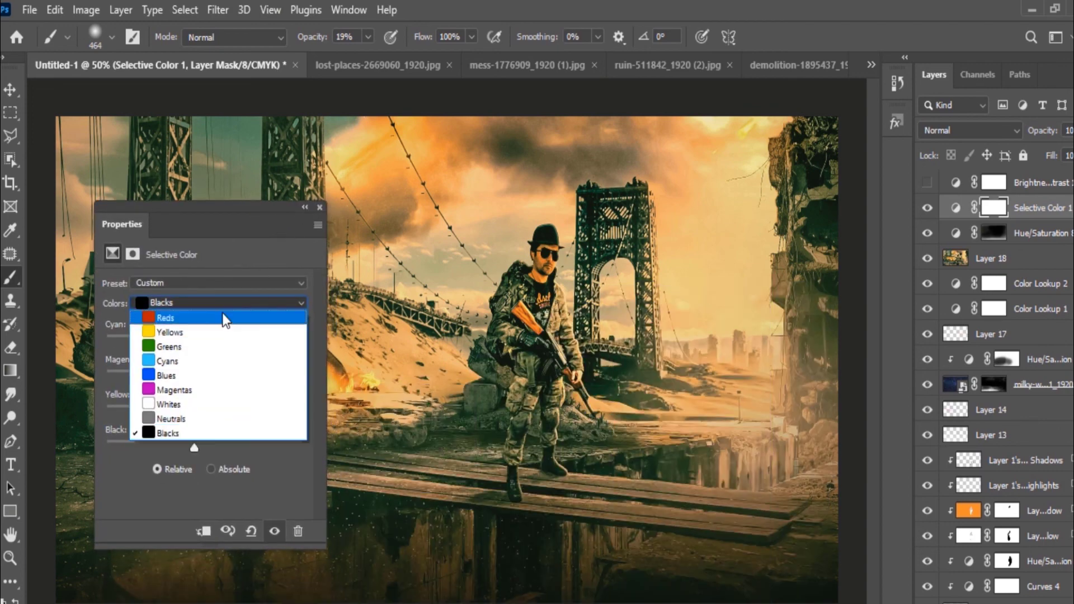
click(203, 397)
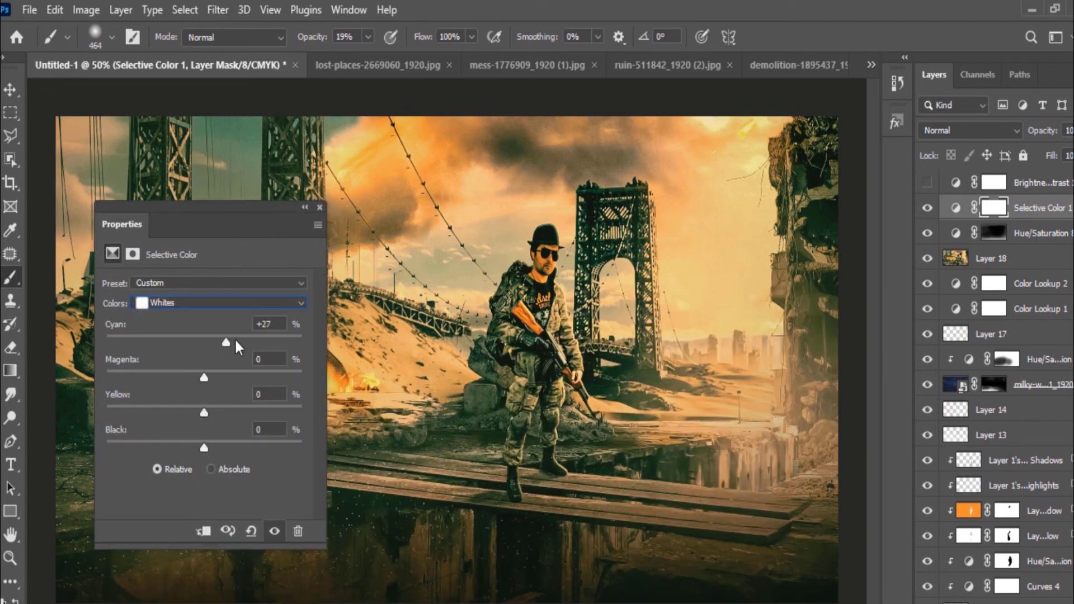
mouse_move(253, 340)
mouse_down()
mouse_move(285, 339)
mouse_move(178, 343)
mouse_up()
mouse_move(203, 445)
mouse_down()
mouse_move(136, 439)
mouse_move(198, 441)
mouse_up()
- Shift the Yellows to Cyan +47, Magenta -6, Yellow -10, then close Properties
click(210, 303)
click(192, 268)
drag(133, 336, 228, 341)
mouse_move(205, 379)
mouse_down()
mouse_move(250, 379)
mouse_move(225, 377)
mouse_up()
drag(204, 413, 210, 413)
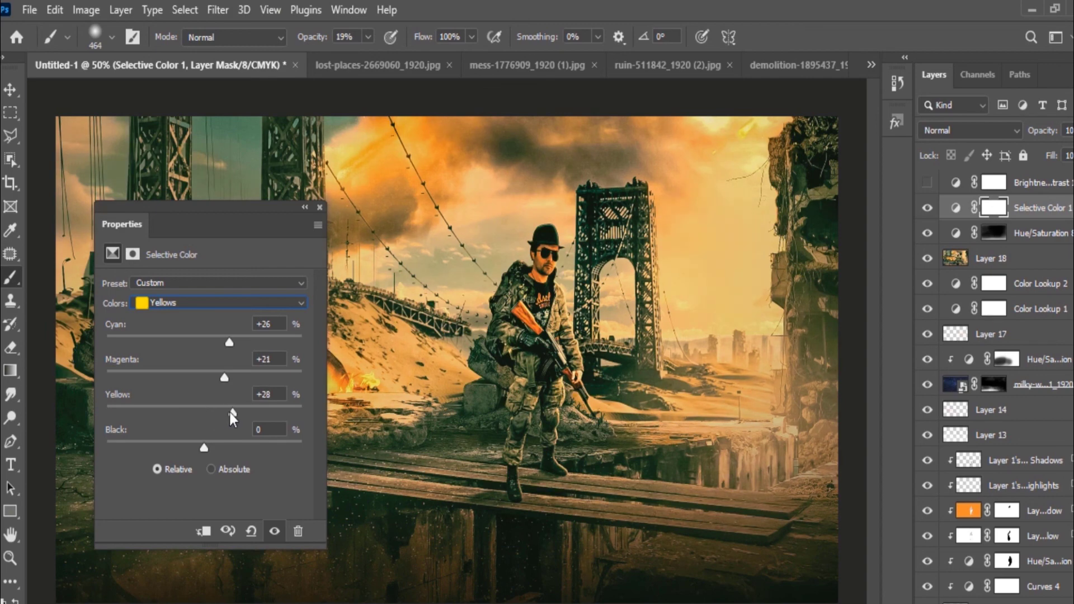
drag(254, 227, 262, 206)
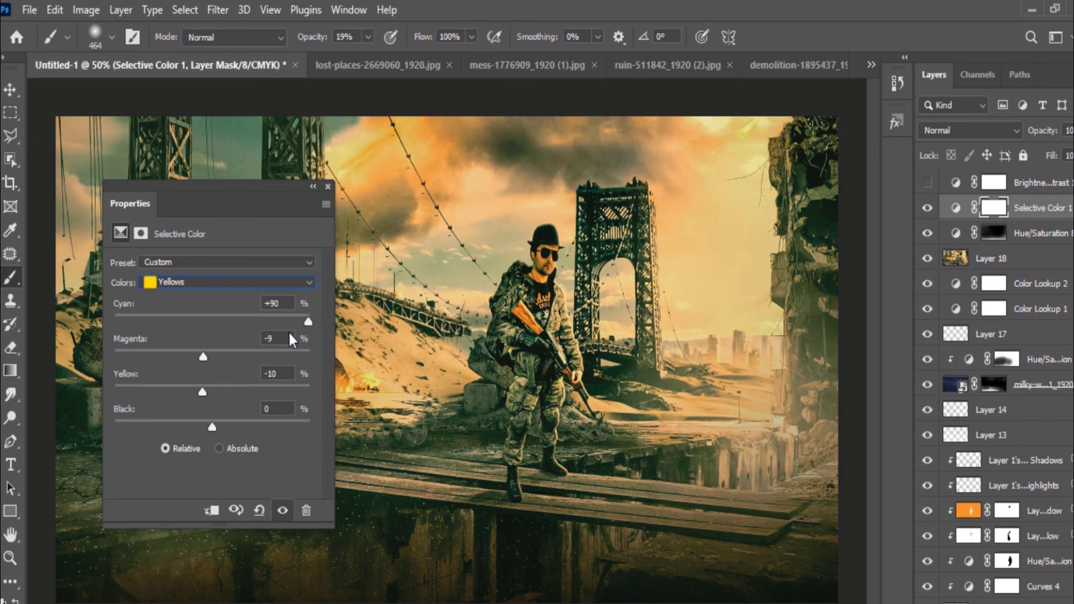
drag(308, 321, 174, 321)
drag(202, 358, 206, 357)
click(328, 186)
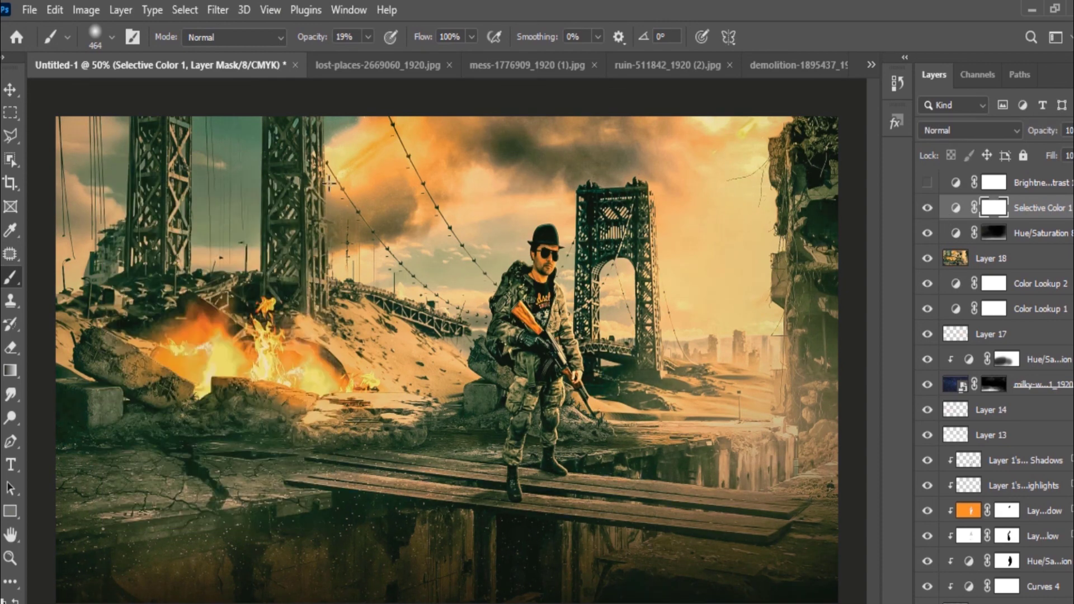